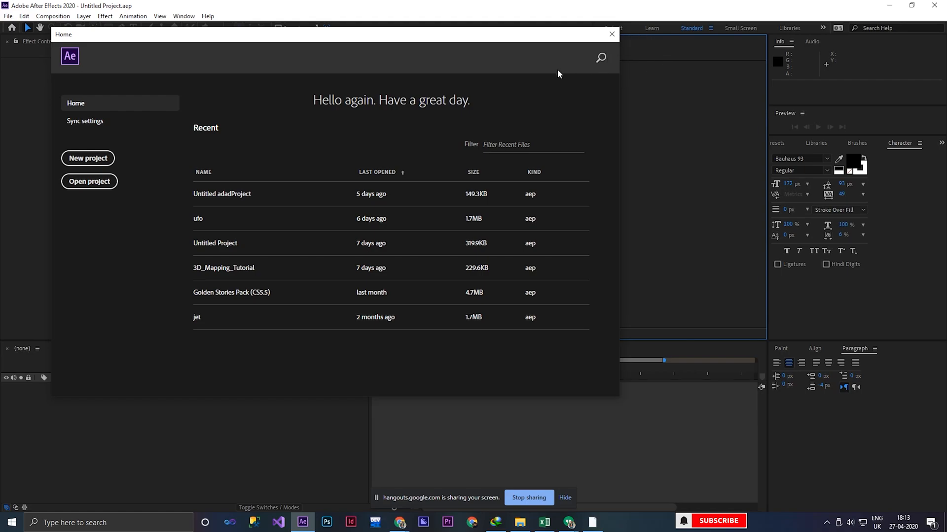
Step: Create a new project and a composition with the Custom preset, 1920 × 1080 px, 24 fps and a 15-second duration
{"action": "left_click", "coordinate": [94, 162]}
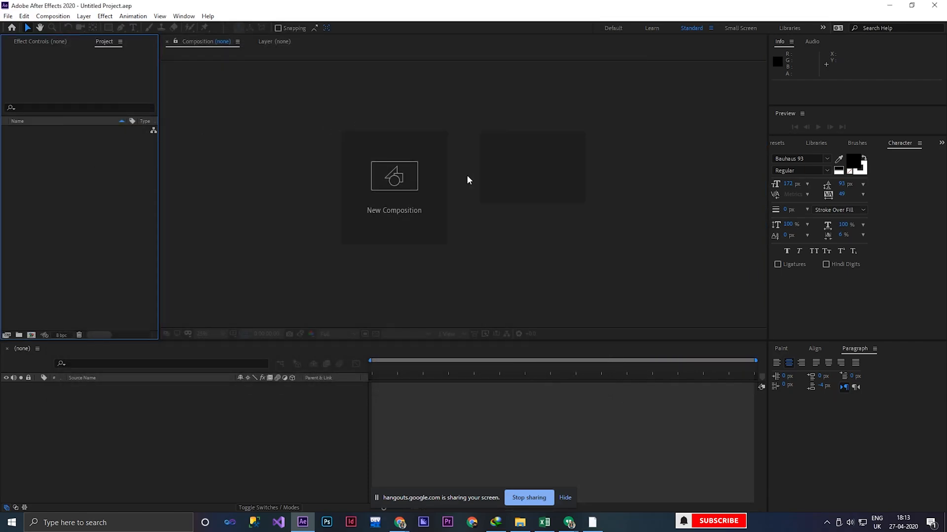
{"action": "left_click", "coordinate": [398, 192]}
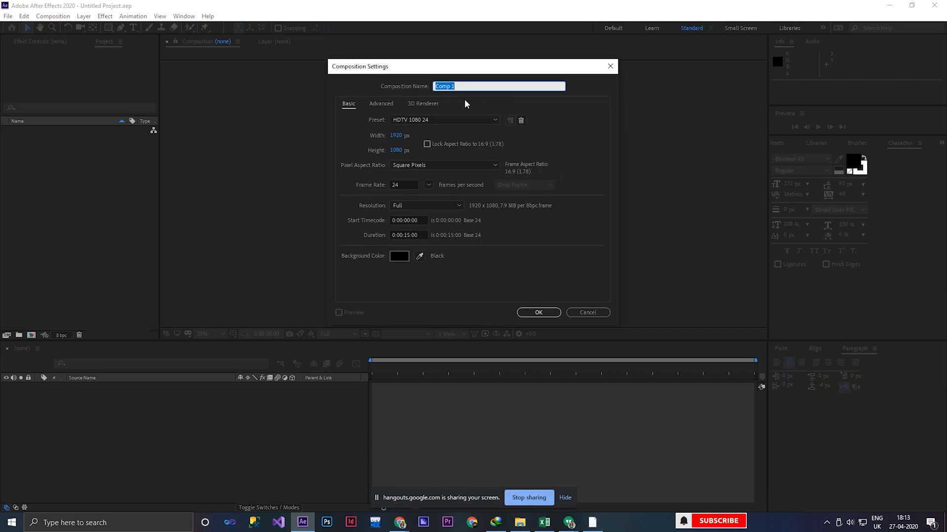
{"action": "left_click", "coordinate": [483, 119]}
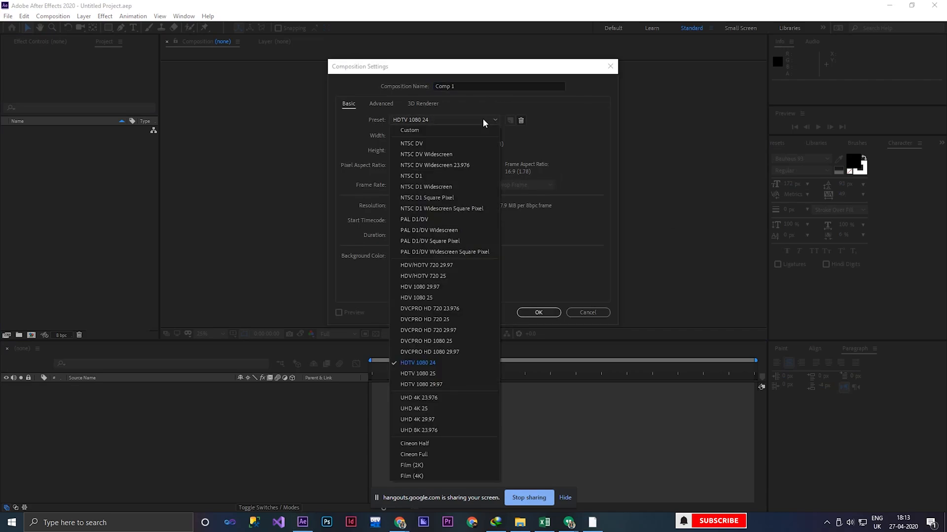
{"action": "left_click", "coordinate": [446, 126]}
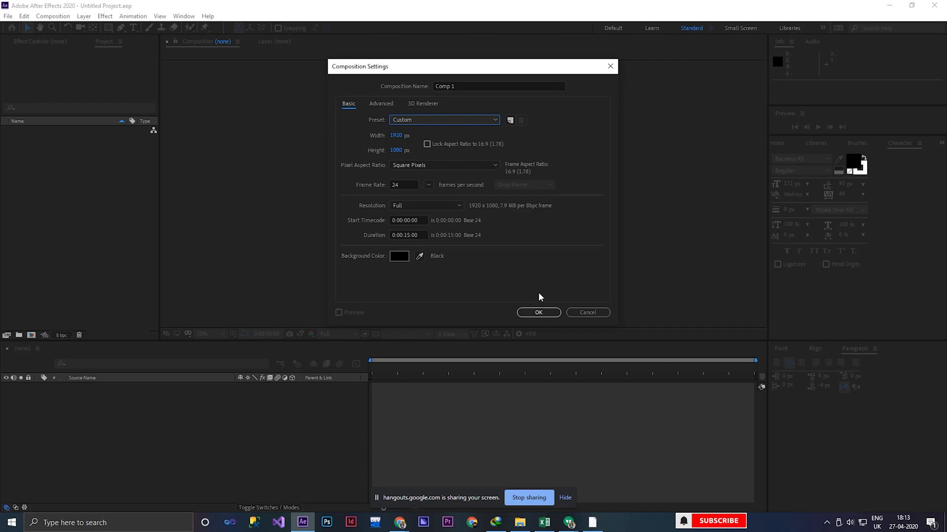
{"action": "double_click", "coordinate": [406, 235]}
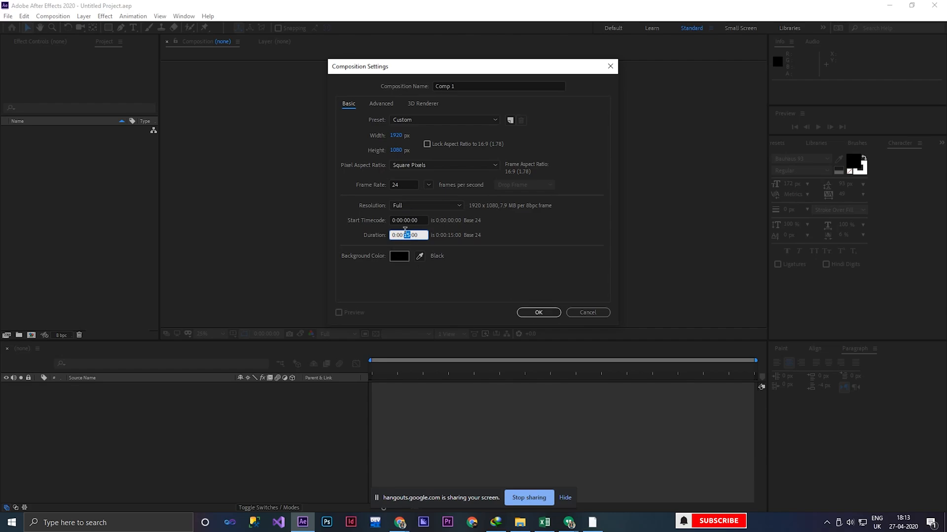
{"action": "left_click", "coordinate": [545, 313]}
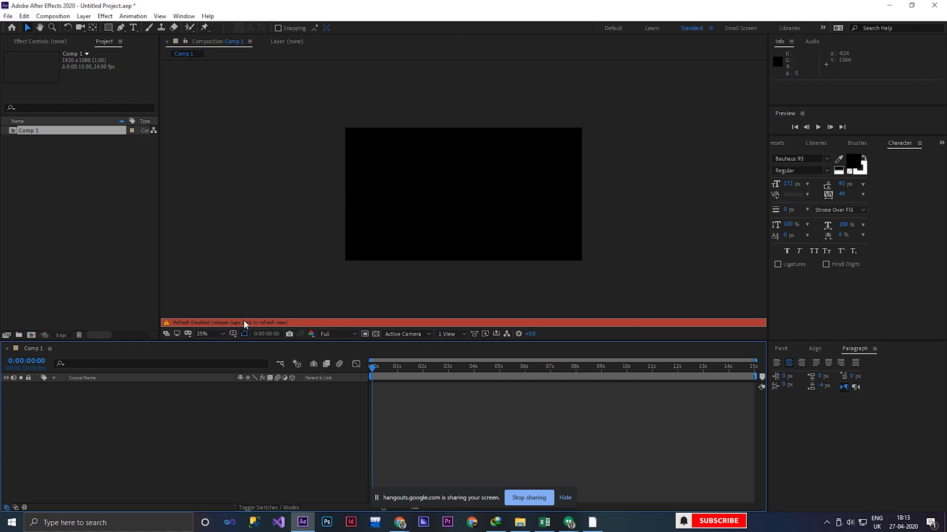
Step: Re-enable viewer refresh and fit the composition to the viewer
{"action": "key", "text": "Caps_Lock"}
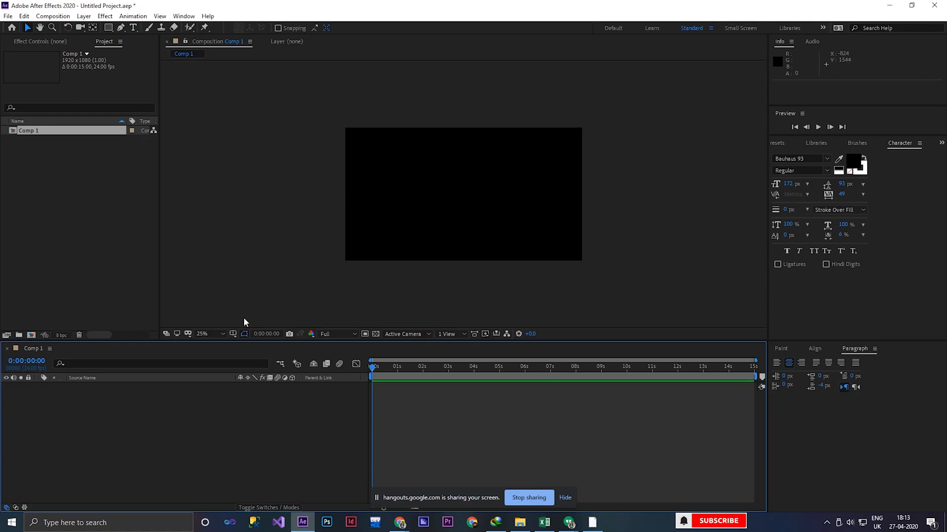
{"action": "left_click", "coordinate": [207, 332]}
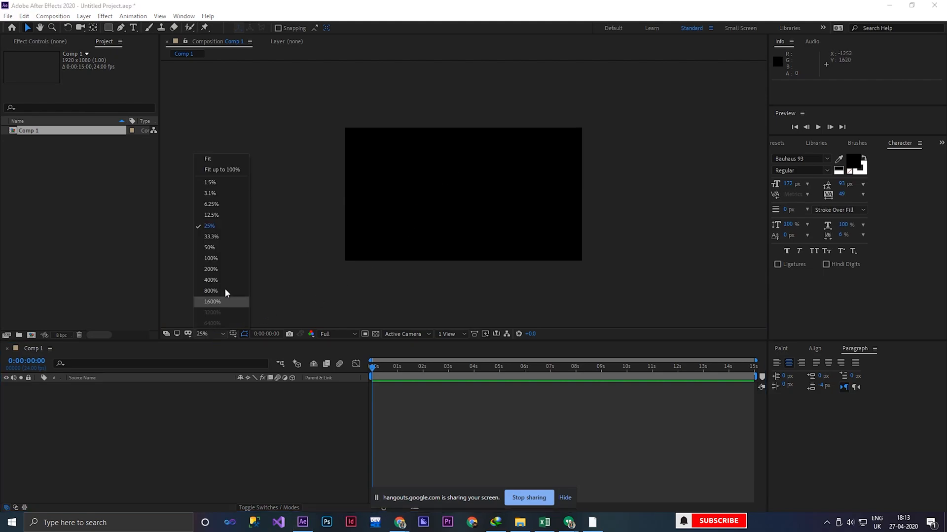
{"action": "left_click", "coordinate": [228, 163]}
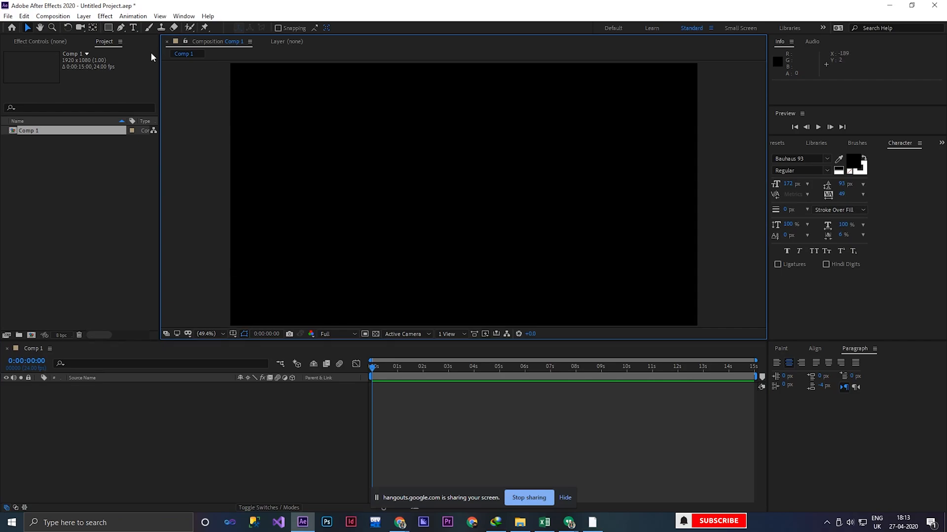
Step: Examine the keyboard shortcut layout and the list of application commands with their assigned keys
{"action": "left_click", "coordinate": [24, 16]}
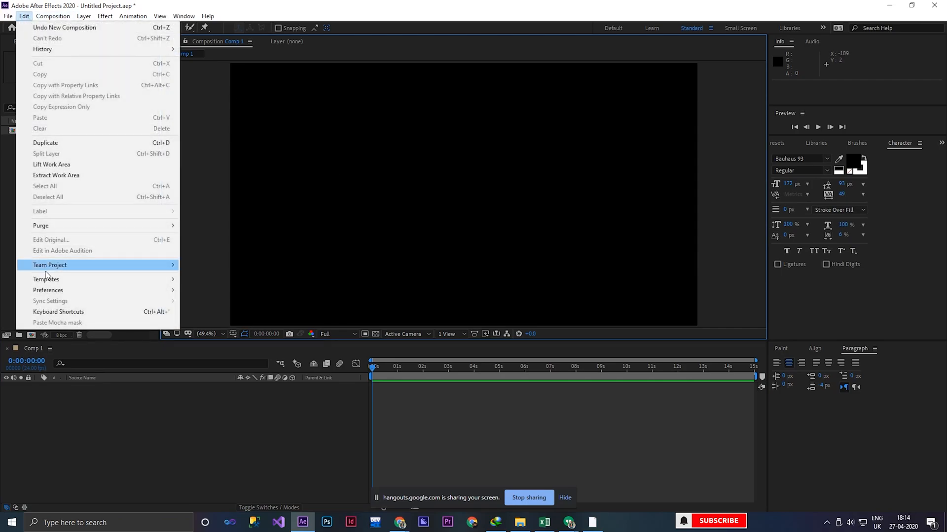
{"action": "left_click", "coordinate": [55, 311]}
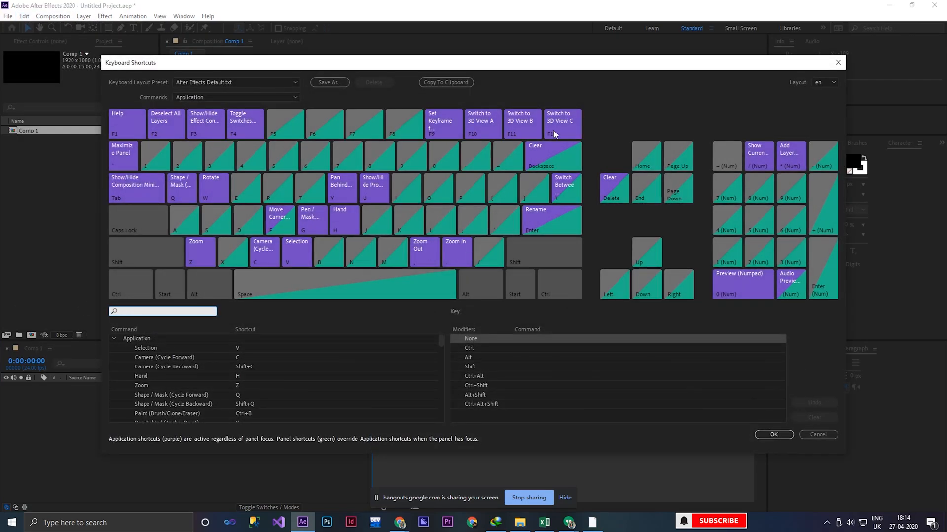
{"action": "left_click", "coordinate": [837, 62]}
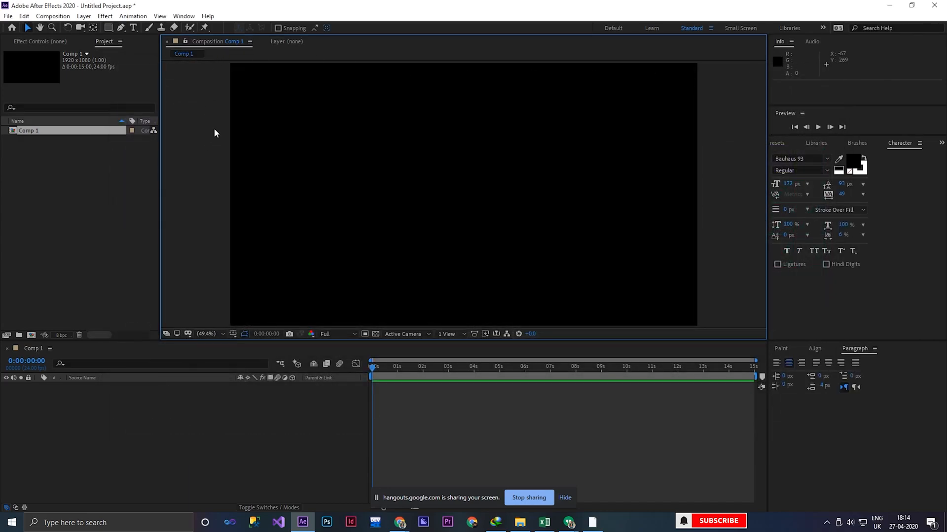
{"action": "left_click", "coordinate": [25, 17]}
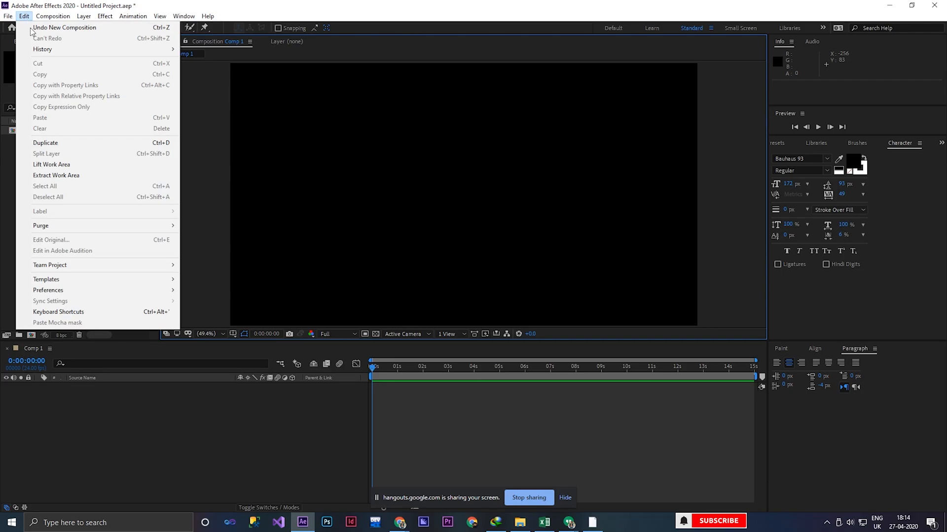
{"action": "left_click", "coordinate": [83, 312]}
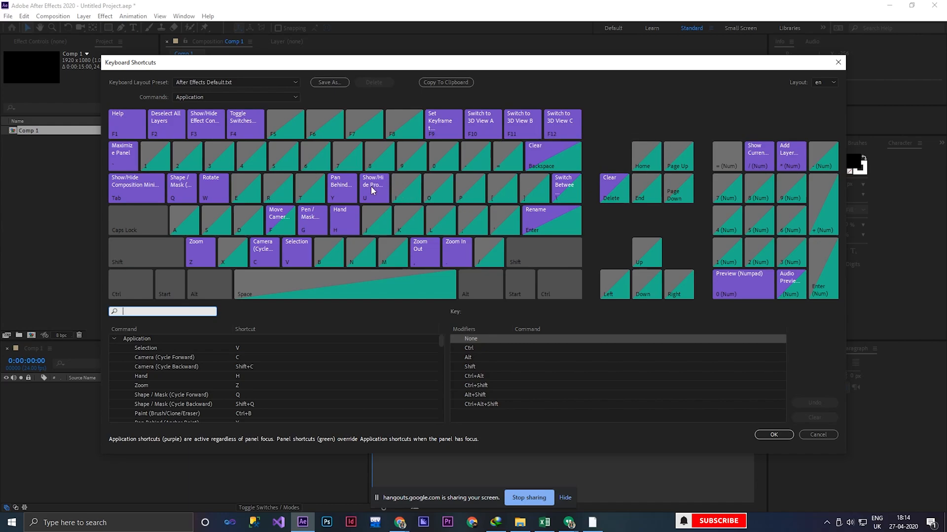
{"action": "scroll", "coordinate": [292, 344], "scroll_direction": "down", "scroll_amount": 2}
{"action": "scroll", "coordinate": [244, 378], "scroll_direction": "down", "scroll_amount": 3}
{"action": "scroll", "coordinate": [124, 397], "scroll_direction": "up", "scroll_amount": 4}
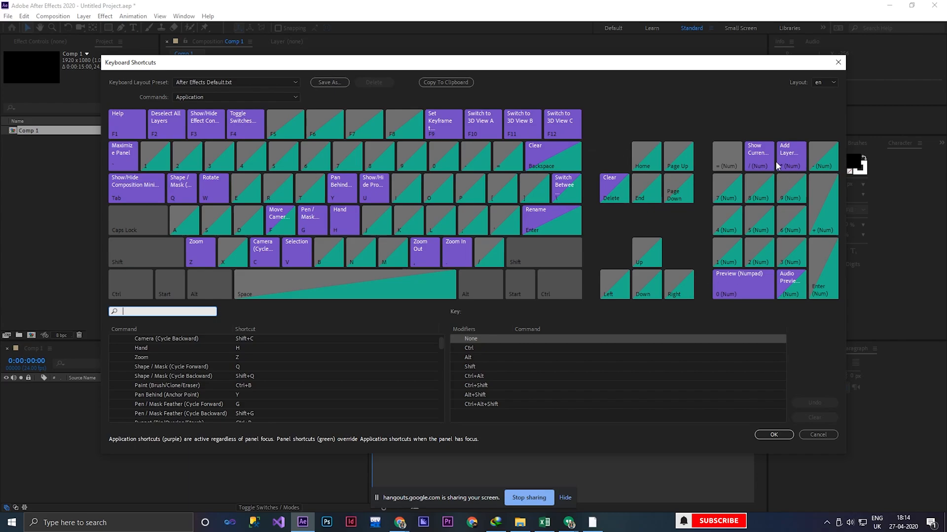
{"action": "left_click", "coordinate": [839, 66]}
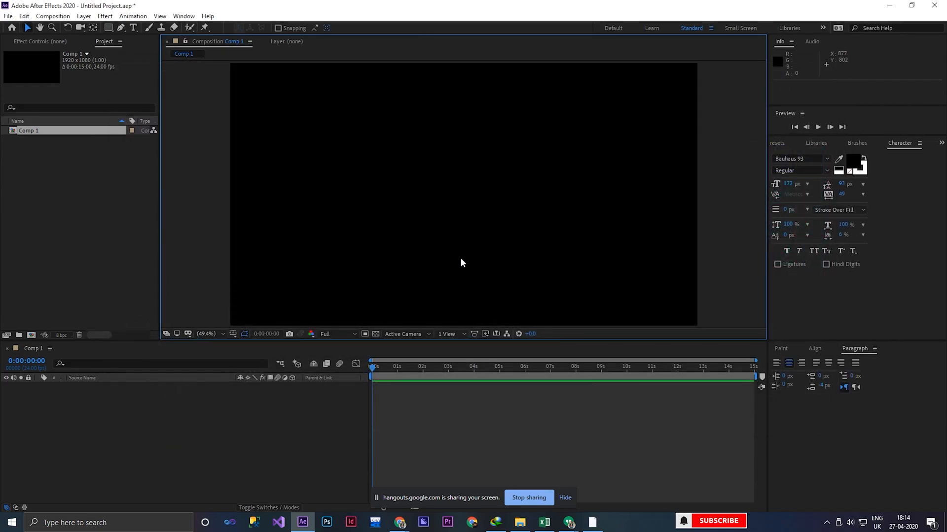
{"action": "scroll", "coordinate": [492, 206], "scroll_direction": "up", "scroll_amount": 3}
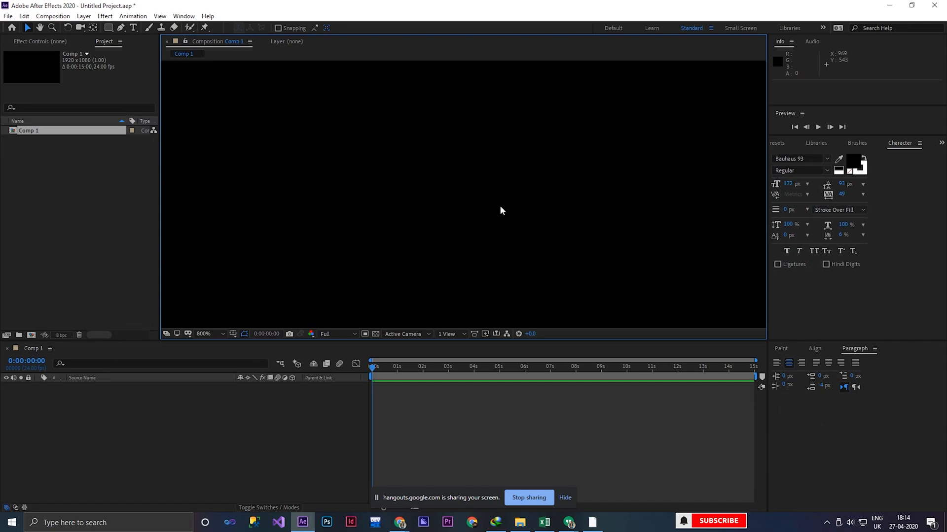
{"action": "scroll", "coordinate": [500, 207], "scroll_direction": "down", "scroll_amount": 6}
{"action": "scroll", "coordinate": [503, 205], "scroll_direction": "up", "scroll_amount": 2}
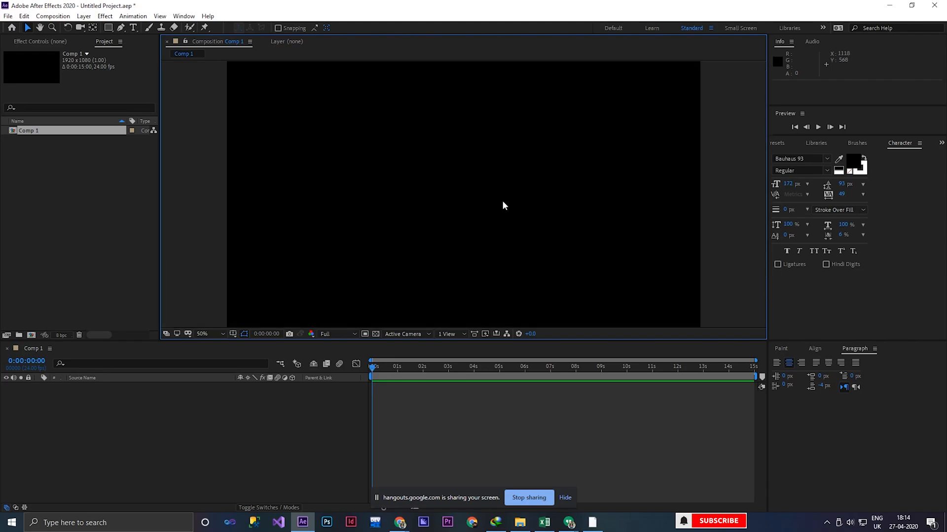
{"action": "left_click", "coordinate": [204, 335]}
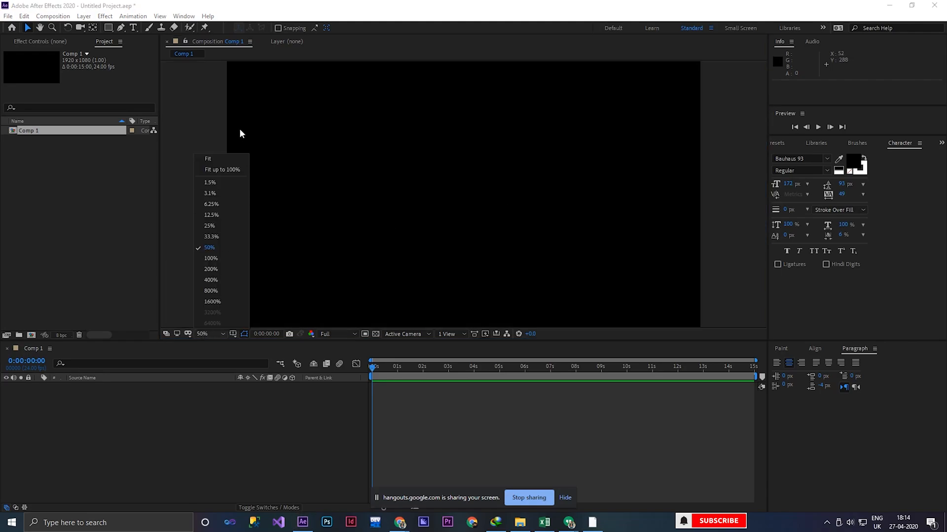
{"action": "left_click", "coordinate": [228, 156]}
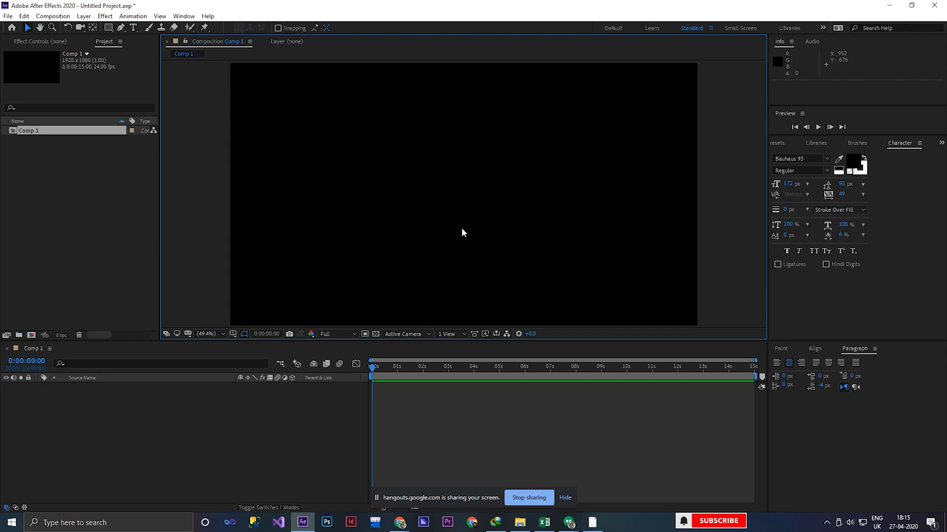
{"action": "right_click", "coordinate": [247, 424]}
{"action": "mouse_move", "coordinate": [292, 319]}
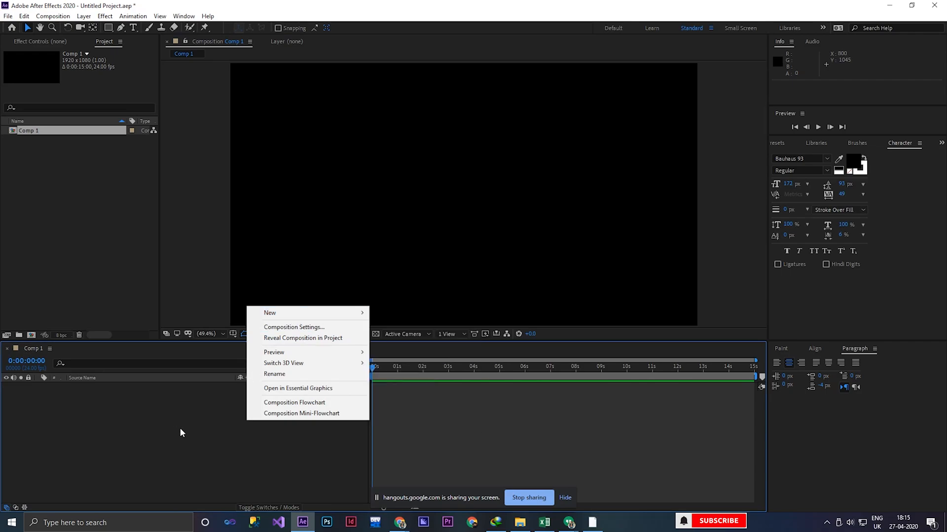
{"action": "right_click", "coordinate": [200, 419]}
{"action": "left_click", "coordinate": [130, 412]}
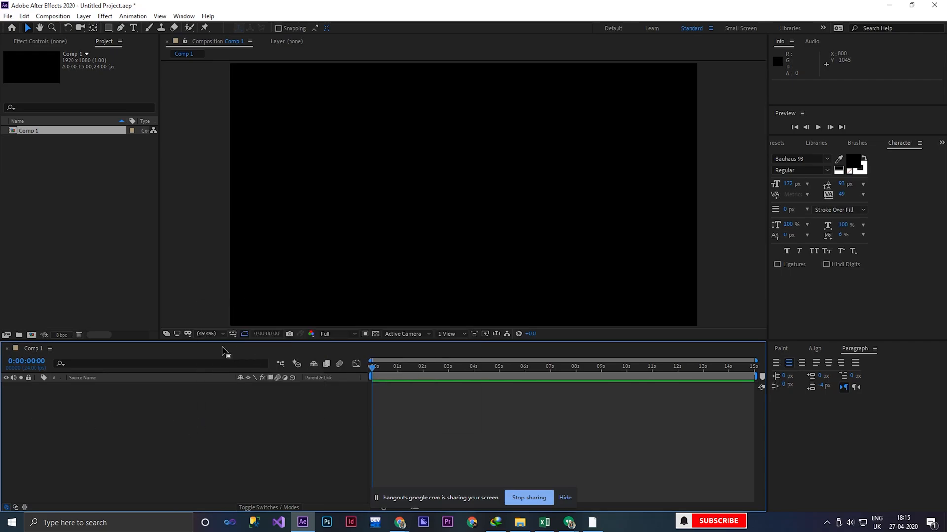
Step: Start a new 1920 × 1080 px solid for the composition with white as its colour
{"action": "right_click", "coordinate": [154, 423]}
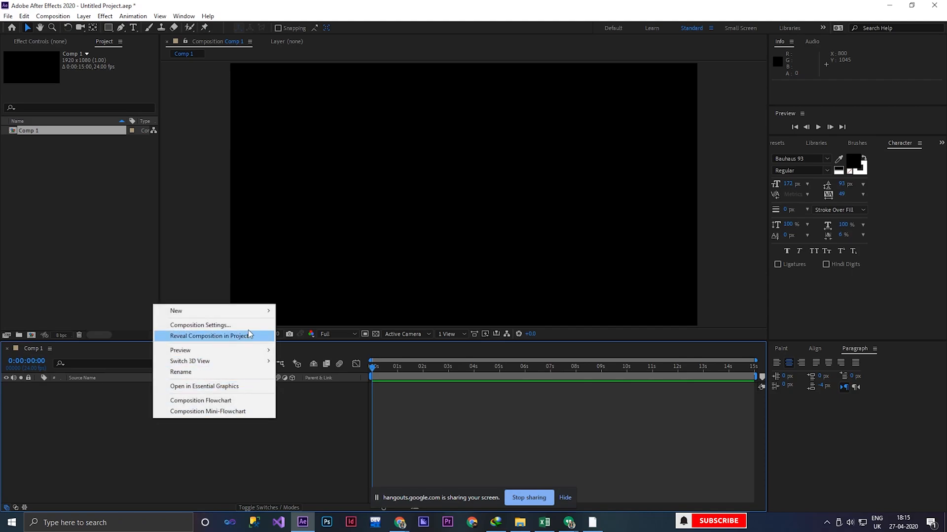
{"action": "mouse_move", "coordinate": [249, 309]}
{"action": "left_click", "coordinate": [313, 336]}
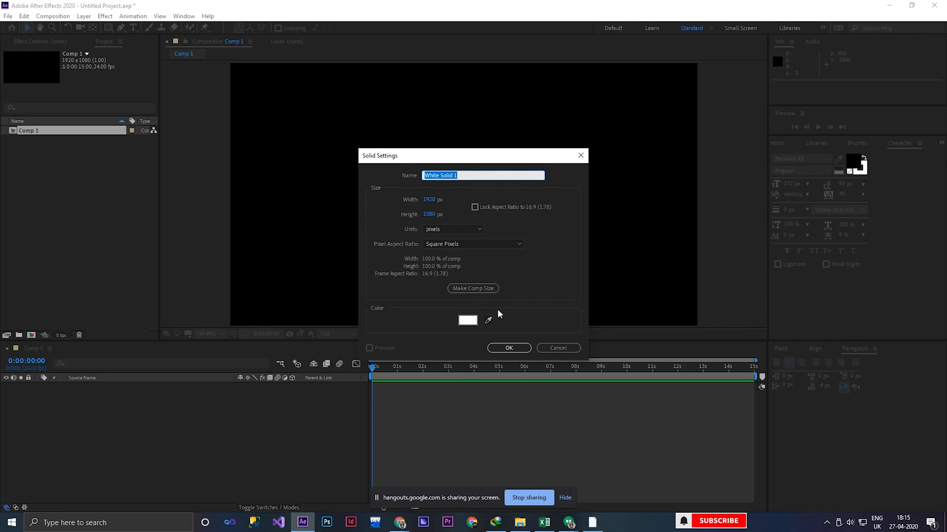
{"action": "left_click", "coordinate": [486, 323]}
{"action": "left_click", "coordinate": [472, 323]}
{"action": "left_click", "coordinate": [471, 323]}
{"action": "left_click_drag", "start_coordinate": [163, 258], "coordinate": [56, 229]}
{"action": "left_click", "coordinate": [285, 240]}
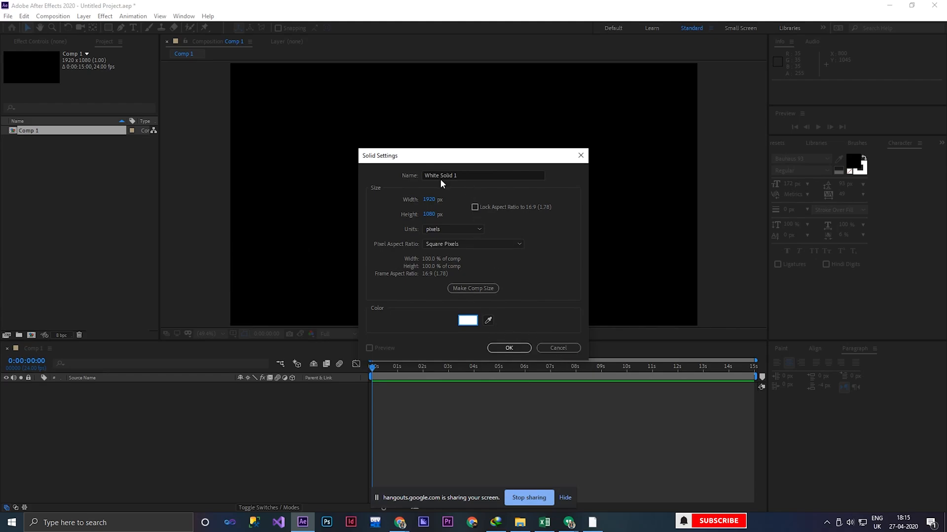
Step: Name the solid "background" and add it to the composition
{"action": "left_click", "coordinate": [468, 176]}
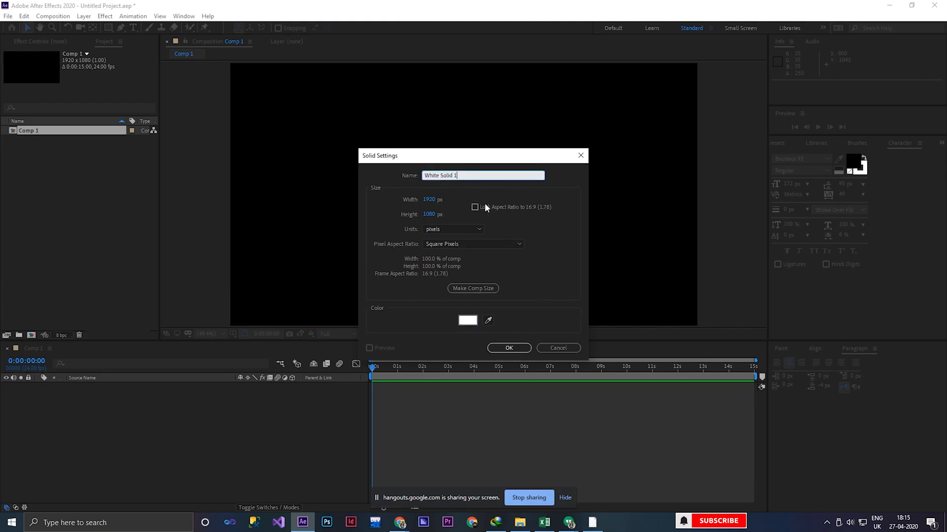
{"action": "left_click_drag", "start_coordinate": [469, 176], "coordinate": [358, 173]}
{"action": "type", "text": "background"}
{"action": "left_click", "coordinate": [508, 348]}
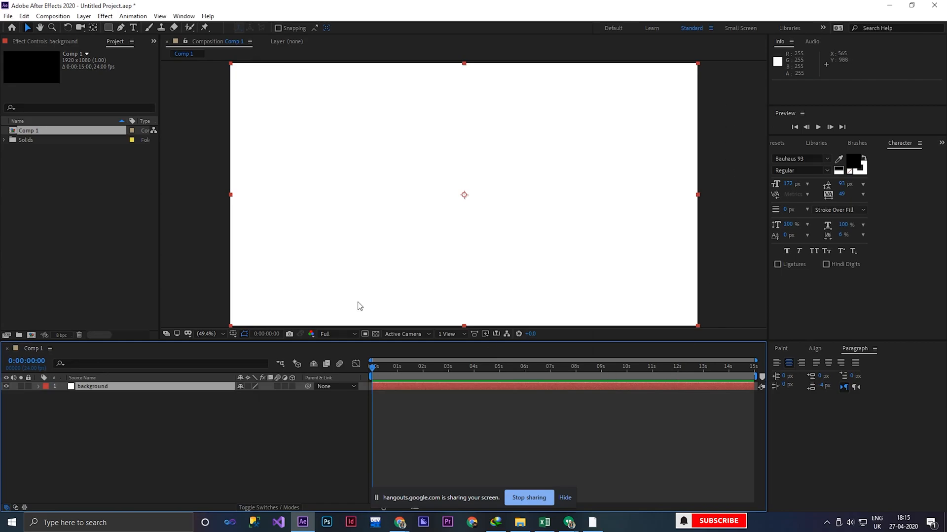
Step: With no layer selected, try drawing an ellipse shape about 474 × 768 px from the composition's upper-left corner, and undo it
{"action": "left_click", "coordinate": [715, 253]}
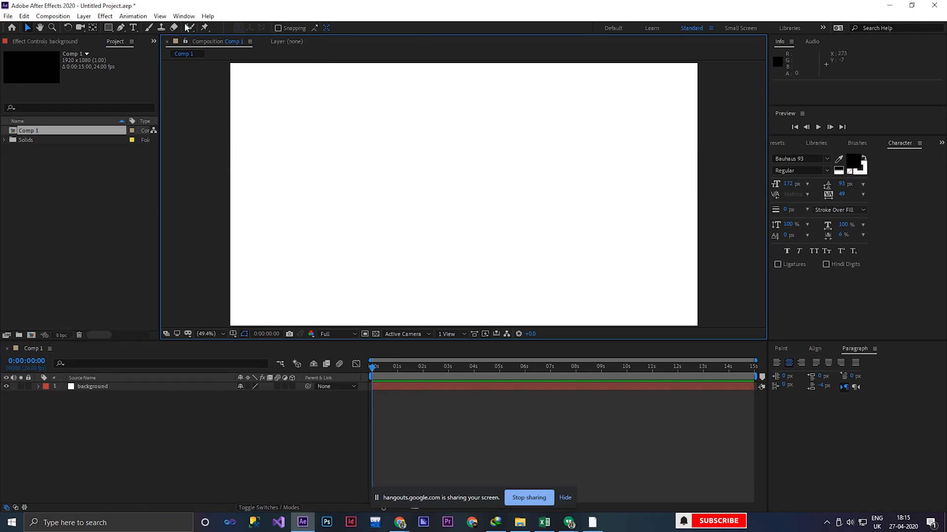
{"action": "left_click", "coordinate": [108, 27]}
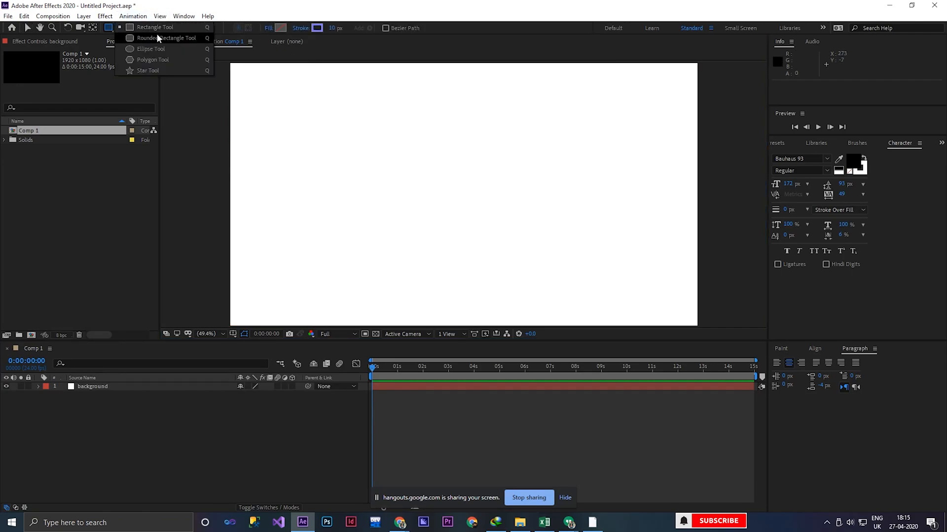
{"action": "left_click", "coordinate": [150, 49]}
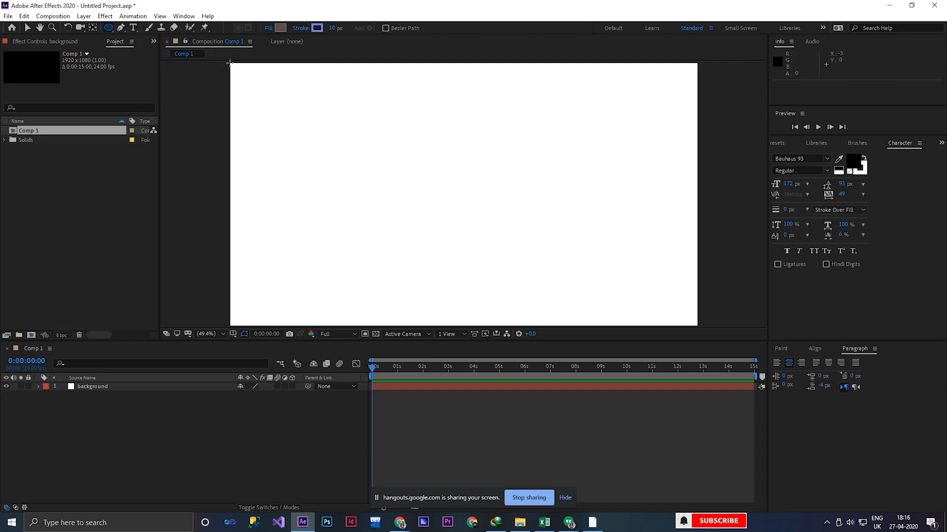
{"action": "left_click_drag", "start_coordinate": [229, 63], "coordinate": [345, 251]}
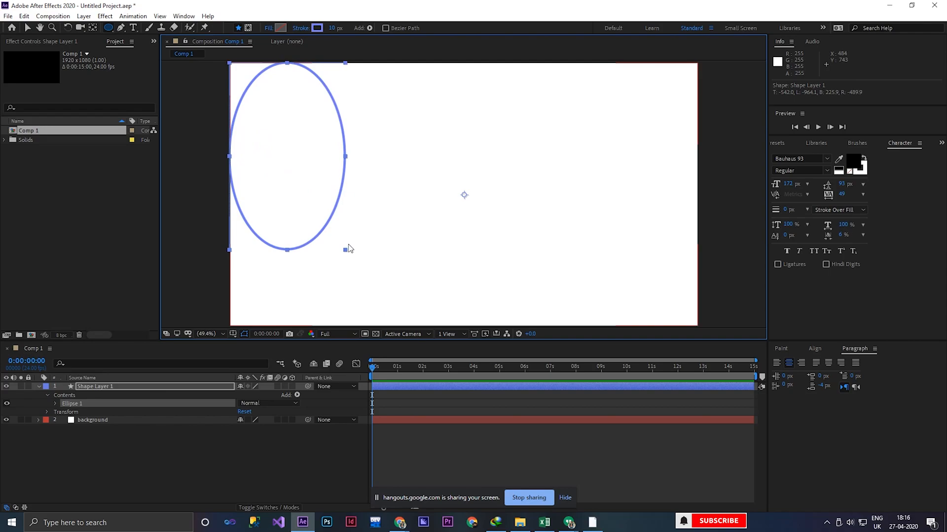
{"action": "key", "text": "ctrl+z"}
Step: Try drawing a tall rectangle shape from the composition's upper-left corner with the Rectangle tool, and undo it
{"action": "left_click", "coordinate": [109, 28]}
{"action": "left_click", "coordinate": [156, 28]}
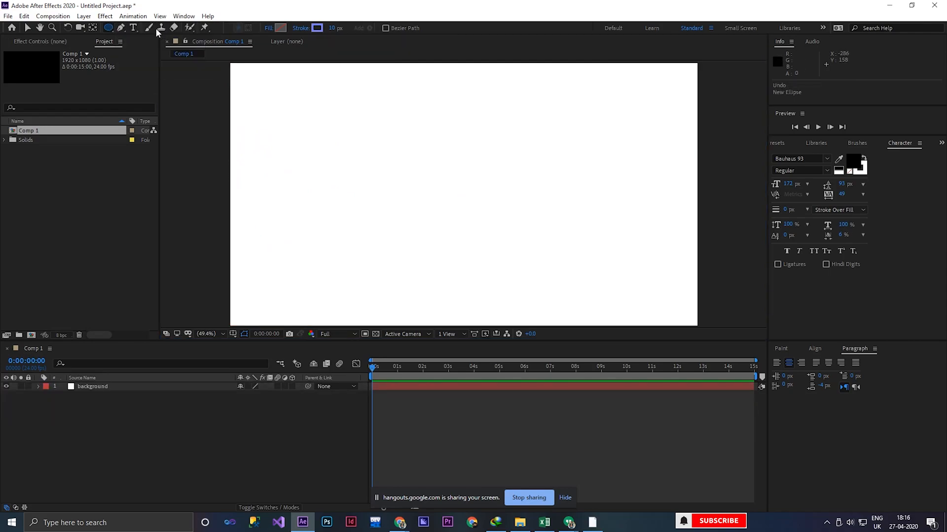
{"action": "left_click_drag", "start_coordinate": [230, 63], "coordinate": [413, 316]}
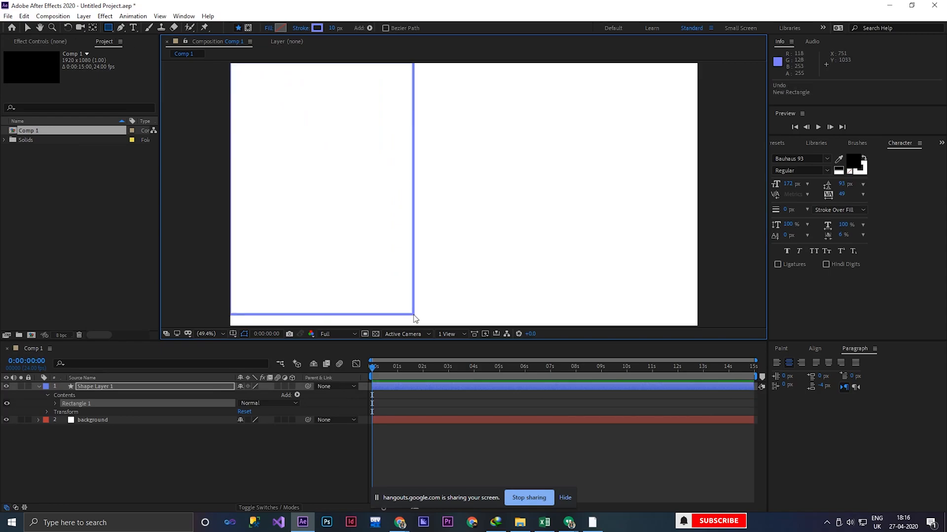
{"action": "key", "text": "ctrl+z"}
Step: Draw a rectangular mask about 616 × 942 px on the left part of the background solid layer
{"action": "left_click", "coordinate": [112, 388]}
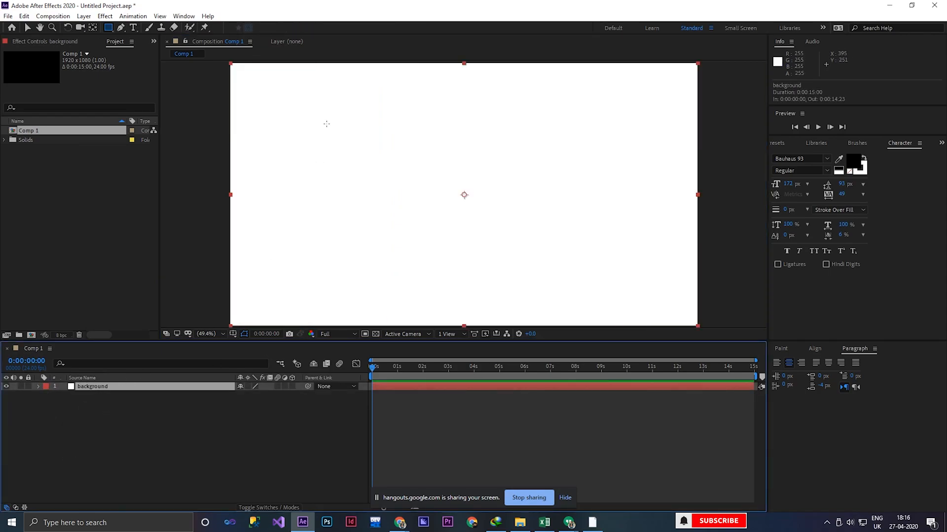
{"action": "left_click_drag", "start_coordinate": [252, 78], "coordinate": [403, 308]}
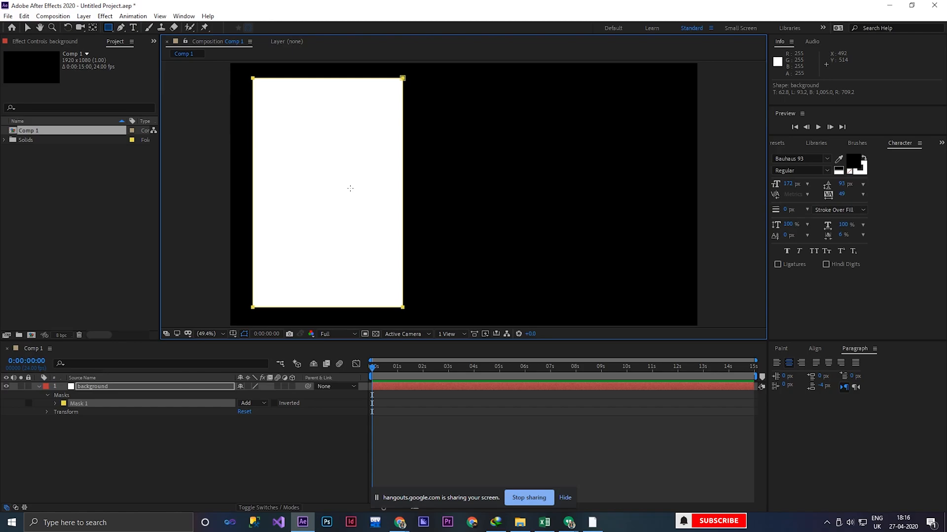
Step: Undo the rectangular mask on the background solid and deselect the layer
{"action": "key", "text": "ctrl+z"}
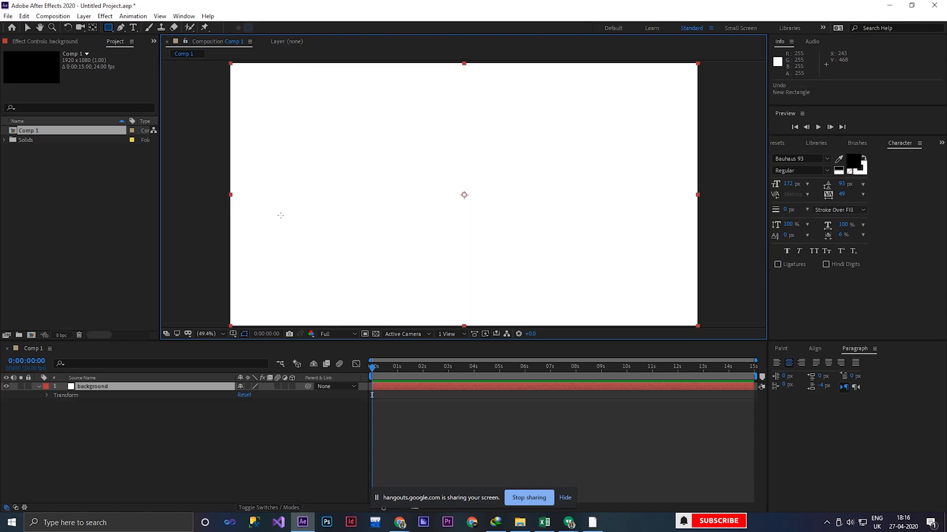
{"action": "left_click", "coordinate": [110, 28]}
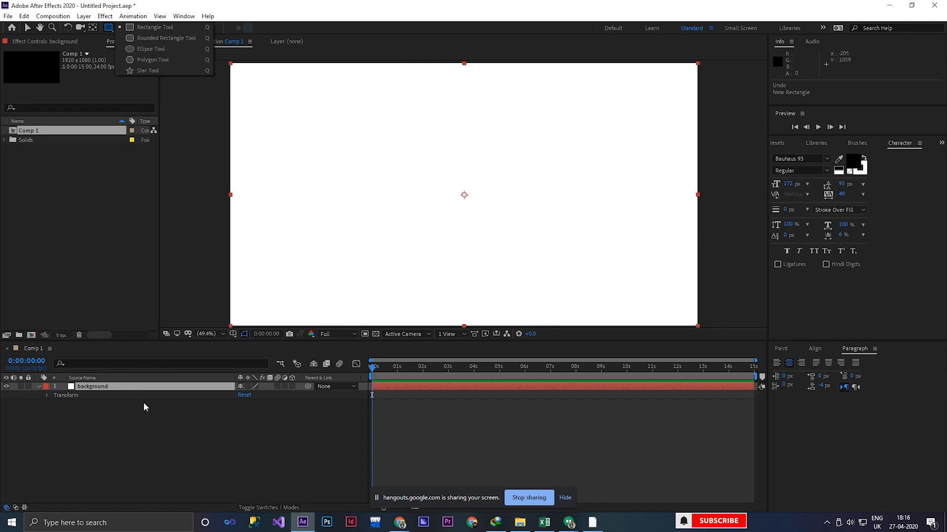
{"action": "left_click", "coordinate": [119, 413]}
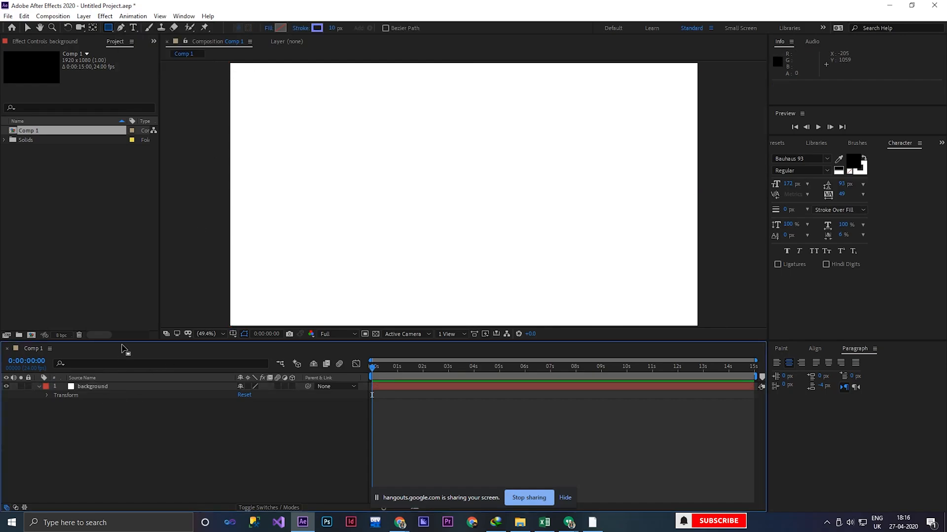
Step: With no layer selected, draw a rectangle shape about 1868 × 320 px along the composition's upper edge and shift it slightly inward
{"action": "left_click", "coordinate": [206, 240]}
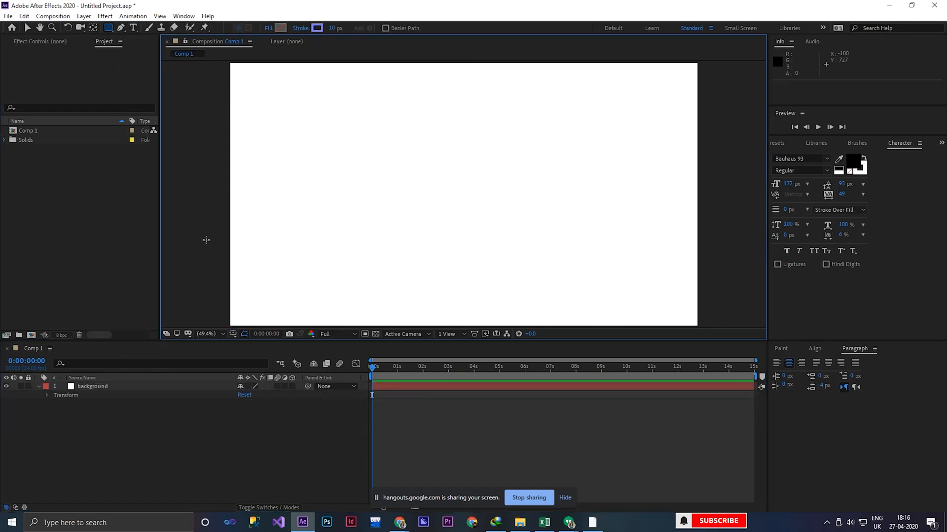
{"action": "left_click", "coordinate": [90, 243]}
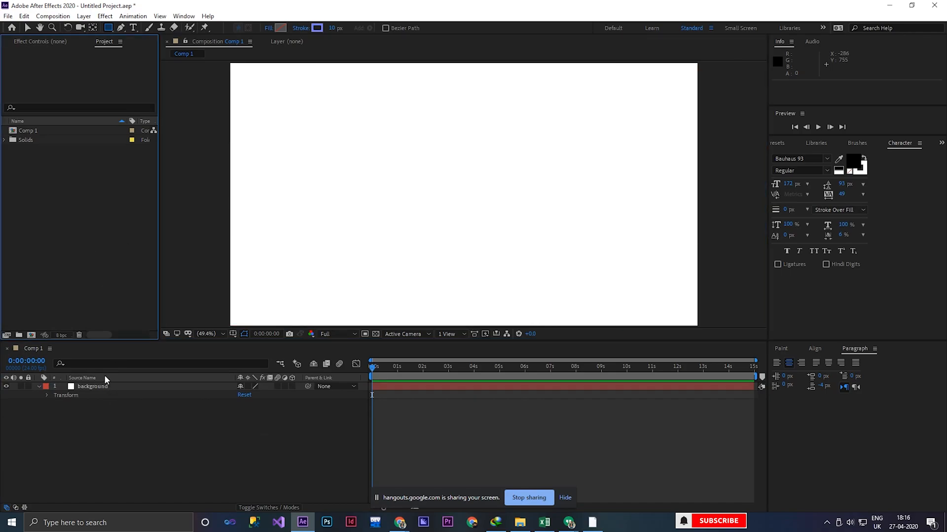
{"action": "left_click", "coordinate": [100, 389]}
{"action": "left_click", "coordinate": [101, 256]}
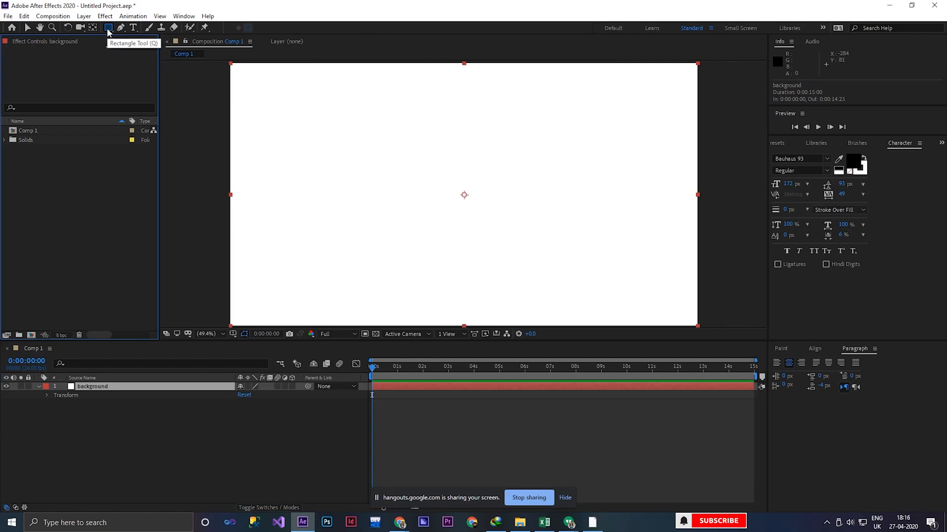
{"action": "left_click", "coordinate": [187, 459]}
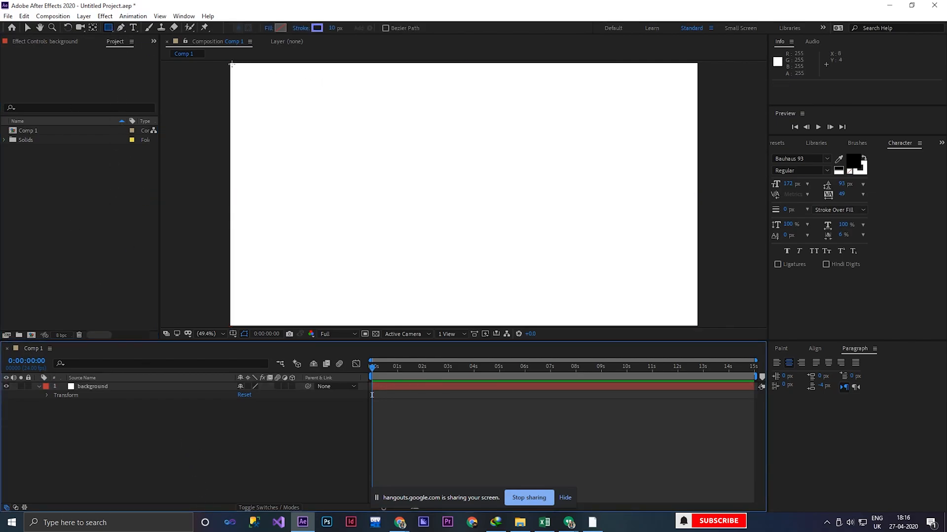
{"action": "mouse_move", "coordinate": [229, 64]}
{"action": "left_mouse_down"}
{"action": "mouse_move", "coordinate": [355, 153]}
{"action": "mouse_move", "coordinate": [428, 321]}
{"action": "mouse_move", "coordinate": [696, 321]}
{"action": "mouse_move", "coordinate": [676, 181]}
{"action": "mouse_move", "coordinate": [687, 147]}
{"action": "left_mouse_up"}
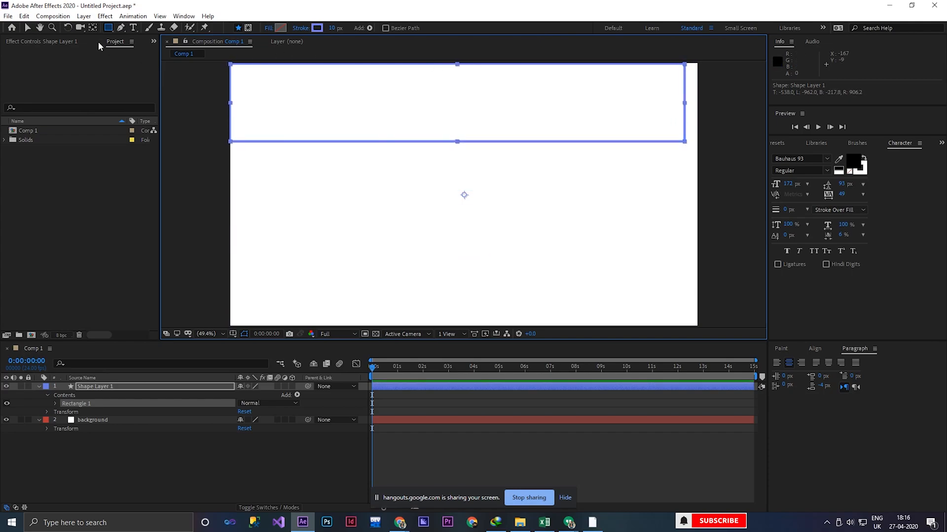
{"action": "left_click", "coordinate": [27, 27]}
{"action": "left_click_drag", "start_coordinate": [469, 144], "coordinate": [476, 150]}
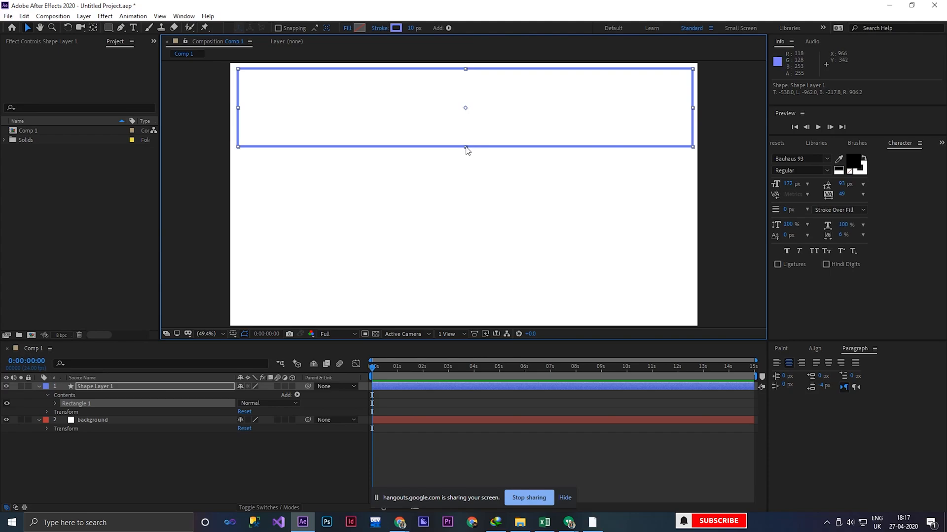
Step: Try squashing the whole shape layer vertically to 65% scale, and undo it
{"action": "left_click", "coordinate": [107, 386]}
{"action": "left_click_drag", "start_coordinate": [465, 146], "coordinate": [483, 169]}
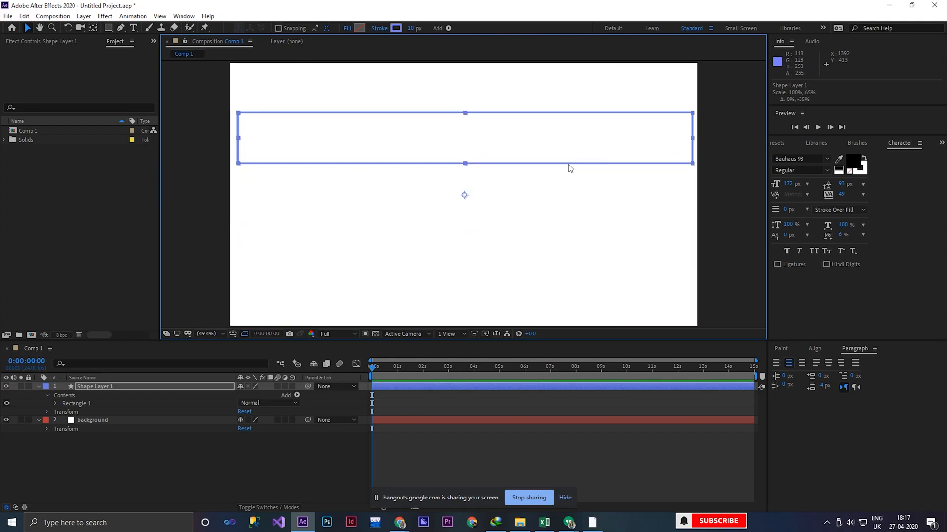
{"action": "key", "text": "ctrl+z"}
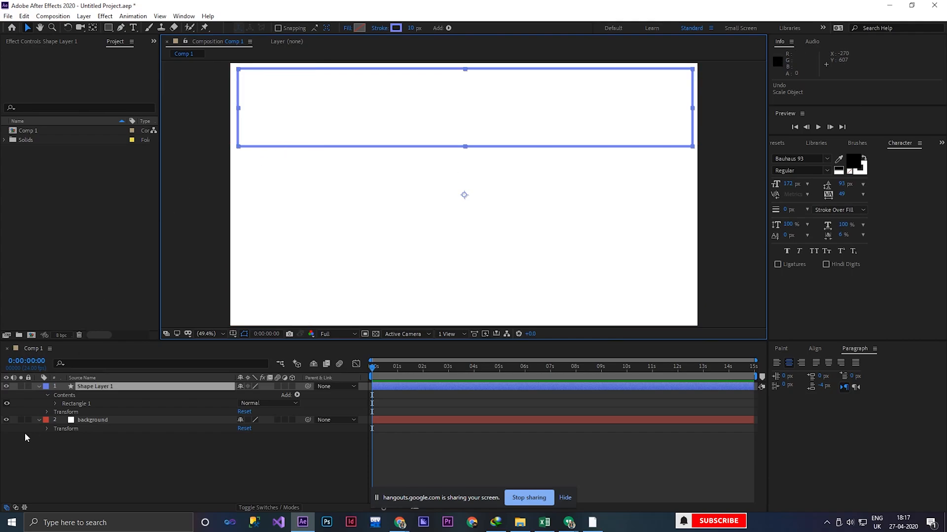
Step: Reveal the shape layer's Transform properties, unlink its Scale and try stretching the vertical scale to 203%
{"action": "left_click", "coordinate": [48, 412]}
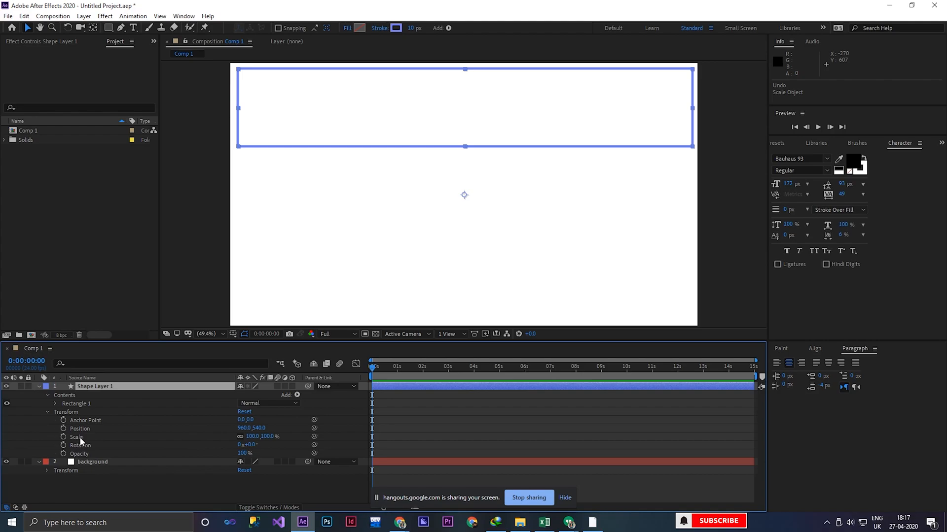
{"action": "mouse_move", "coordinate": [252, 437]}
{"action": "left_mouse_down"}
{"action": "mouse_move", "coordinate": [238, 437]}
{"action": "mouse_move", "coordinate": [260, 437]}
{"action": "mouse_move", "coordinate": [252, 436]}
{"action": "left_mouse_up"}
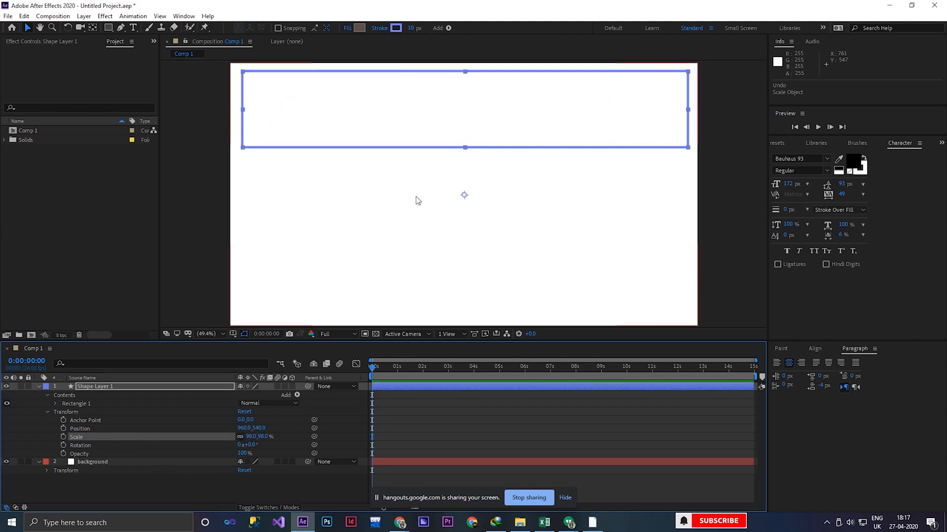
{"action": "left_click_drag", "start_coordinate": [263, 440], "coordinate": [263, 437]}
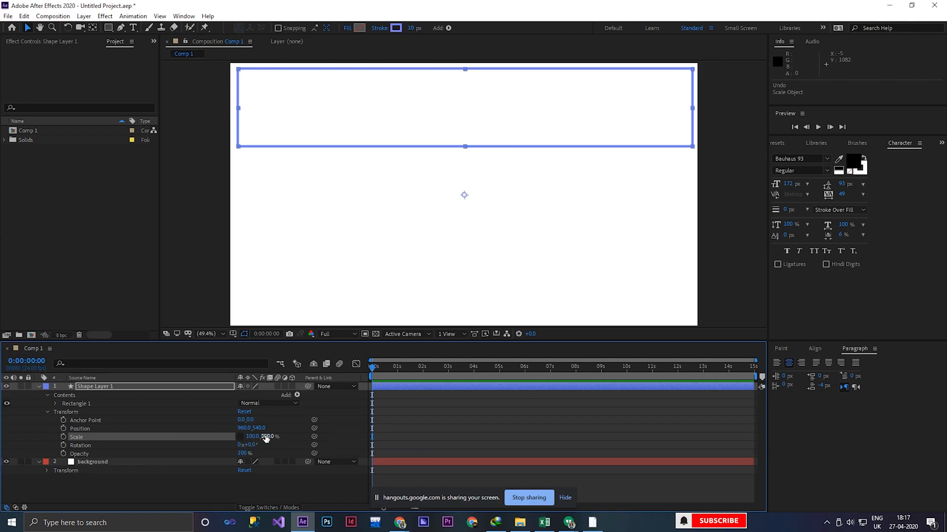
{"action": "left_click_drag", "start_coordinate": [254, 437], "coordinate": [308, 428]}
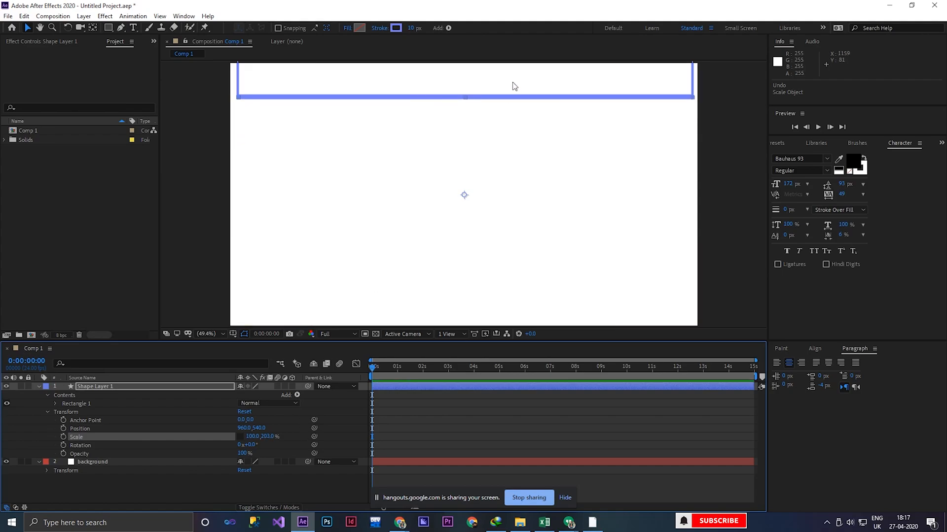
Step: Move the stretched shape down toward the composition's middle, center its anchor point and try a vertical scale of 295%
{"action": "left_click_drag", "start_coordinate": [508, 99], "coordinate": [504, 268]}
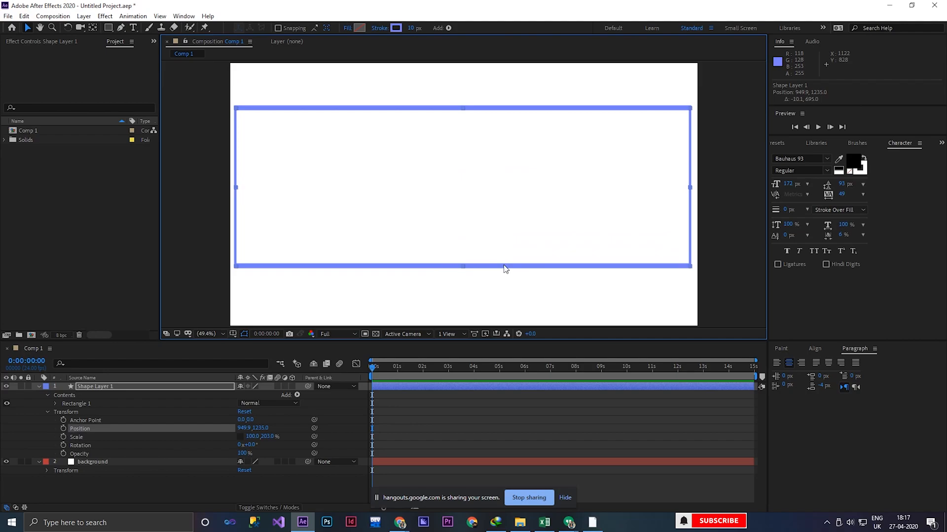
{"action": "key", "text": "ctrl+alt+Home"}
{"action": "left_click_drag", "start_coordinate": [265, 437], "coordinate": [299, 425]}
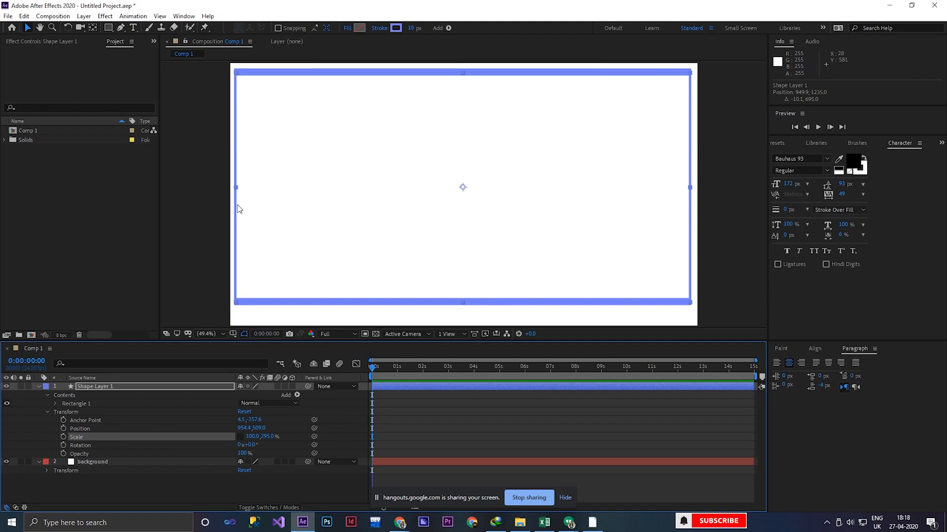
Step: Undo the shape layer's vertical stretching, anchor point centering and downward move
{"action": "key", "text": "ctrl+z"}
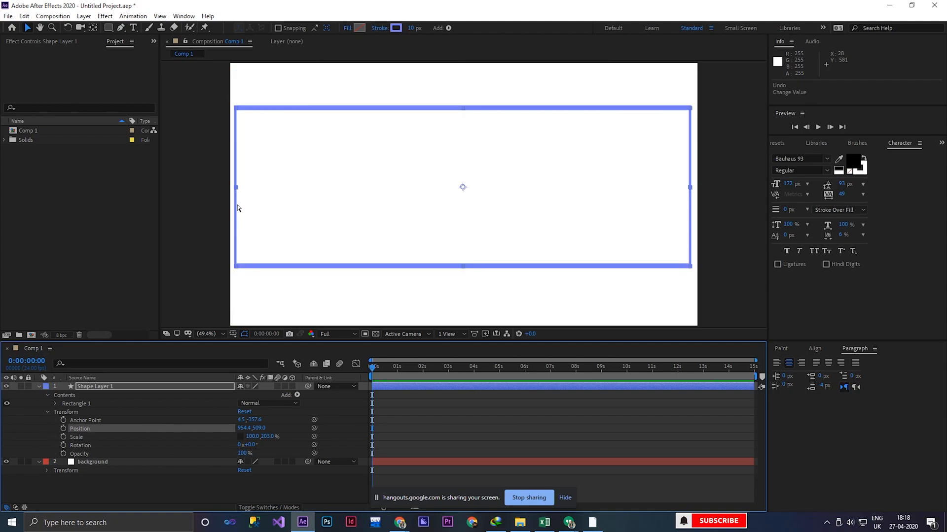
{"action": "key", "text": "ctrl+z"}
{"action": "key", "text": "ctrl+z"}
{"action": "key", "text": "ctrl+z"}
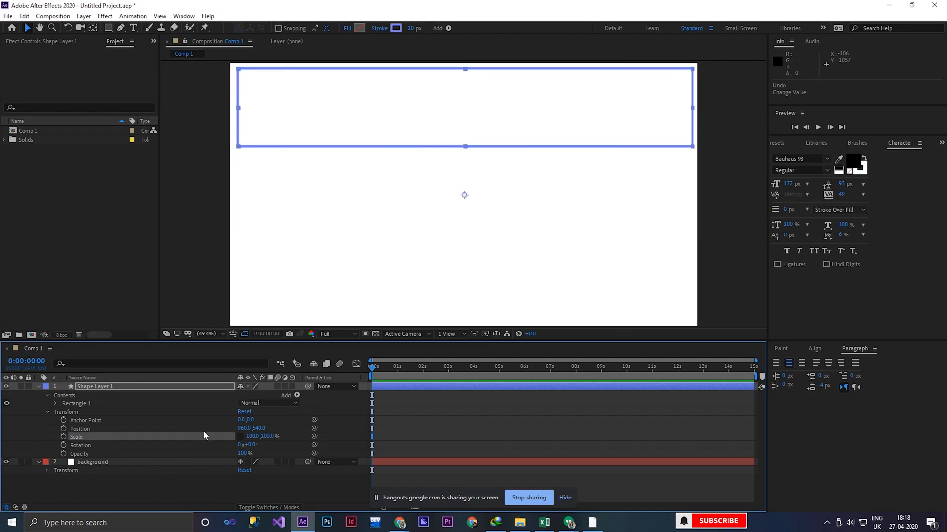
Step: Reveal Rectangle 1's own Transform properties, unlink its Scale, try stretching and moving the rectangle vertically, and undo it
{"action": "left_click", "coordinate": [48, 409]}
{"action": "left_click", "coordinate": [53, 404]}
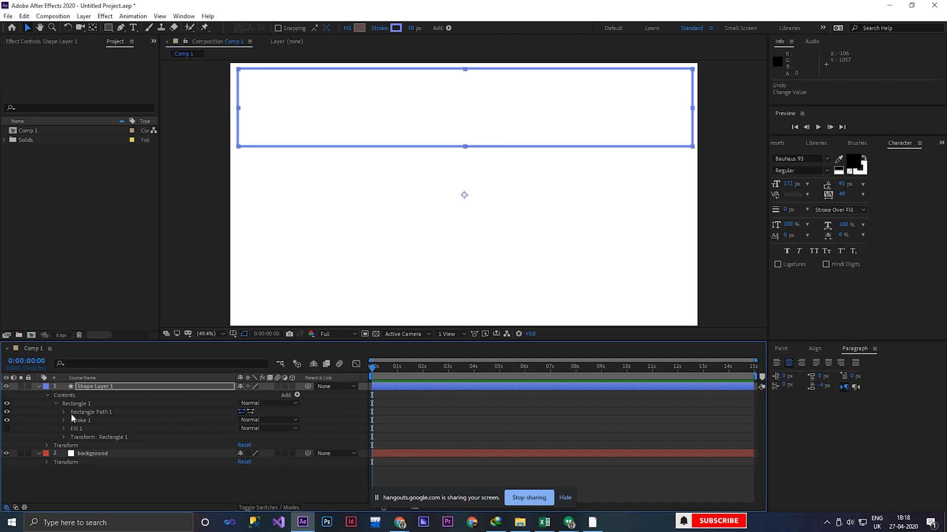
{"action": "left_click", "coordinate": [64, 437]}
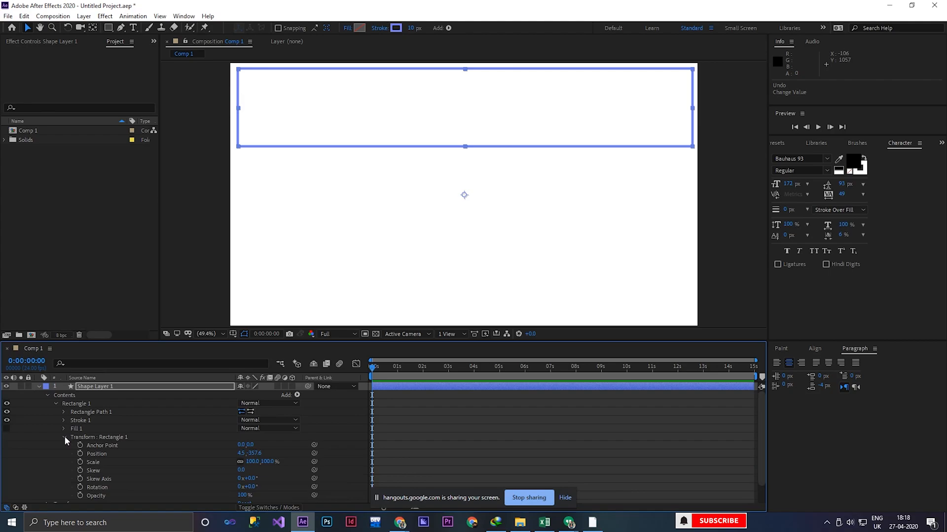
{"action": "left_click", "coordinate": [240, 461]}
{"action": "left_click_drag", "start_coordinate": [267, 461], "coordinate": [343, 439]}
{"action": "left_click_drag", "start_coordinate": [503, 226], "coordinate": [503, 311]}
{"action": "key", "text": "ctrl+z"}
{"action": "key", "text": "ctrl+z"}
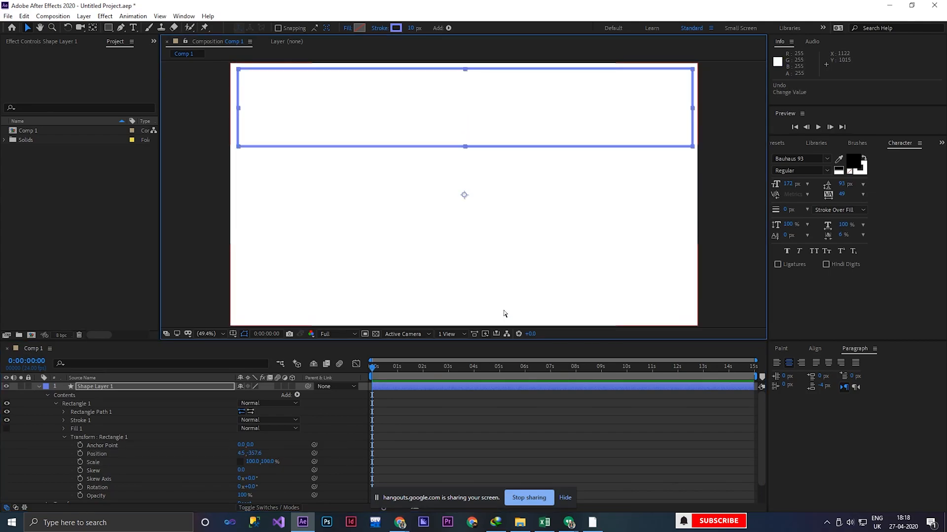
Step: Set Rectangle Path 1's unlinked size to 1868.2 × 1063.2 px and move the rectangle down to cover the composition
{"action": "left_click", "coordinate": [67, 437]}
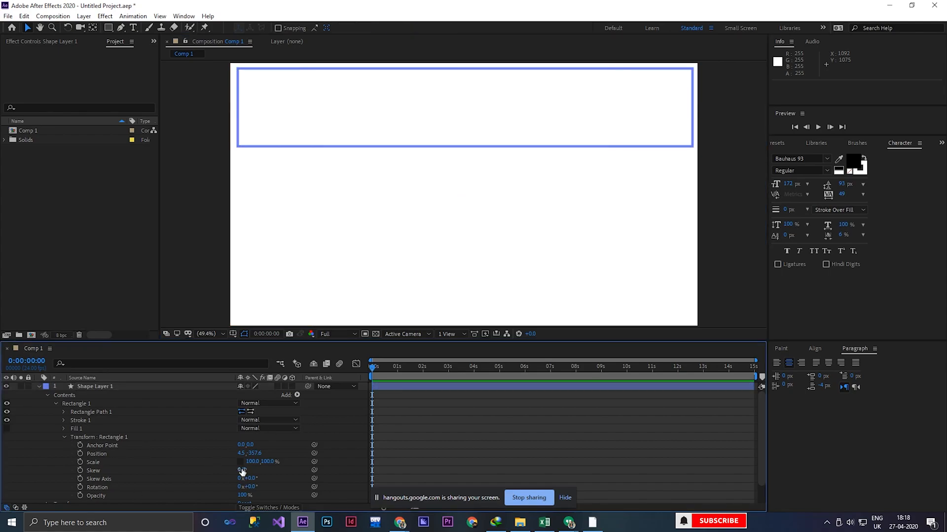
{"action": "left_click", "coordinate": [64, 437]}
{"action": "left_click", "coordinate": [109, 412]}
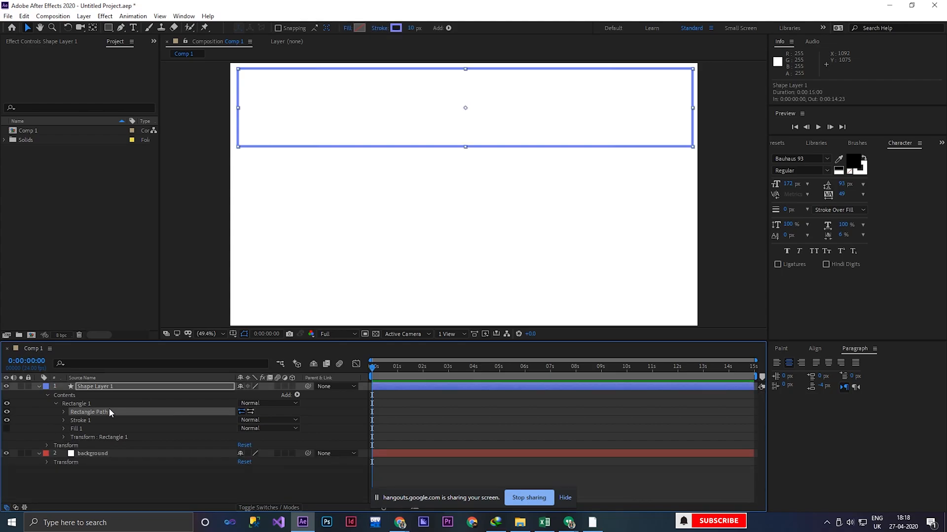
{"action": "left_click", "coordinate": [65, 411]}
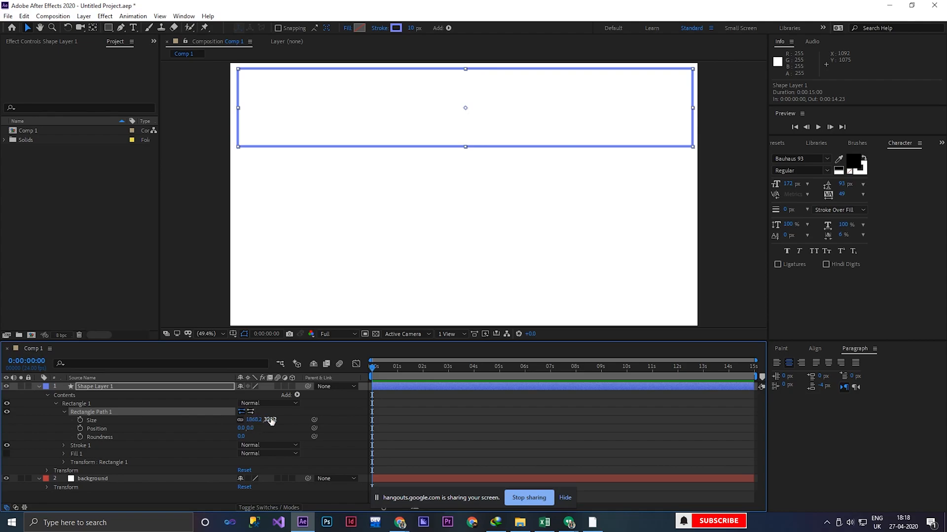
{"action": "left_click_drag", "start_coordinate": [274, 419], "coordinate": [616, 400]}
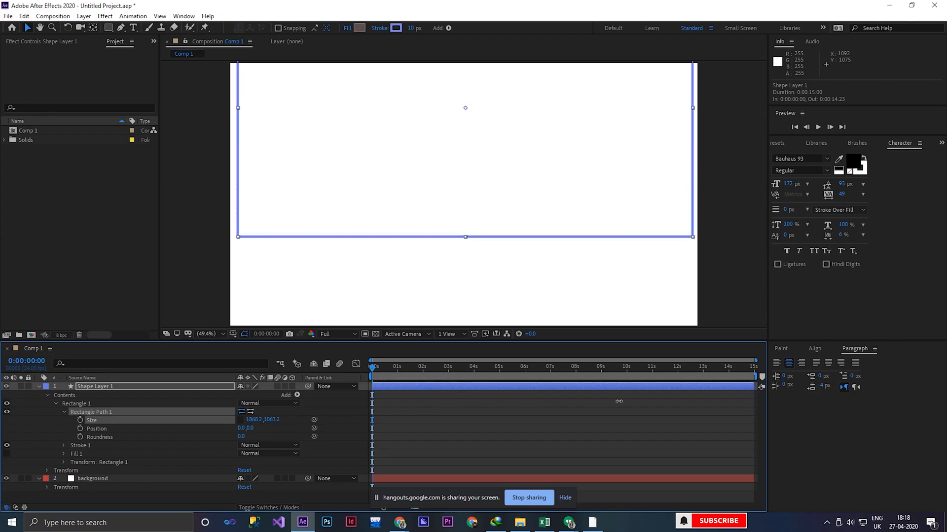
{"action": "left_click_drag", "start_coordinate": [531, 241], "coordinate": [532, 327]}
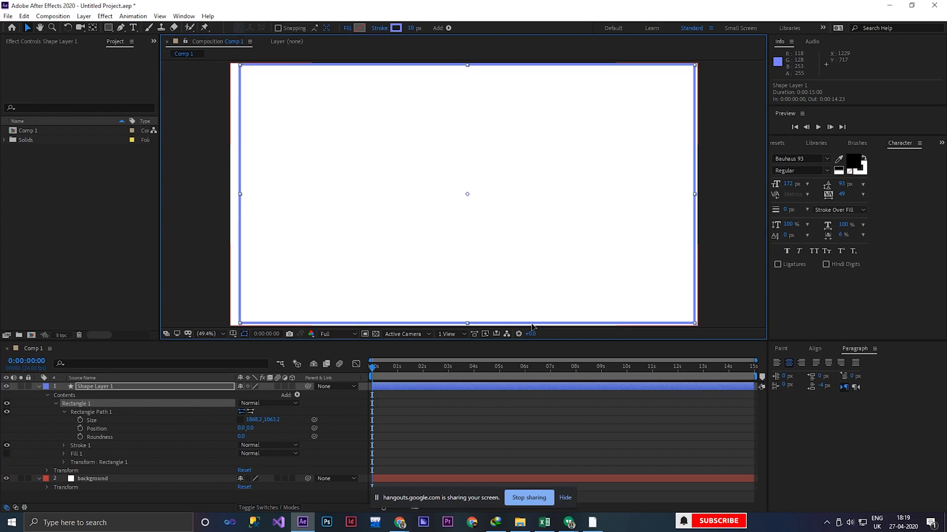
Step: Reduce Rectangle Path 1's size to 1813.2 × 1017.2 px and nudge the rectangle toward the composition's center
{"action": "left_click_drag", "start_coordinate": [268, 420], "coordinate": [223, 418]}
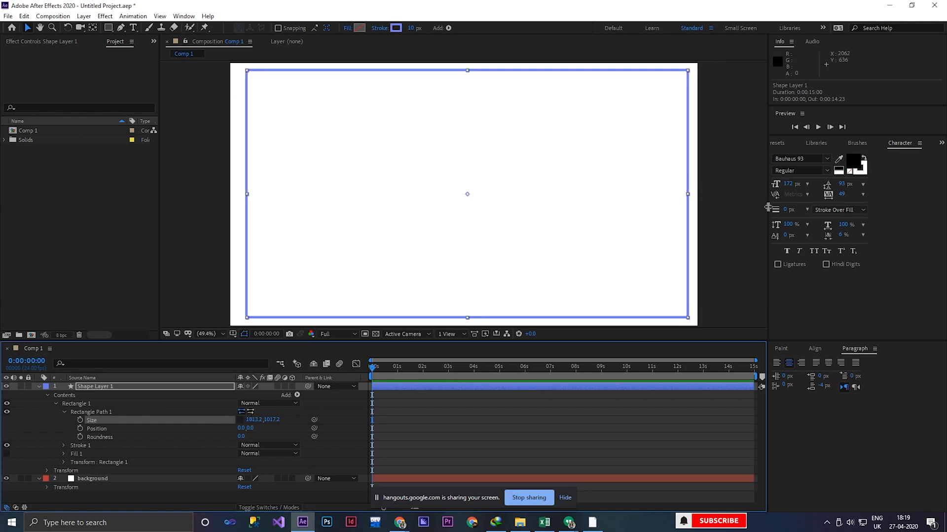
{"action": "left_click", "coordinate": [684, 228]}
{"action": "left_click_drag", "start_coordinate": [684, 229], "coordinate": [686, 228]}
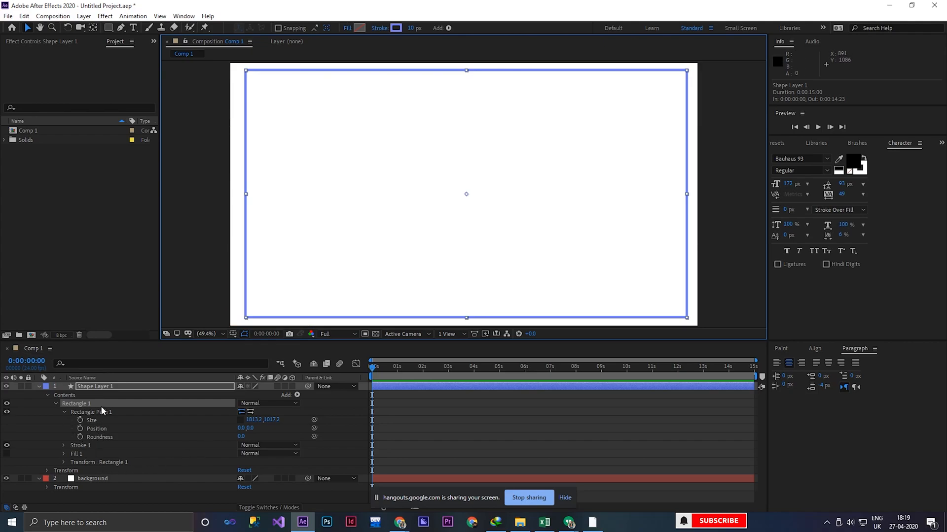
Step: Collapse the Rectangle Path 1 and Rectangle 1 property groups of the shape layer
{"action": "left_click", "coordinate": [81, 412]}
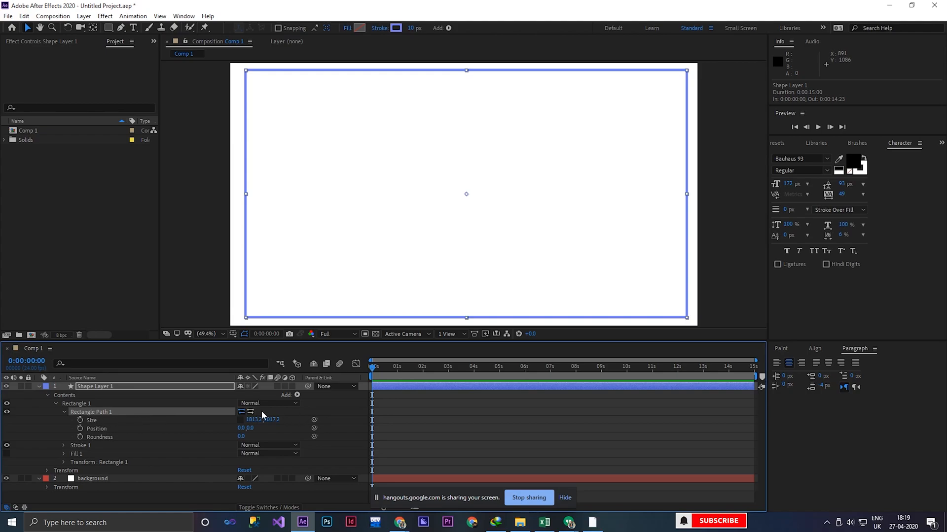
{"action": "left_click", "coordinate": [65, 412]}
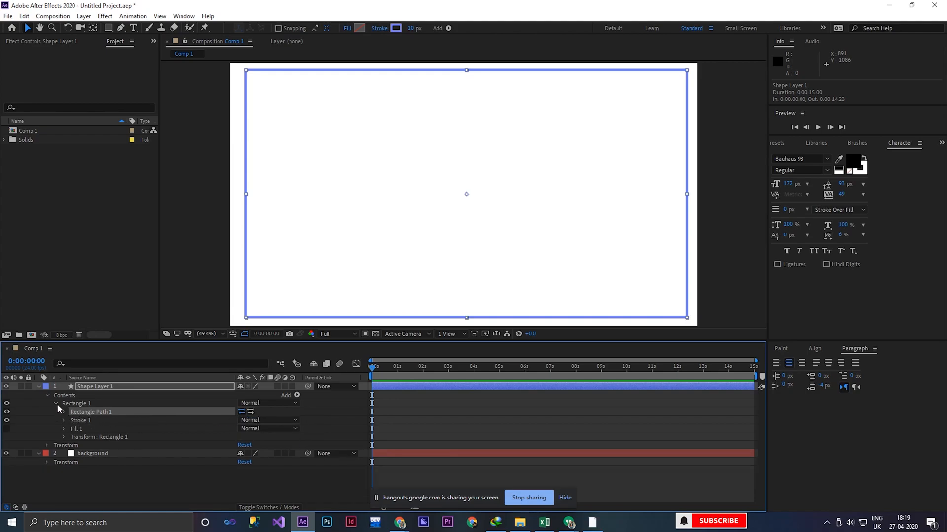
{"action": "left_click", "coordinate": [56, 403]}
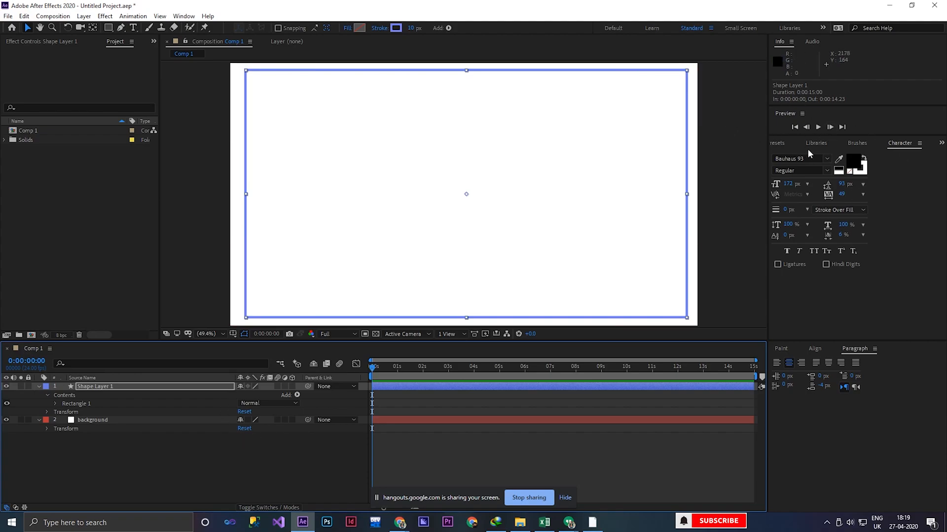
Step: Display the Align controls for aligning layers to the composition
{"action": "left_click", "coordinate": [788, 144]}
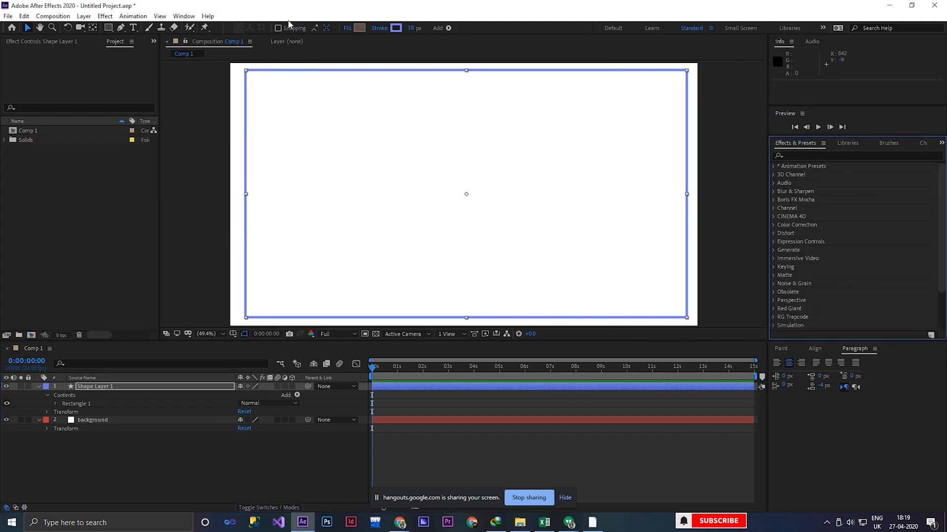
{"action": "left_click", "coordinate": [184, 16]}
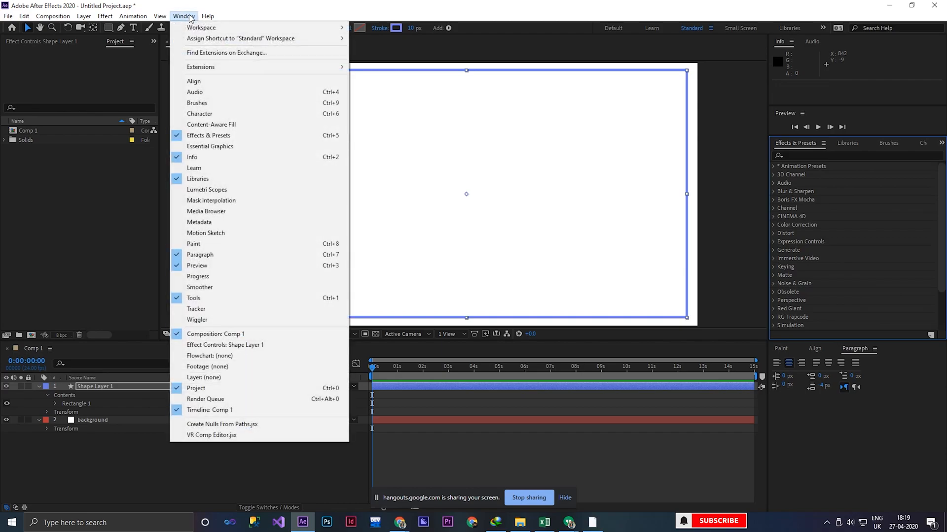
{"action": "left_click", "coordinate": [194, 82]}
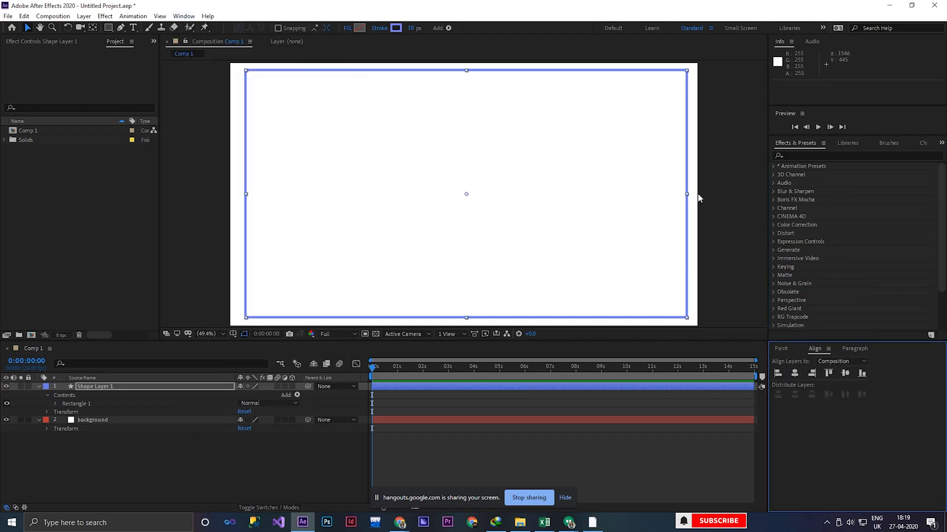
Step: Align the border rectangle to the composition's left and right edges in turn, ending with it centered horizontally
{"action": "left_click", "coordinate": [794, 374]}
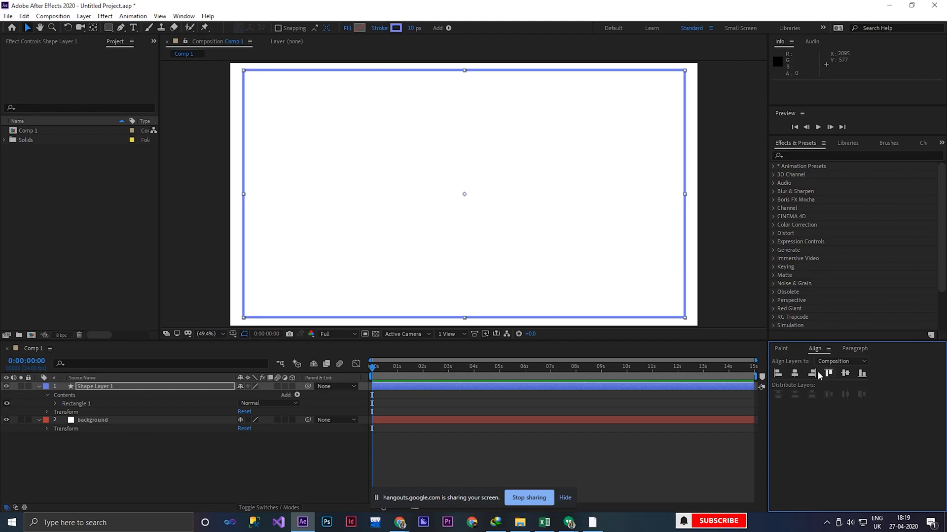
{"action": "left_click", "coordinate": [777, 373]}
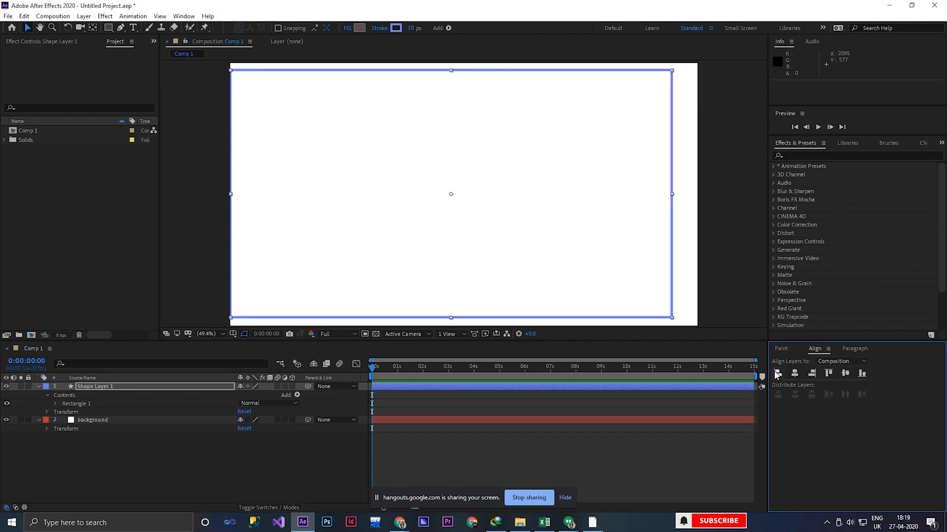
{"action": "left_click", "coordinate": [795, 374]}
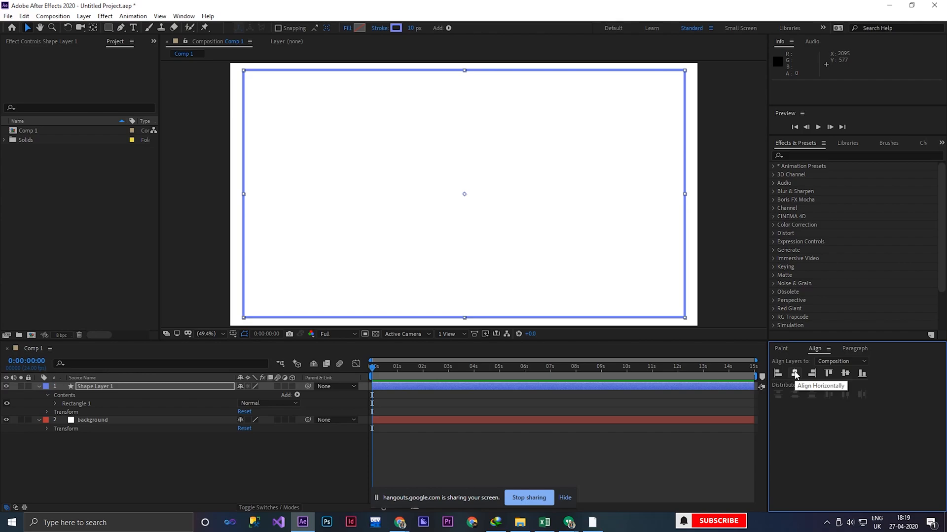
{"action": "left_click", "coordinate": [811, 374]}
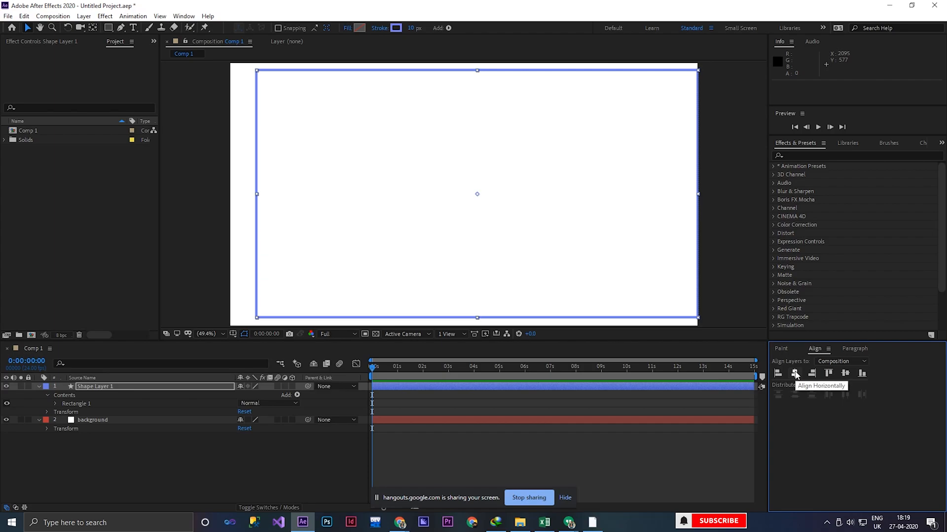
{"action": "left_click", "coordinate": [794, 374]}
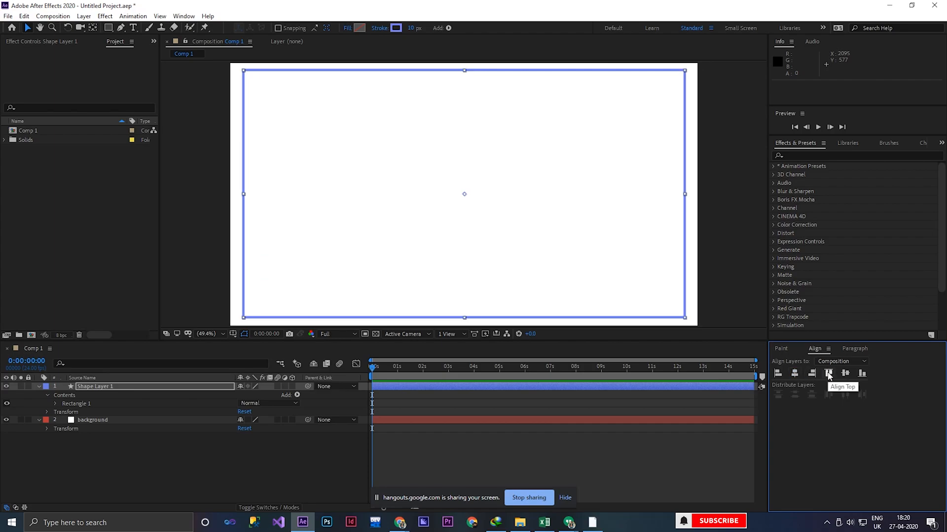
Step: Align the border rectangle to the composition's top and bottom edges in turn, ending with it centered vertically
{"action": "left_click", "coordinate": [829, 374]}
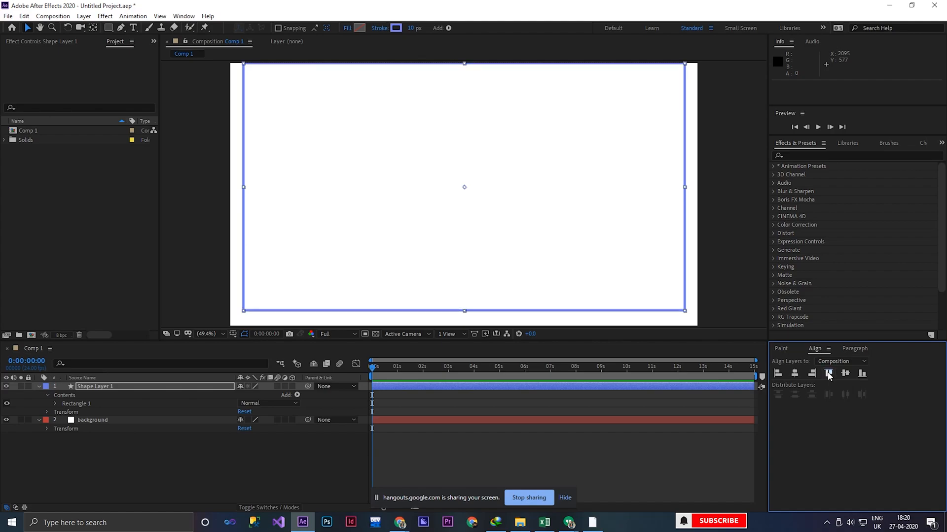
{"action": "left_click", "coordinate": [866, 375]}
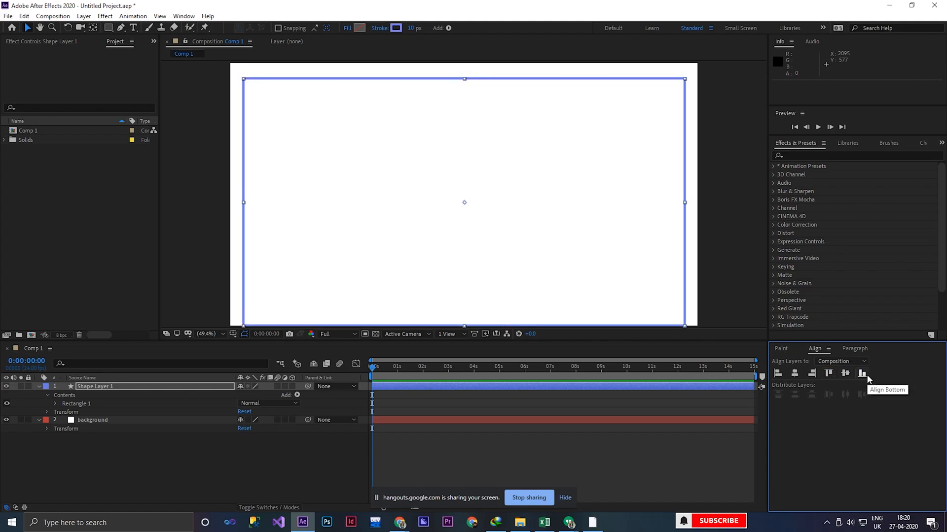
{"action": "left_click", "coordinate": [845, 373]}
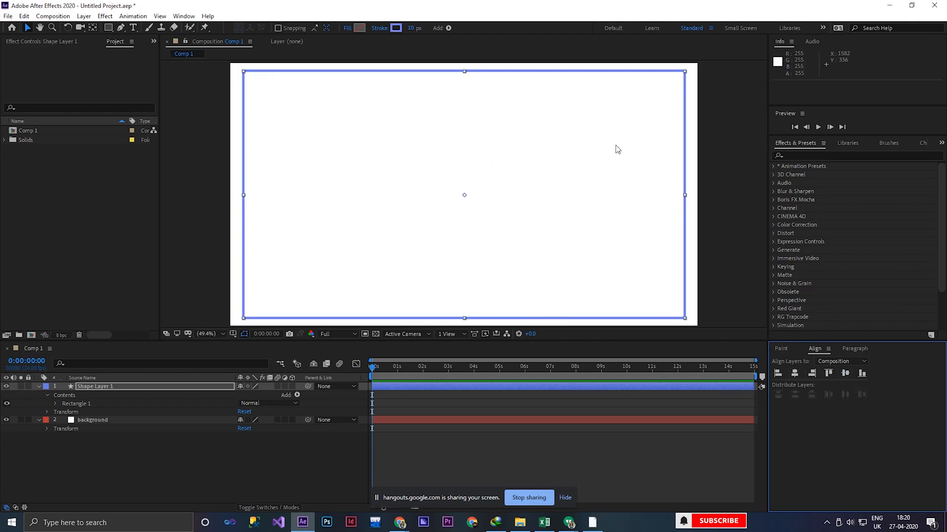
Step: Collapse the properties of Shape Layer 1 and activate the Rectangle tool
{"action": "left_click", "coordinate": [127, 390]}
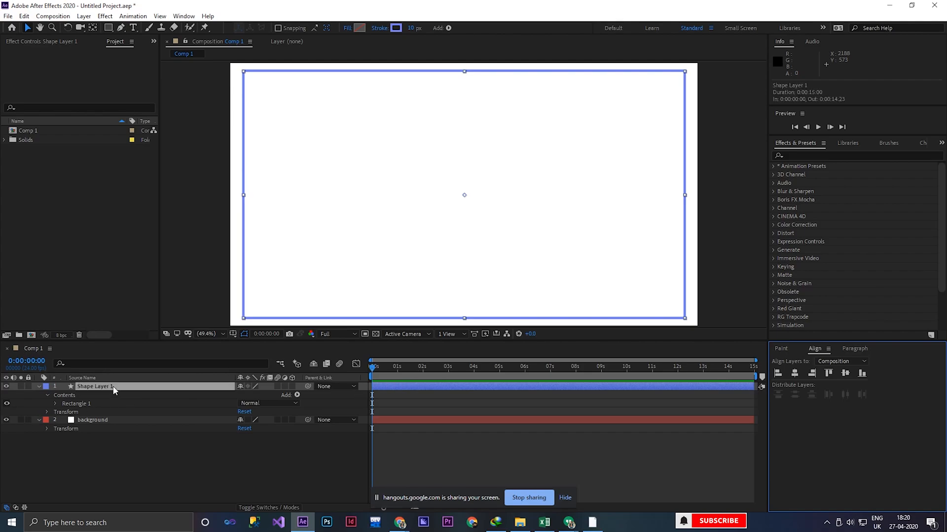
{"action": "left_click", "coordinate": [38, 386]}
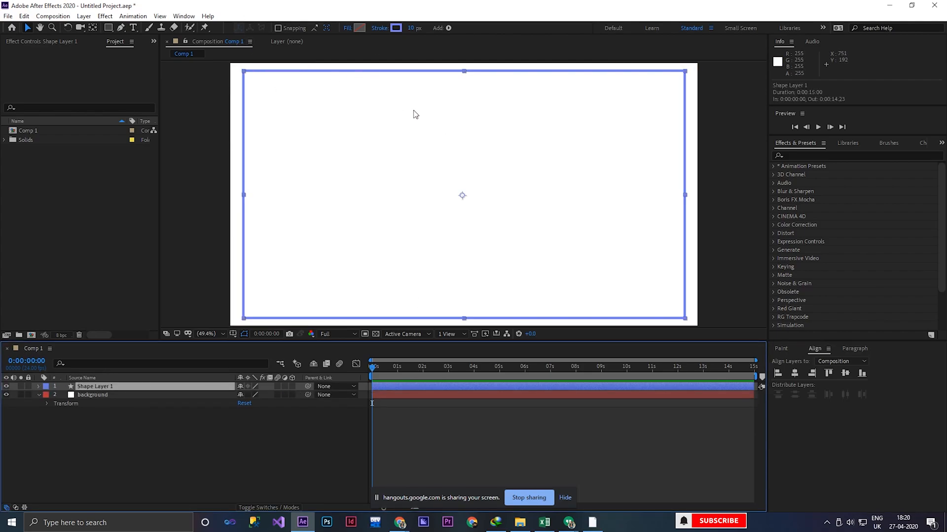
{"action": "left_click", "coordinate": [109, 28]}
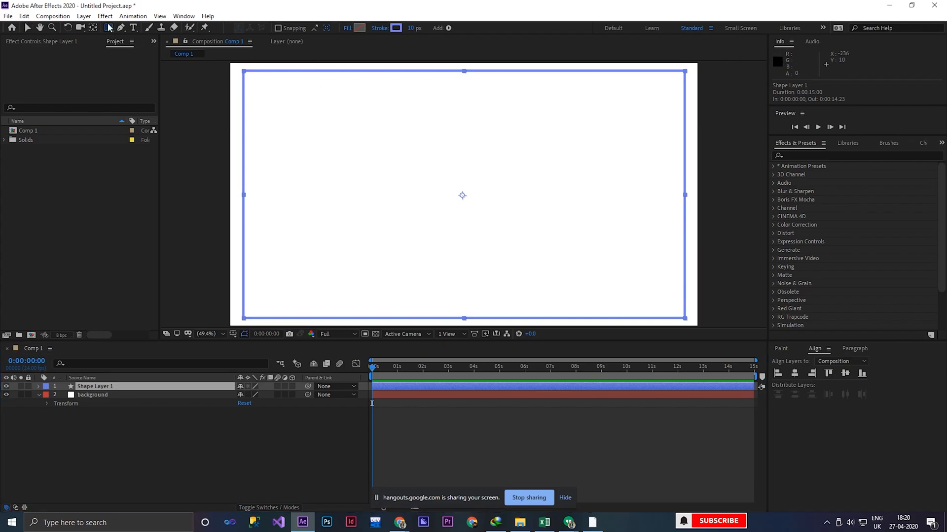
{"action": "left_click", "coordinate": [161, 31]}
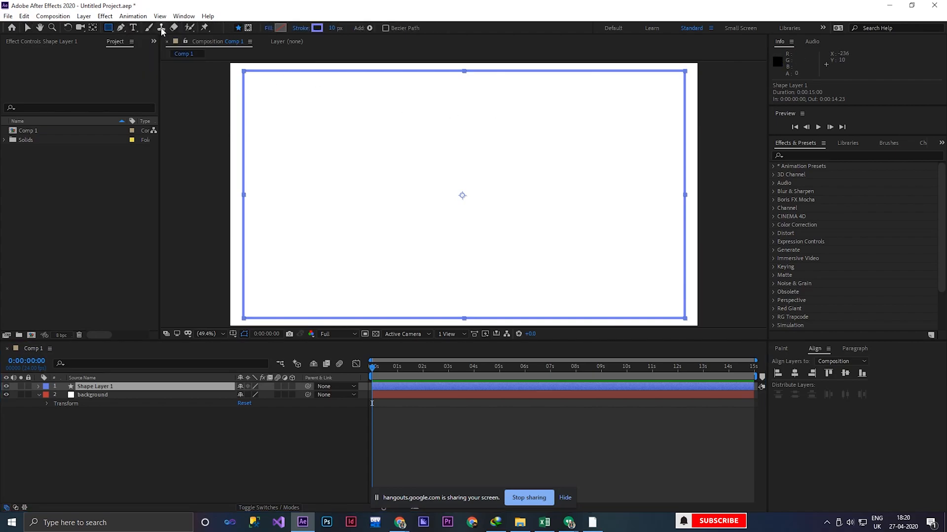
{"action": "left_click", "coordinate": [281, 29]}
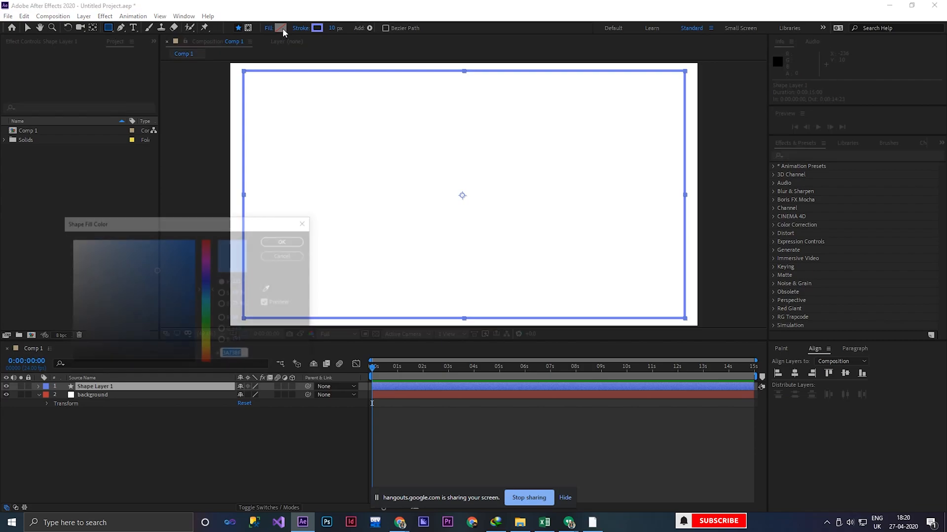
{"action": "left_click_drag", "start_coordinate": [171, 255], "coordinate": [134, 248]}
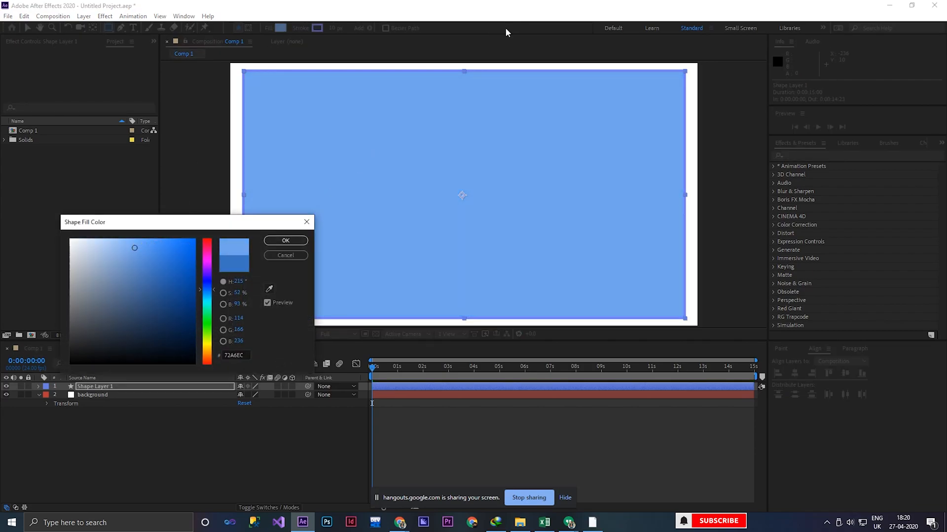
{"action": "left_click", "coordinate": [306, 222]}
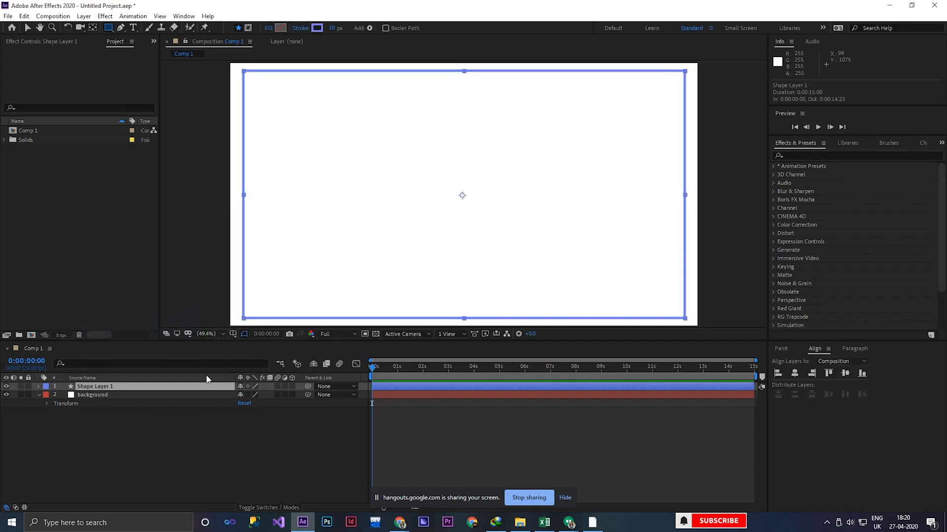
Step: With no layer selected, draw a tall rectangle about 580 × 922 px in the border's left half and give it a solid color fill
{"action": "left_click", "coordinate": [120, 420]}
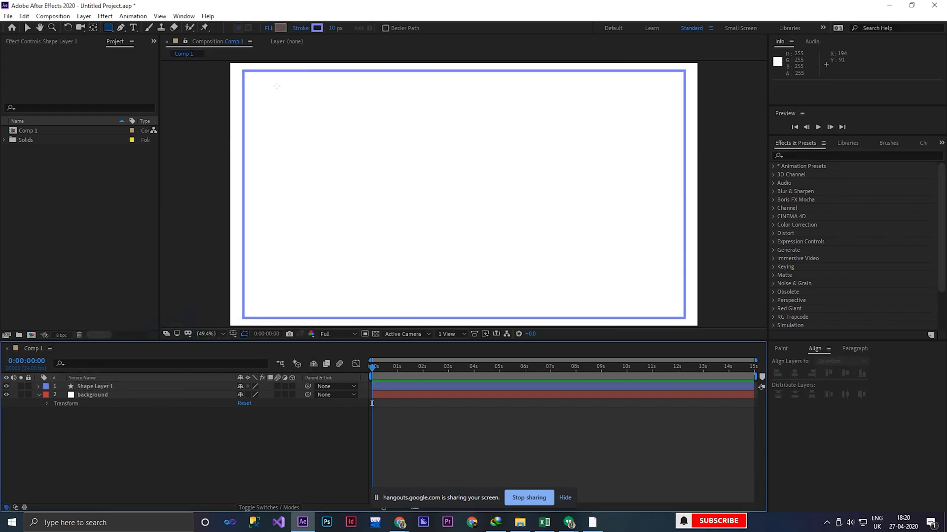
{"action": "left_click_drag", "start_coordinate": [267, 82], "coordinate": [406, 306]}
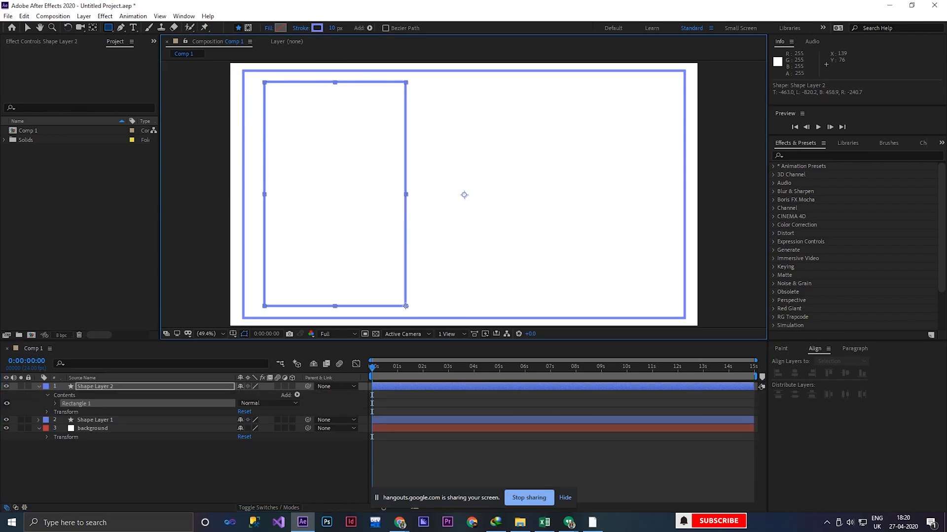
{"action": "left_click", "coordinate": [269, 28]}
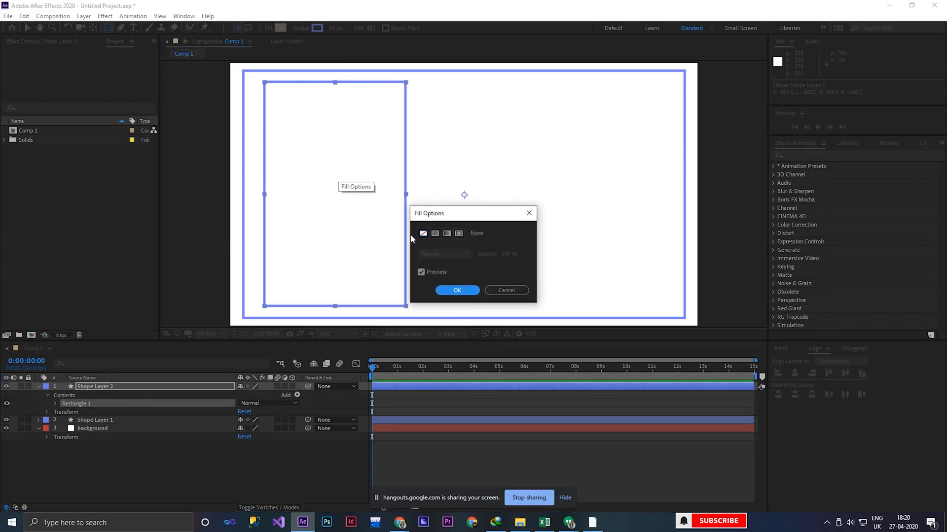
{"action": "left_click", "coordinate": [435, 235]}
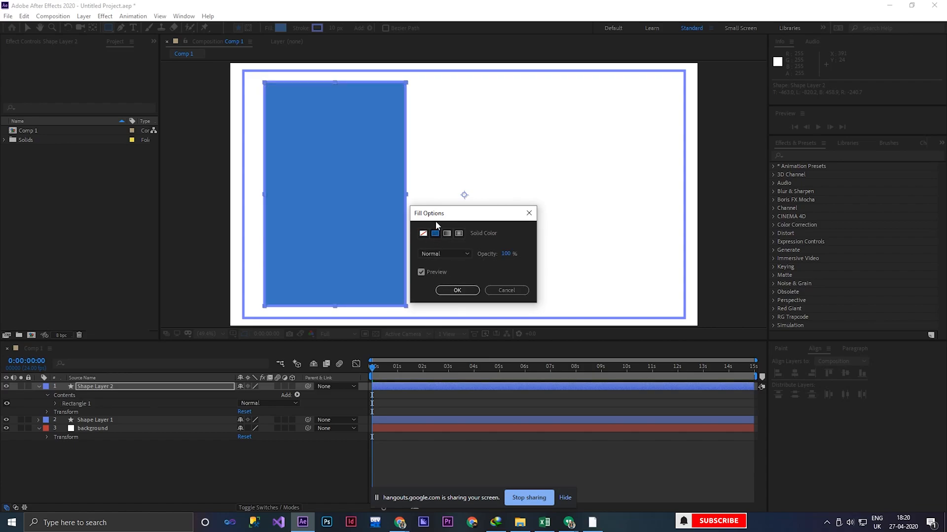
{"action": "left_click", "coordinate": [456, 290]}
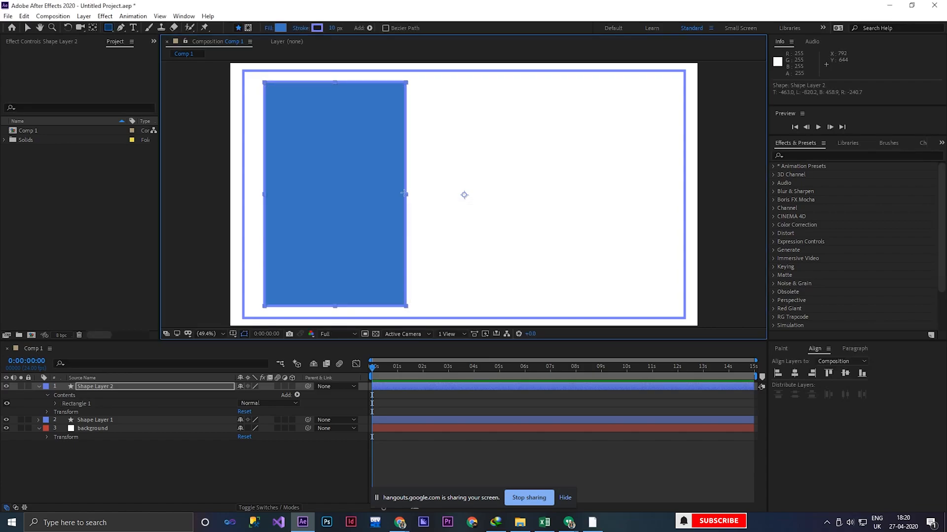
Step: Set the tall rectangle's fill color to light blue #7AA8E7, set its stroke to None, and return to the Selection tool
{"action": "left_click", "coordinate": [280, 27]}
{"action": "left_click", "coordinate": [128, 250]}
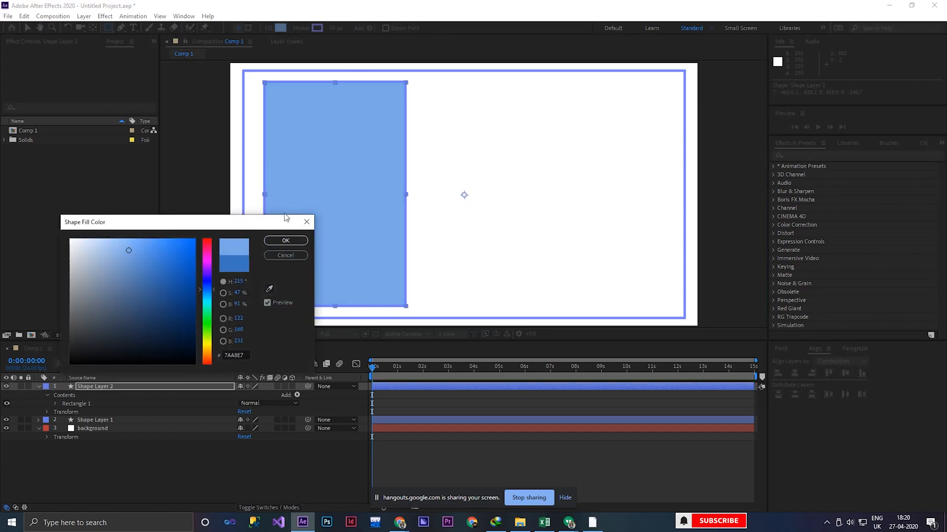
{"action": "left_click", "coordinate": [285, 240]}
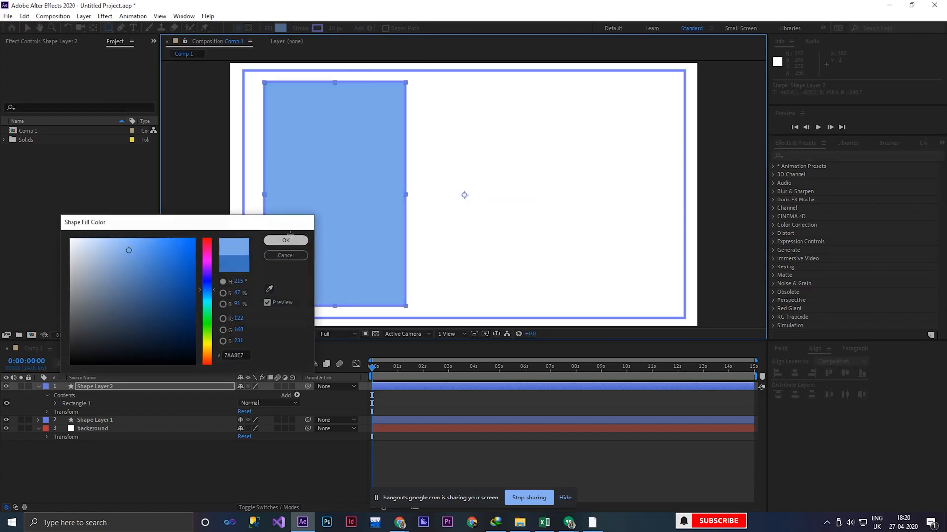
{"action": "left_click", "coordinate": [309, 30]}
{"action": "left_click", "coordinate": [423, 233]}
{"action": "left_click", "coordinate": [442, 291]}
{"action": "left_click", "coordinate": [28, 27]}
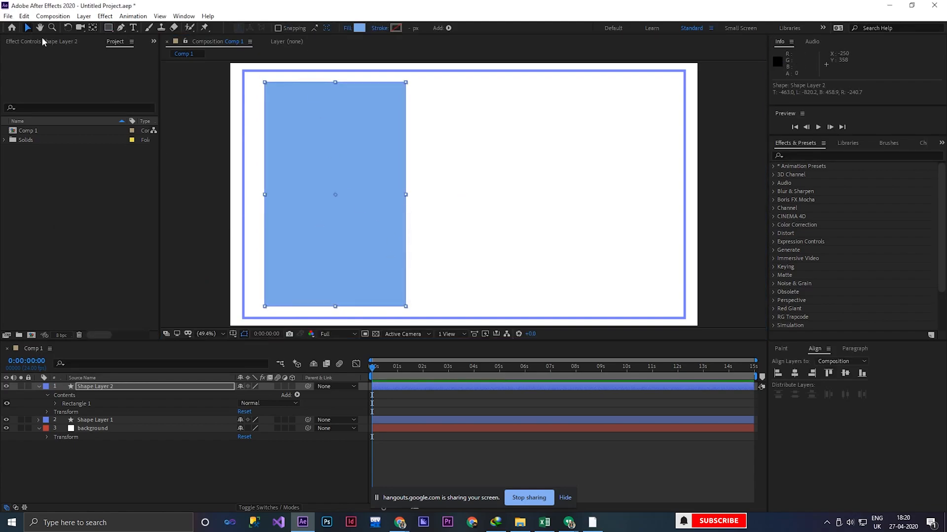
Step: Move the blue rectangle close to the border's left side and stretch it slightly wider and taller, leaving an even margin inside the border
{"action": "left_click_drag", "start_coordinate": [338, 162], "coordinate": [408, 196]}
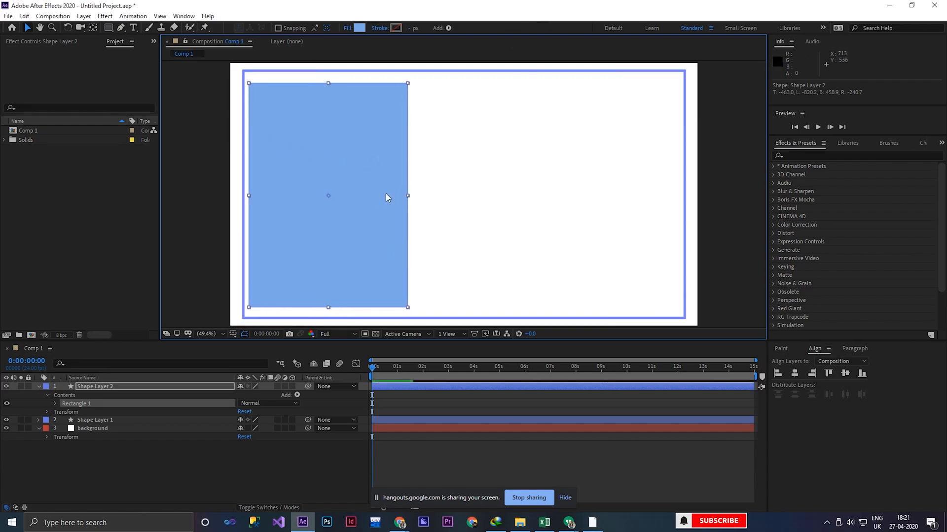
{"action": "left_click_drag", "start_coordinate": [351, 188], "coordinate": [356, 189]}
{"action": "left_click_drag", "start_coordinate": [332, 84], "coordinate": [331, 82]}
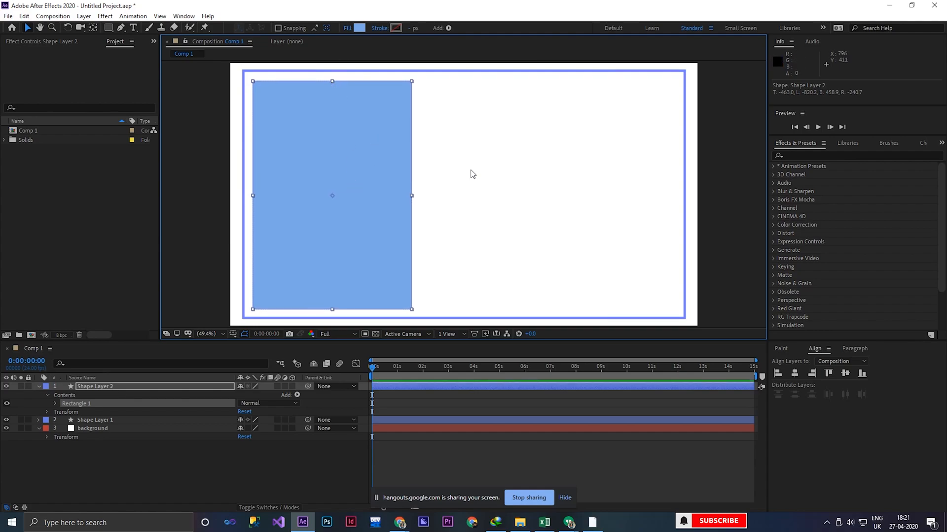
Step: Collapse the properties of Shape Layer 2 and leave all layers deselected
{"action": "left_click", "coordinate": [516, 179]}
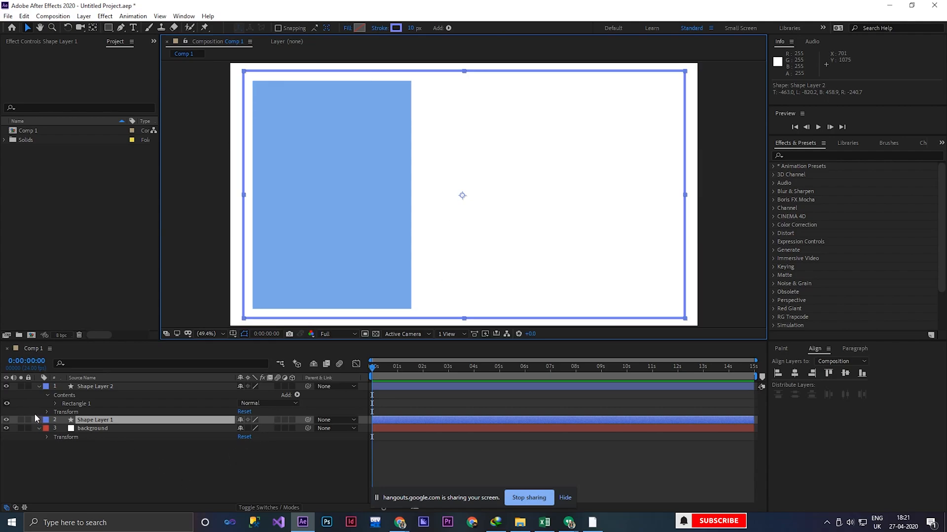
{"action": "left_click", "coordinate": [39, 387]}
{"action": "left_click", "coordinate": [89, 464]}
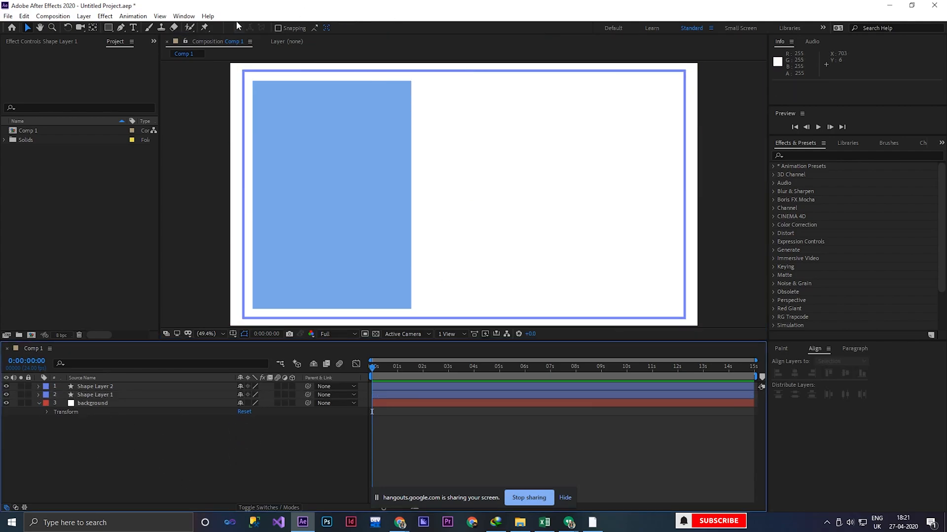
Step: Draw a circle about 395 px in diameter with the Ellipse tool beside the blue rectangle and set its fill to None
{"action": "left_click_drag", "start_coordinate": [108, 28], "coordinate": [147, 60]}
{"action": "left_click_drag", "start_coordinate": [460, 145], "coordinate": [555, 237]}
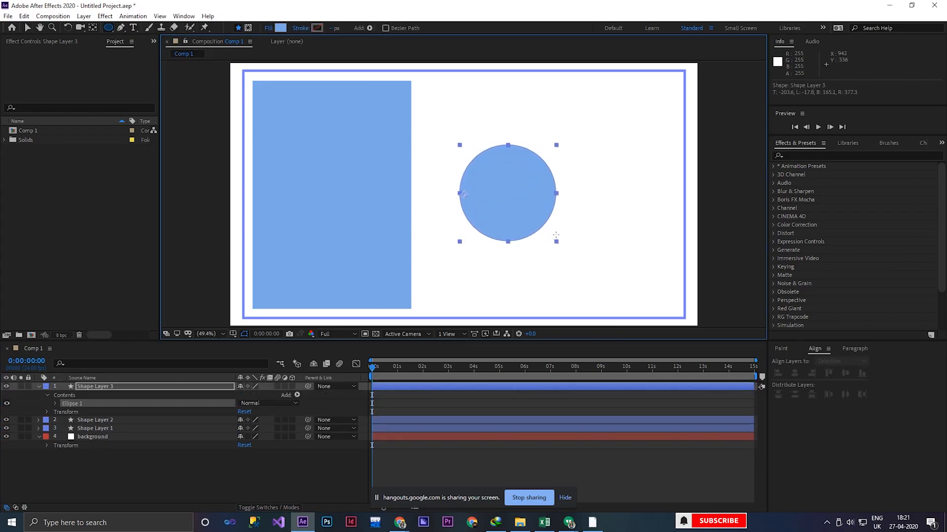
{"action": "left_click", "coordinate": [268, 28]}
{"action": "left_click", "coordinate": [423, 234]}
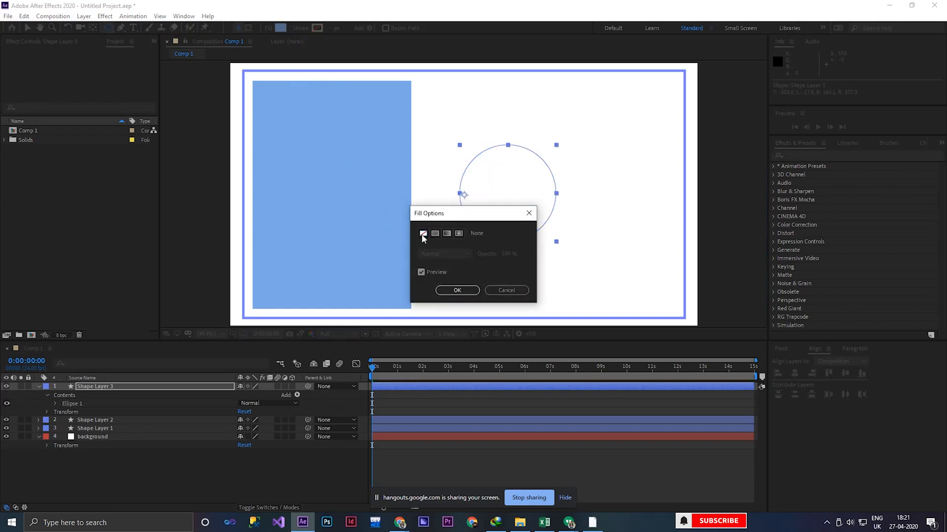
{"action": "left_click", "coordinate": [457, 291]}
Step: Give the circle a solid white #FFFFFF stroke 17 px wide and return to the Selection tool
{"action": "left_click", "coordinate": [301, 28]}
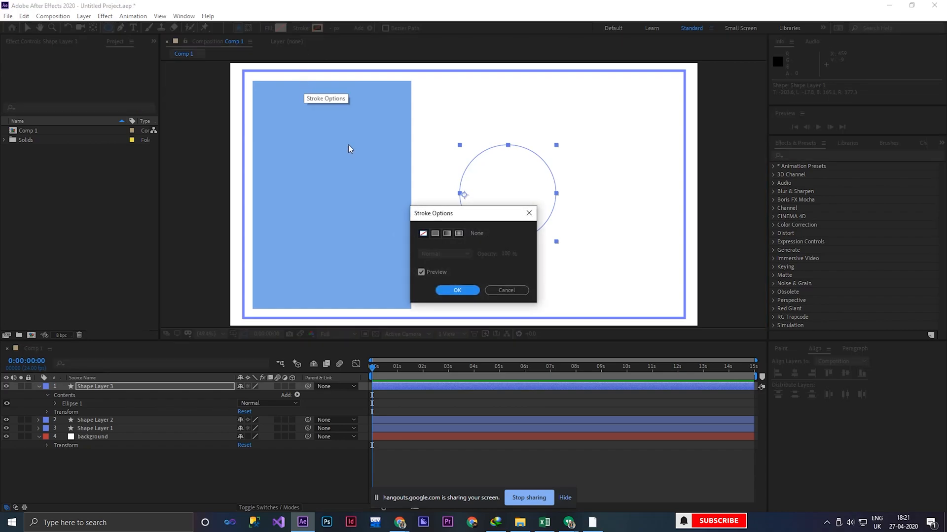
{"action": "left_click", "coordinate": [435, 233]}
{"action": "left_click", "coordinate": [457, 290]}
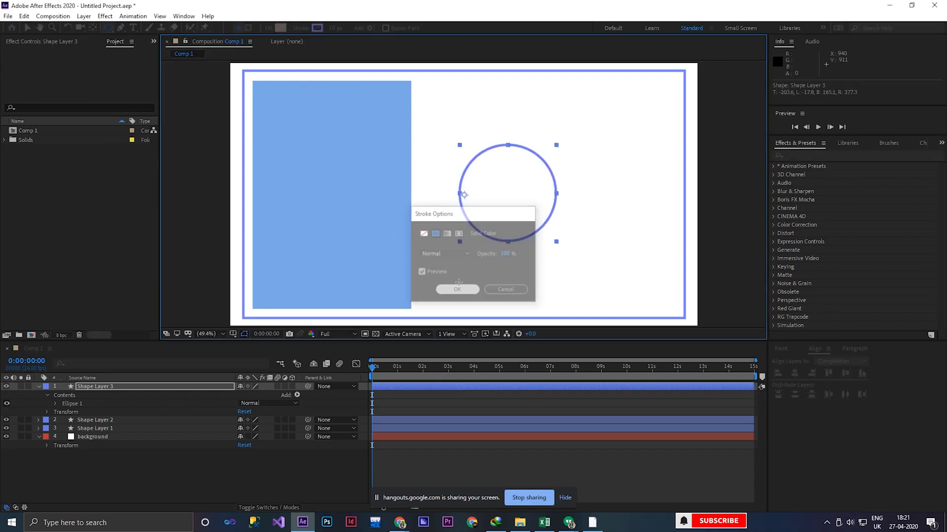
{"action": "left_click", "coordinate": [318, 28]}
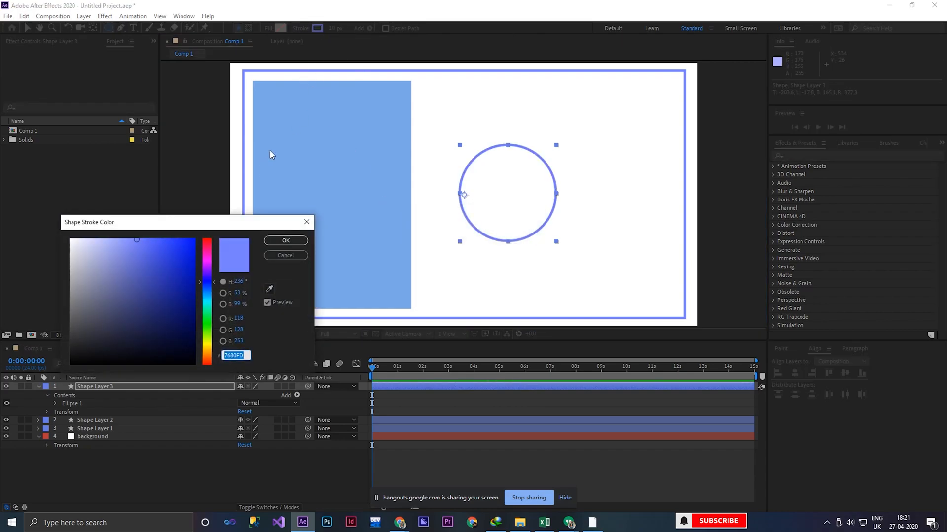
{"action": "left_click_drag", "start_coordinate": [117, 269], "coordinate": [64, 229]}
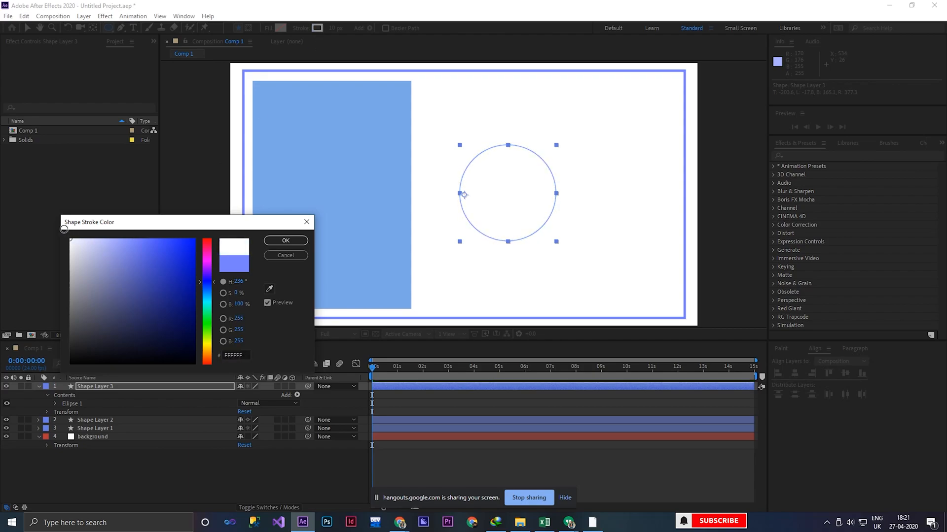
{"action": "left_click", "coordinate": [285, 240]}
{"action": "left_click_drag", "start_coordinate": [338, 30], "coordinate": [340, 28]}
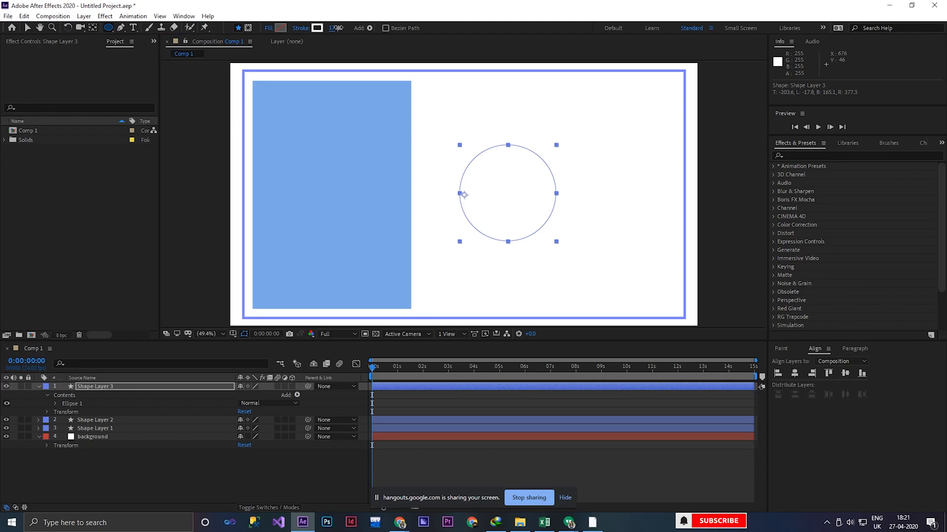
{"action": "left_click", "coordinate": [27, 27]}
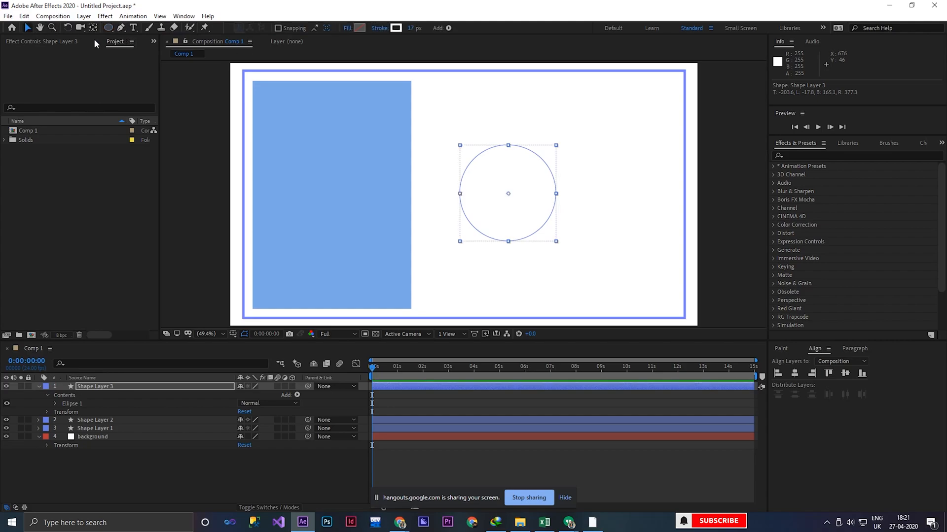
Step: Move the circle onto the middle of the blue rectangle, align the two layers' vertical centers with each other, and deselect them
{"action": "left_click_drag", "start_coordinate": [544, 164], "coordinate": [367, 160]}
{"action": "left_click", "coordinate": [399, 100]}
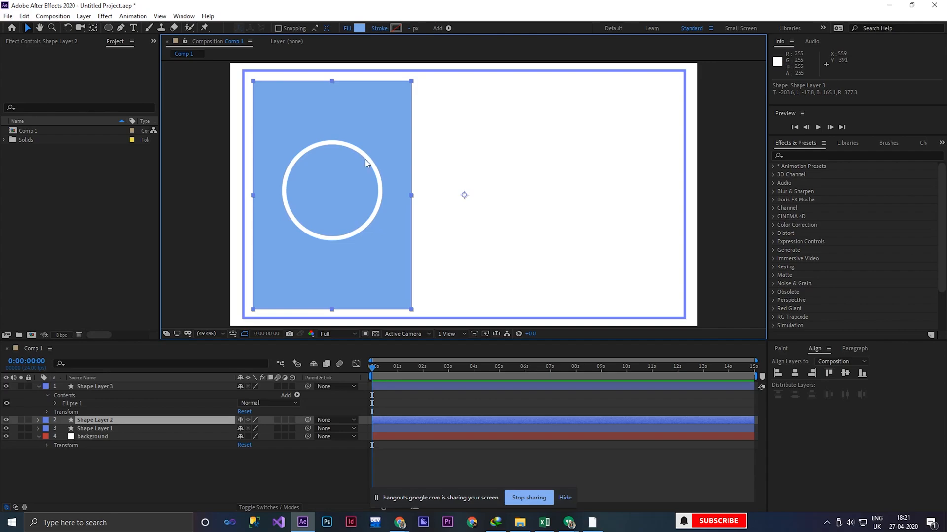
{"action": "left_click", "coordinate": [104, 390]}
{"action": "left_click", "coordinate": [99, 420], "text": "shift"}
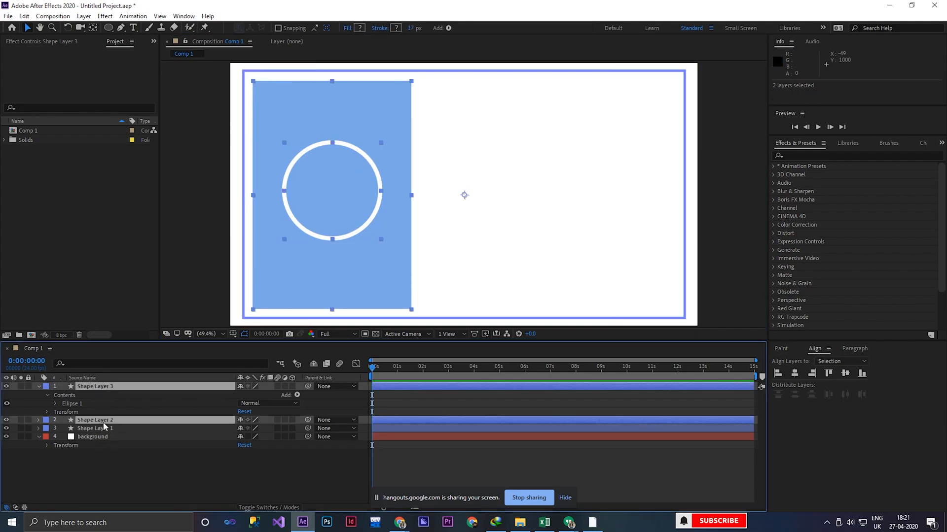
{"action": "left_click", "coordinate": [845, 374]}
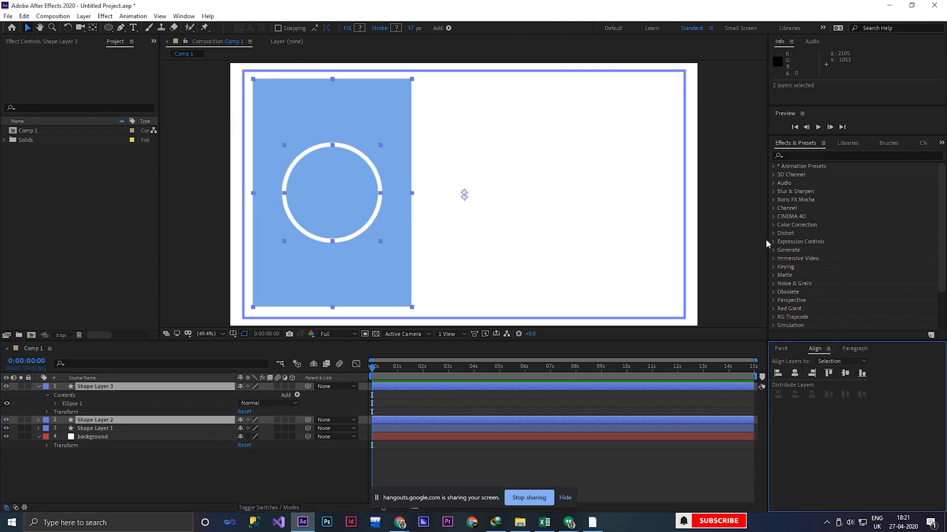
{"action": "left_click", "coordinate": [726, 244]}
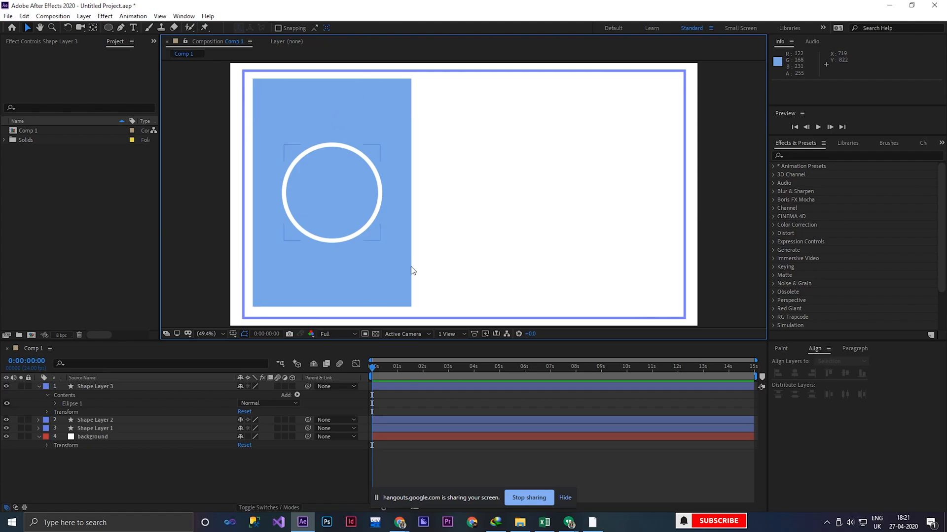
Step: Try to scale the circle slightly from its lower corner, undo the scaling, and select the border layer
{"action": "left_click", "coordinate": [365, 223]}
{"action": "mouse_move", "coordinate": [381, 243]}
{"action": "left_mouse_down"}
{"action": "mouse_move", "coordinate": [398, 258]}
{"action": "mouse_move", "coordinate": [379, 244]}
{"action": "left_mouse_up"}
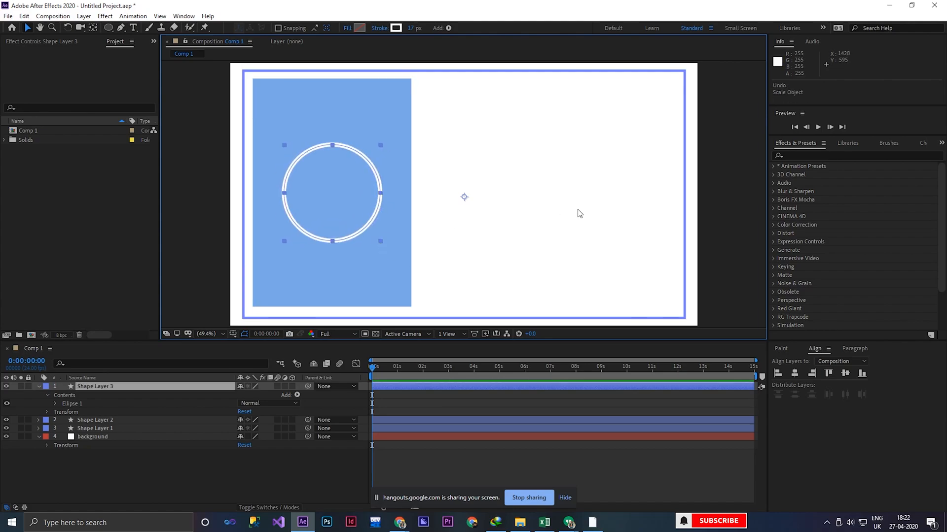
{"action": "left_click", "coordinate": [529, 124]}
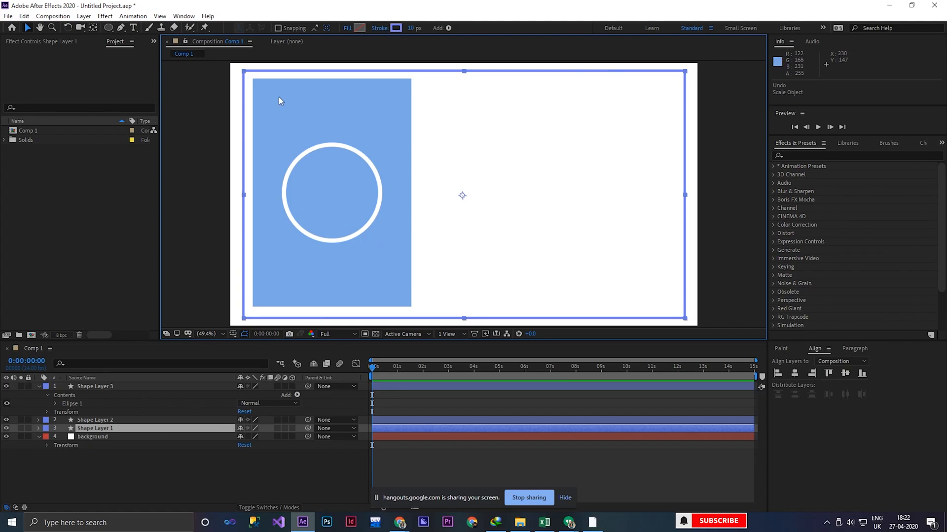
Step: Add the text "Welcome" with the Type tool in the white area beside the upper part of the blue rectangle
{"action": "left_click", "coordinate": [134, 28]}
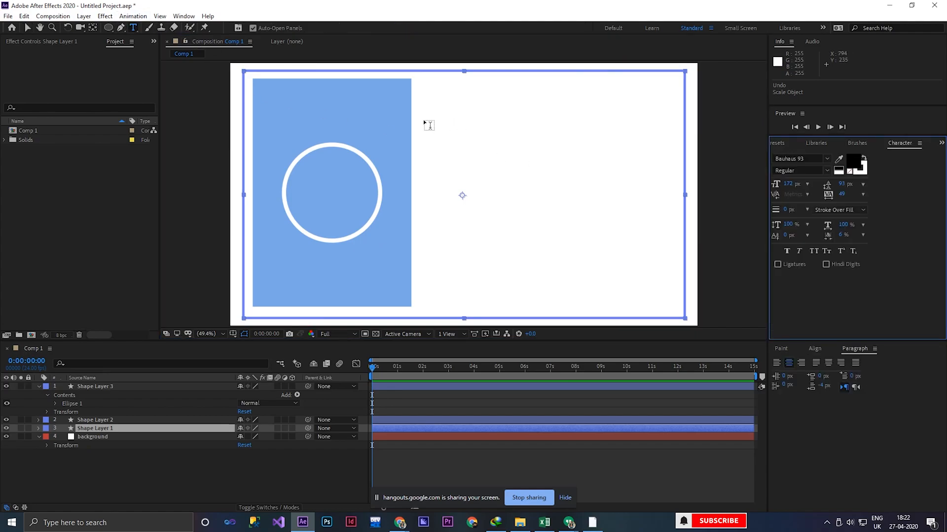
{"action": "left_click", "coordinate": [458, 124]}
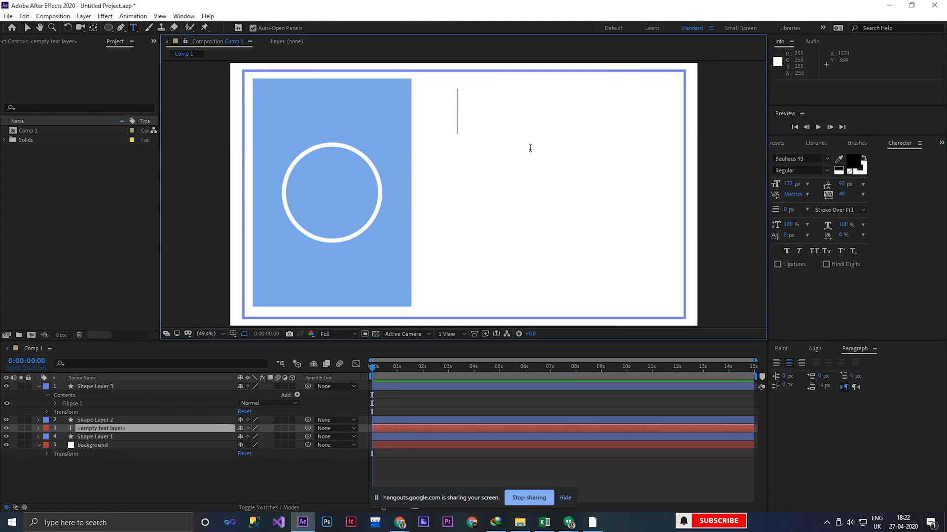
{"action": "type", "text": "W"}
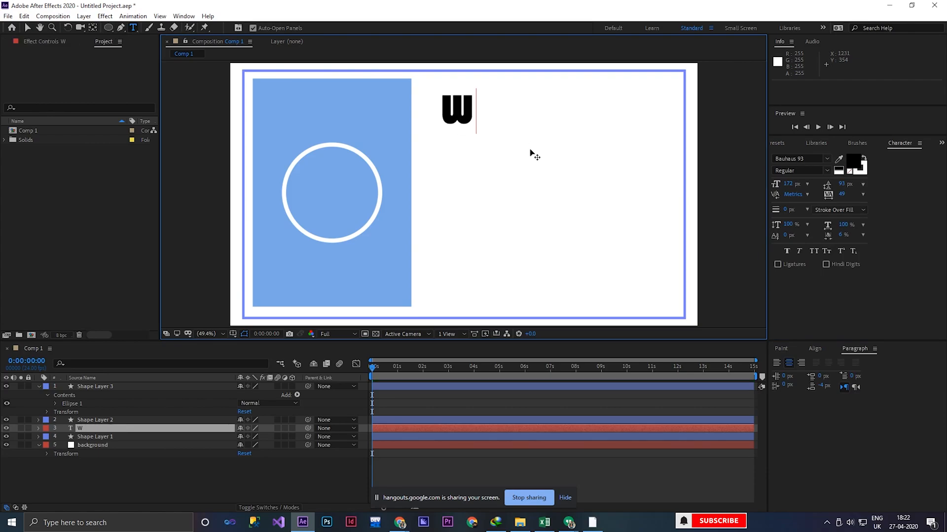
{"action": "type", "text": "elcome"}
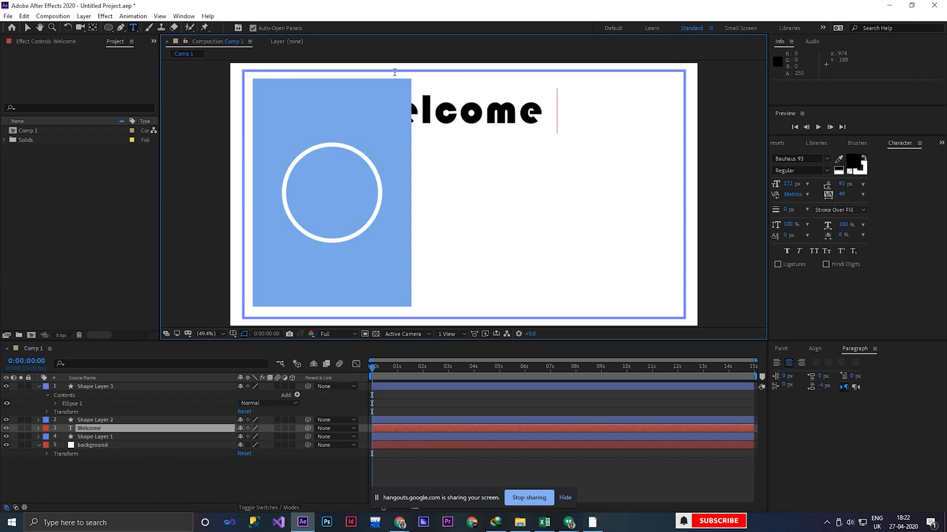
Step: Move the Welcome text clear of the blue rectangle and scale it up to about 114%
{"action": "left_click", "coordinate": [28, 28]}
{"action": "left_click_drag", "start_coordinate": [499, 115], "coordinate": [596, 120]}
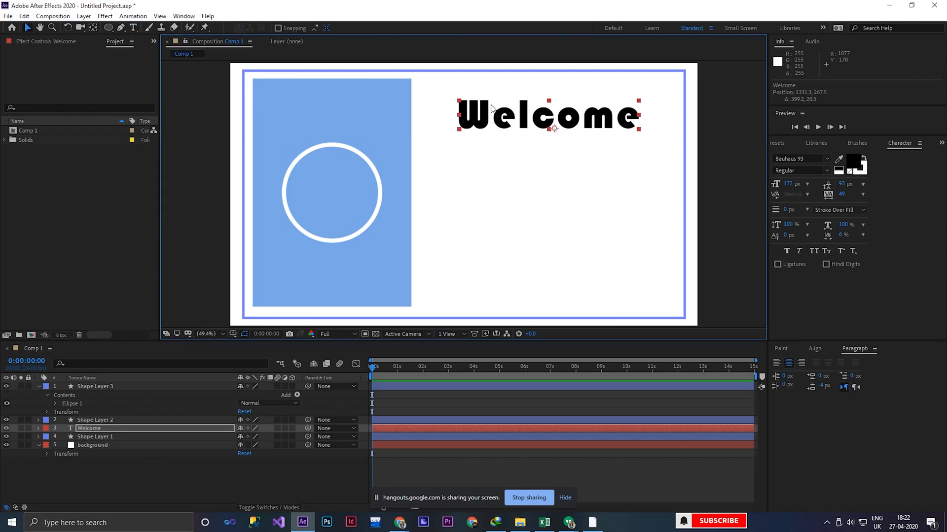
{"action": "left_click_drag", "start_coordinate": [459, 101], "coordinate": [445, 97]}
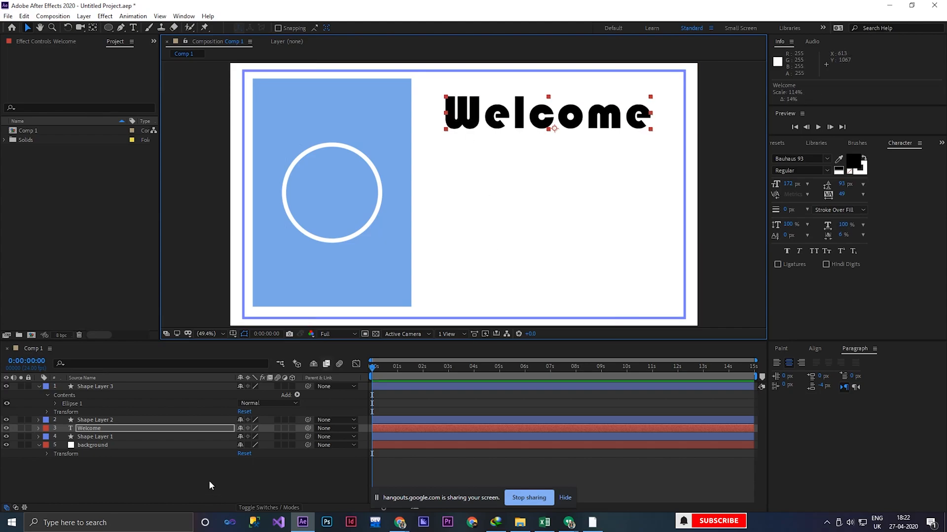
Step: Collapse the properties of Shape Layer 3 and add the separate text "To" below the start of Welcome, leaving it deselected
{"action": "left_click", "coordinate": [39, 387]}
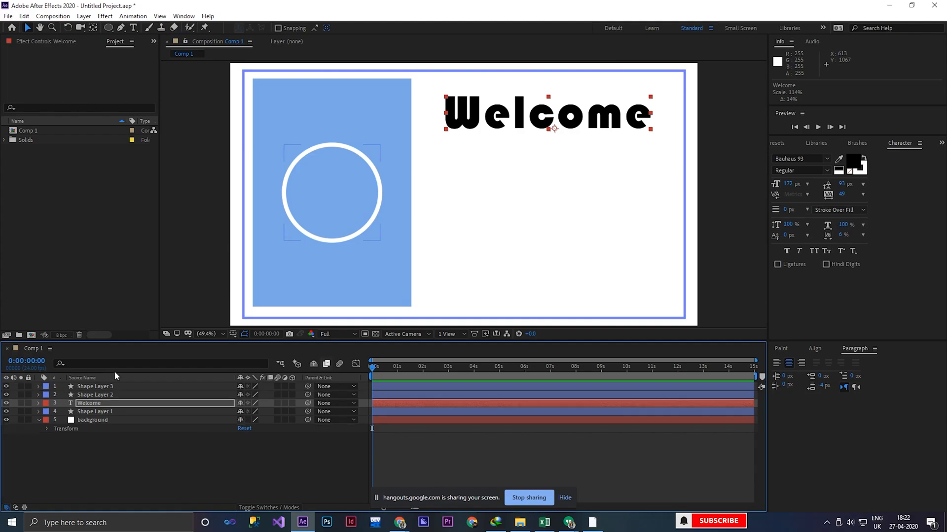
{"action": "left_click", "coordinate": [133, 28]}
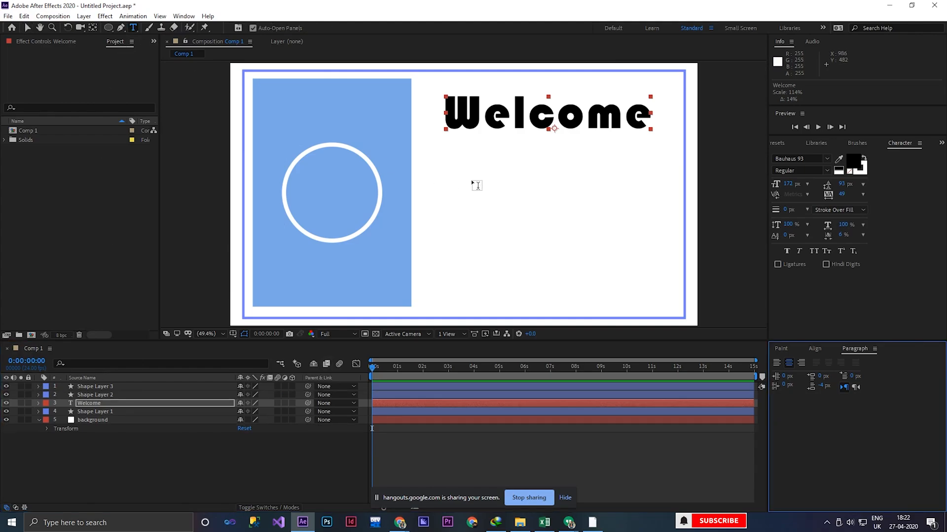
{"action": "left_click", "coordinate": [469, 183]}
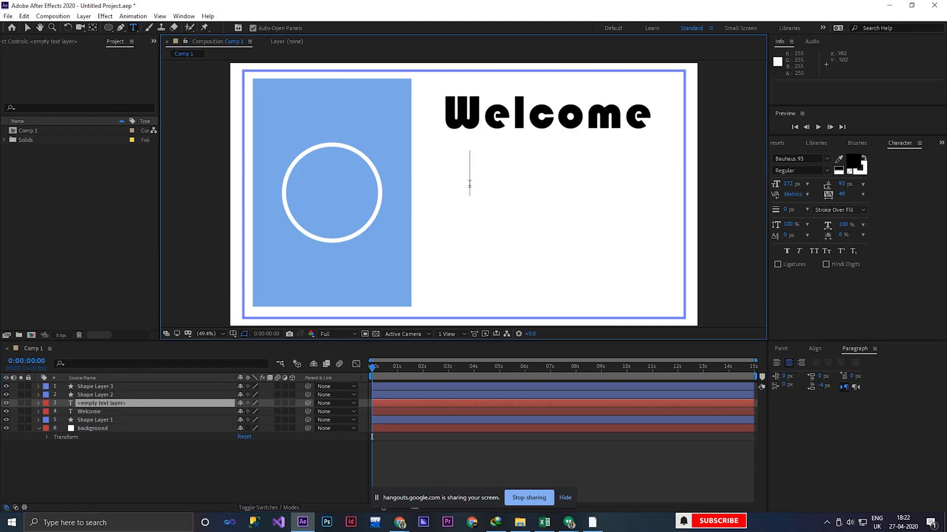
{"action": "type", "text": "to"}
{"action": "key", "text": "BackSpace"}
{"action": "key", "text": "BackSpace"}
{"action": "type", "text": "To"}
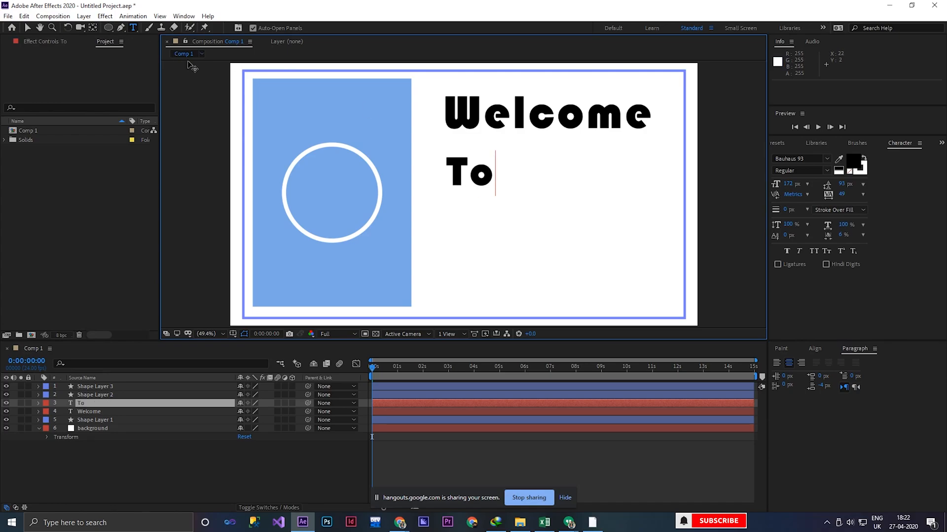
{"action": "left_click", "coordinate": [121, 466]}
Step: Add the text "Online Class" below To and move it clear of the blue rectangle, inside the border
{"action": "left_click", "coordinate": [134, 29]}
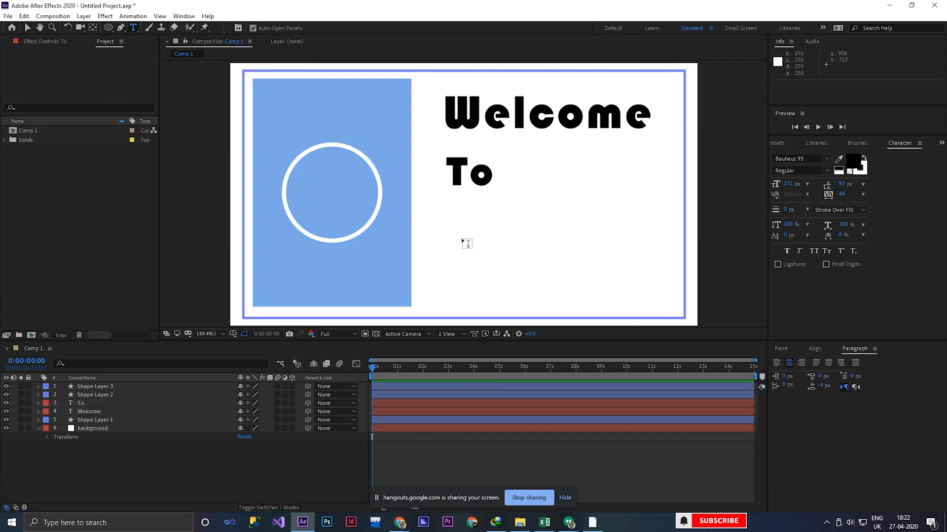
{"action": "left_click", "coordinate": [458, 245]}
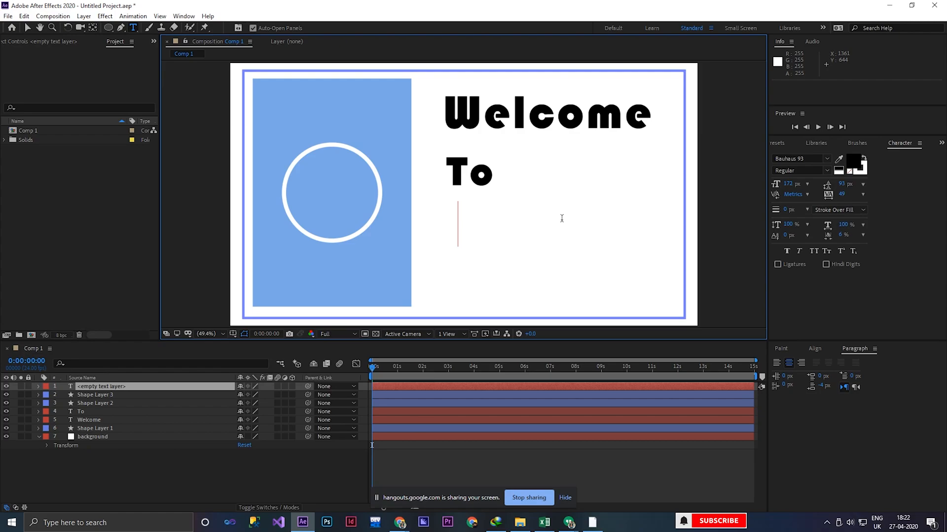
{"action": "type", "text": "On"}
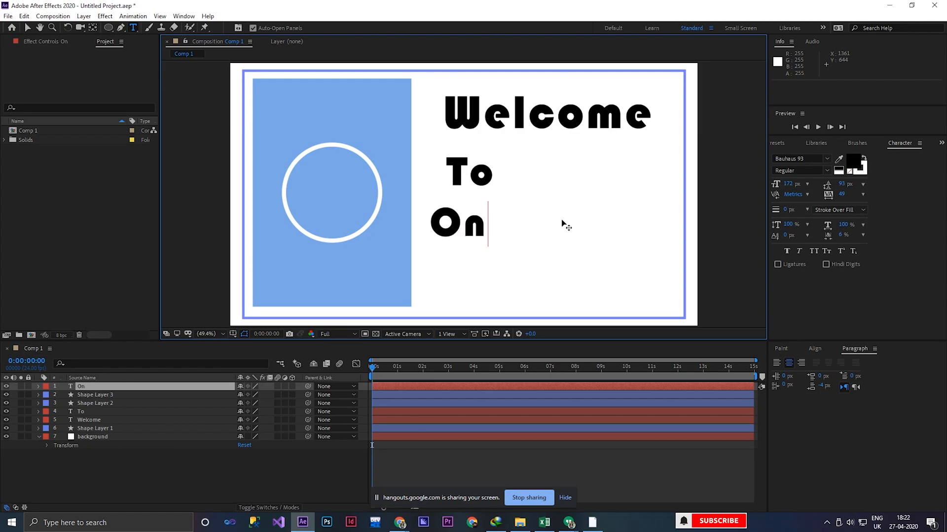
{"action": "type", "text": "line"}
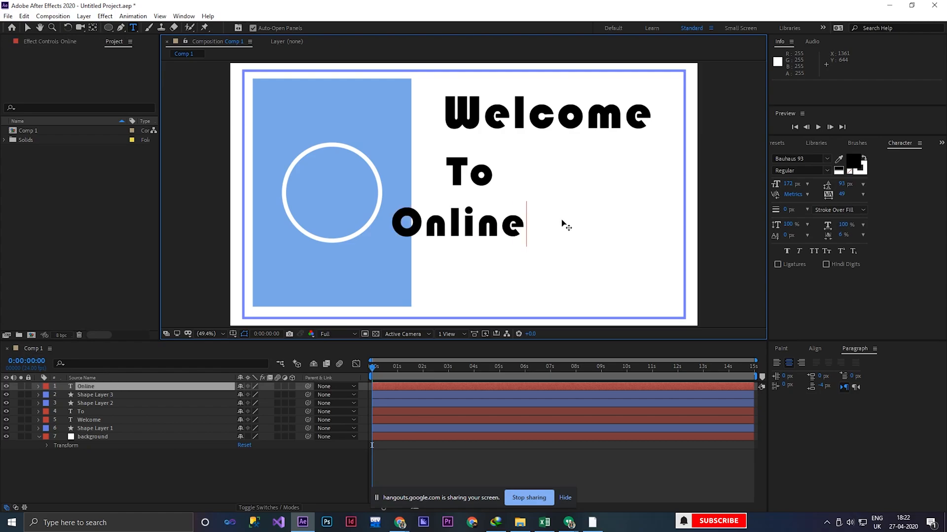
{"action": "type", "text": " Class"}
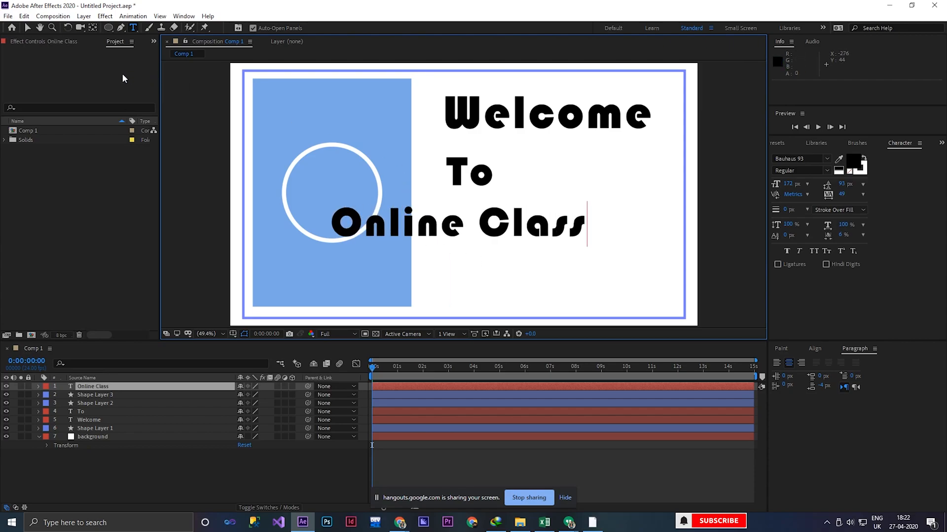
{"action": "left_click", "coordinate": [28, 28]}
{"action": "left_click_drag", "start_coordinate": [542, 230], "coordinate": [634, 228]}
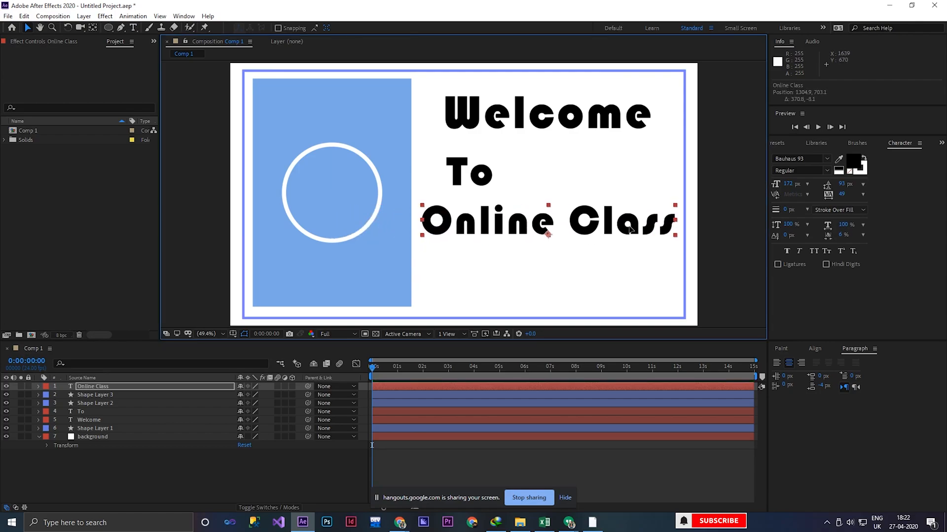
Step: Try to draw a small rectangle below the Online Class text and undo it
{"action": "left_click_drag", "start_coordinate": [108, 28], "coordinate": [154, 29]}
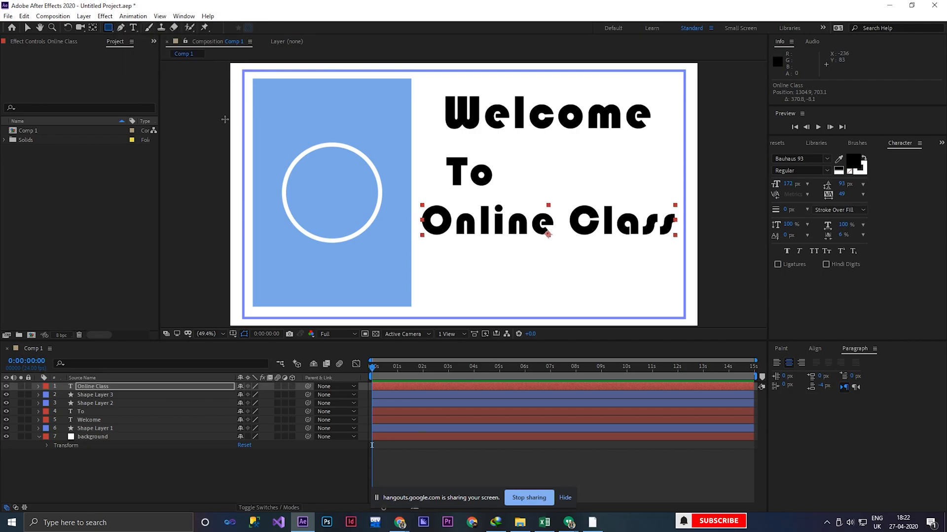
{"action": "mouse_move", "coordinate": [424, 258]}
{"action": "left_mouse_down"}
{"action": "mouse_move", "coordinate": [439, 286]}
{"action": "mouse_move", "coordinate": [453, 289]}
{"action": "left_mouse_up"}
{"action": "key", "text": "ctrl+z"}
Step: Deselect all layers and add the text "After Effects" below Online Class
{"action": "left_click", "coordinate": [93, 482]}
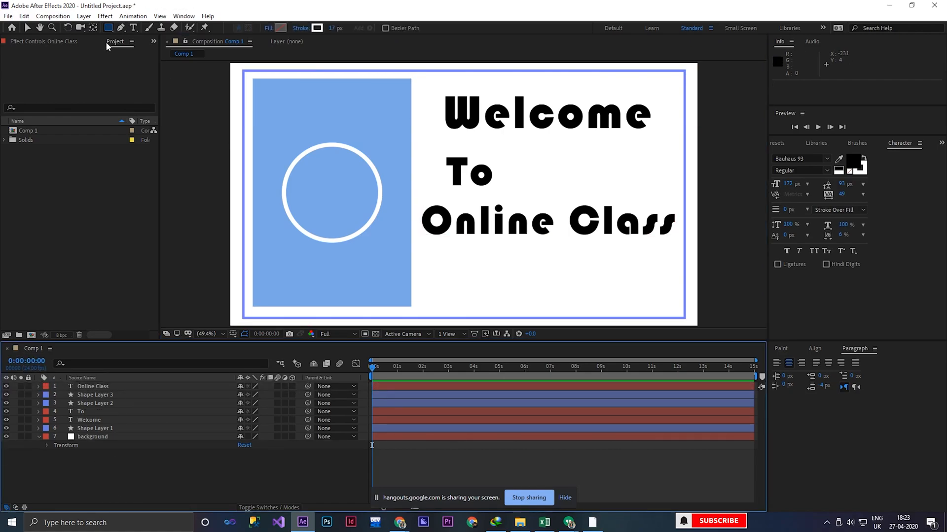
{"action": "left_click", "coordinate": [133, 28]}
{"action": "left_click", "coordinate": [449, 280]}
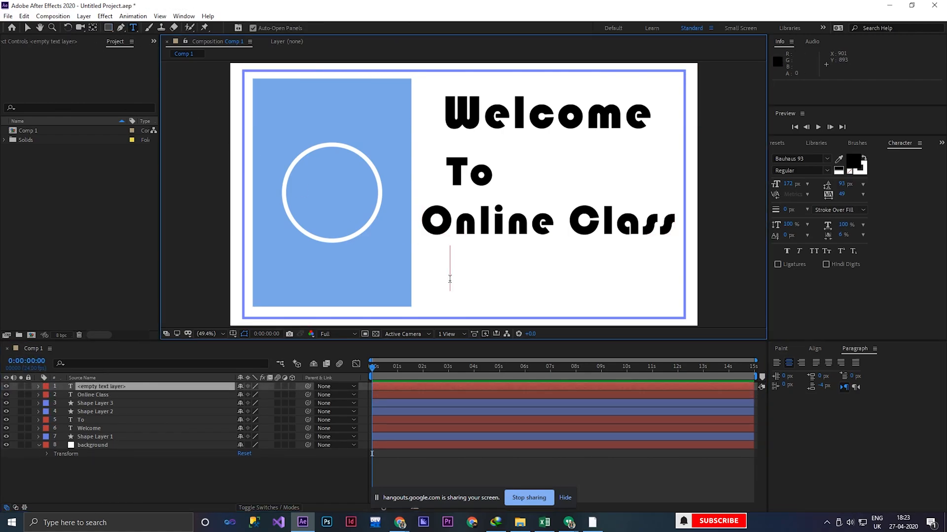
{"action": "type", "text": "Aff"}
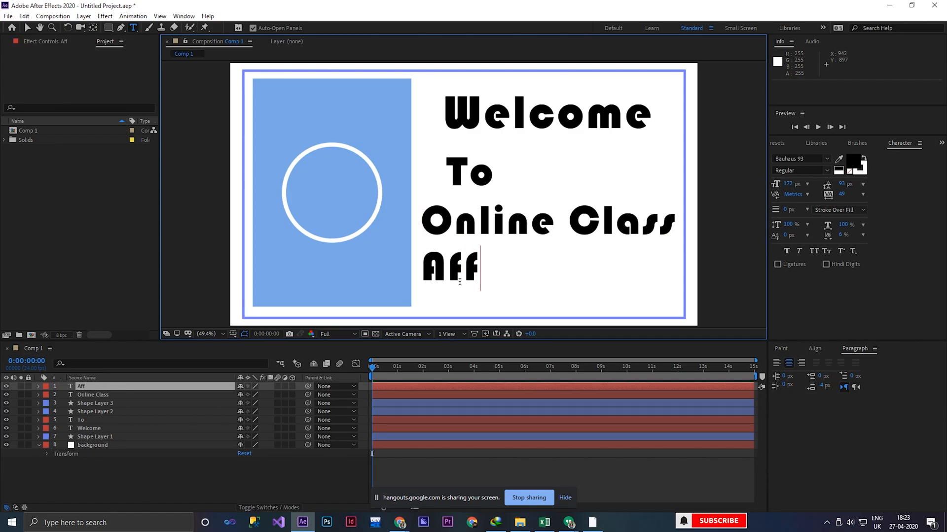
{"action": "key", "text": "BackSpace"}
{"action": "type", "text": "ter"}
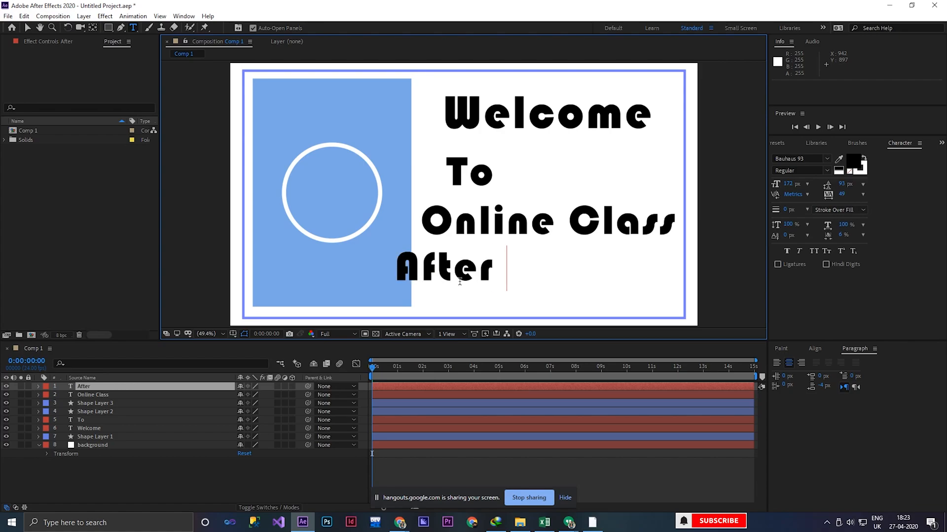
{"action": "type", "text": " Ef"}
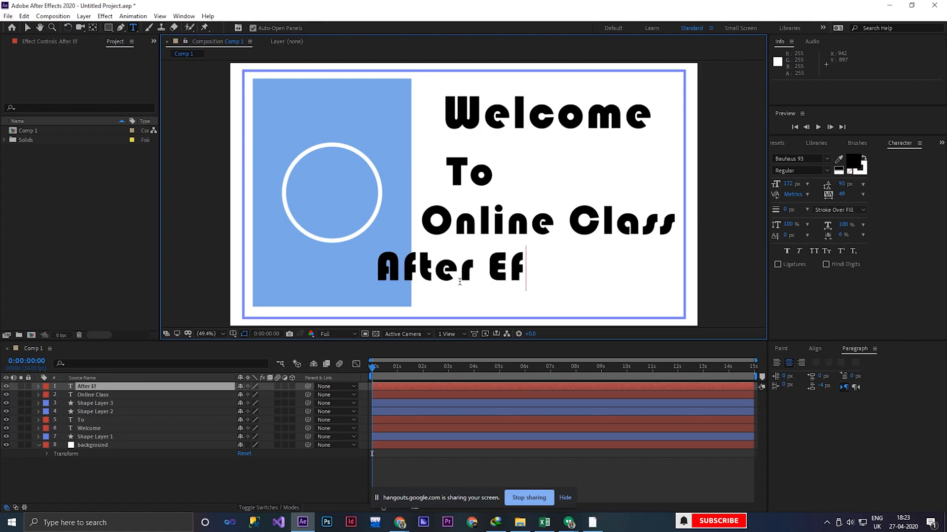
{"action": "type", "text": "fect"}
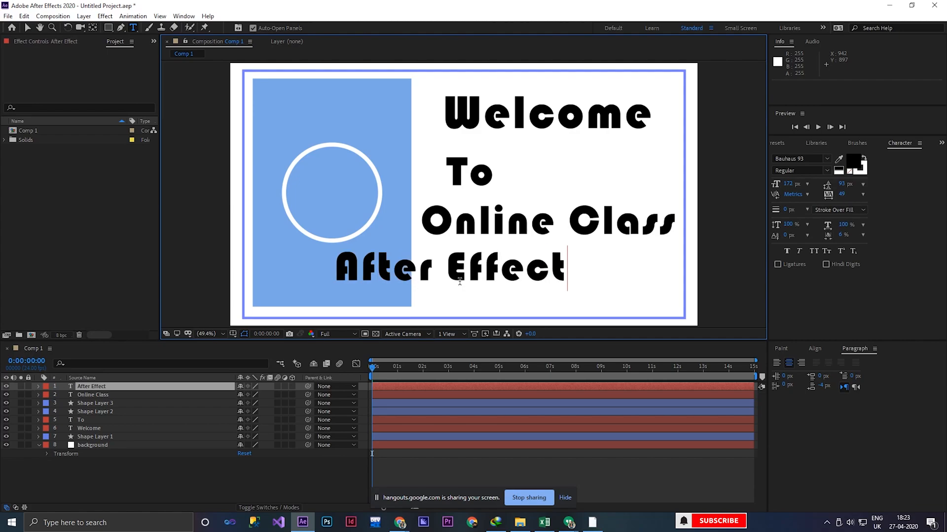
{"action": "type", "text": "s"}
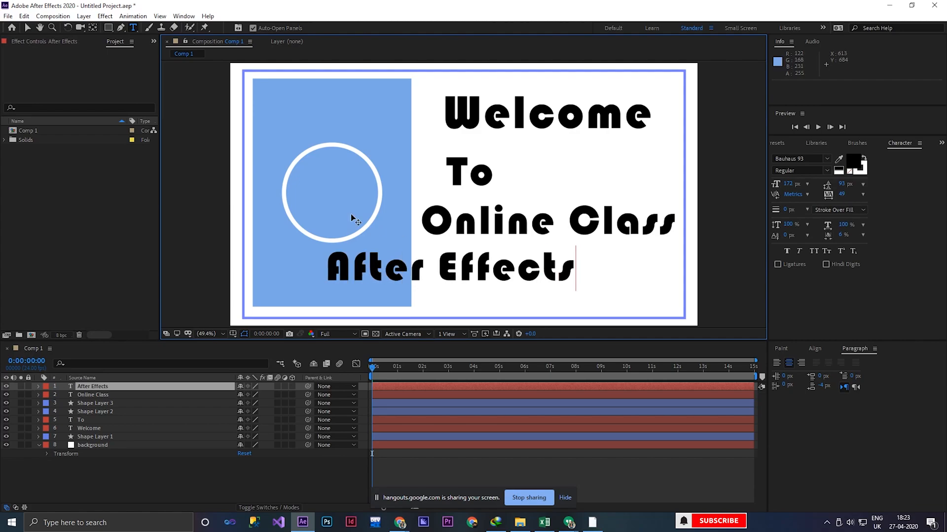
Step: Move the After Effects text clear of the blue rectangle and scale it down to about 81%
{"action": "left_click", "coordinate": [26, 27]}
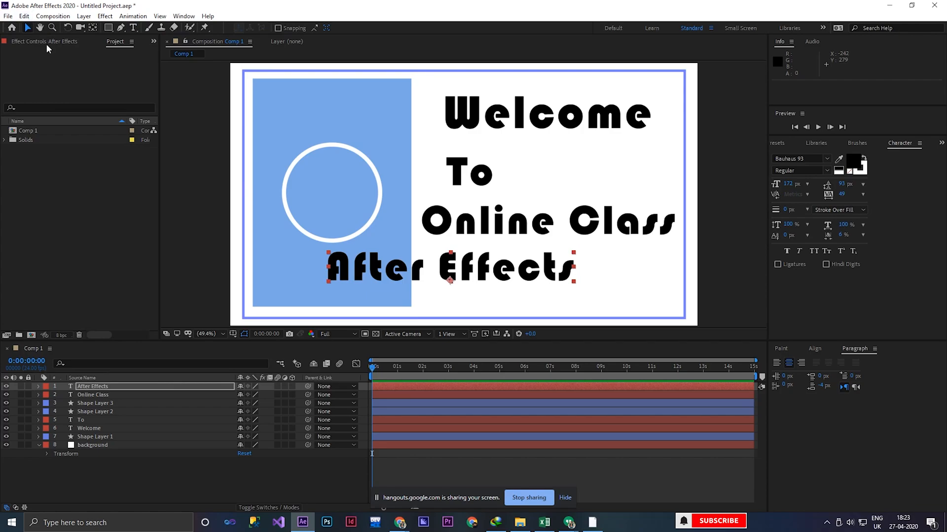
{"action": "left_click_drag", "start_coordinate": [416, 275], "coordinate": [524, 280]}
{"action": "left_click_drag", "start_coordinate": [682, 257], "coordinate": [660, 266]}
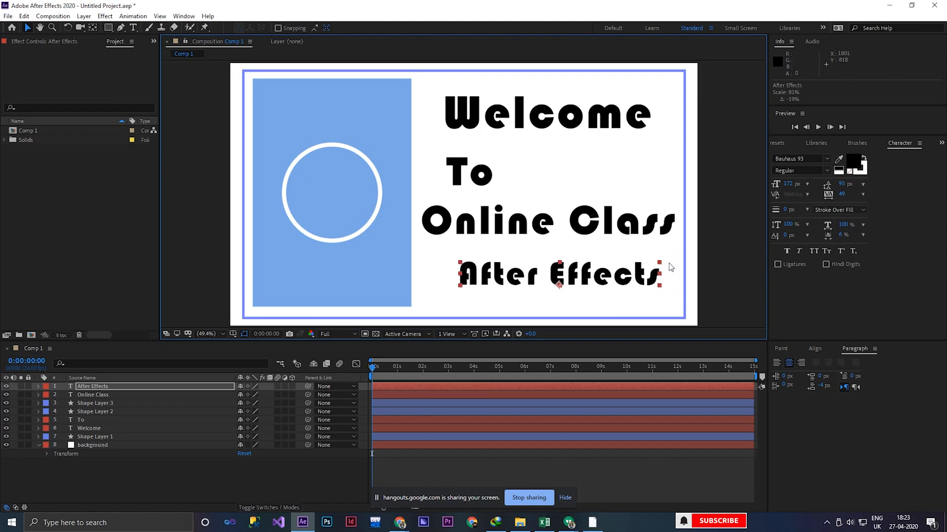
Step: Center the Welcome, To, Online Class and After Effects text layers horizontally relative to each other
{"action": "left_click", "coordinate": [597, 230]}
{"action": "left_click", "coordinate": [586, 269], "text": "shift"}
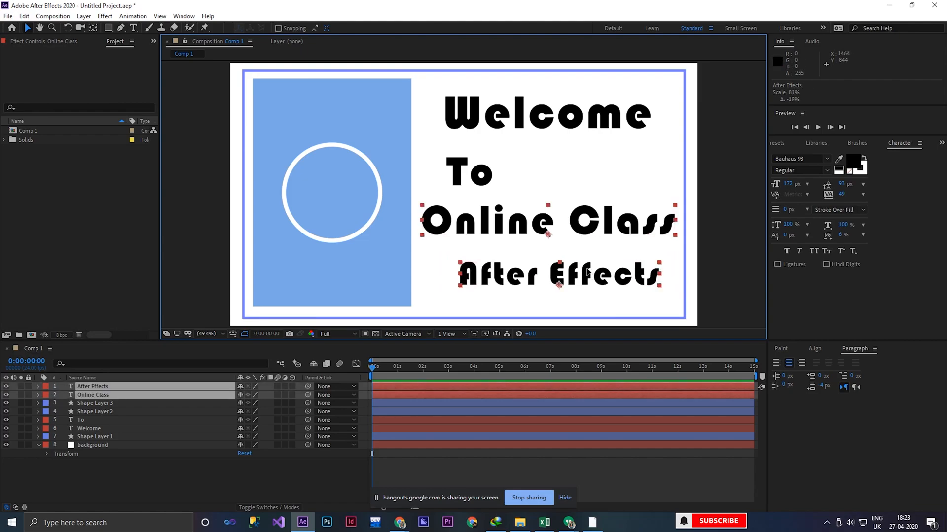
{"action": "left_click", "coordinate": [492, 182], "text": "shift"}
{"action": "left_click", "coordinate": [508, 118], "text": "shift"}
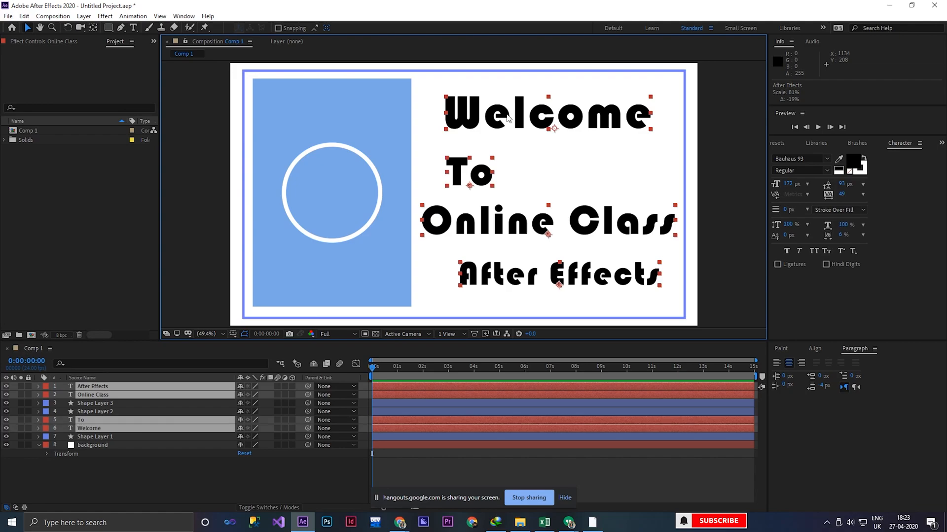
{"action": "left_click", "coordinate": [815, 349]}
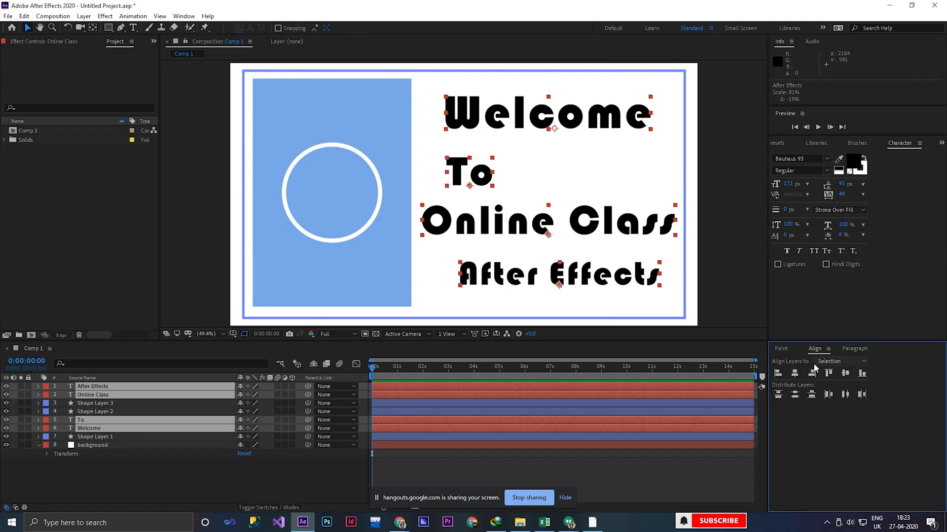
{"action": "left_click", "coordinate": [794, 374]}
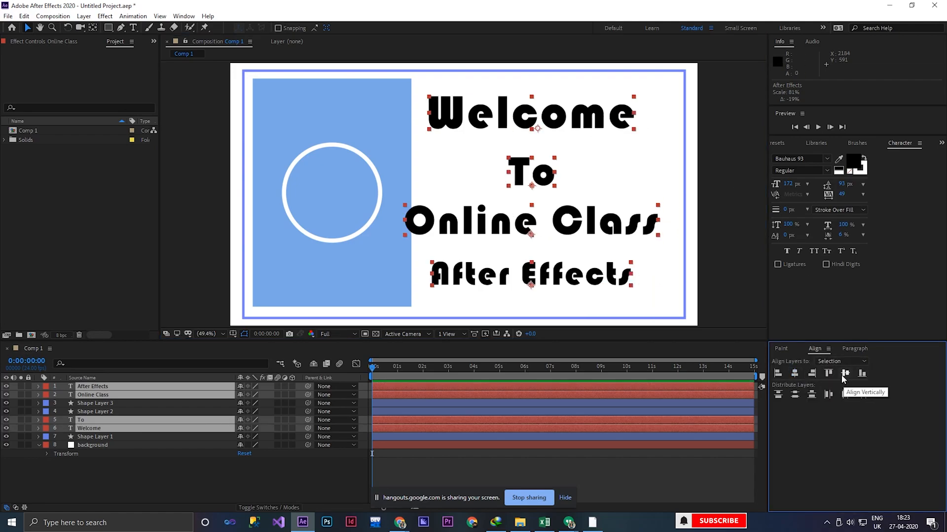
Step: Move the four centered texts clear of the blue rectangle and shift the After Effects text slightly down
{"action": "left_click_drag", "start_coordinate": [579, 234], "coordinate": [594, 230]}
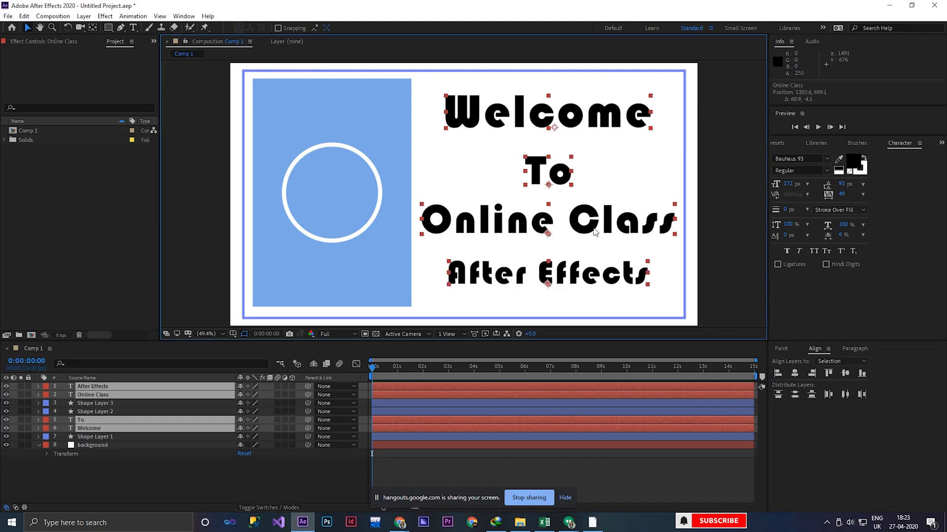
{"action": "left_click", "coordinate": [726, 268]}
{"action": "left_click_drag", "start_coordinate": [511, 279], "coordinate": [510, 284]}
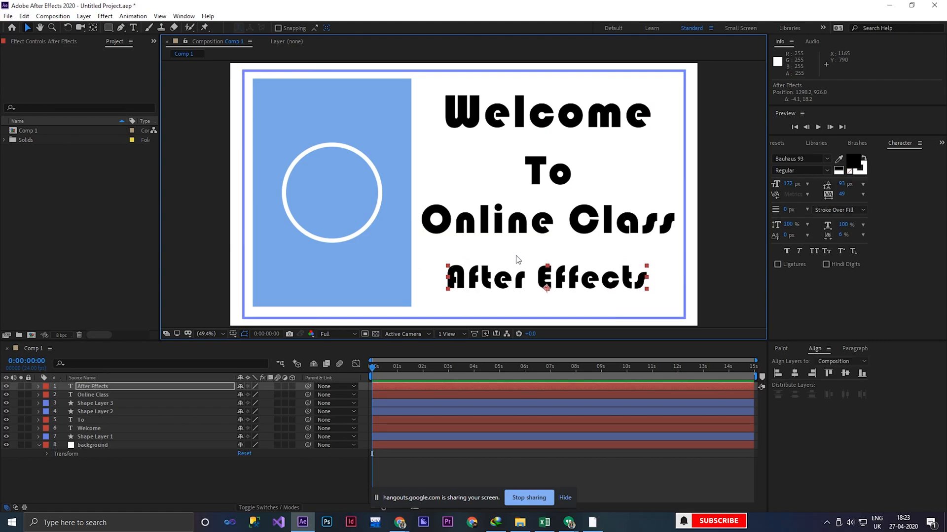
Step: With no layer selected, draw a rectangle about 928 × 166 px enclosing the whole After Effects text, undoing a first attempt that is too short
{"action": "left_click", "coordinate": [161, 489]}
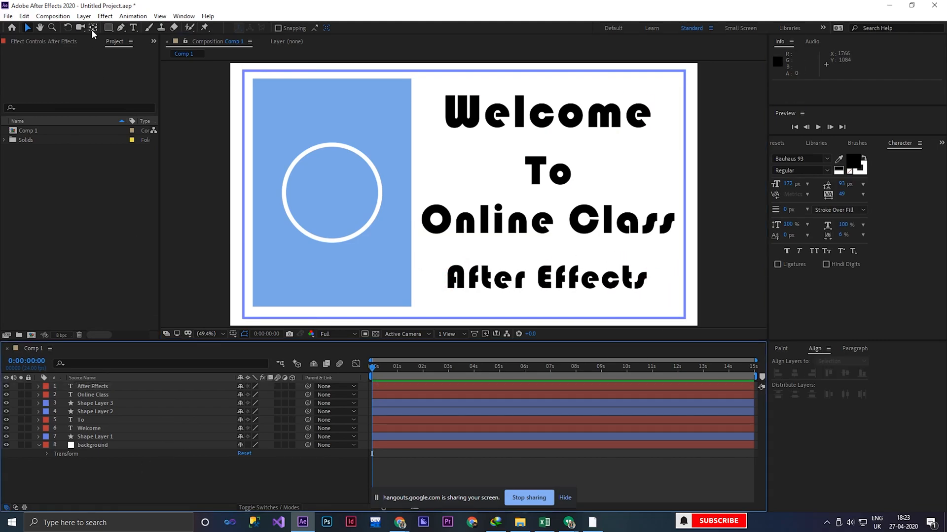
{"action": "left_click", "coordinate": [107, 29]}
{"action": "left_click_drag", "start_coordinate": [435, 260], "coordinate": [465, 294]}
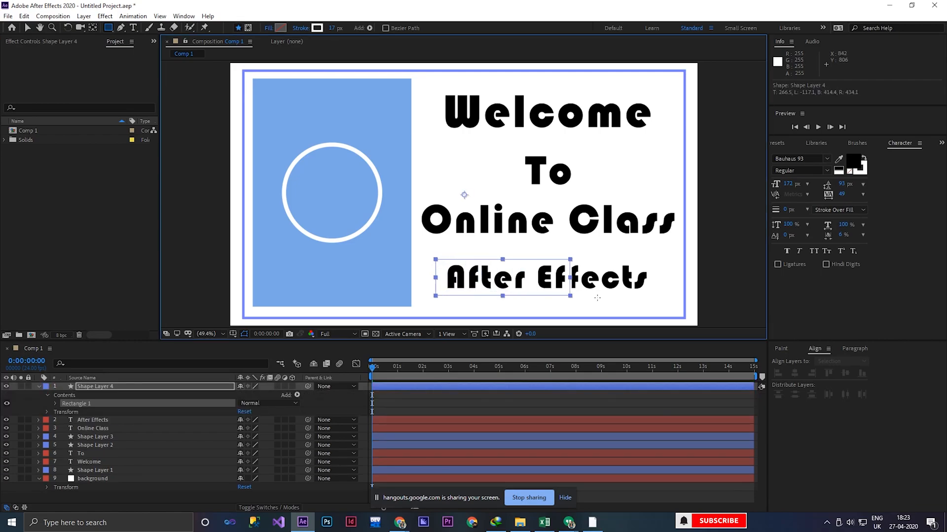
{"action": "key", "text": "ctrl+z"}
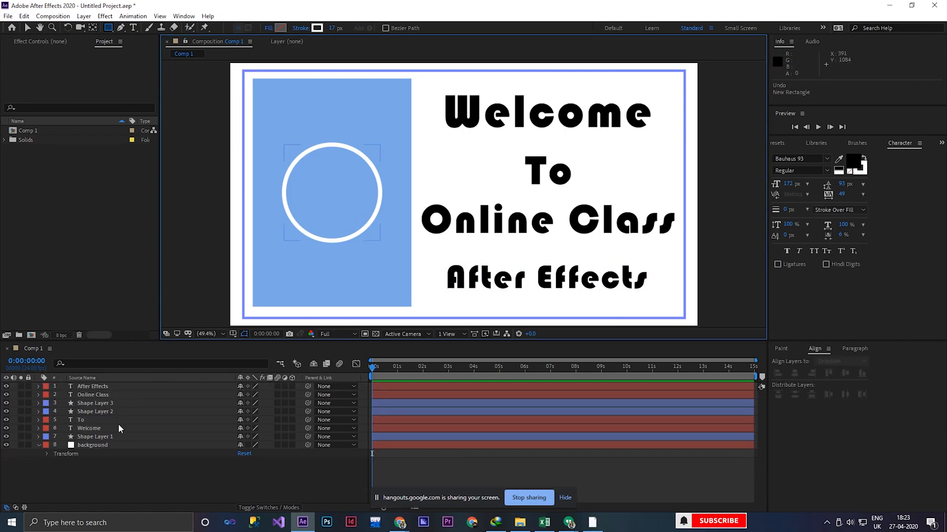
{"action": "left_click_drag", "start_coordinate": [434, 259], "coordinate": [659, 299]}
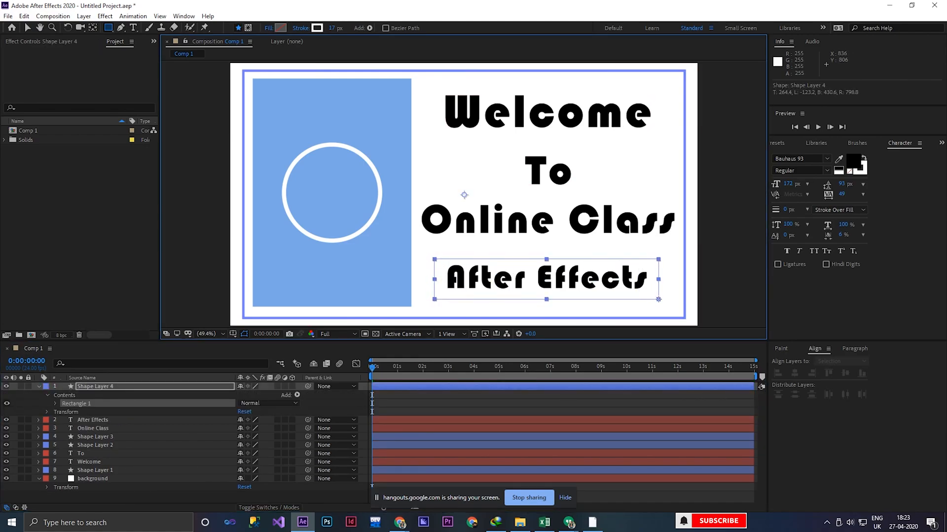
Step: Set the new rectangle's fill to light blue 98BEF0 and its stroke to None
{"action": "left_click", "coordinate": [281, 28]}
{"action": "left_click", "coordinate": [116, 246]}
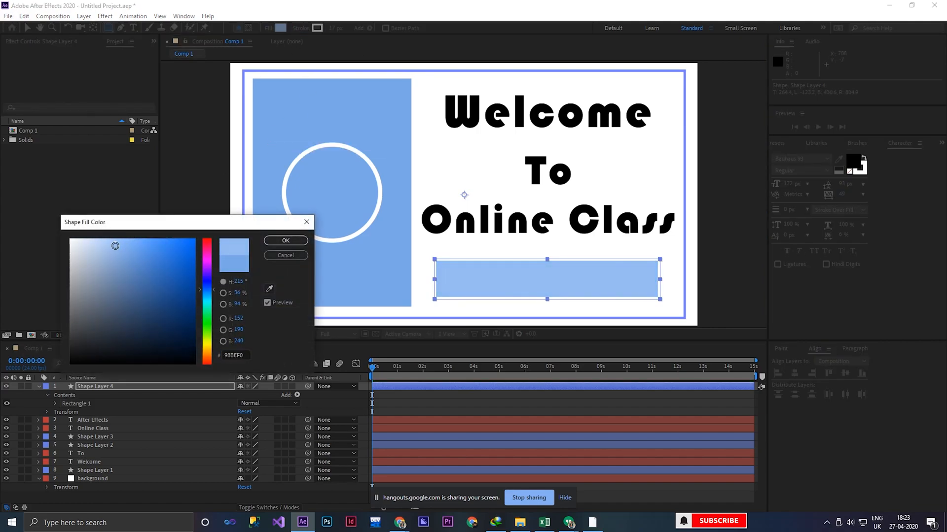
{"action": "left_click", "coordinate": [286, 240]}
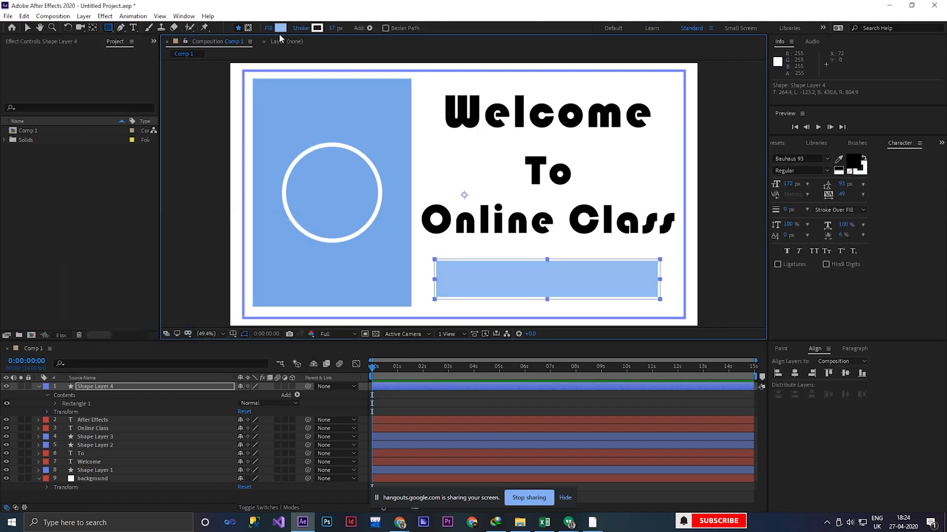
{"action": "left_click", "coordinate": [301, 28]}
{"action": "left_click", "coordinate": [423, 233]}
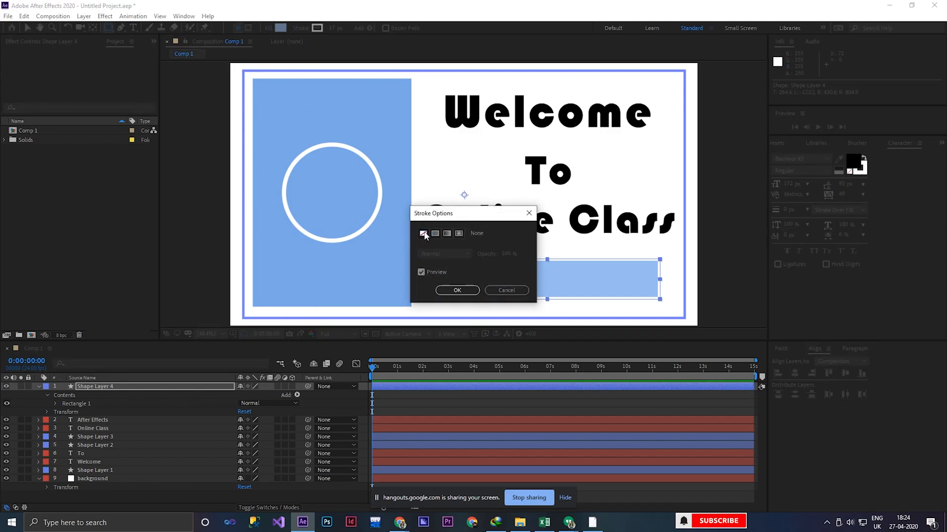
{"action": "left_click", "coordinate": [457, 290]}
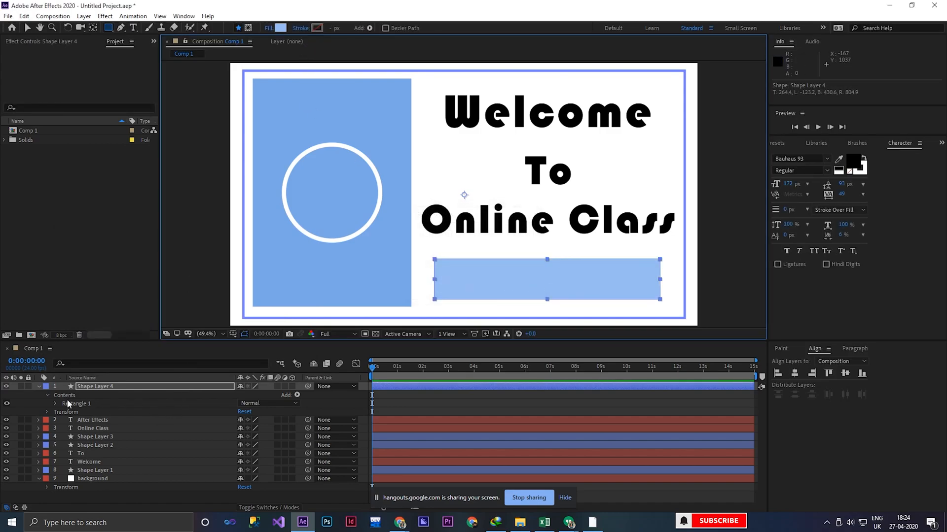
Step: Collapse the new rectangle's layer and place the After Effects text layer above it in the layer stack
{"action": "left_click", "coordinate": [39, 387]}
{"action": "left_click", "coordinate": [115, 388]}
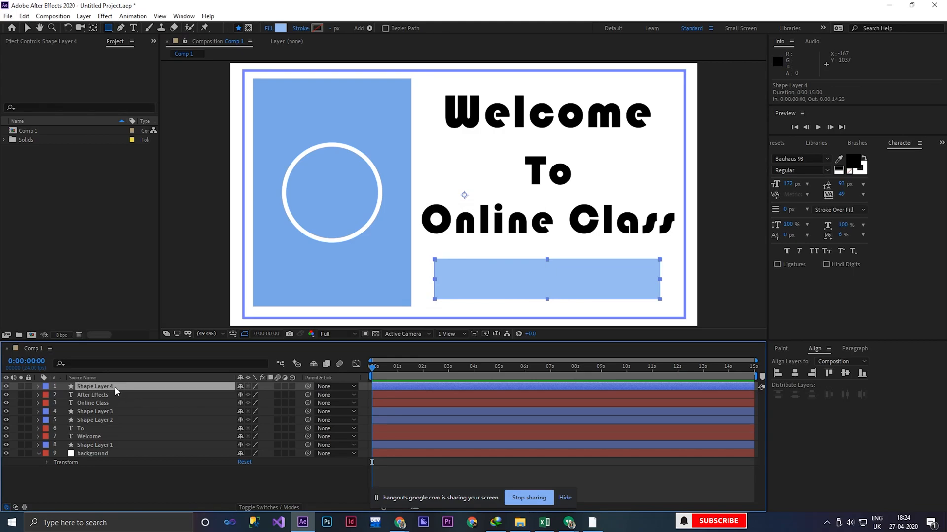
{"action": "left_click", "coordinate": [110, 395]}
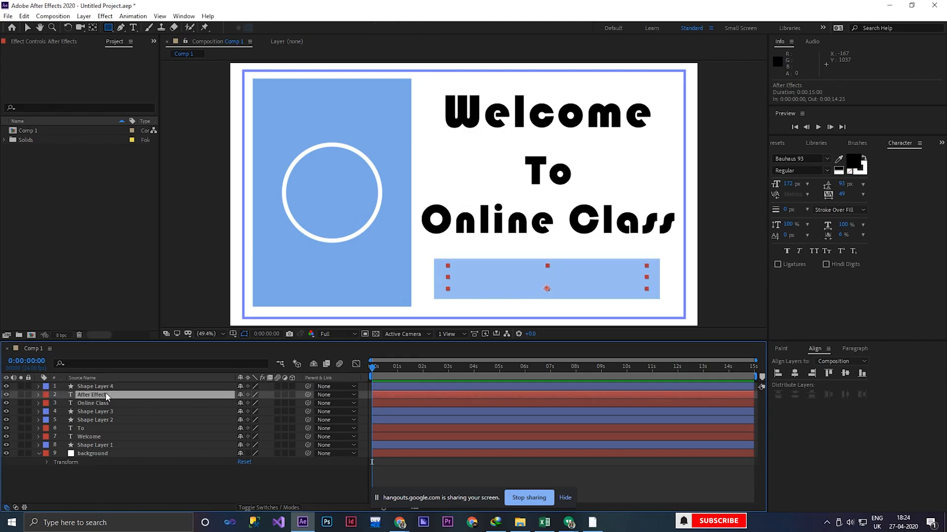
{"action": "left_click_drag", "start_coordinate": [109, 397], "coordinate": [108, 385]}
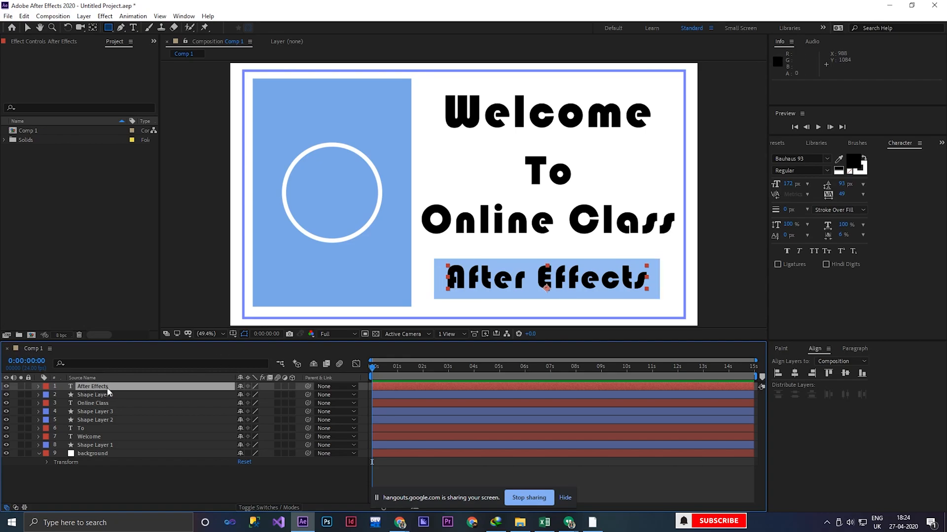
{"action": "left_click_drag", "start_coordinate": [108, 391], "coordinate": [103, 399]}
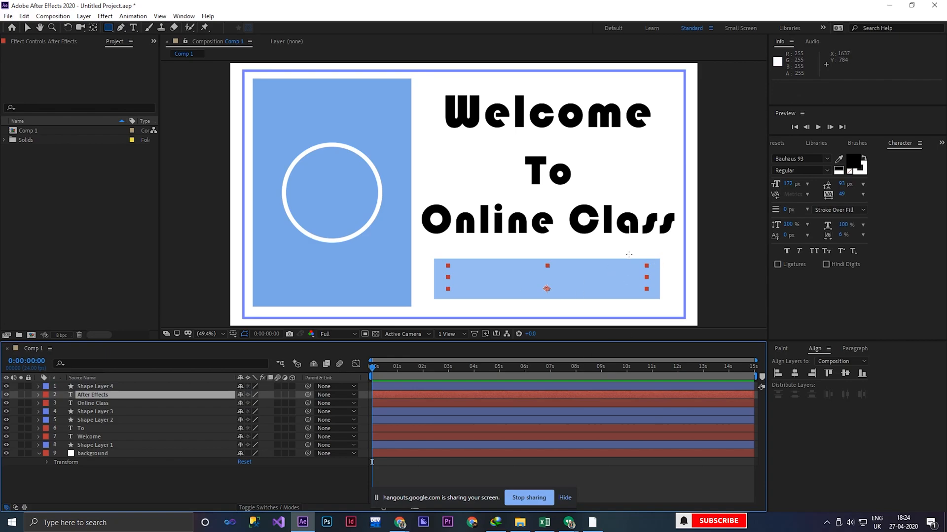
{"action": "left_click_drag", "start_coordinate": [102, 395], "coordinate": [101, 388]}
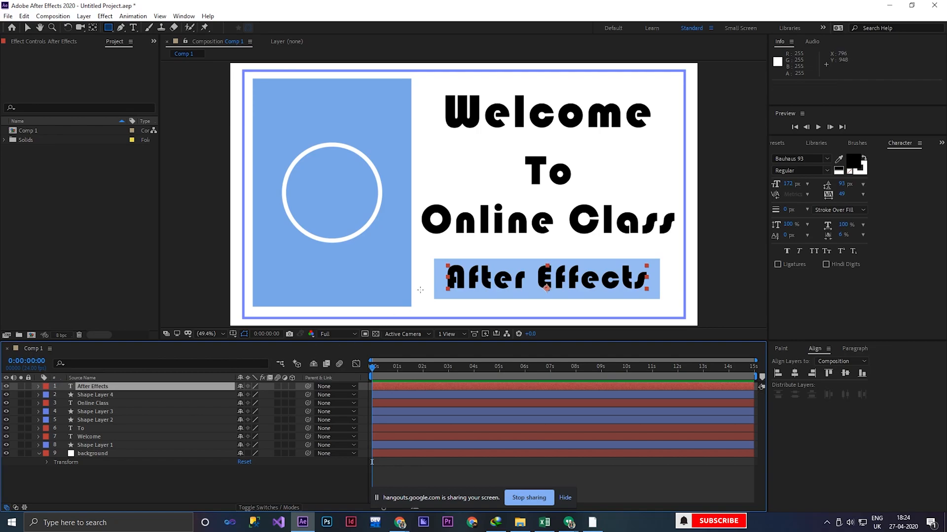
Step: Align the After Effects text and its light blue rectangle to each other's centers horizontally and vertically, and deselect them
{"action": "key", "text": "v"}
{"action": "left_click", "coordinate": [439, 268]}
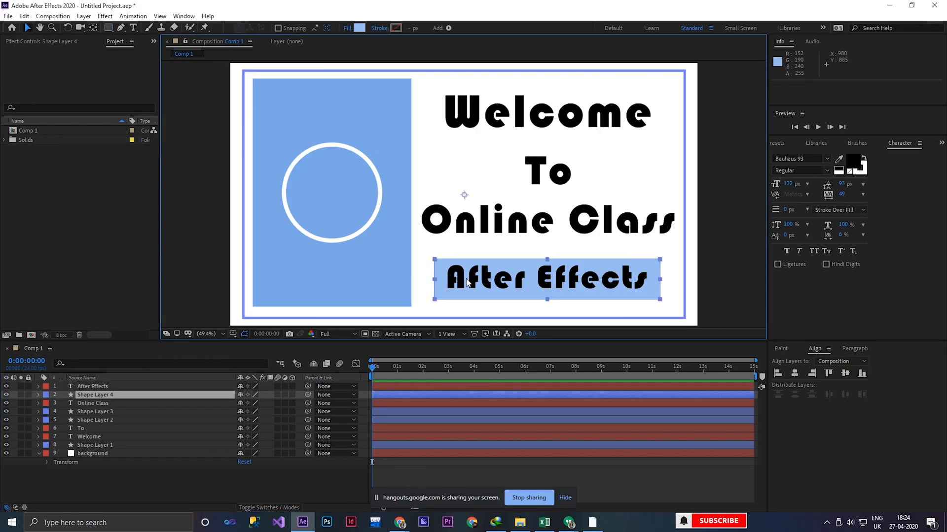
{"action": "left_click", "coordinate": [111, 387], "text": "ctrl"}
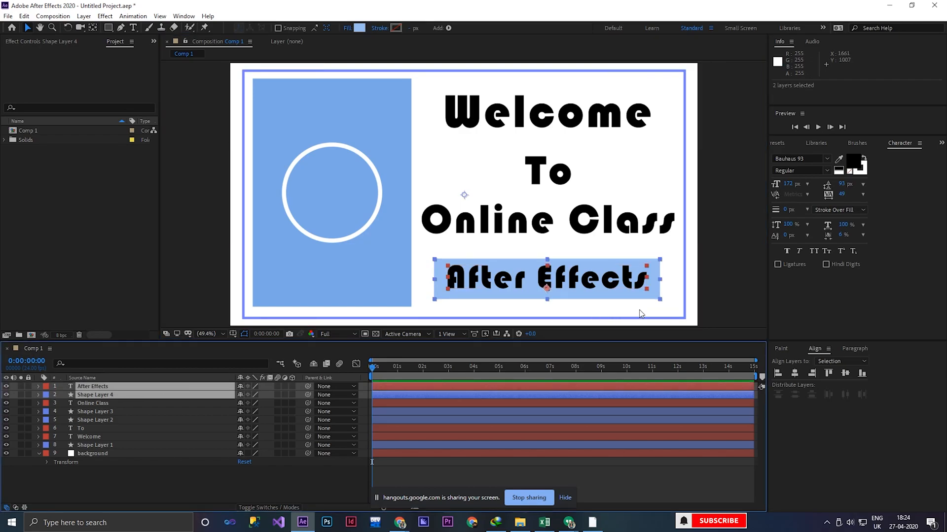
{"action": "left_click", "coordinate": [796, 374]}
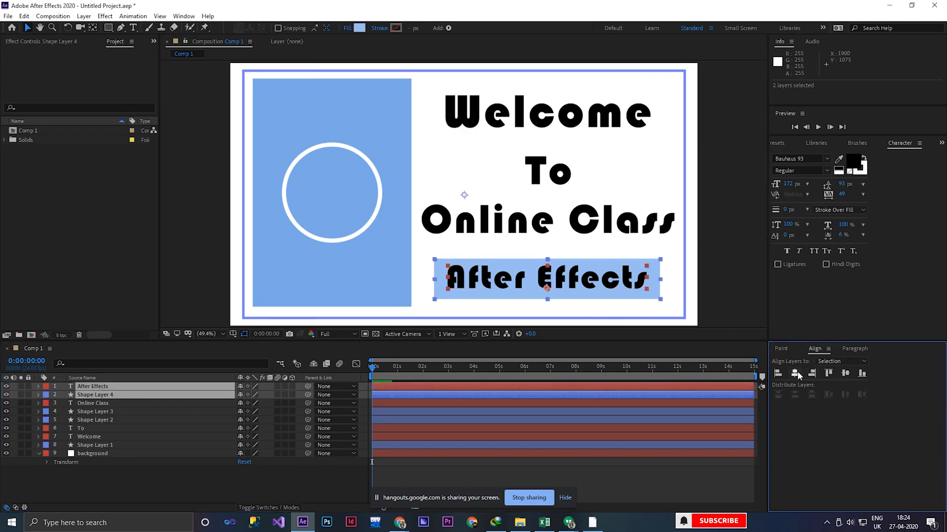
{"action": "left_click", "coordinate": [846, 374]}
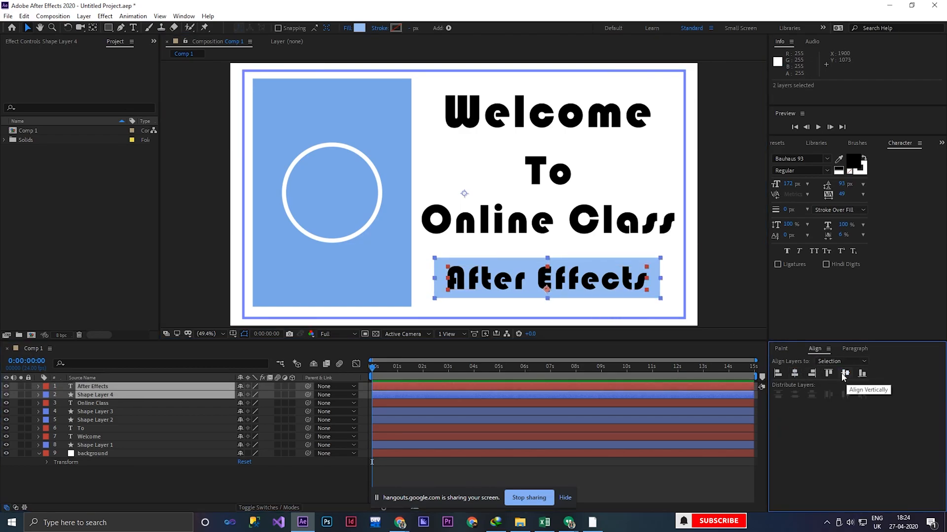
{"action": "left_click", "coordinate": [728, 286]}
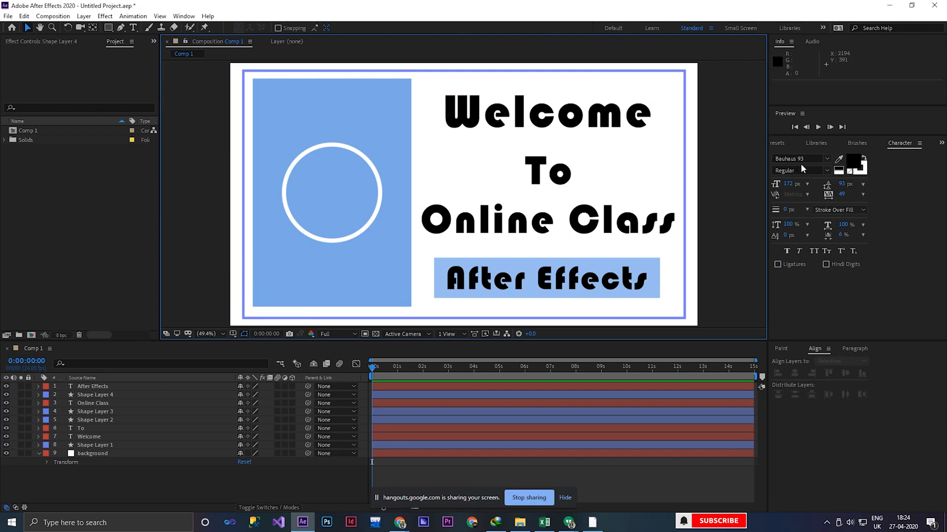
Step: Widen the composition viewer and timeline by narrowing the neighbouring panel column
{"action": "left_click_drag", "start_coordinate": [768, 162], "coordinate": [811, 162]}
{"action": "left_click_drag", "start_coordinate": [766, 356], "coordinate": [809, 356]}
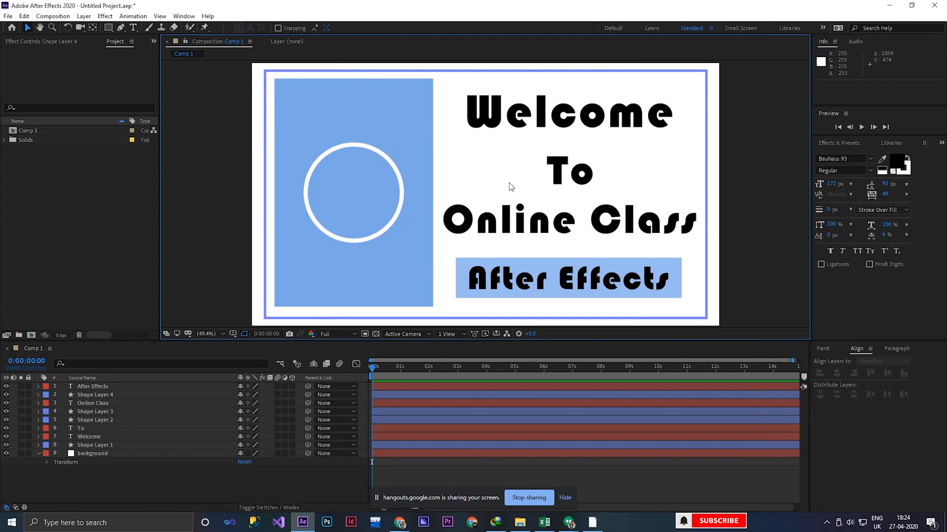
Step: Select the Online Class text for editing and set its font to Britannic Bold
{"action": "double_click", "coordinate": [606, 226]}
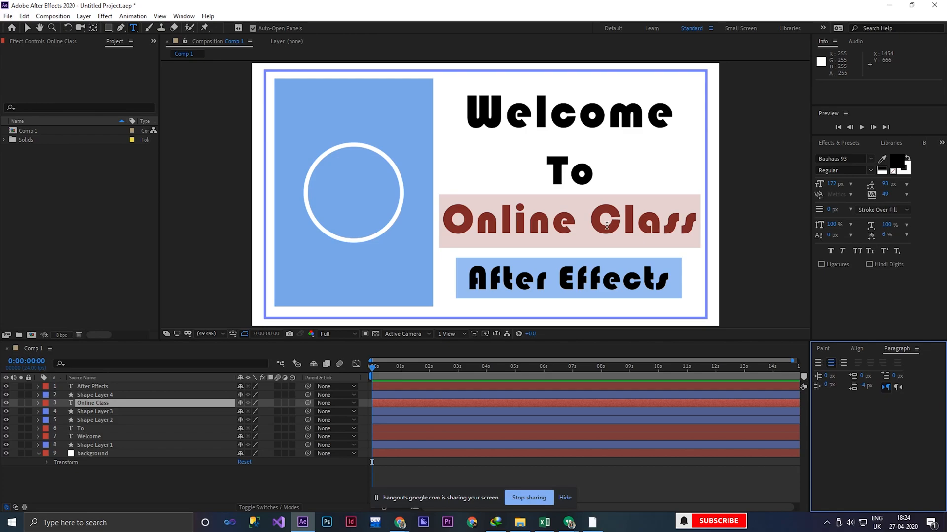
{"action": "left_click", "coordinate": [579, 222]}
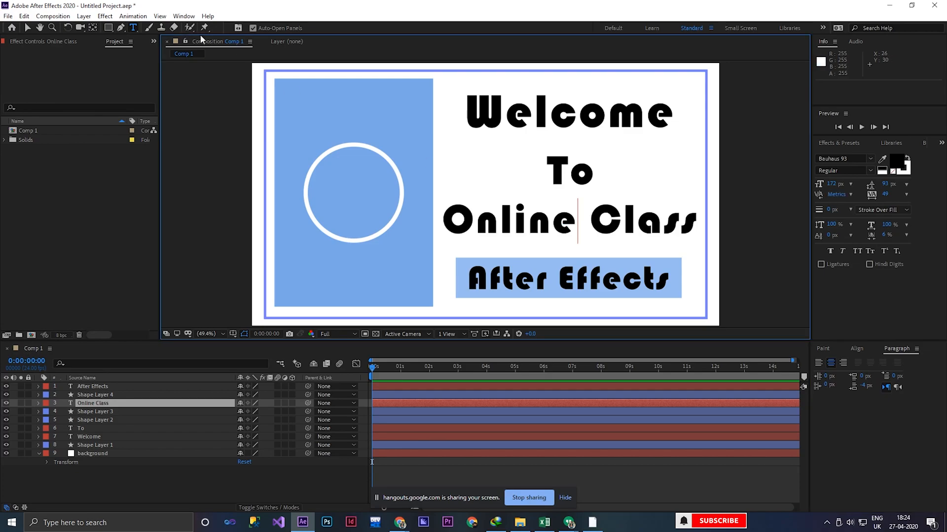
{"action": "triple_click", "coordinate": [540, 222]}
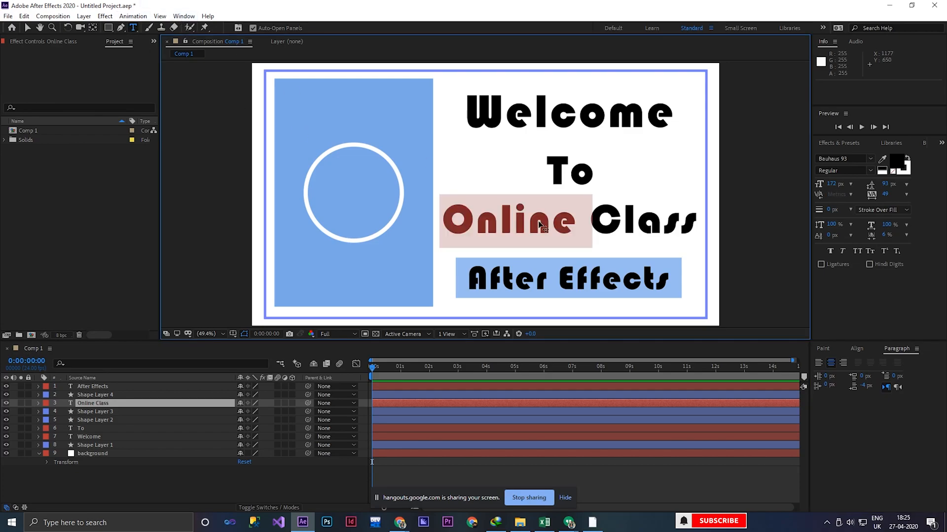
{"action": "left_click", "coordinate": [870, 158]}
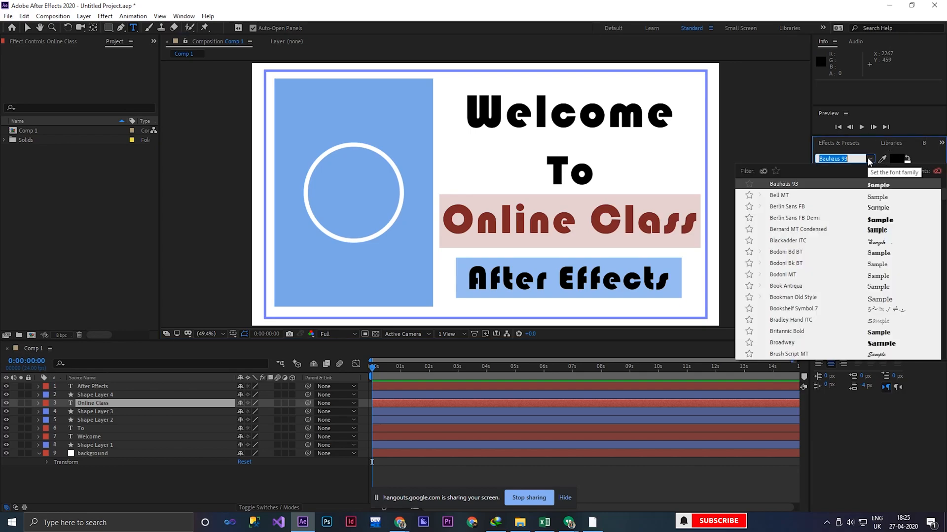
{"action": "scroll", "coordinate": [870, 252], "scroll_direction": "down", "scroll_amount": 1}
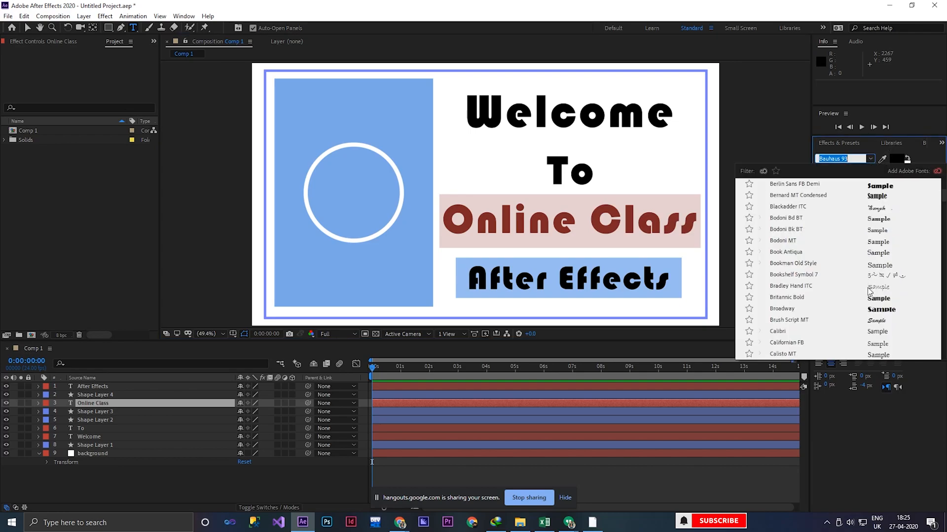
{"action": "left_click", "coordinate": [874, 301]}
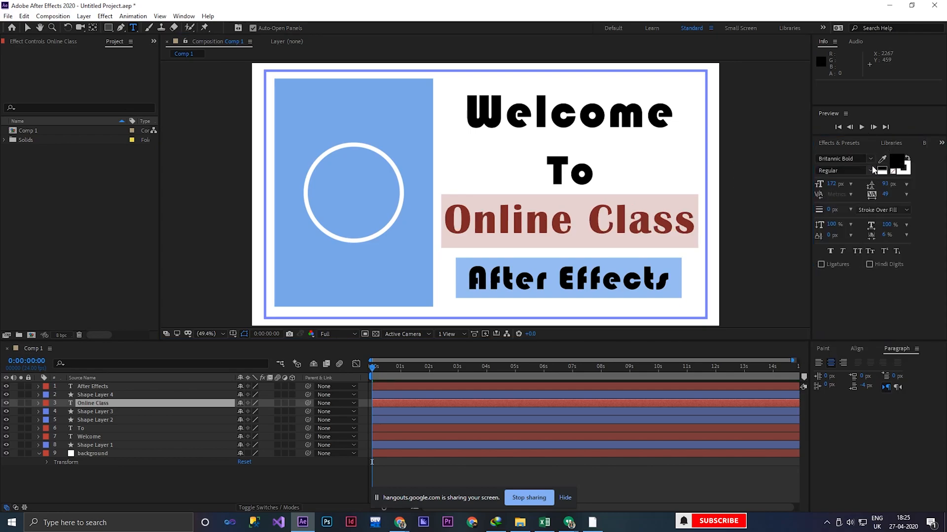
Step: Change the Online Class text's font to Berlin Sans FB Demi
{"action": "left_click", "coordinate": [870, 158]}
{"action": "scroll", "coordinate": [903, 230], "scroll_direction": "up", "scroll_amount": 3}
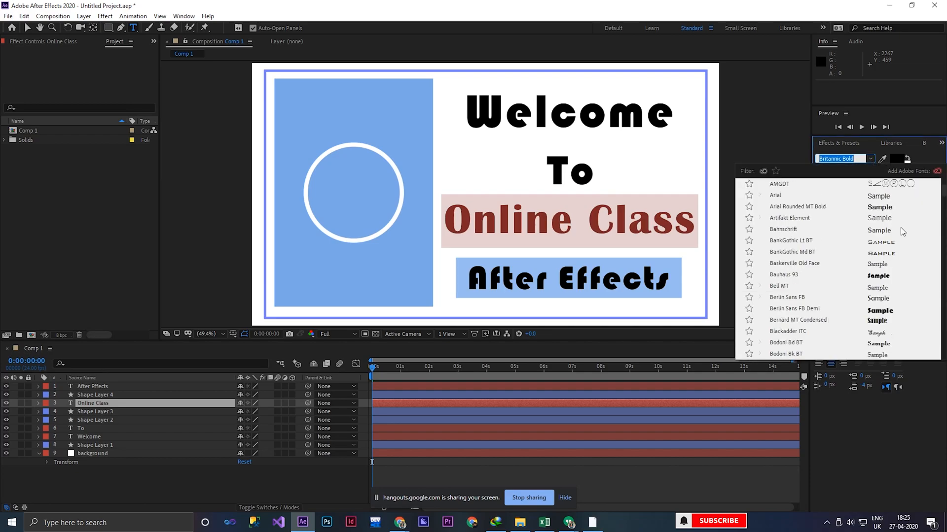
{"action": "left_click", "coordinate": [881, 309]}
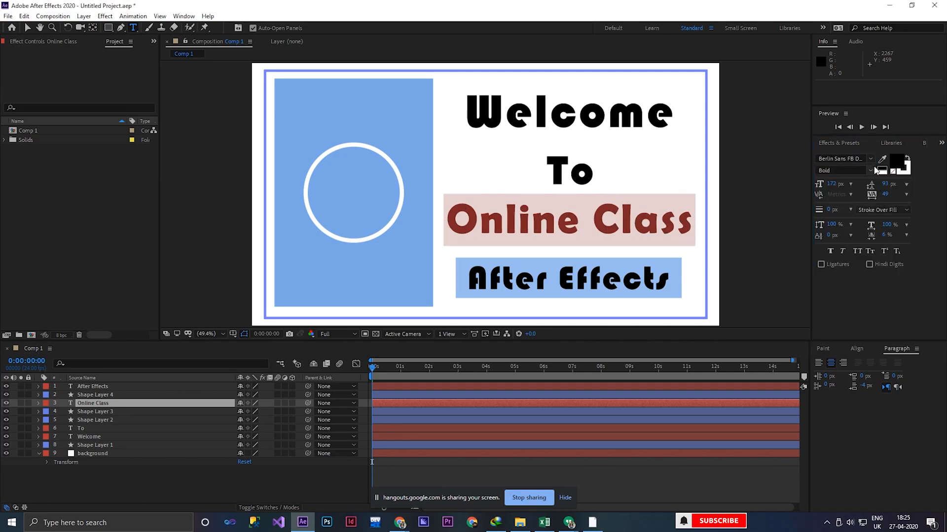
Step: Set the Online Class text's font back to Bauhaus 93
{"action": "left_click", "coordinate": [870, 158]}
{"action": "scroll", "coordinate": [862, 236], "scroll_direction": "up", "scroll_amount": 2}
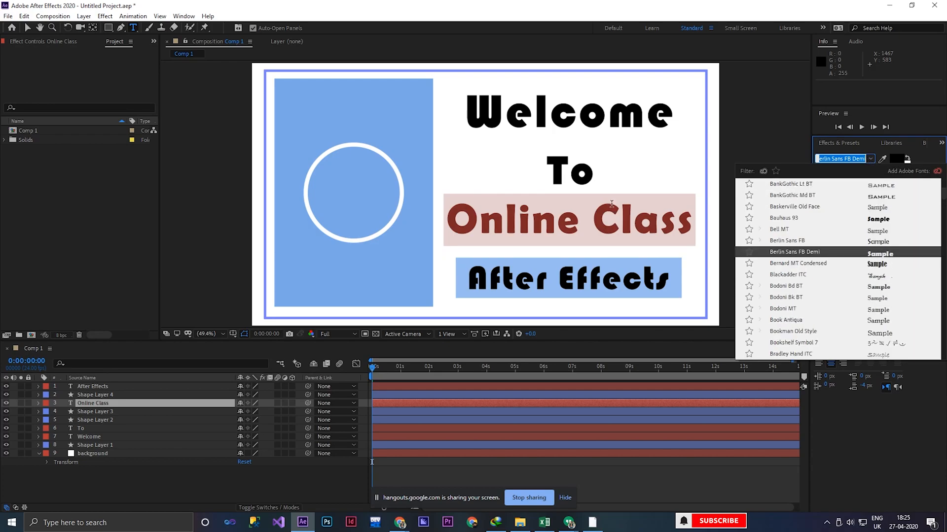
{"action": "left_click", "coordinate": [874, 222]}
Step: Set the Online Class text's font to Berlin Sans FB Demi
{"action": "left_click", "coordinate": [870, 158]}
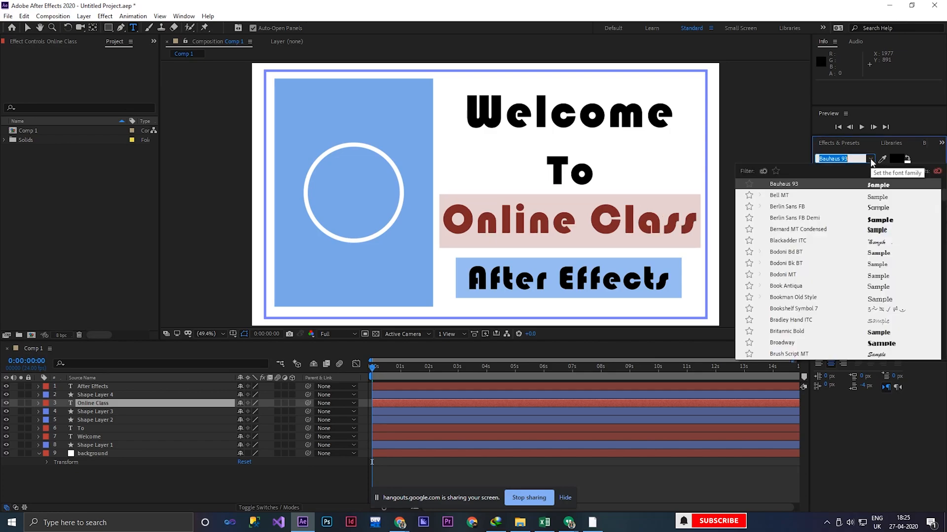
{"action": "left_click", "coordinate": [883, 224]}
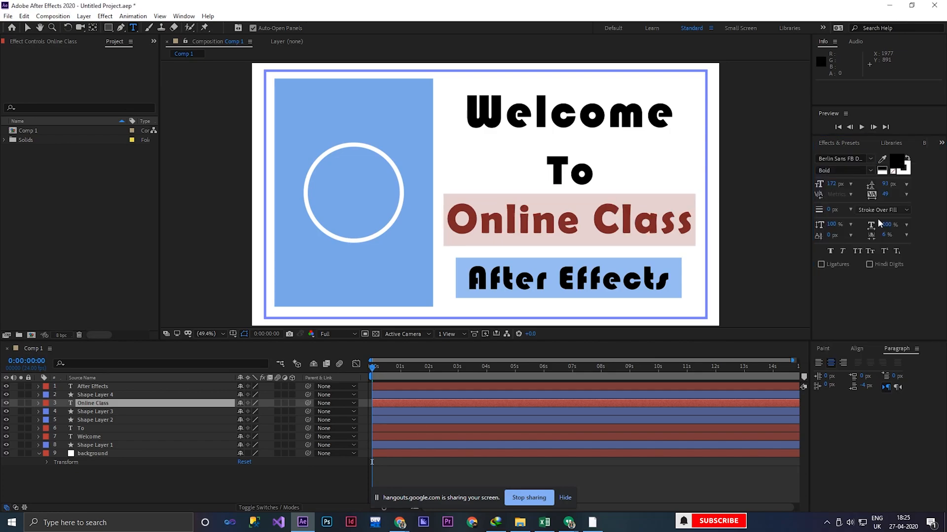
{"action": "left_click", "coordinate": [634, 224]}
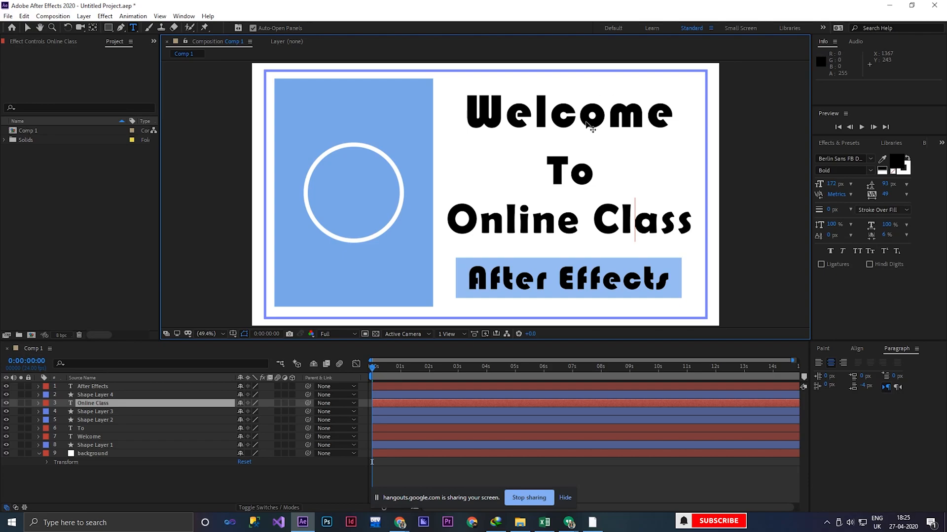
Step: Fill only the word Online in the Online Class text with bright red
{"action": "left_click", "coordinate": [593, 217]}
{"action": "left_click", "coordinate": [622, 217]}
{"action": "left_click_drag", "start_coordinate": [446, 218], "coordinate": [580, 222]}
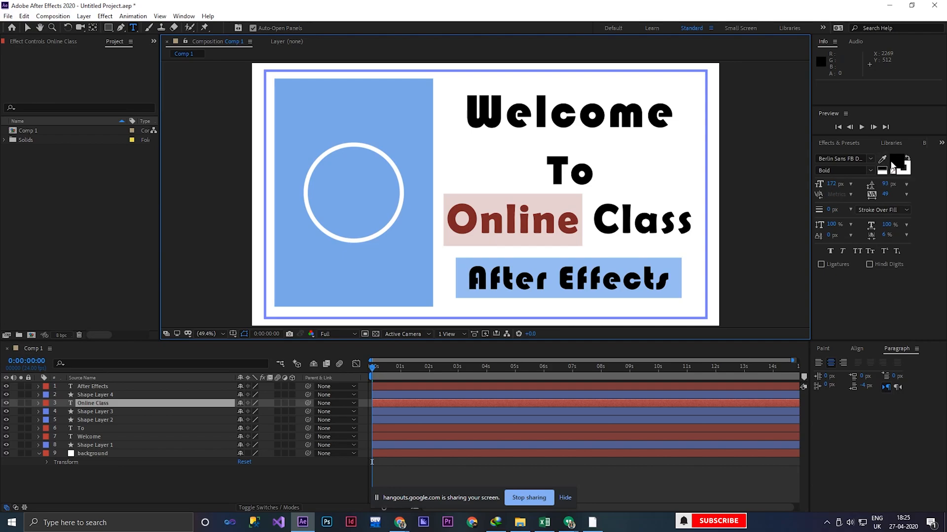
{"action": "left_click", "coordinate": [905, 169]}
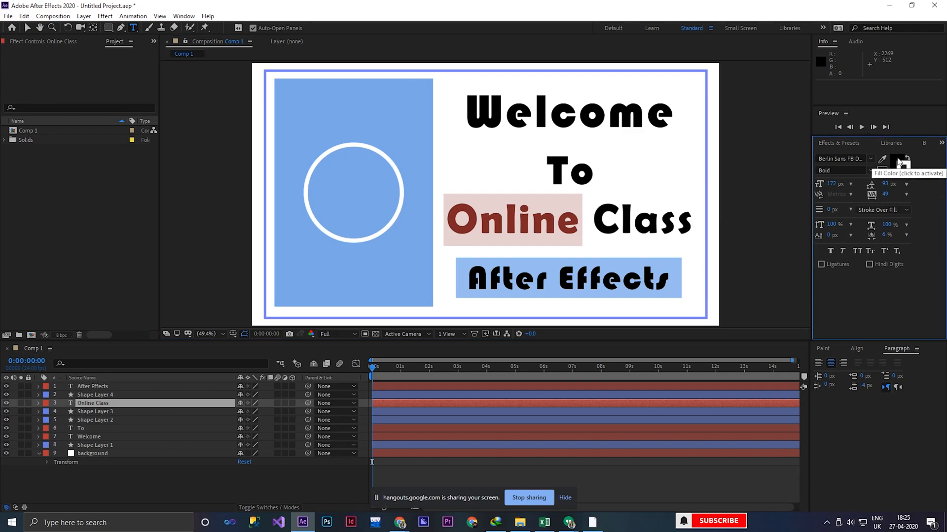
{"action": "double_click", "coordinate": [896, 162]}
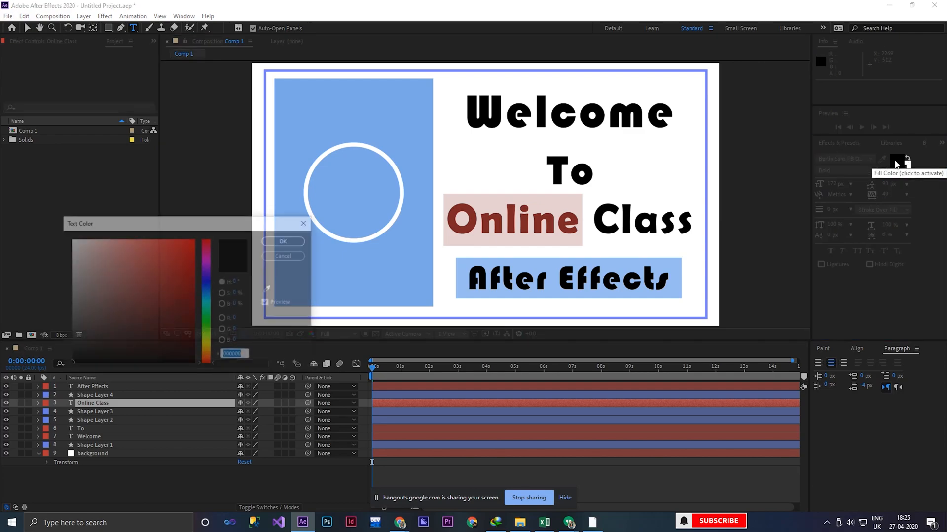
{"action": "left_click_drag", "start_coordinate": [243, 220], "coordinate": [263, 134]}
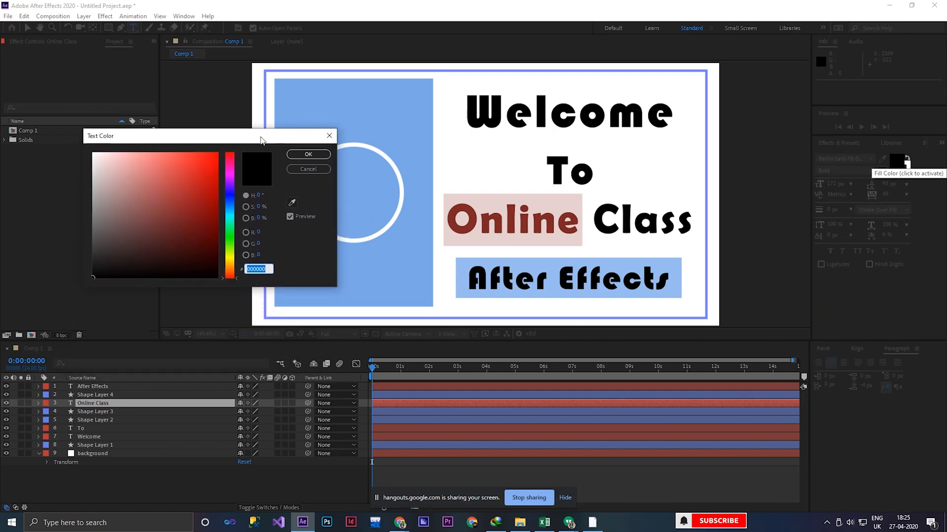
{"action": "left_click", "coordinate": [209, 159]}
{"action": "left_click", "coordinate": [323, 154]}
Step: Fill the word Class in the Online Class text with light purple
{"action": "double_click", "coordinate": [640, 220]}
{"action": "double_click", "coordinate": [900, 166]}
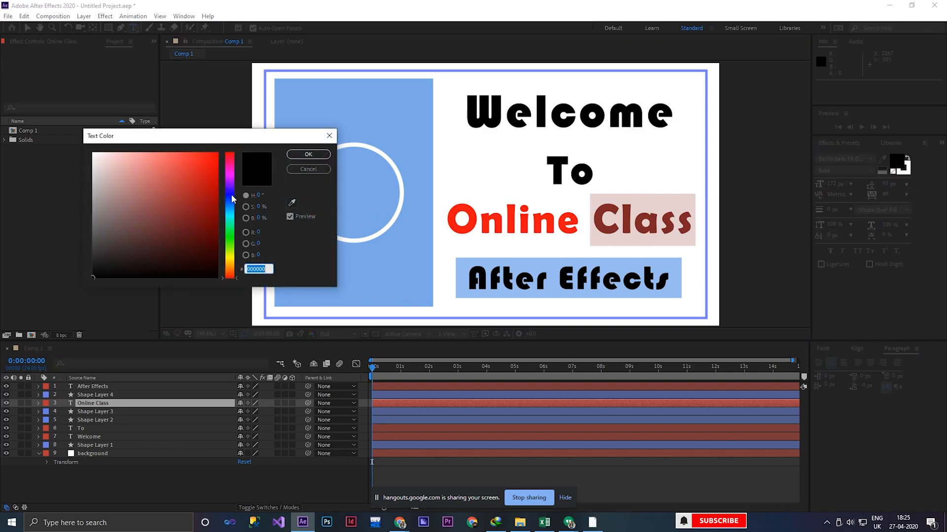
{"action": "mouse_move", "coordinate": [229, 198]}
{"action": "left_mouse_down"}
{"action": "mouse_move", "coordinate": [230, 189]}
{"action": "mouse_move", "coordinate": [173, 157]}
{"action": "left_mouse_up"}
{"action": "left_click", "coordinate": [295, 154]}
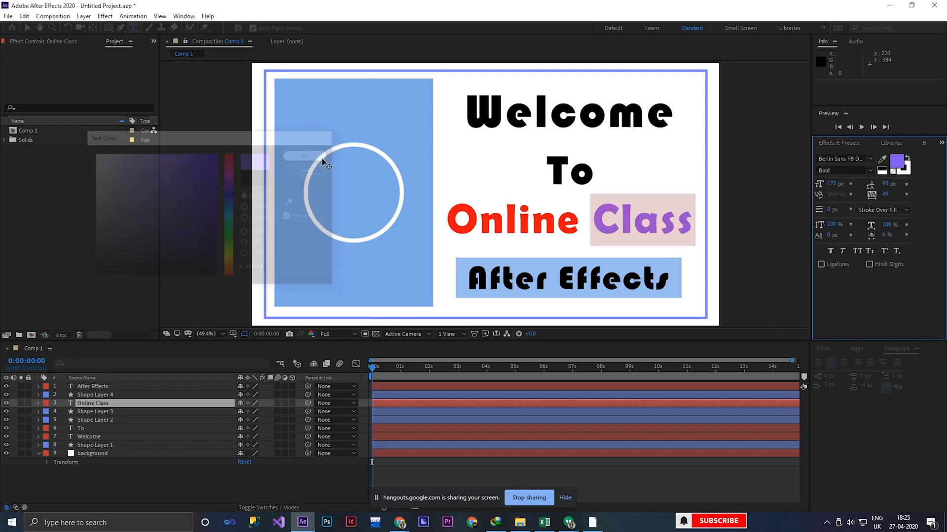
Step: Set the stroke color of the word Online to black (000000)
{"action": "left_click", "coordinate": [578, 219]}
{"action": "double_click", "coordinate": [545, 219]}
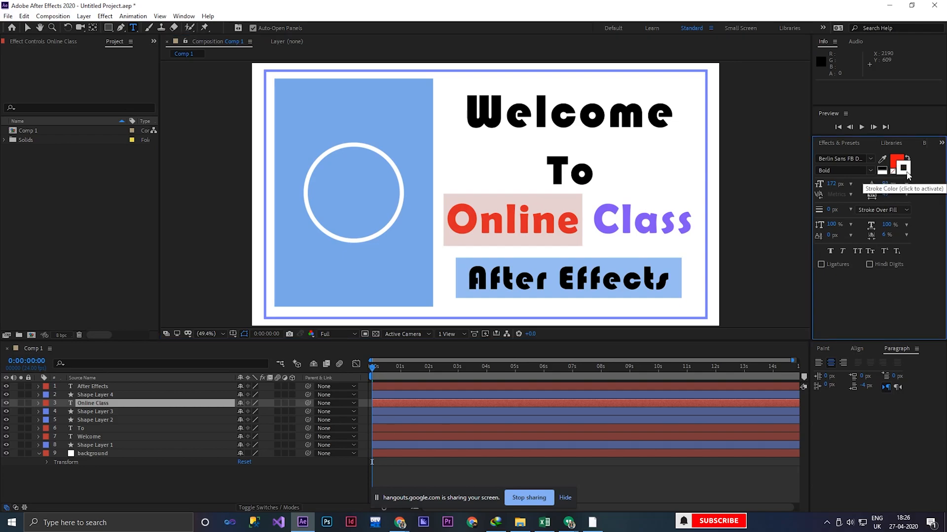
{"action": "left_click", "coordinate": [906, 172]}
{"action": "mouse_move", "coordinate": [203, 194]}
{"action": "left_mouse_down"}
{"action": "mouse_move", "coordinate": [161, 211]}
{"action": "mouse_move", "coordinate": [192, 224]}
{"action": "mouse_move", "coordinate": [230, 193]}
{"action": "mouse_move", "coordinate": [184, 158]}
{"action": "left_mouse_up"}
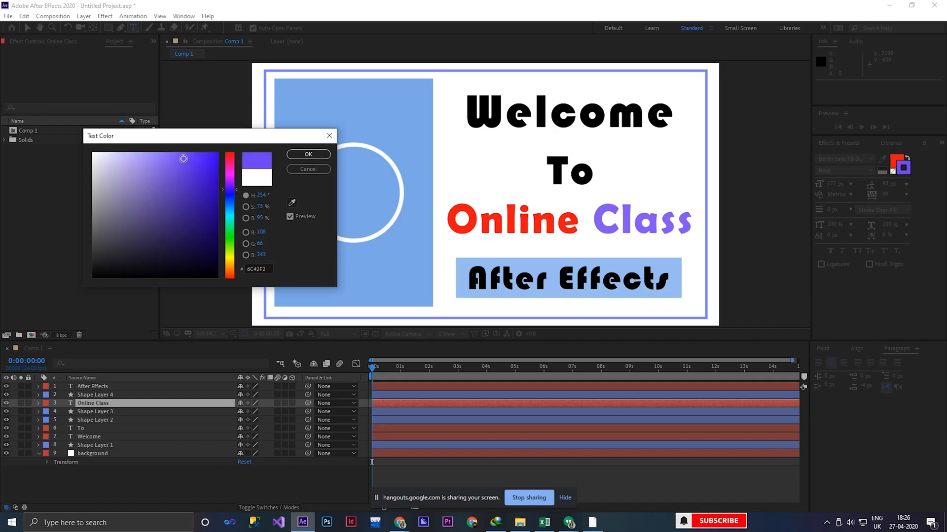
{"action": "left_click_drag", "start_coordinate": [230, 203], "coordinate": [230, 226]}
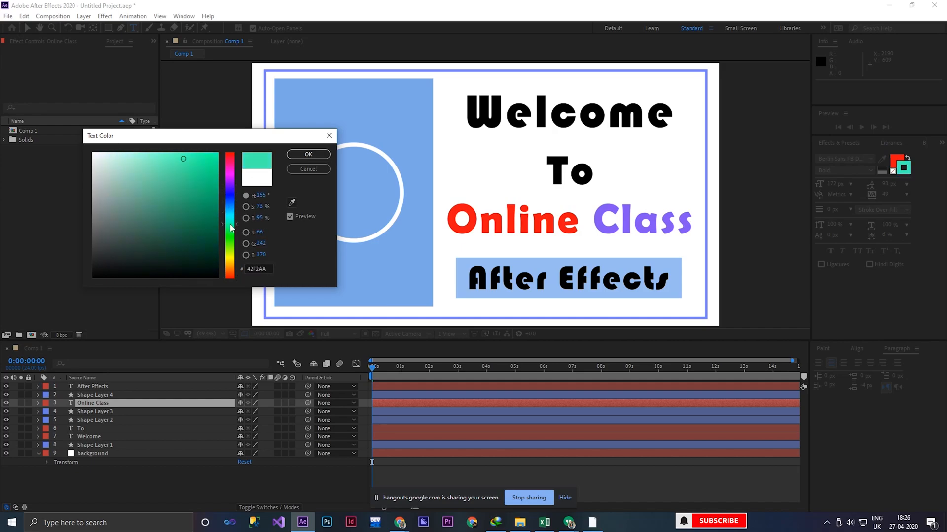
{"action": "left_click_drag", "start_coordinate": [148, 271], "coordinate": [86, 279]}
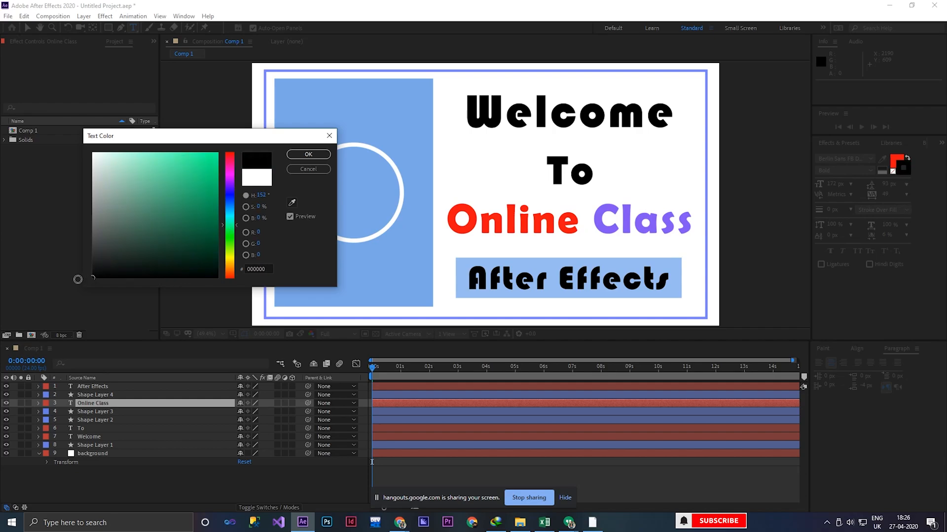
{"action": "left_click", "coordinate": [313, 154]}
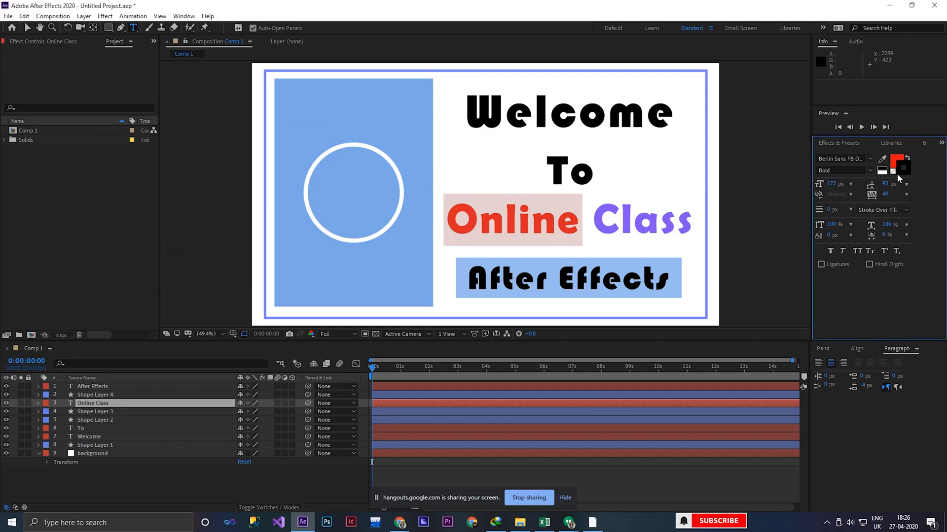
Step: Try the Fill Over Stroke order on the Online Class text and return it to Stroke Over Fill
{"action": "left_click", "coordinate": [534, 221]}
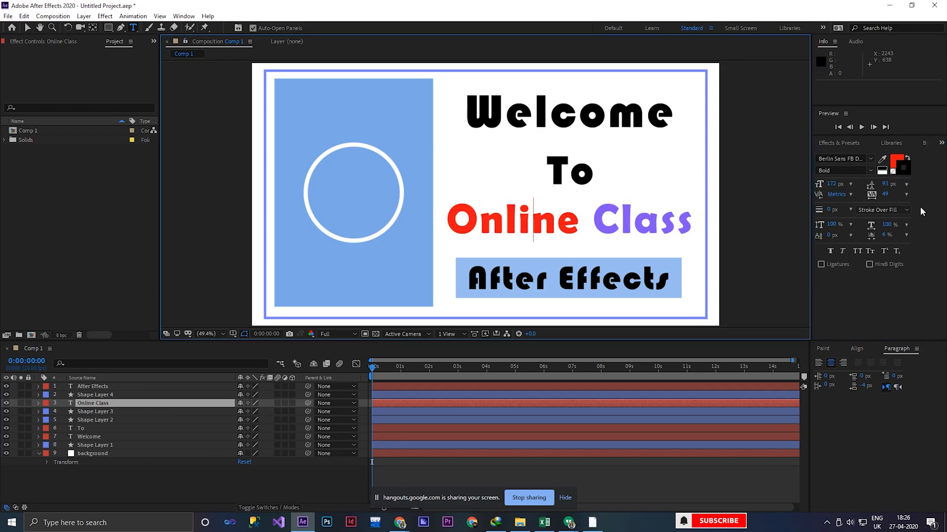
{"action": "left_click", "coordinate": [897, 209]}
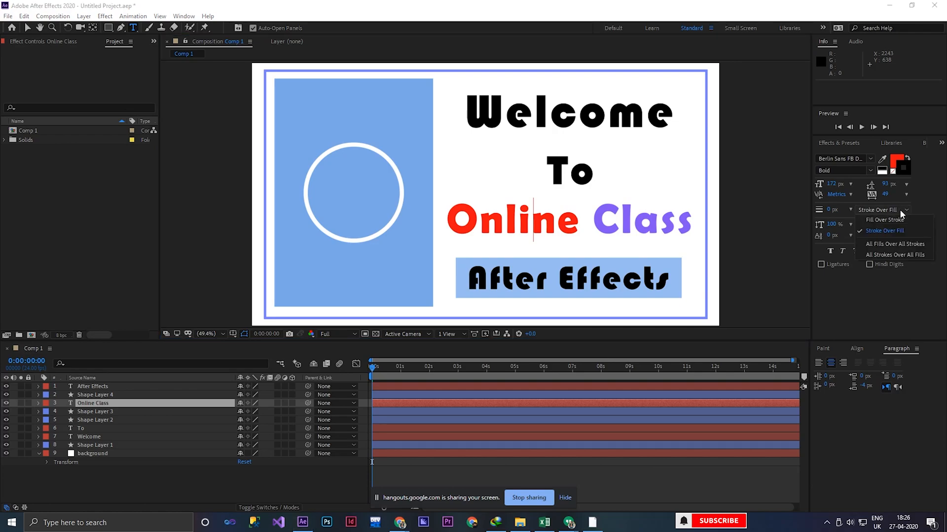
{"action": "left_click", "coordinate": [899, 219]}
{"action": "left_click", "coordinate": [897, 209]}
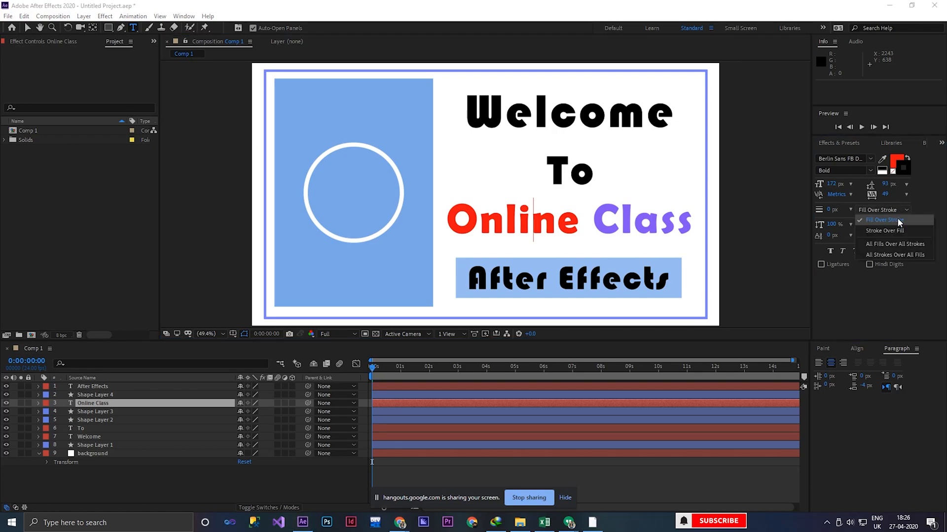
{"action": "left_click", "coordinate": [896, 226]}
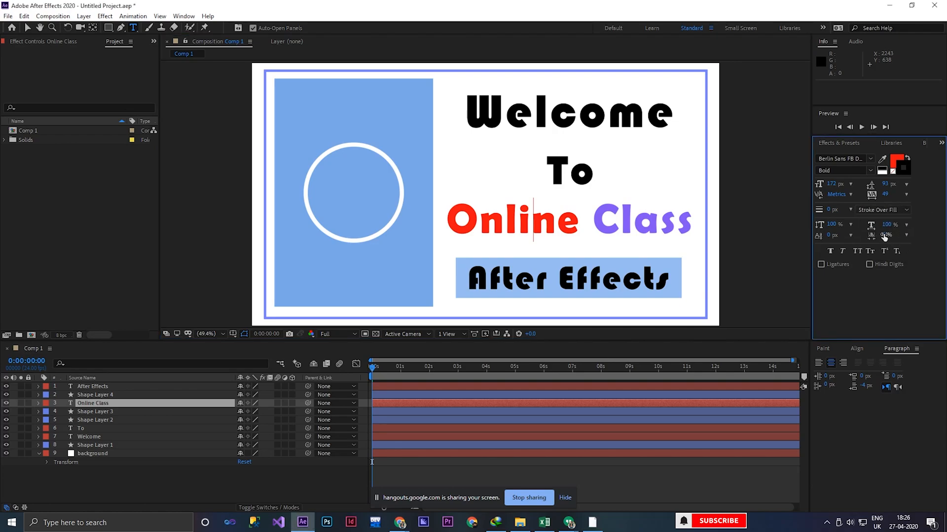
Step: Check the stroke color assigned to the word Online
{"action": "triple_click", "coordinate": [549, 222]}
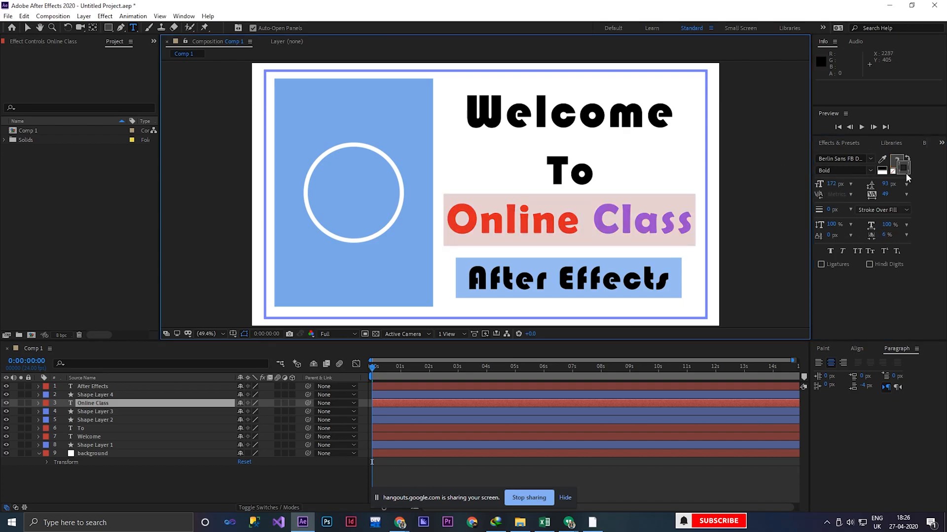
{"action": "left_click_drag", "start_coordinate": [580, 222], "coordinate": [449, 222]}
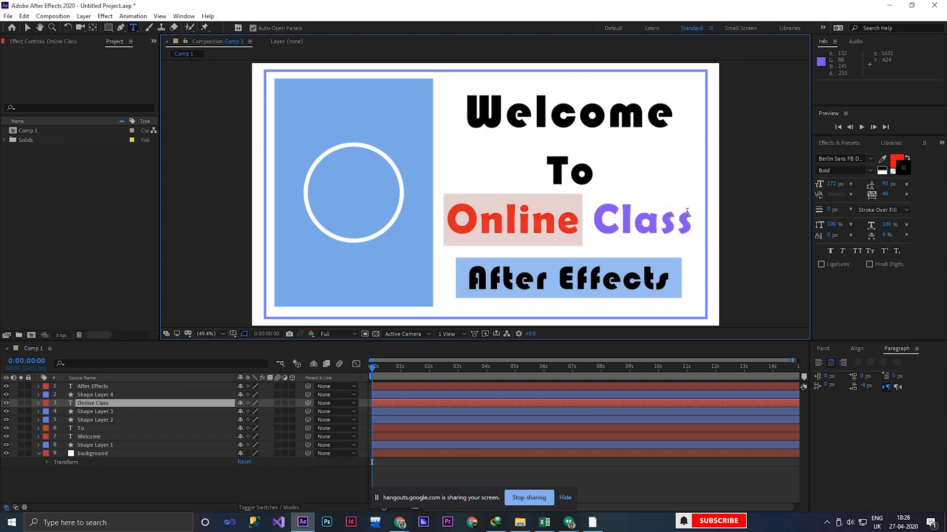
{"action": "left_click", "coordinate": [905, 170]}
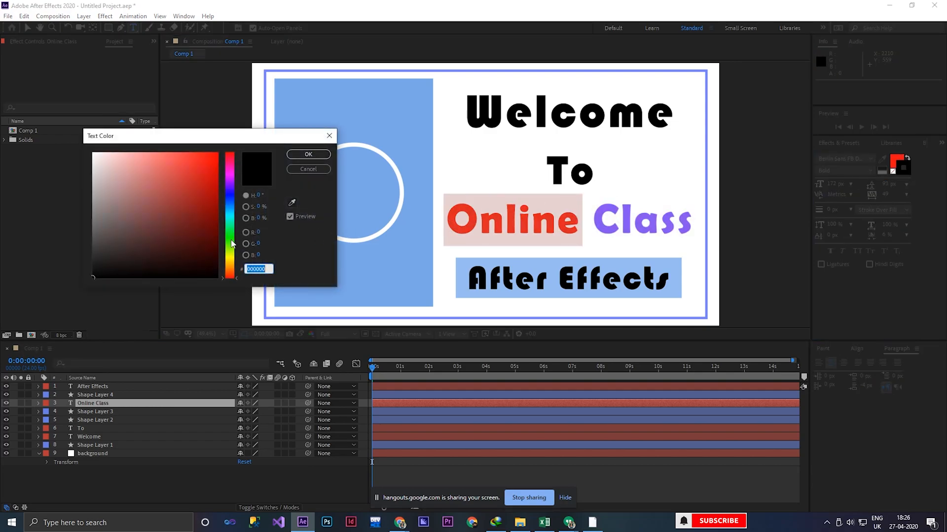
{"action": "left_click", "coordinate": [308, 155]}
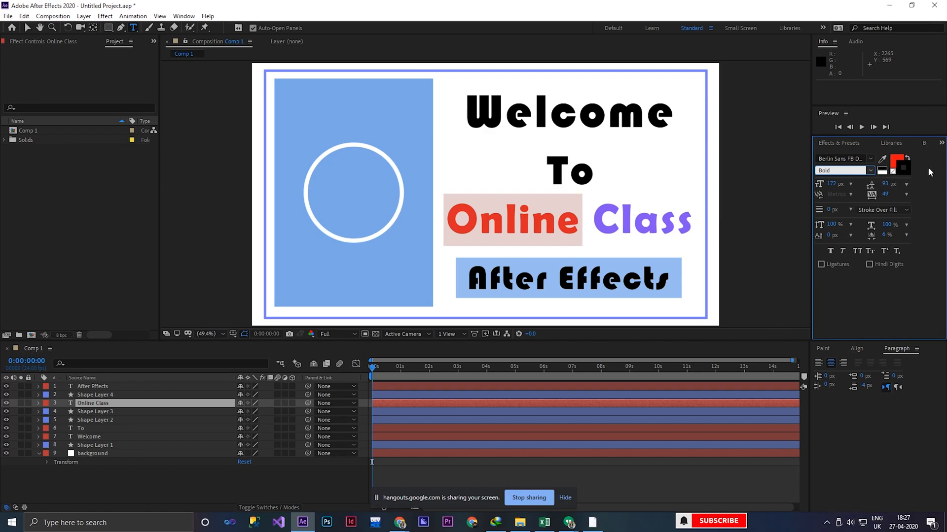
Step: Add a Stroke Width animator to the Online Class text and set the stroke width to 6
{"action": "left_click", "coordinate": [38, 403]}
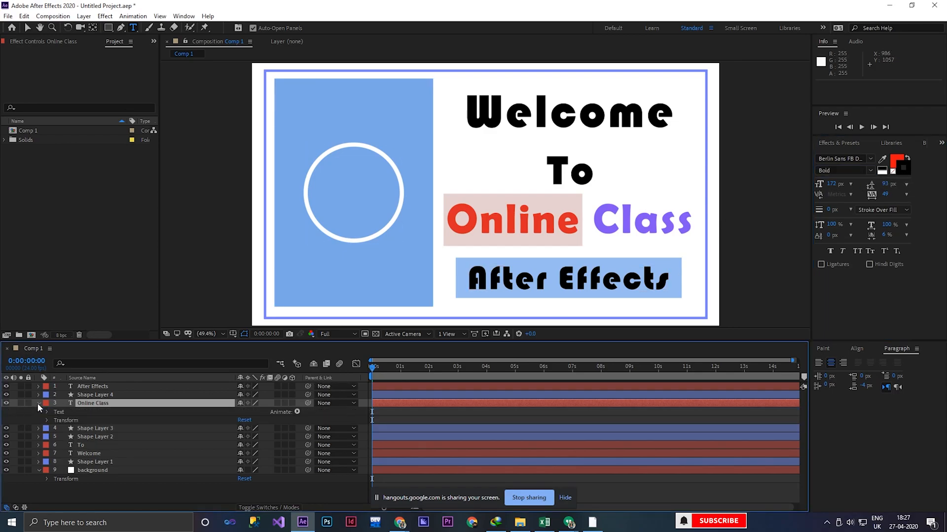
{"action": "left_click", "coordinate": [46, 412]}
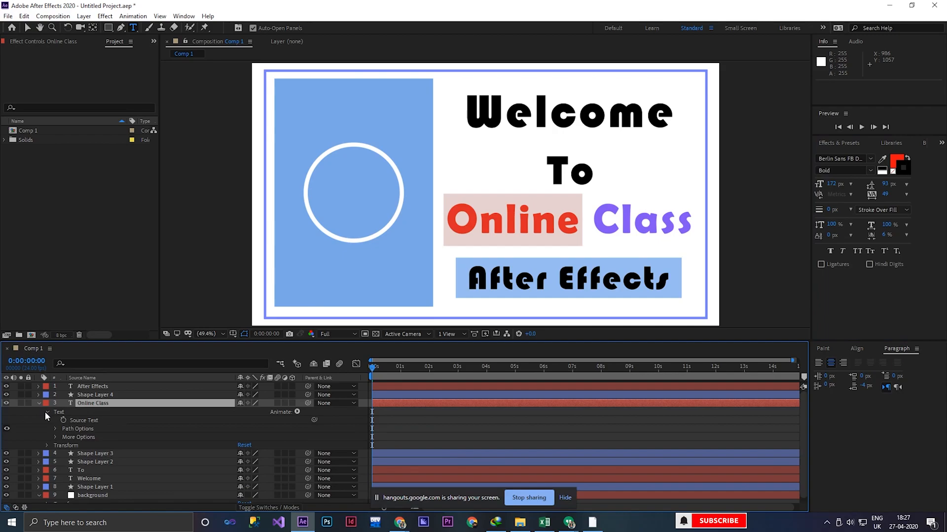
{"action": "left_click", "coordinate": [46, 411]}
{"action": "left_click", "coordinate": [46, 411]}
{"action": "left_click", "coordinate": [56, 413]}
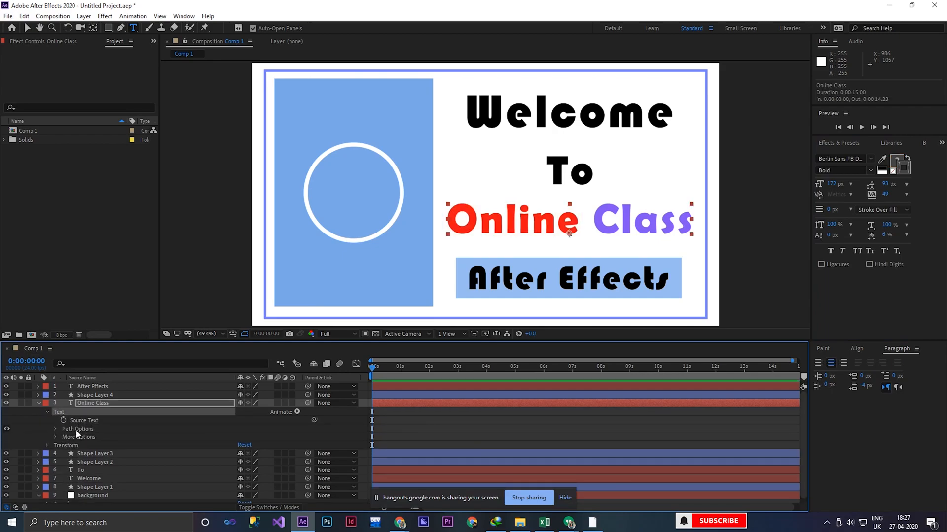
{"action": "left_click", "coordinate": [297, 413]}
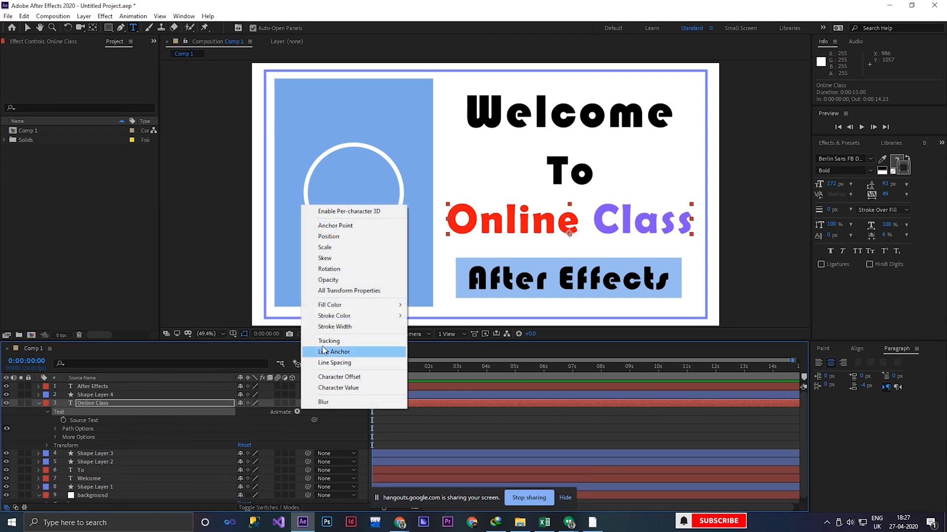
{"action": "mouse_move", "coordinate": [338, 319]}
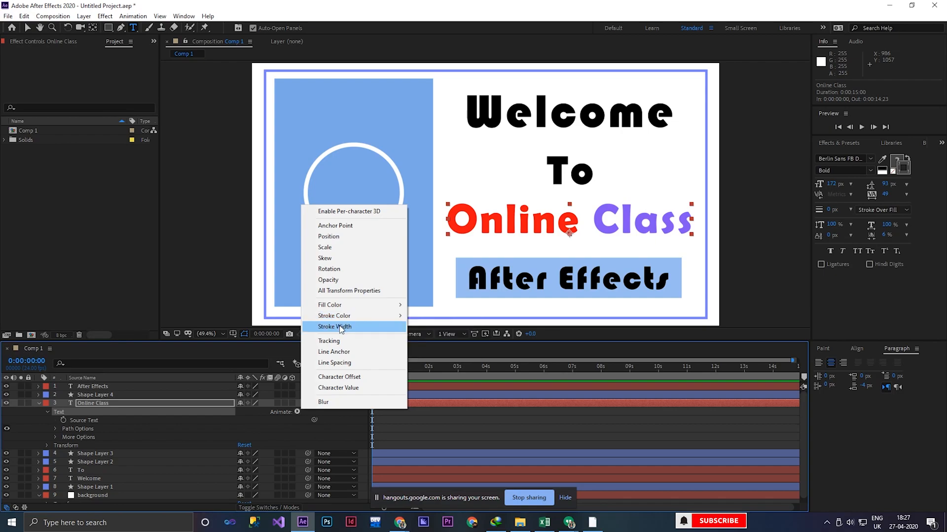
{"action": "left_click", "coordinate": [340, 328]}
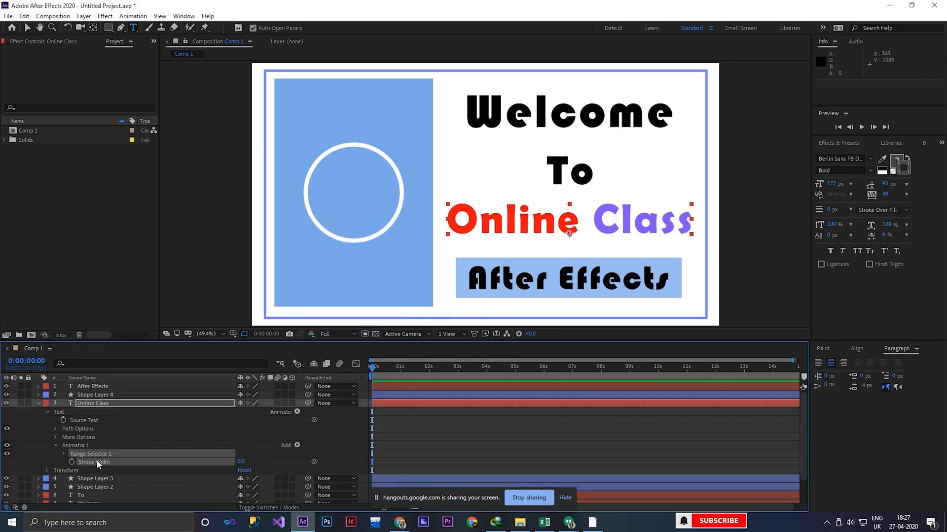
{"action": "left_click_drag", "start_coordinate": [241, 462], "coordinate": [243, 461]}
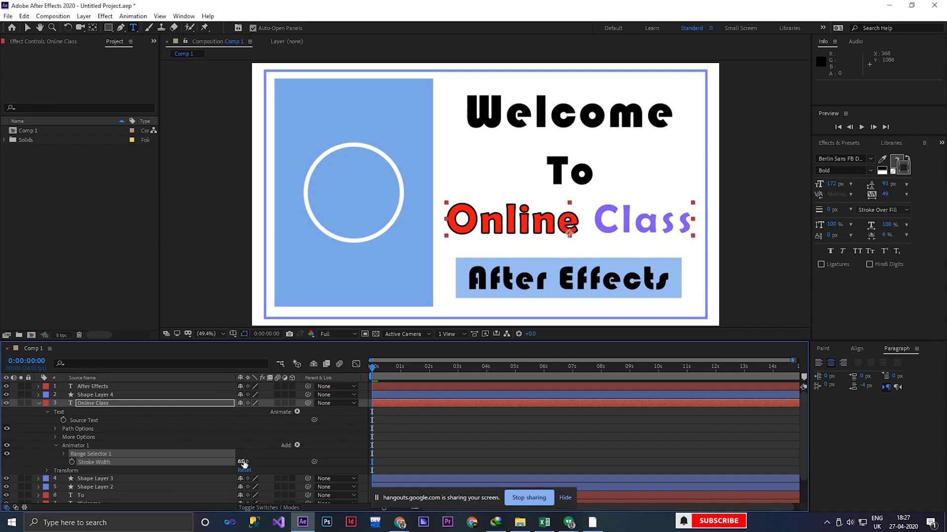
Step: Review the Online Class layer's text animator, its addable items and the list of properties available for animation
{"action": "scroll", "coordinate": [128, 444], "scroll_direction": "down", "scroll_amount": 1}
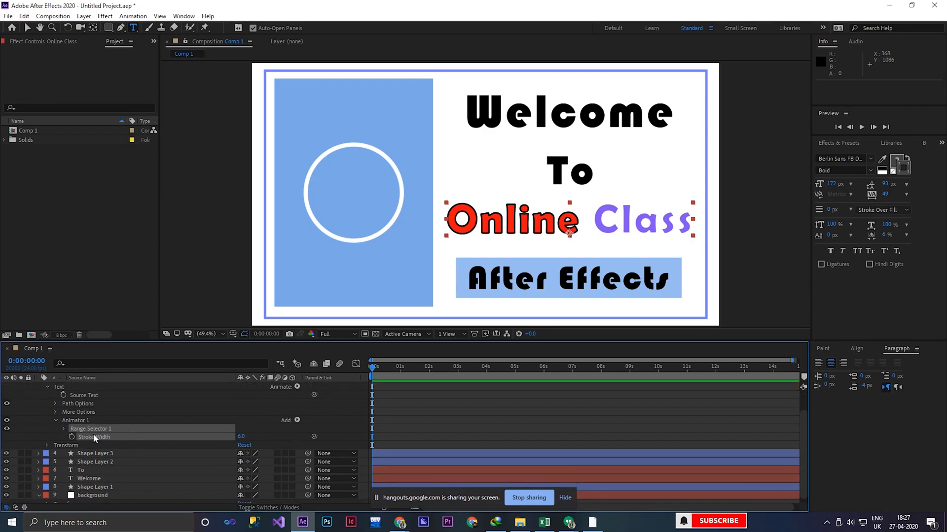
{"action": "scroll", "coordinate": [74, 429], "scroll_direction": "up", "scroll_amount": 1}
{"action": "left_click", "coordinate": [47, 411]}
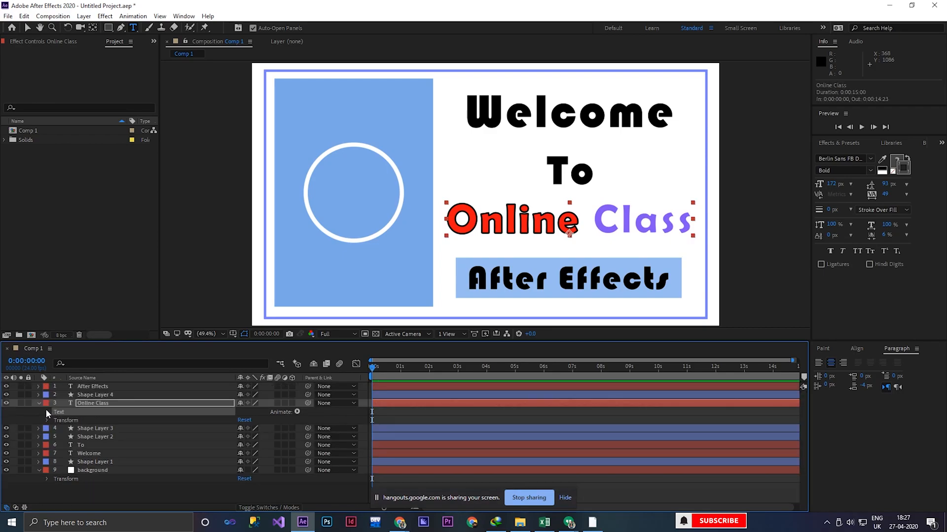
{"action": "left_click", "coordinate": [47, 412]}
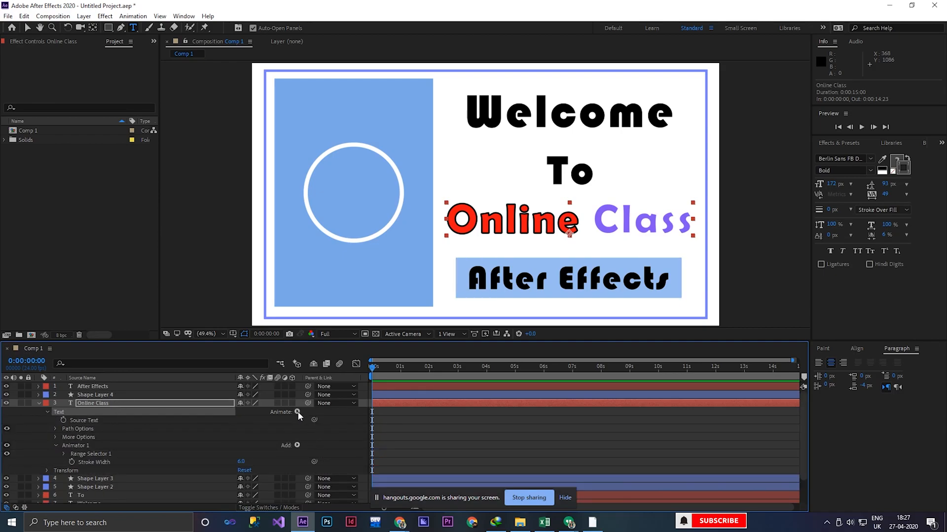
{"action": "left_click", "coordinate": [297, 446]}
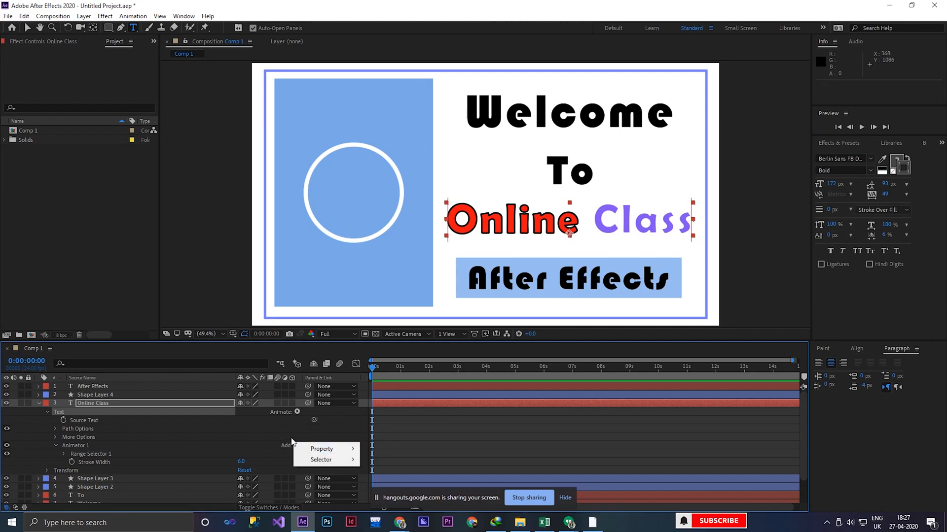
{"action": "left_click", "coordinate": [73, 412]}
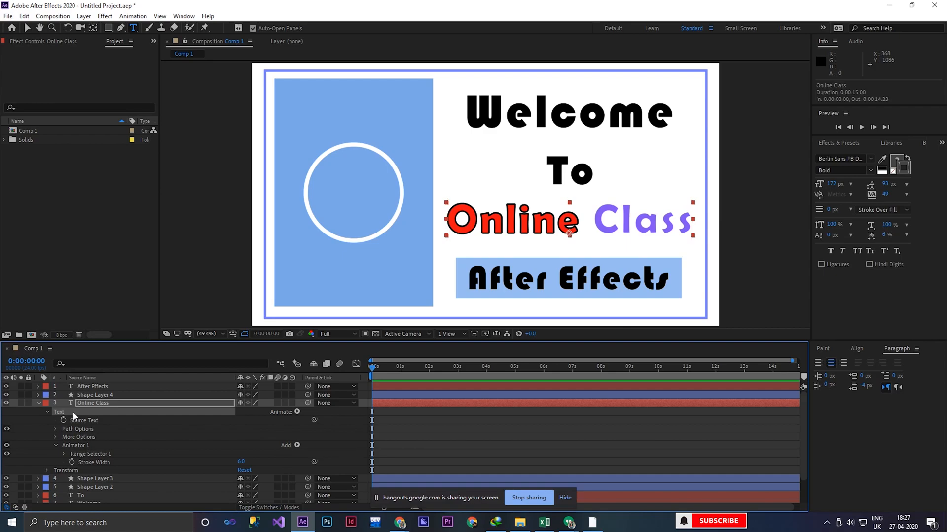
{"action": "left_click", "coordinate": [298, 412]}
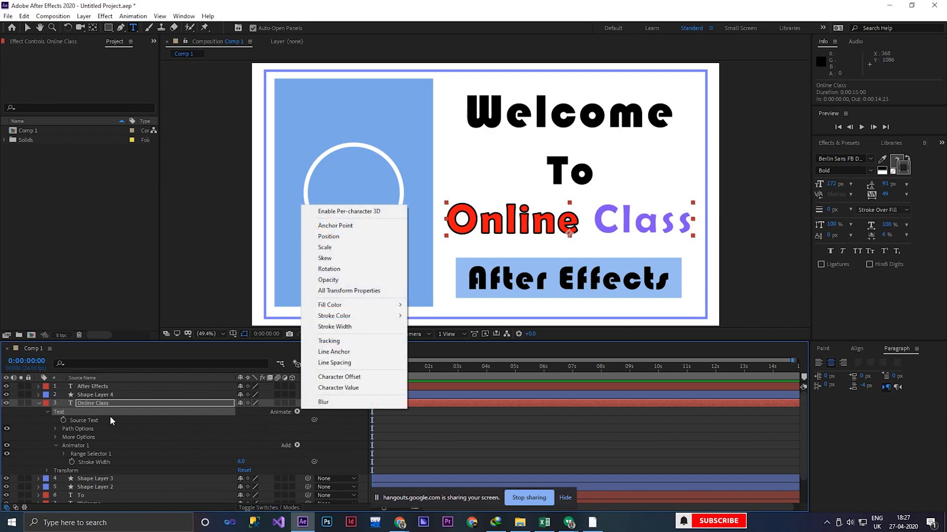
Step: Try a stroke width of 5 in the Online Class text animator
{"action": "left_click", "coordinate": [100, 418]}
{"action": "left_click", "coordinate": [297, 412]}
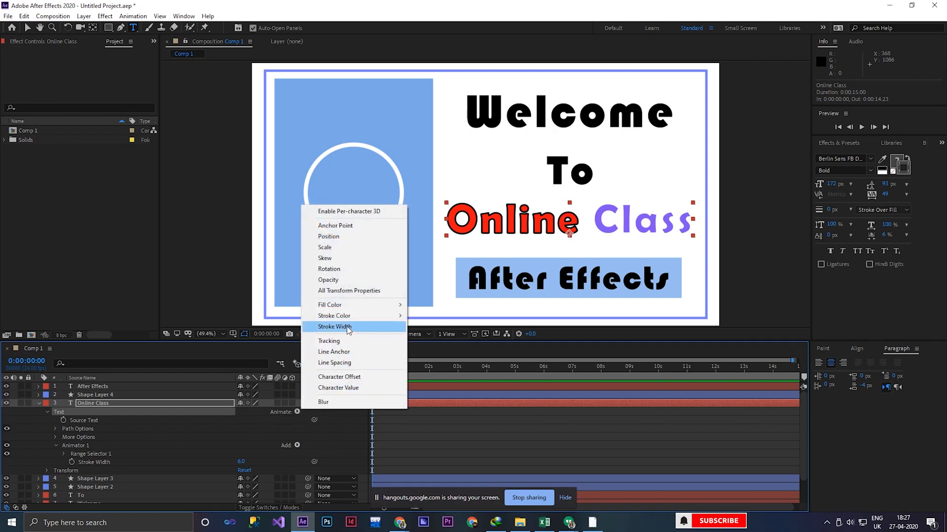
{"action": "left_click", "coordinate": [238, 462]}
{"action": "left_click", "coordinate": [239, 461]}
{"action": "left_click", "coordinate": [291, 460]}
{"action": "left_click_drag", "start_coordinate": [242, 464], "coordinate": [245, 466]}
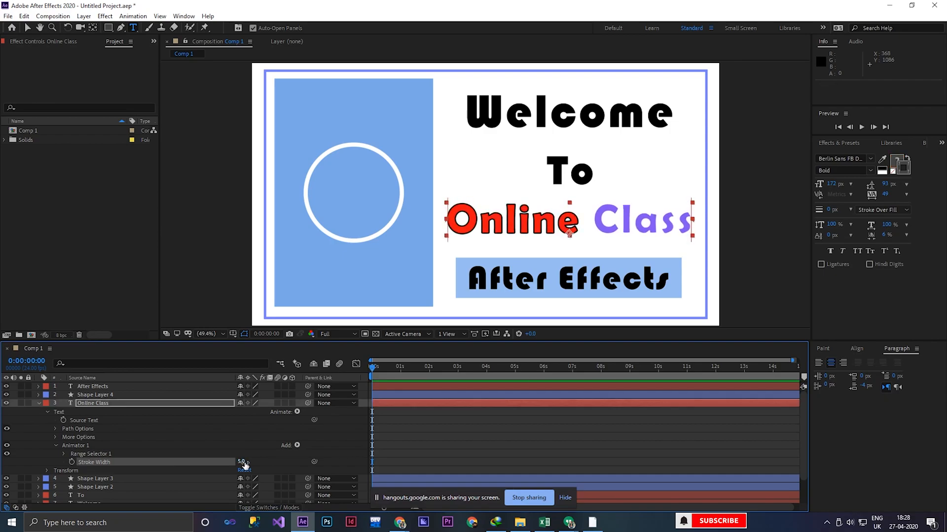
Step: Undo the Stroke Width animator on the Online Class text, keeping the red and purple fill colors, and collapse the layer
{"action": "key", "text": "ctrl+z"}
{"action": "key", "text": "ctrl+z"}
{"action": "key", "text": "ctrl+z"}
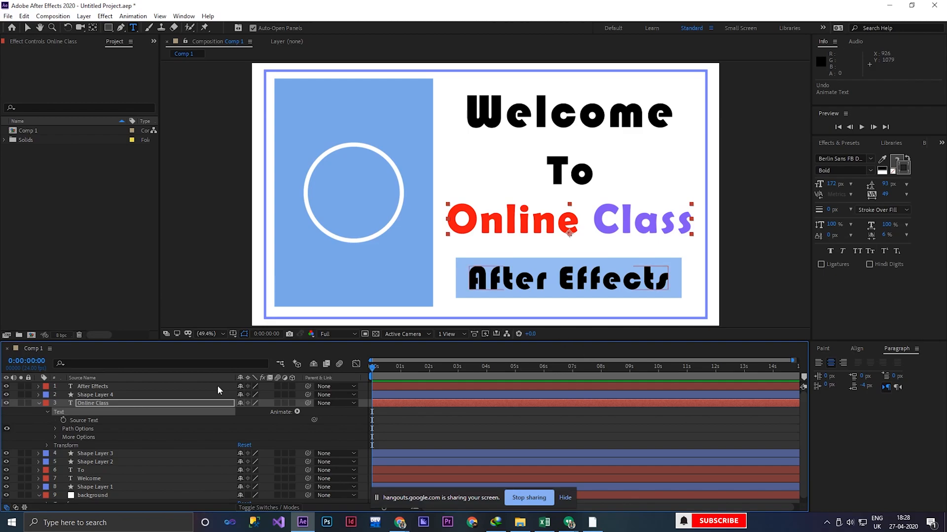
{"action": "key", "text": "ctrl+z"}
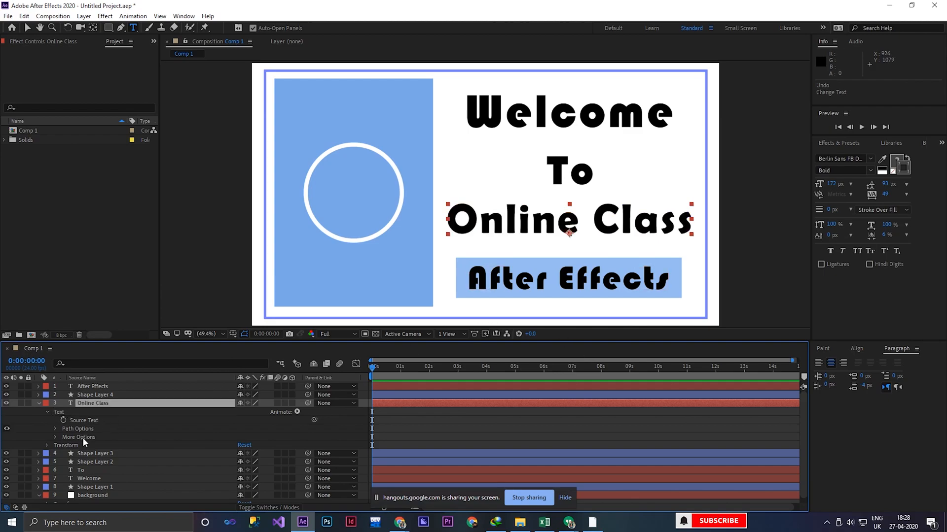
{"action": "left_click", "coordinate": [38, 404]}
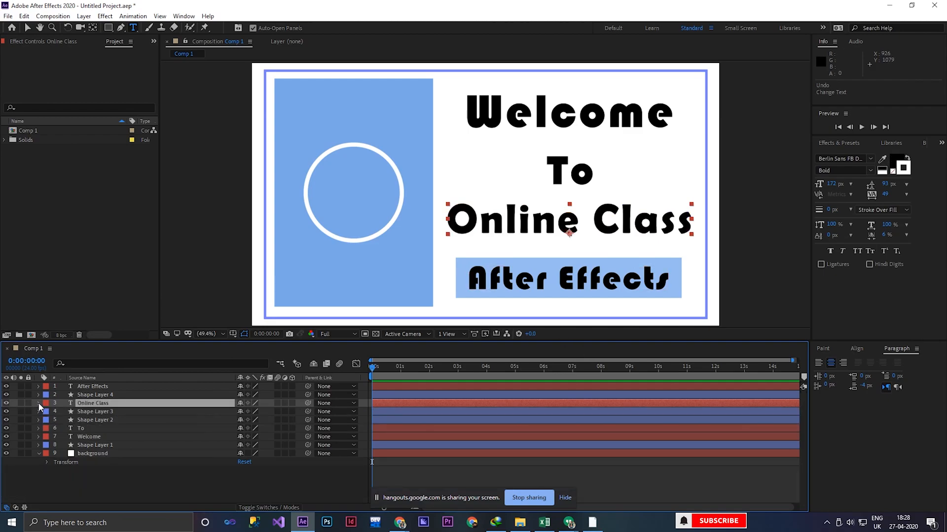
{"action": "key", "text": "ctrl+shift+z"}
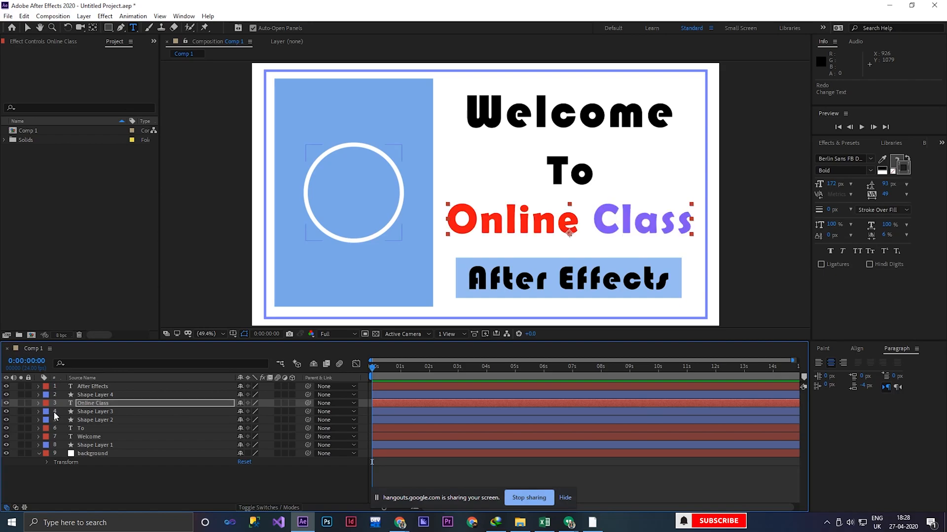
Step: Change the fill color of the letter T in the word To to lime green 9FF100
{"action": "left_click", "coordinate": [571, 178]}
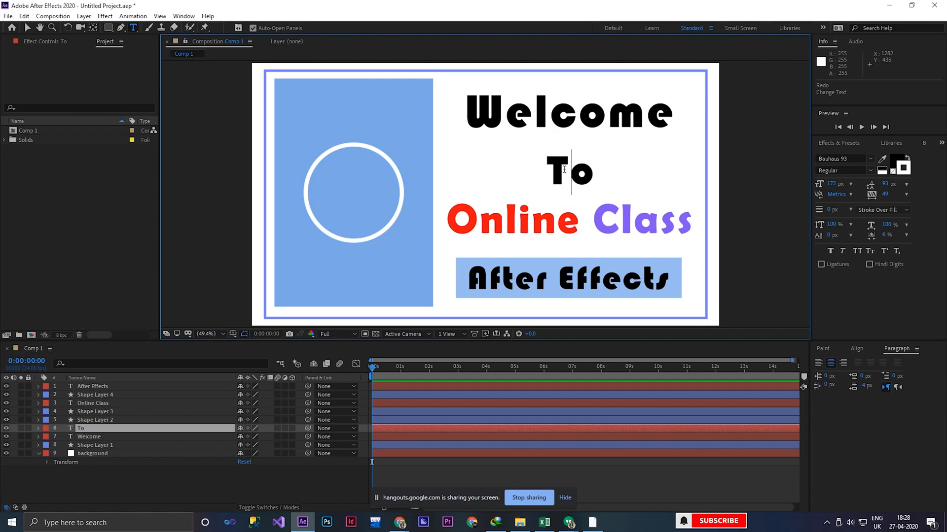
{"action": "left_click_drag", "start_coordinate": [547, 168], "coordinate": [569, 159]}
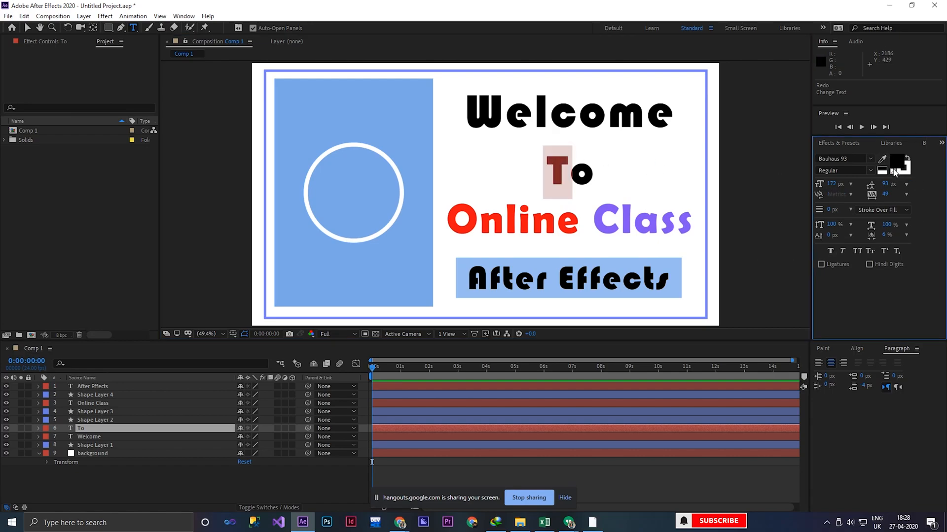
{"action": "left_click", "coordinate": [896, 162]}
{"action": "left_click_drag", "start_coordinate": [231, 212], "coordinate": [232, 250]}
{"action": "left_click", "coordinate": [208, 175]}
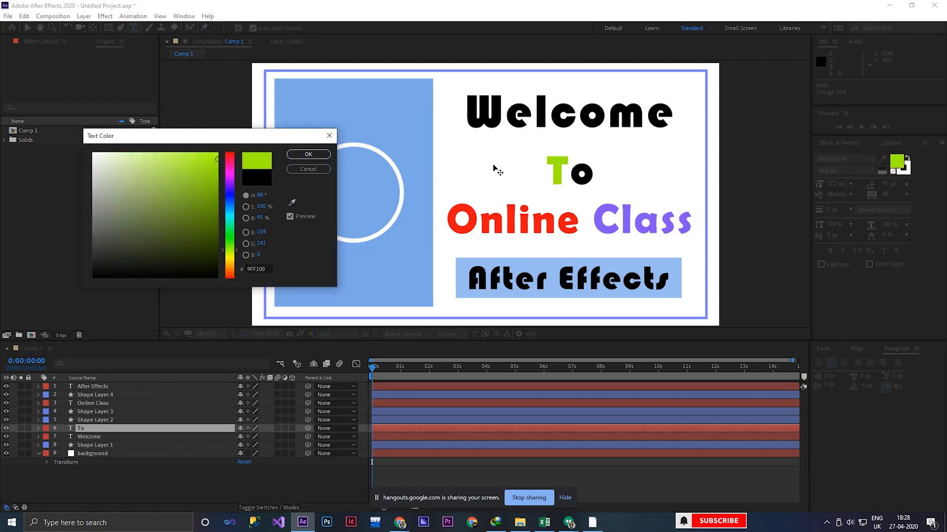
{"action": "left_click", "coordinate": [308, 154]}
Step: Change the fill color of the letter o in the word To to blue and finish editing the text
{"action": "left_click_drag", "start_coordinate": [601, 173], "coordinate": [569, 173]}
{"action": "left_click", "coordinate": [900, 165]}
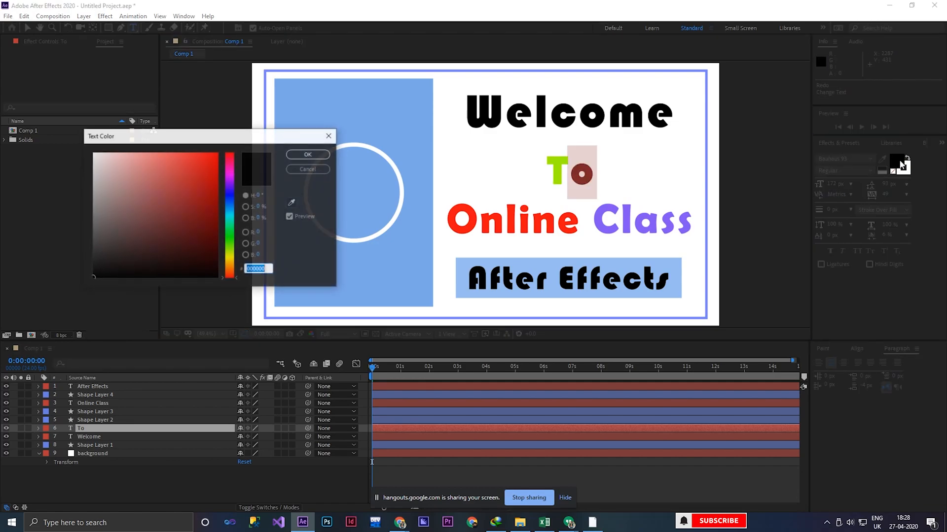
{"action": "left_click", "coordinate": [229, 218]}
{"action": "left_click_drag", "start_coordinate": [230, 220], "coordinate": [229, 211]}
{"action": "left_click", "coordinate": [197, 195]}
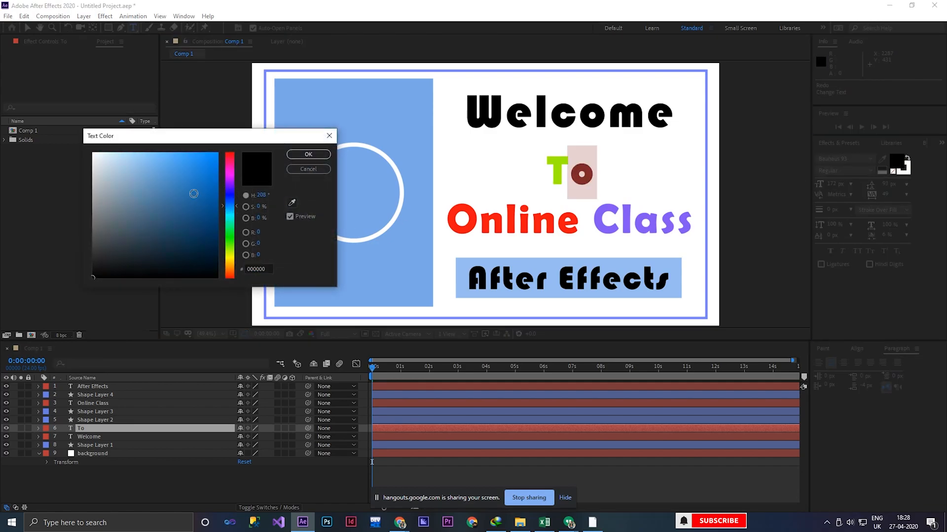
{"action": "left_click", "coordinate": [308, 155]}
{"action": "left_click", "coordinate": [599, 211]}
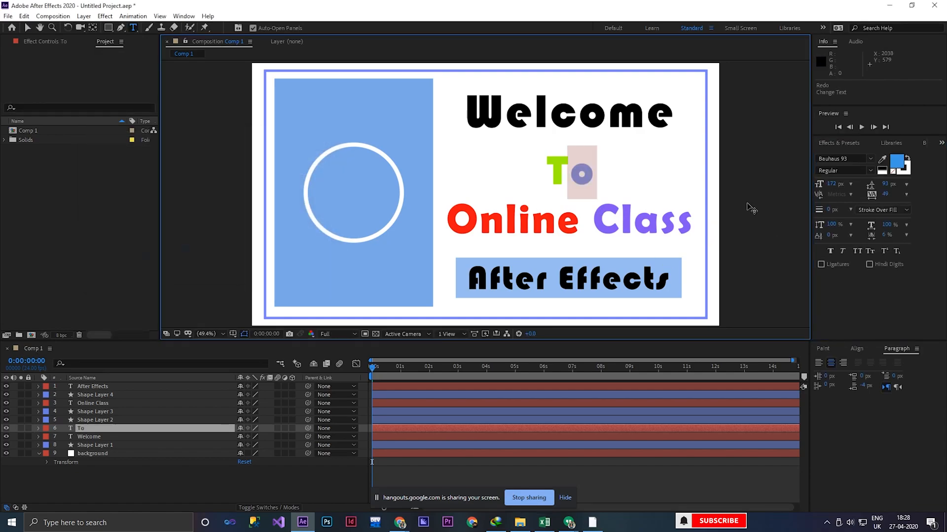
{"action": "left_click", "coordinate": [131, 478]}
{"action": "left_click", "coordinate": [131, 483]}
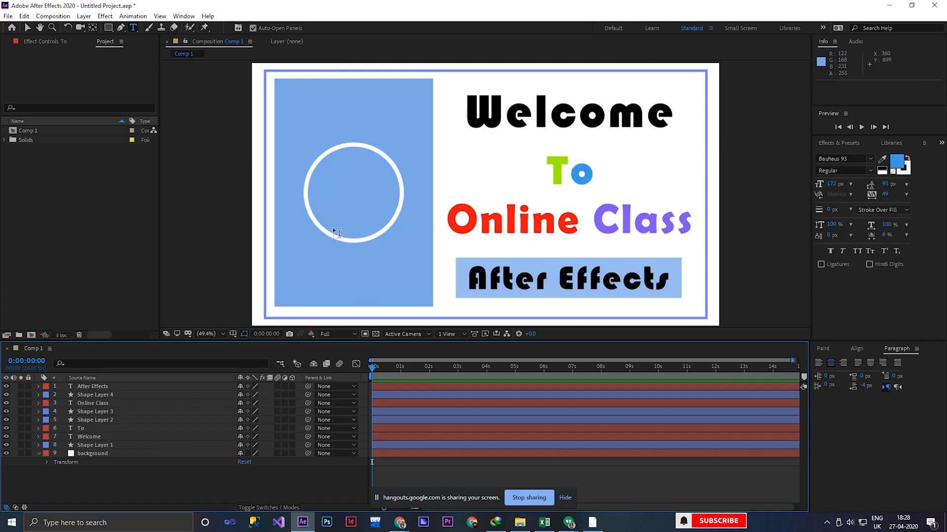
Step: Select the white ring in the composition and rename its shape layer to circle
{"action": "left_click", "coordinate": [25, 28]}
{"action": "left_click", "coordinate": [329, 151]}
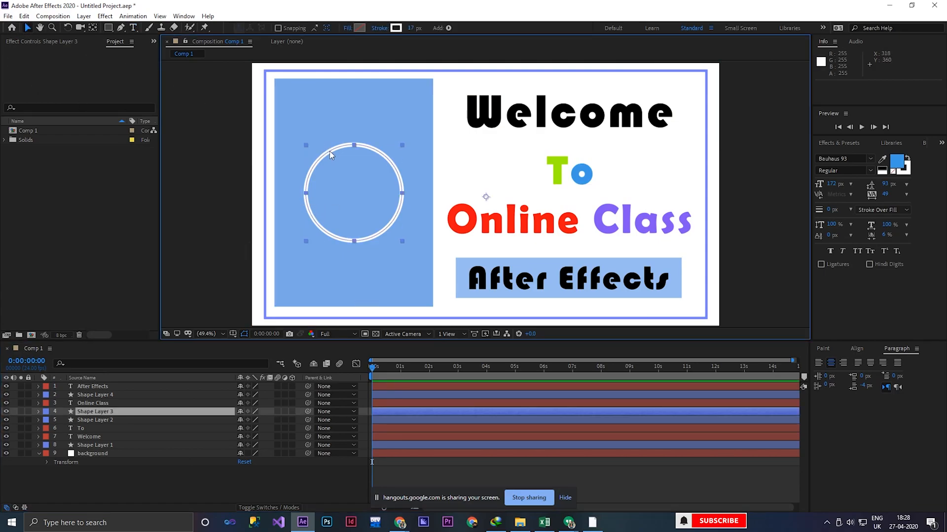
{"action": "left_click", "coordinate": [37, 411]}
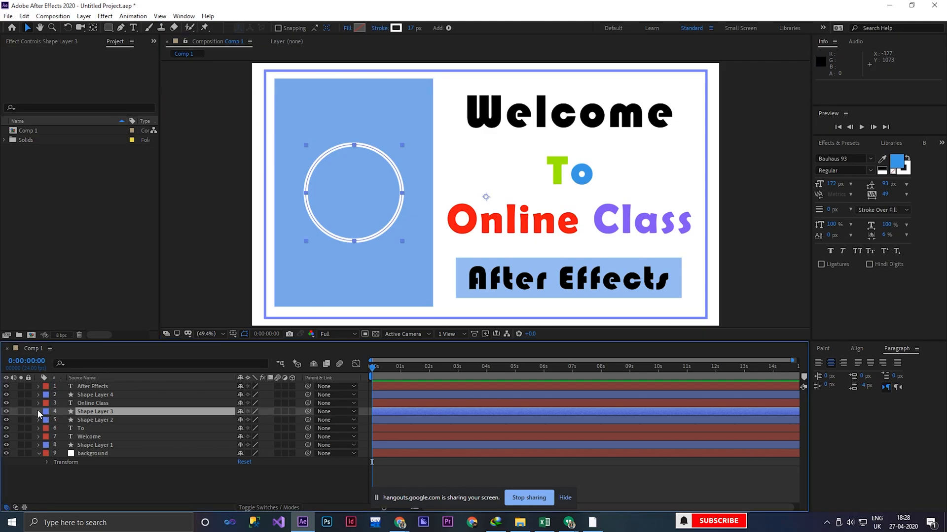
{"action": "left_click", "coordinate": [38, 412]}
{"action": "left_click", "coordinate": [39, 412]}
{"action": "left_click", "coordinate": [94, 413]}
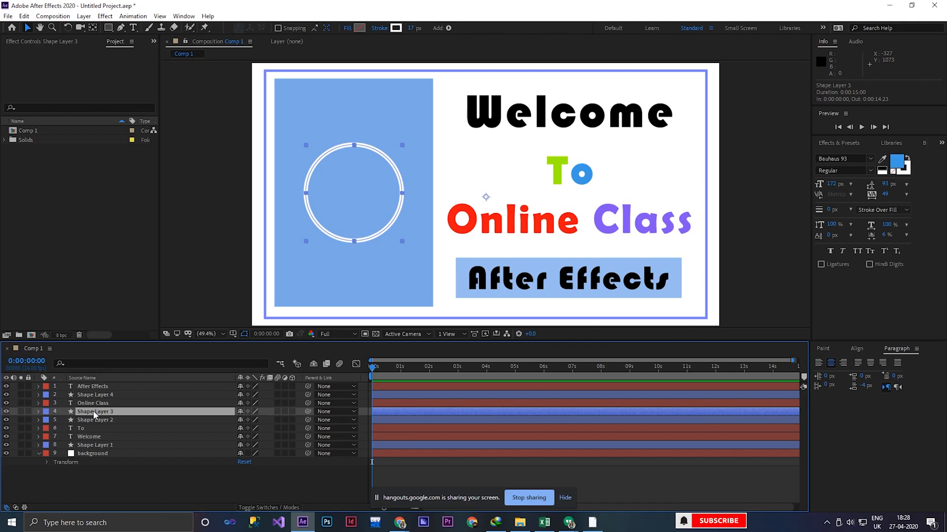
{"action": "right_click", "coordinate": [109, 413]}
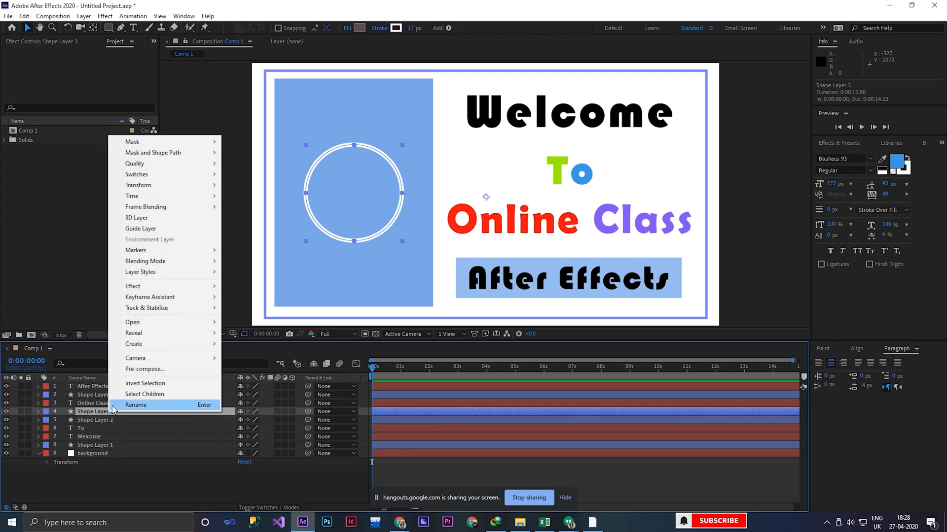
{"action": "left_click", "coordinate": [128, 406]}
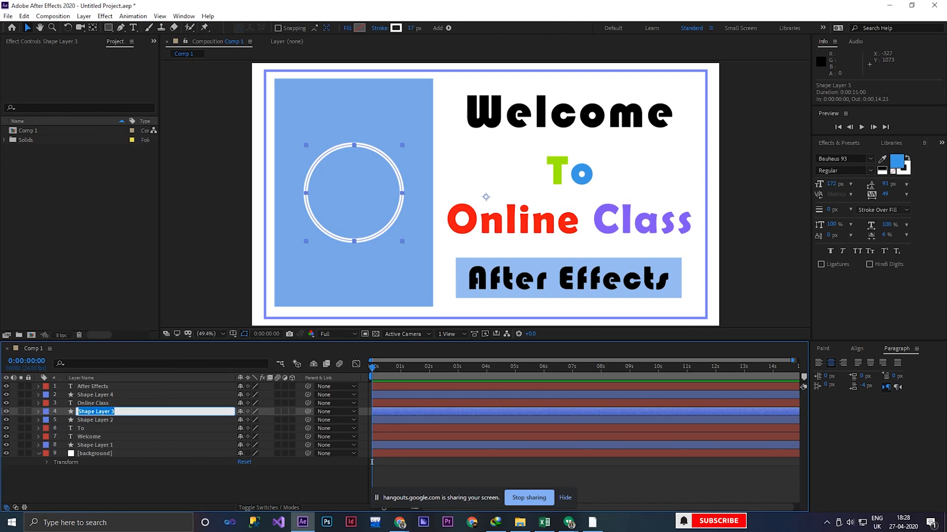
{"action": "type", "text": "circle"}
{"action": "key", "text": "Return"}
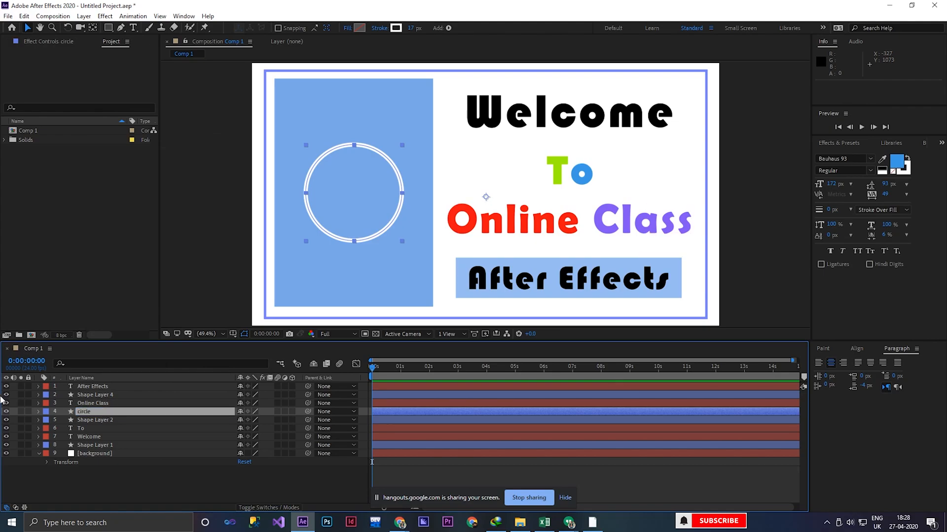
Step: Expand the circle layer's Ellipse 1 stroke properties and set the stroke width to 34
{"action": "left_click", "coordinate": [39, 412]}
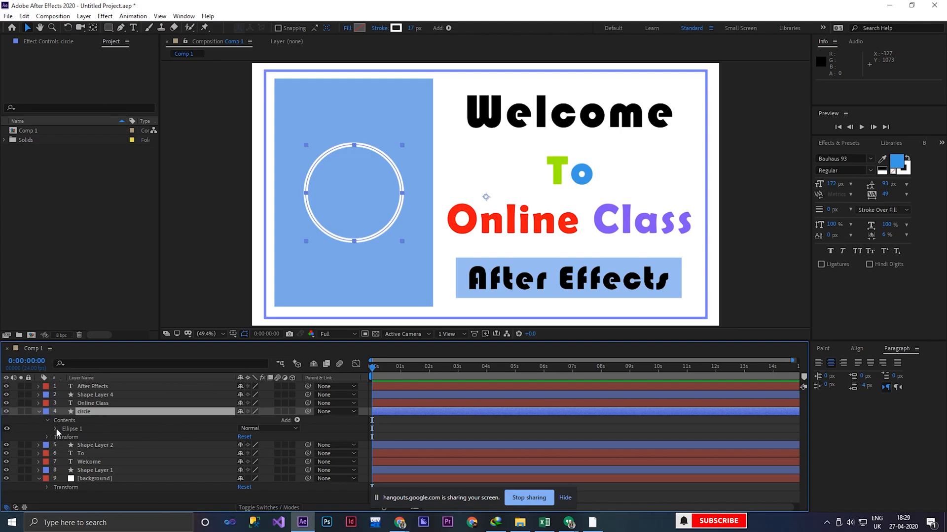
{"action": "left_click", "coordinate": [55, 428]}
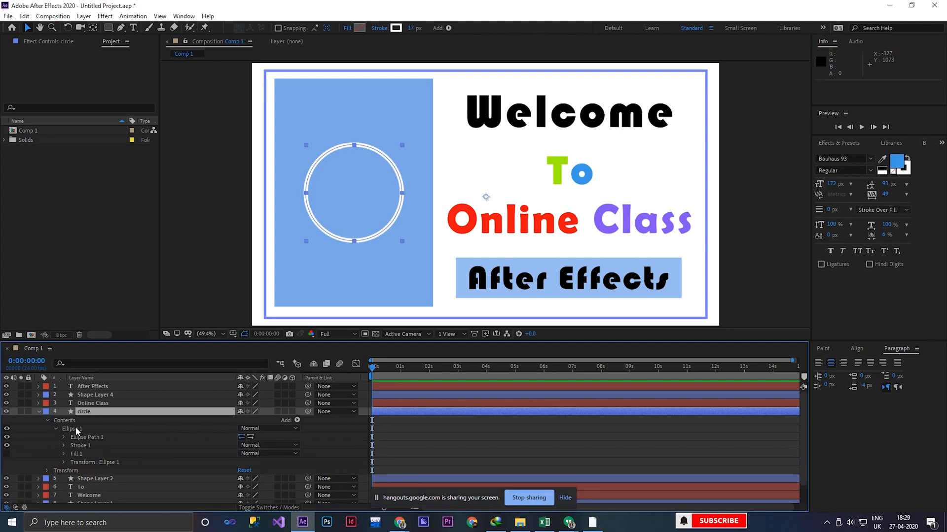
{"action": "left_click", "coordinate": [296, 421]}
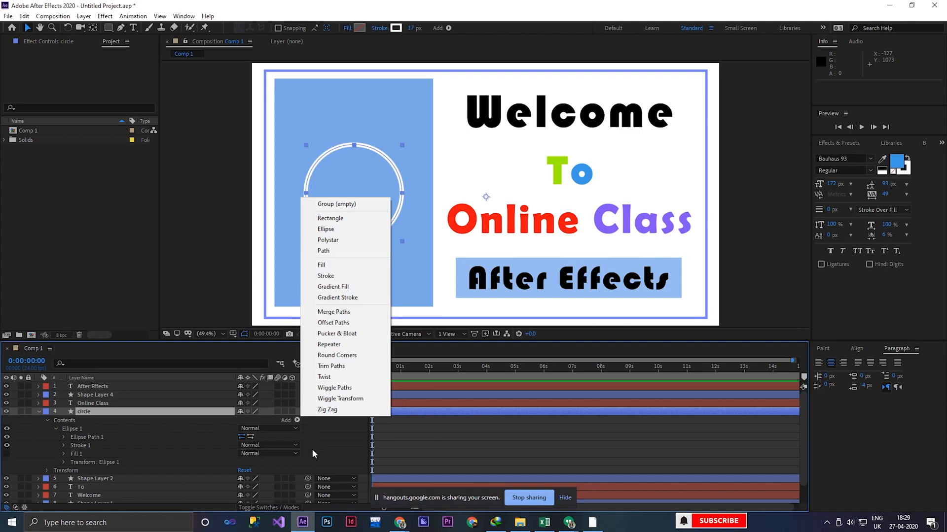
{"action": "left_click", "coordinate": [131, 444]}
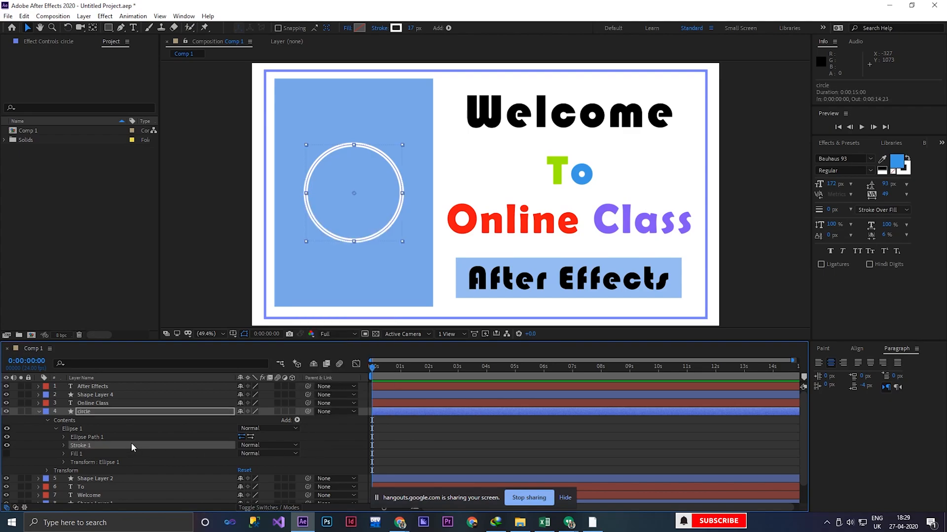
{"action": "left_click", "coordinate": [63, 446]}
{"action": "scroll", "coordinate": [195, 432], "scroll_direction": "down", "scroll_amount": 3}
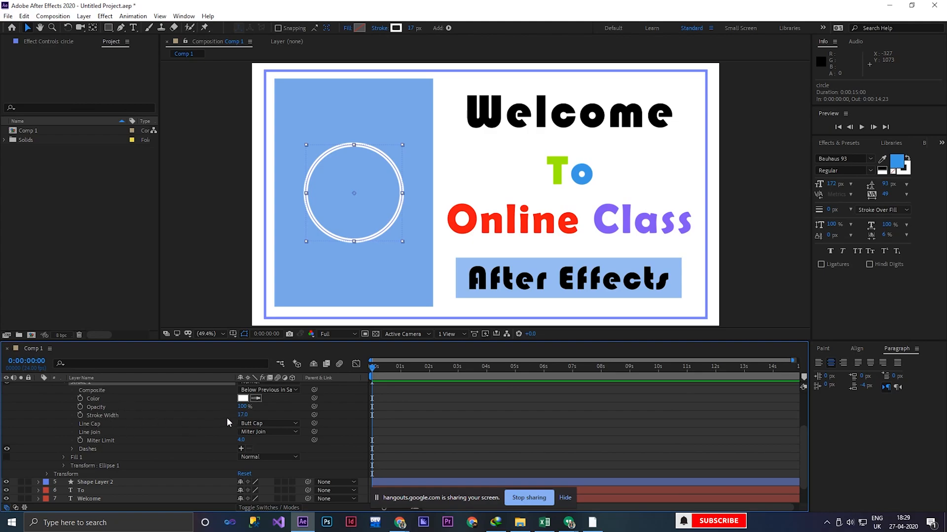
{"action": "left_click_drag", "start_coordinate": [242, 415], "coordinate": [251, 416]}
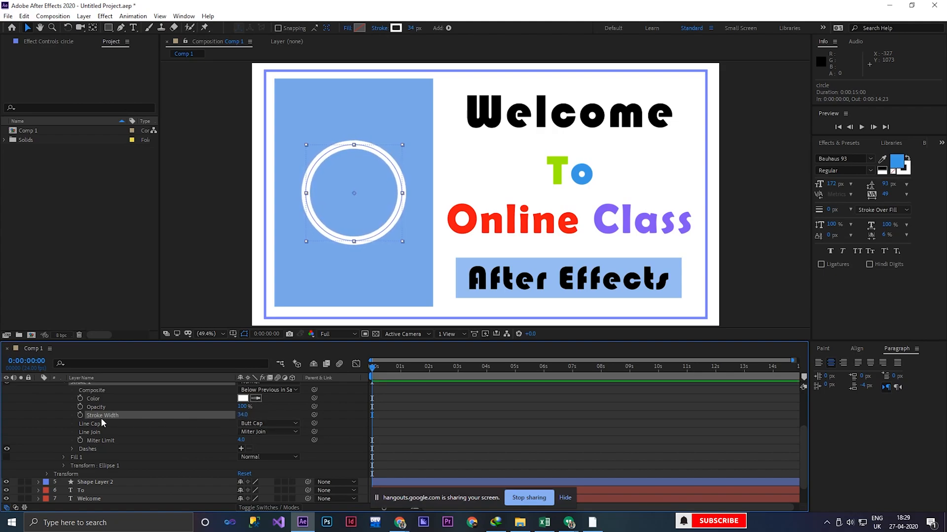
Step: Try Round Cap as the circle stroke's line cap and return it to Butt Cap
{"action": "left_click", "coordinate": [268, 424]}
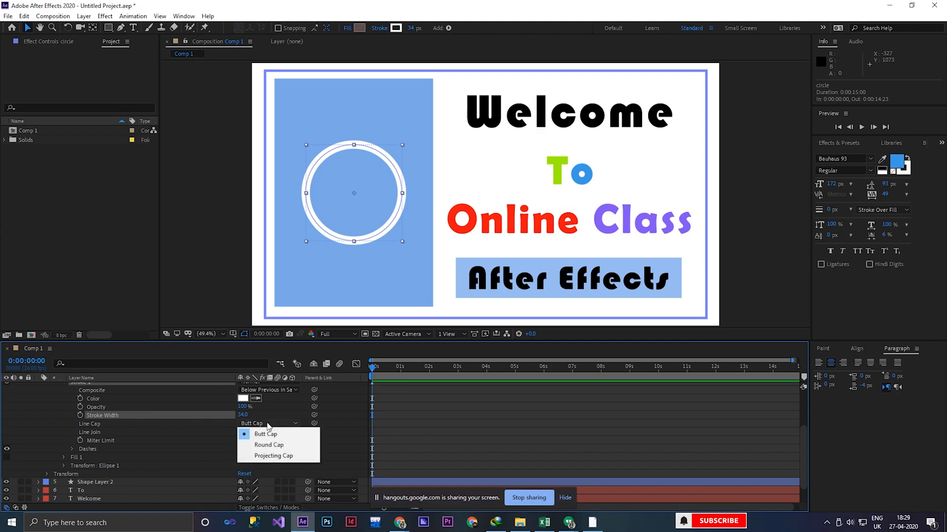
{"action": "left_click", "coordinate": [268, 445]}
{"action": "left_click", "coordinate": [270, 424]}
{"action": "left_click", "coordinate": [271, 435]}
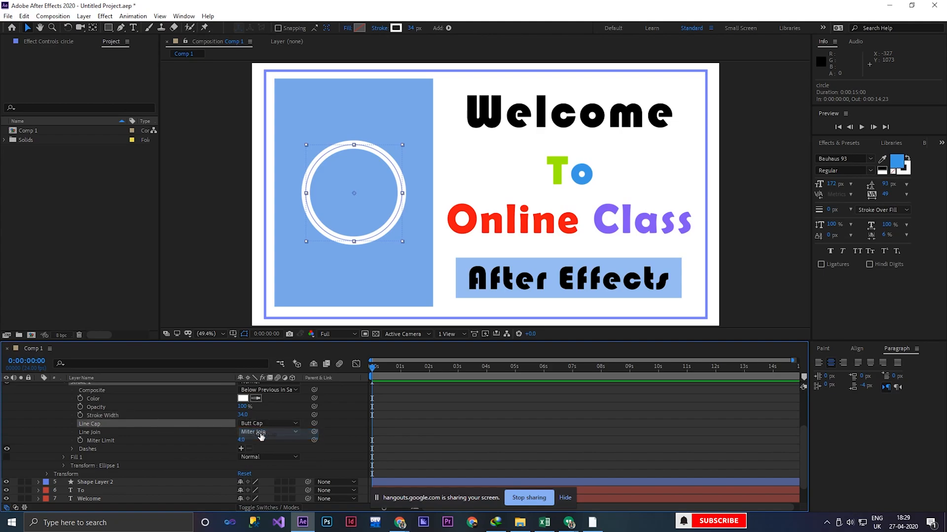
Step: Open the Dashes settings of the circle's stroke
{"action": "left_click", "coordinate": [75, 448]}
{"action": "left_click", "coordinate": [73, 449]}
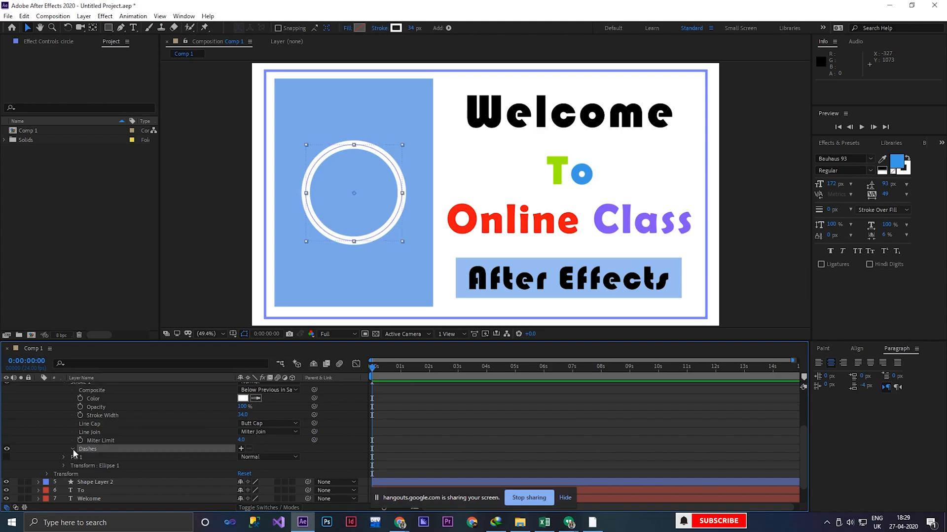
Step: Add a dash and a gap to the circle's stroke, using Round Cap line ends and a gap of 42
{"action": "left_click", "coordinate": [242, 450]}
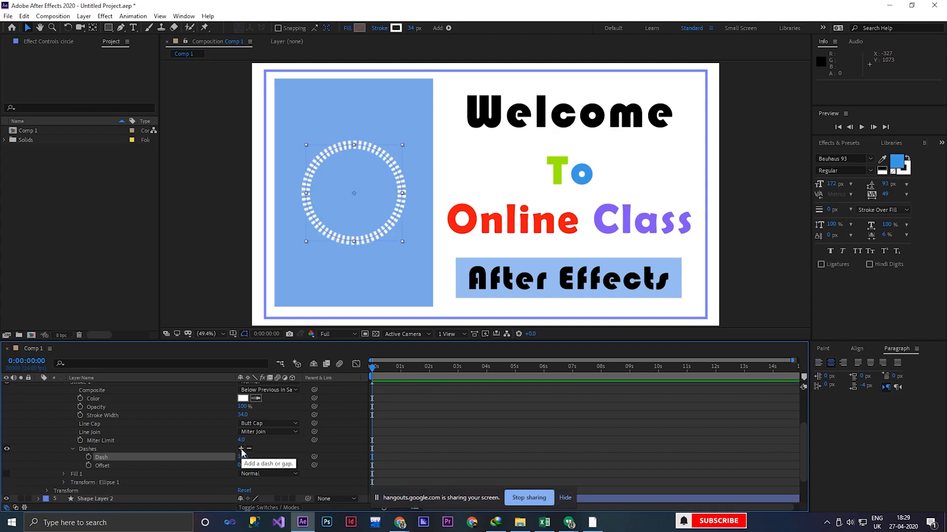
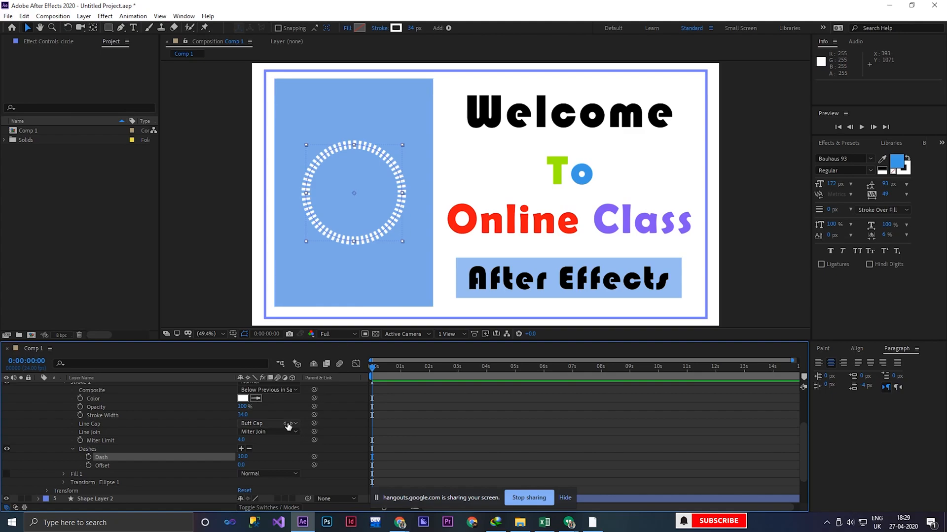
{"action": "left_click", "coordinate": [268, 424]}
{"action": "left_click", "coordinate": [275, 446]}
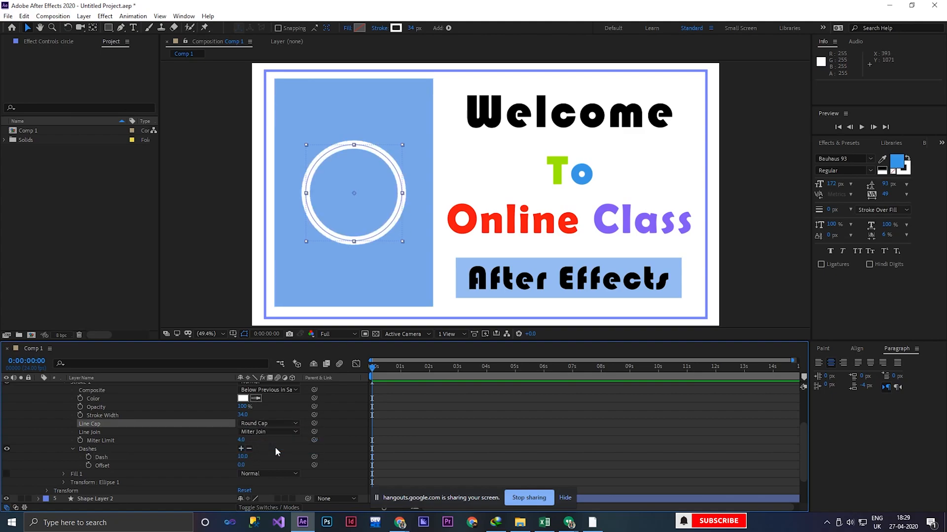
{"action": "left_click", "coordinate": [241, 449]}
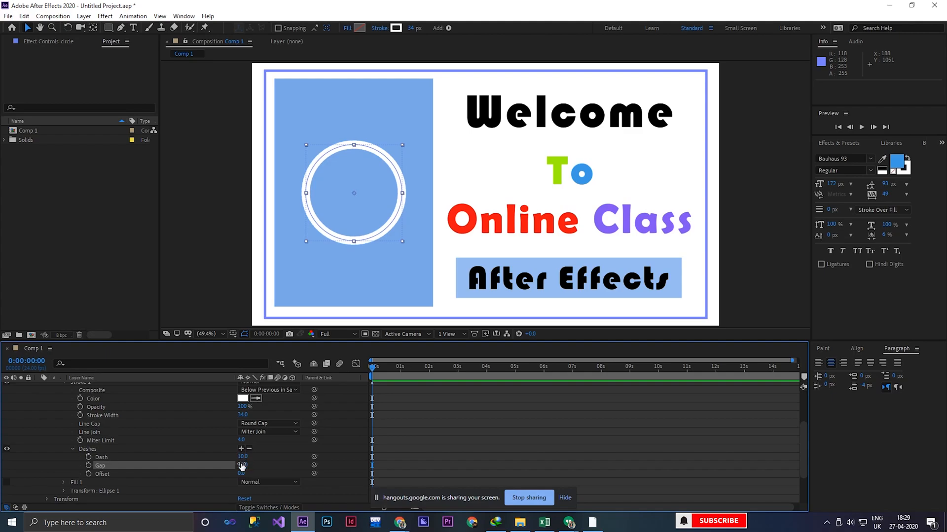
{"action": "left_click_drag", "start_coordinate": [242, 467], "coordinate": [257, 466]}
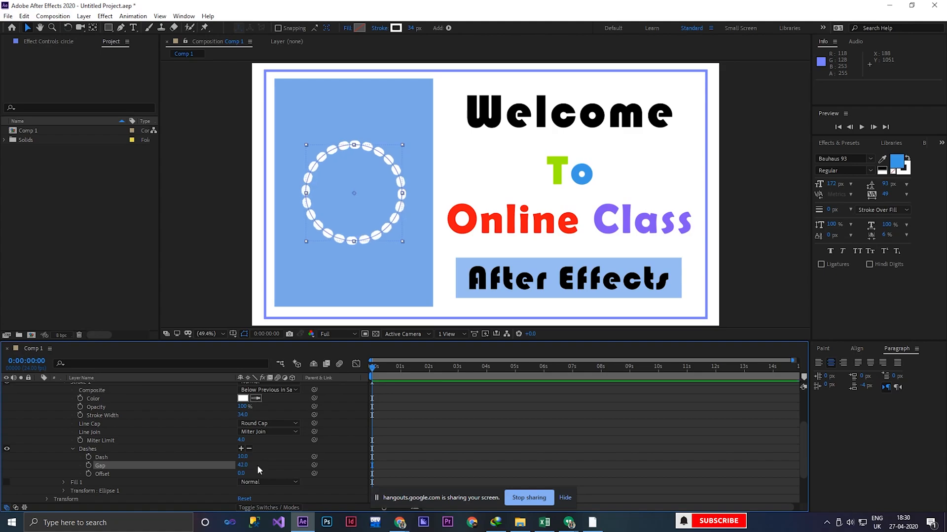
Step: Widen the gap between the circle's stroke dashes to 68
{"action": "left_click", "coordinate": [130, 457]}
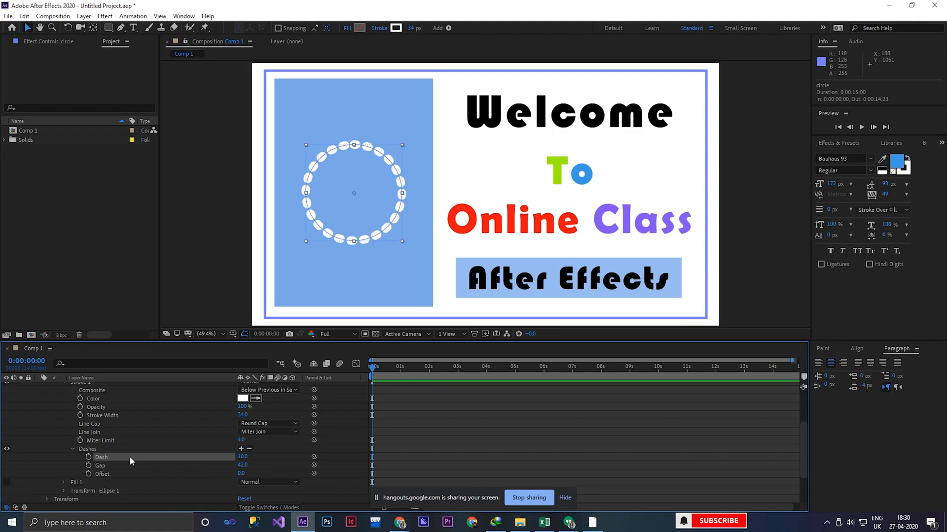
{"action": "left_click", "coordinate": [243, 466]}
{"action": "type", "text": "34"}
{"action": "key", "text": "Return"}
{"action": "left_click_drag", "start_coordinate": [243, 468], "coordinate": [261, 471]}
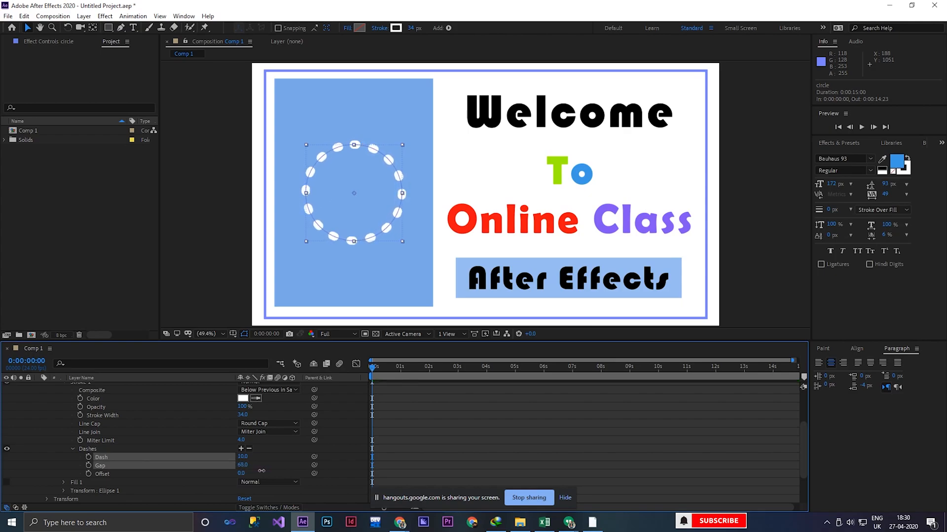
Step: Try the Butt Cap, Round Cap and Projecting Cap line ends on the circle's dashes, finishing on Round Cap
{"action": "left_click", "coordinate": [269, 424]}
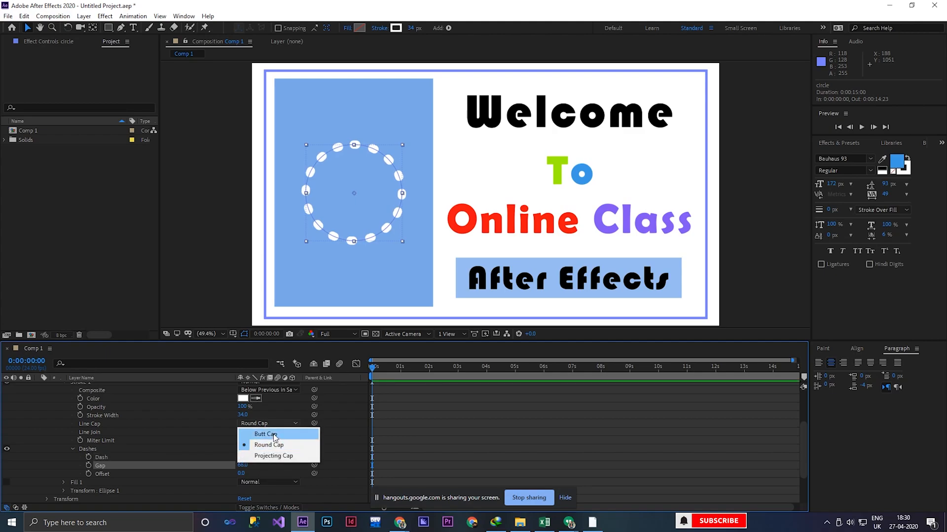
{"action": "left_click", "coordinate": [275, 435]}
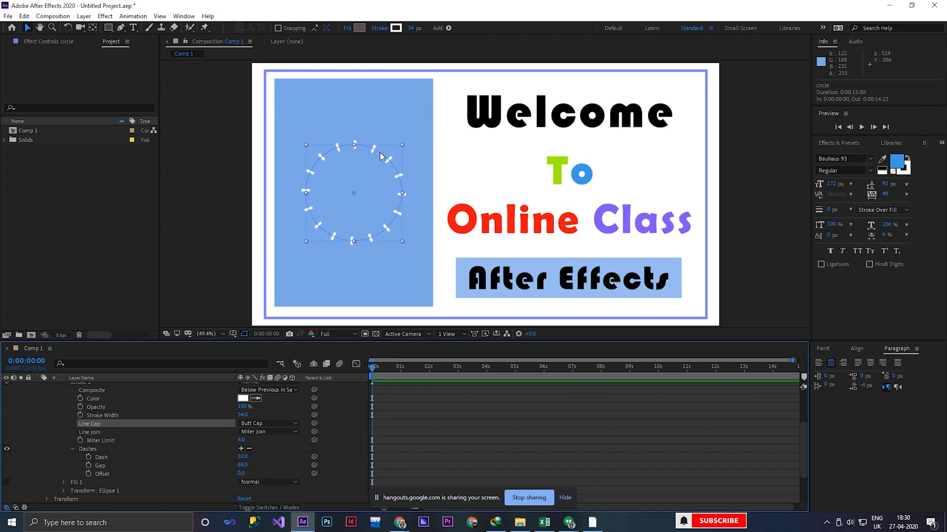
{"action": "left_click", "coordinate": [274, 424]}
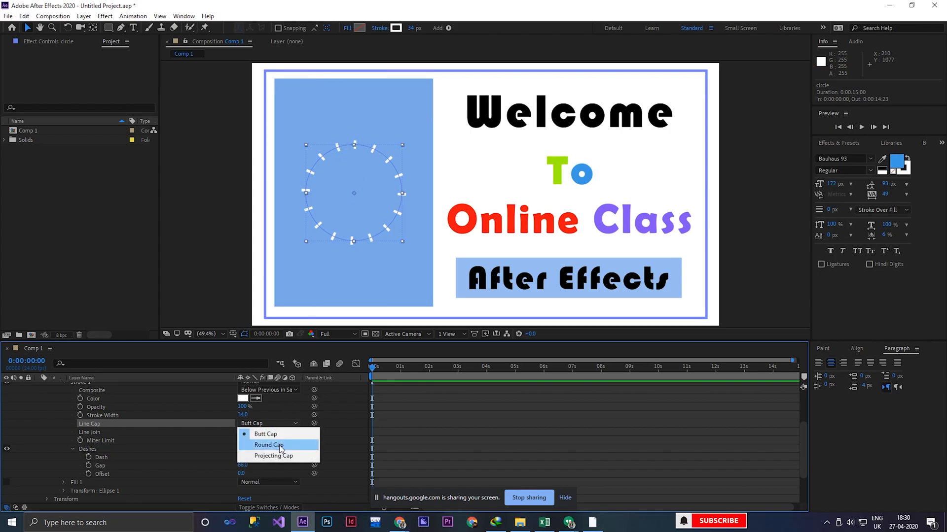
{"action": "left_click", "coordinate": [279, 445]}
{"action": "left_click", "coordinate": [280, 424]}
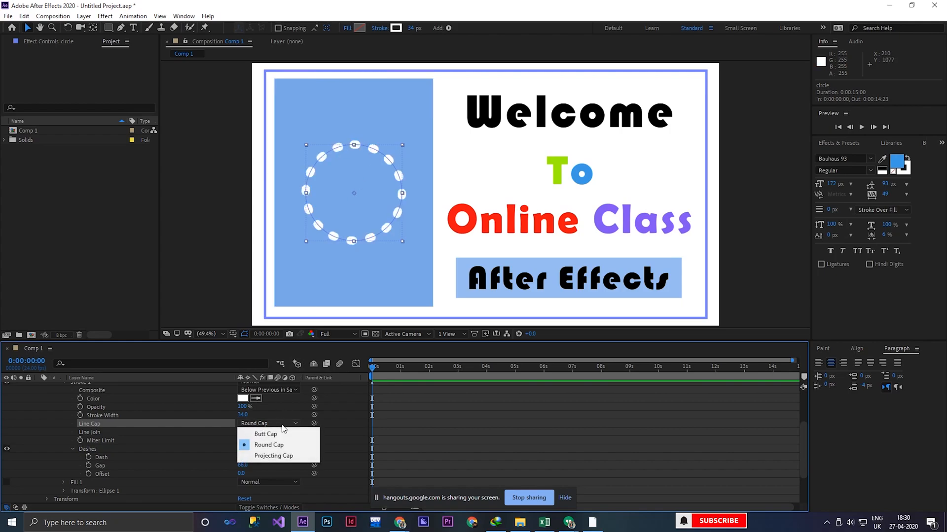
{"action": "left_click", "coordinate": [280, 456]}
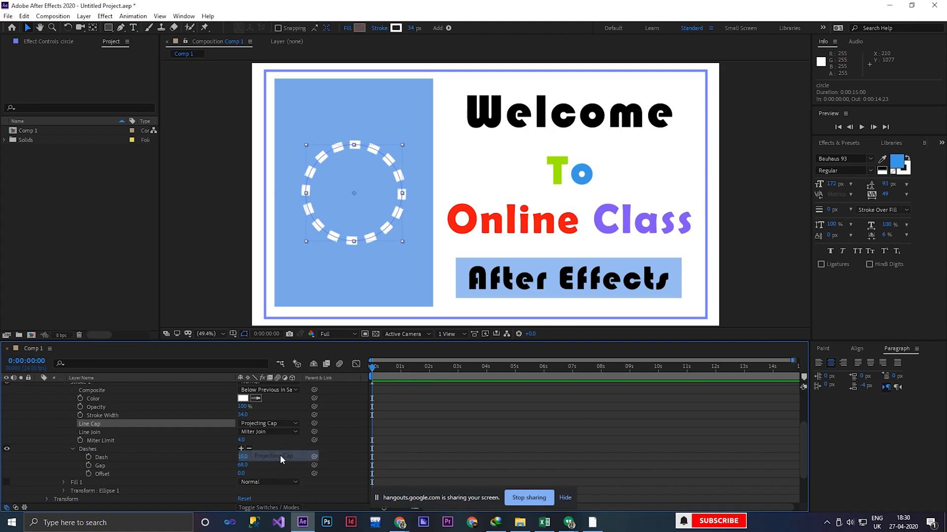
{"action": "left_click", "coordinate": [286, 425]}
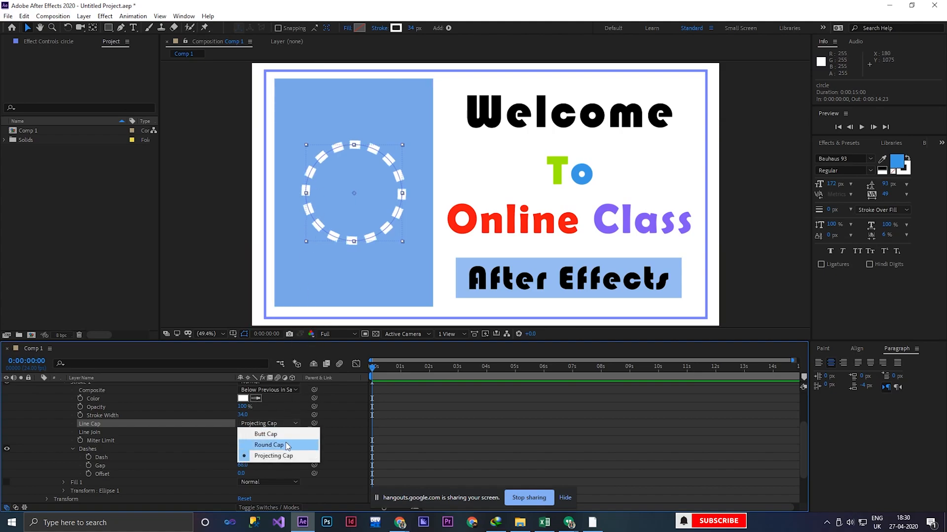
{"action": "left_click", "coordinate": [265, 434]}
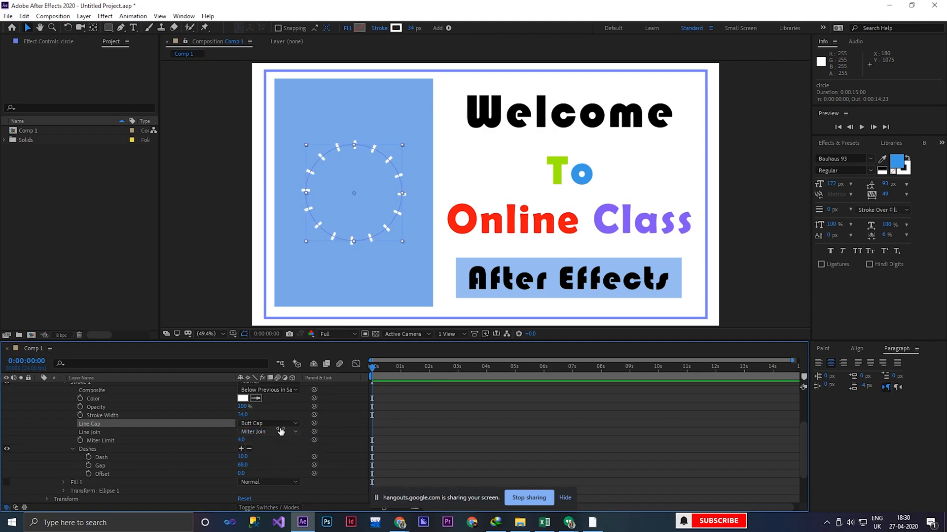
{"action": "left_click", "coordinate": [284, 424]}
{"action": "left_click", "coordinate": [279, 445]}
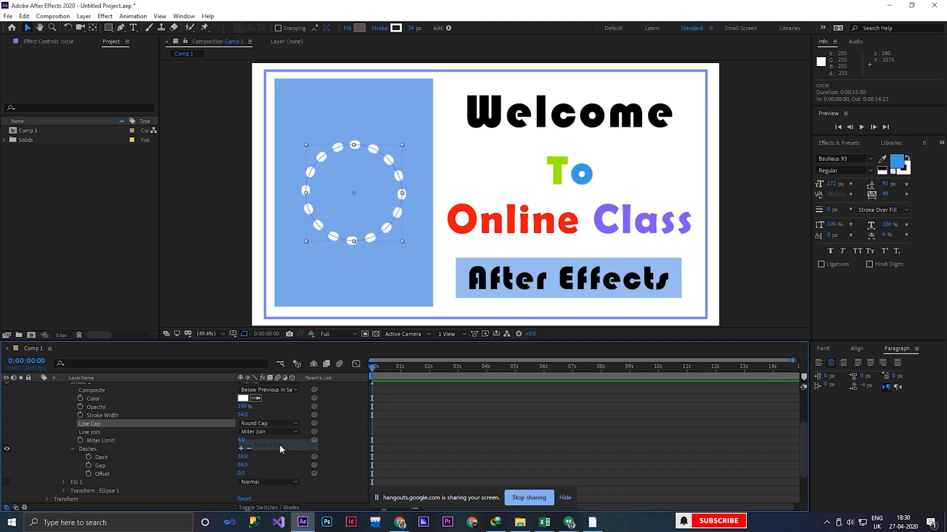
Step: Try Round Join as the stroke's line join and restore Miter Join
{"action": "left_click", "coordinate": [283, 432]}
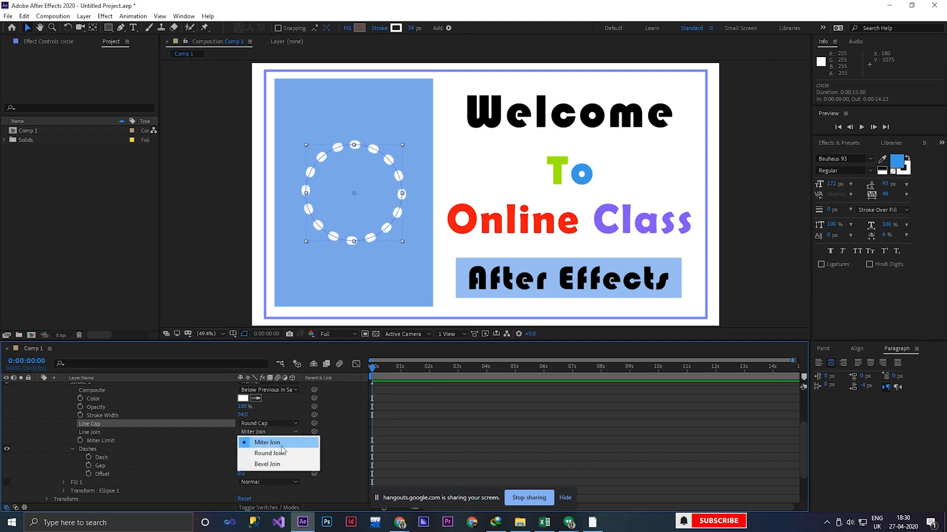
{"action": "left_click", "coordinate": [279, 452]}
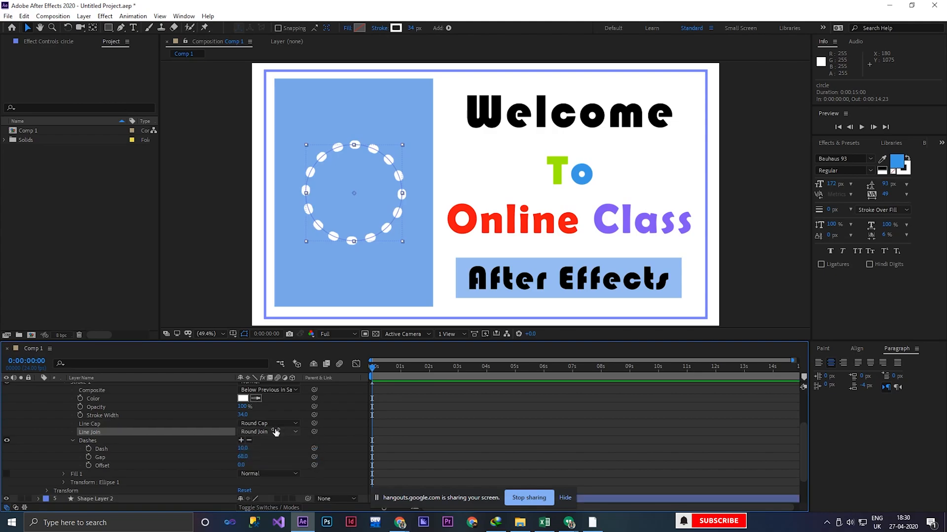
{"action": "left_click", "coordinate": [276, 431]}
{"action": "left_click", "coordinate": [277, 441]}
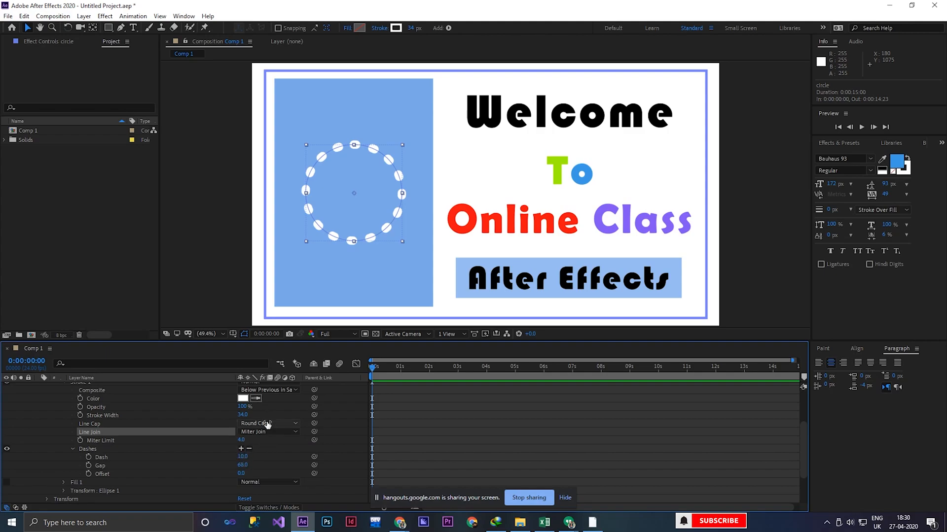
Step: Set the circle stroke's line cap to Projecting Cap and slightly lengthen its dashes
{"action": "left_click", "coordinate": [267, 423]}
{"action": "left_click", "coordinate": [261, 433]}
{"action": "left_click", "coordinate": [264, 423]}
{"action": "left_click", "coordinate": [262, 448]}
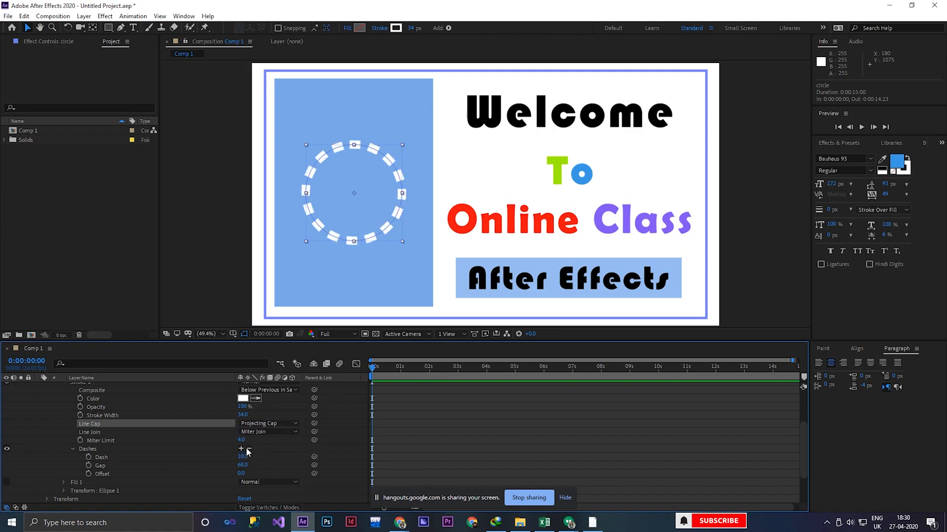
{"action": "left_click_drag", "start_coordinate": [243, 460], "coordinate": [245, 458]}
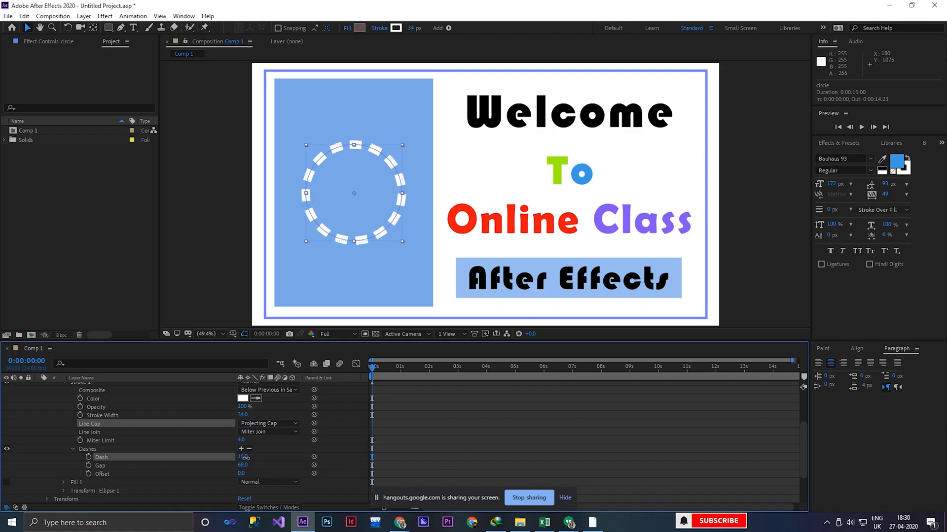
Step: Collapse the circle layer's properties, duplicate the layer and select the copy
{"action": "left_click", "coordinate": [73, 450]}
{"action": "scroll", "coordinate": [81, 415], "scroll_direction": "up", "scroll_amount": 1}
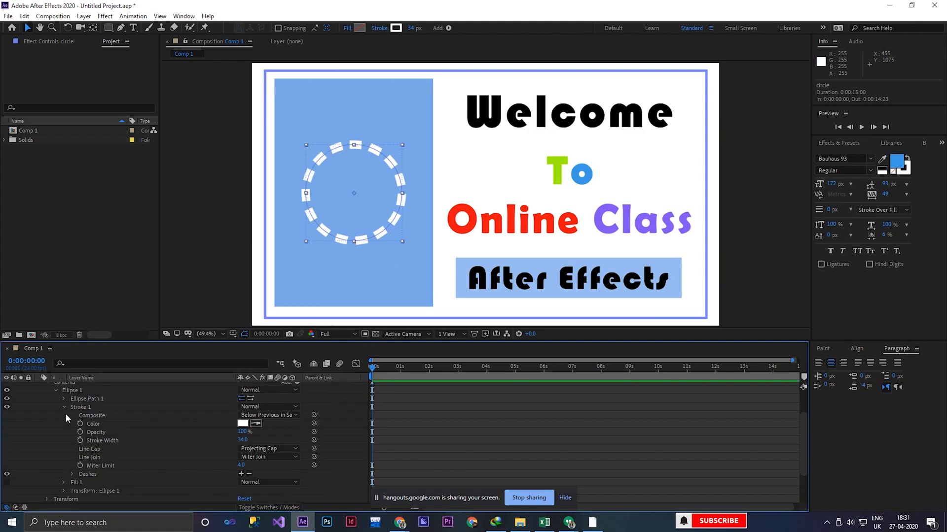
{"action": "left_click", "coordinate": [64, 405]}
{"action": "left_click", "coordinate": [111, 392]}
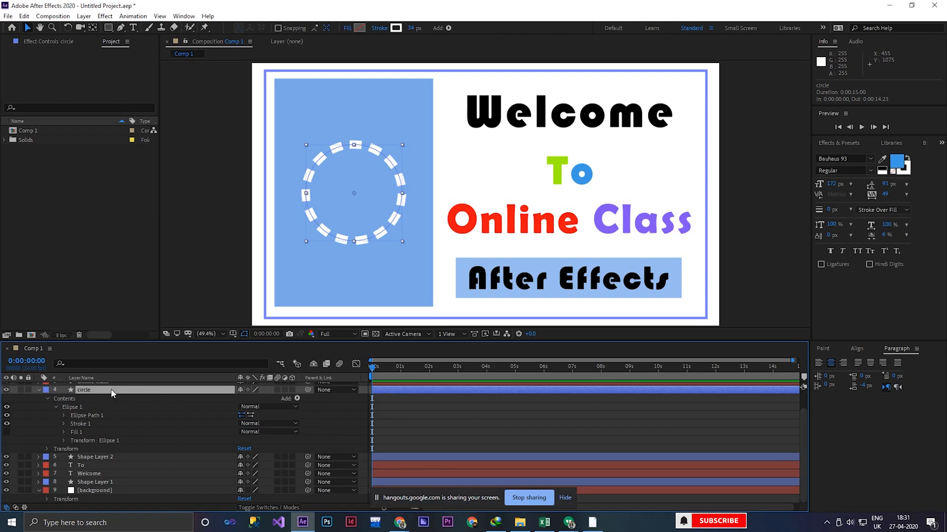
{"action": "left_click", "coordinate": [39, 390]}
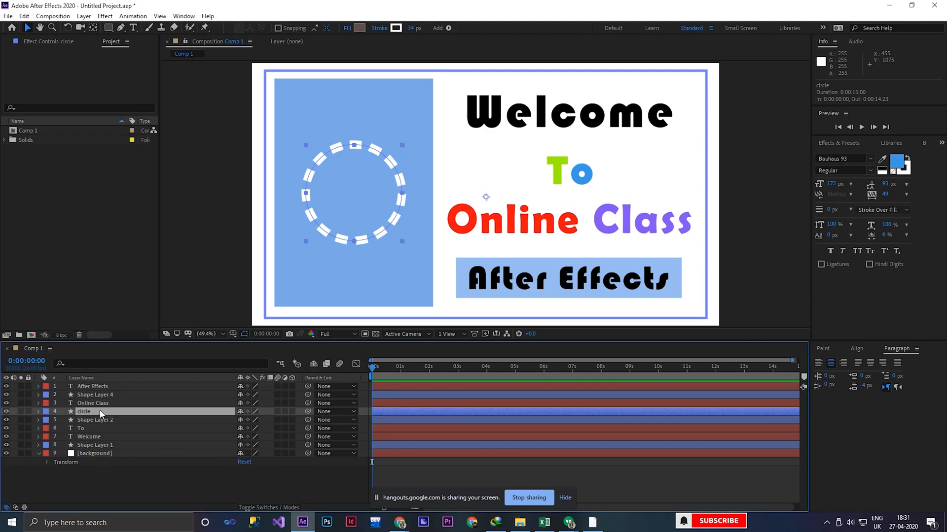
{"action": "key", "text": "ctrl+d"}
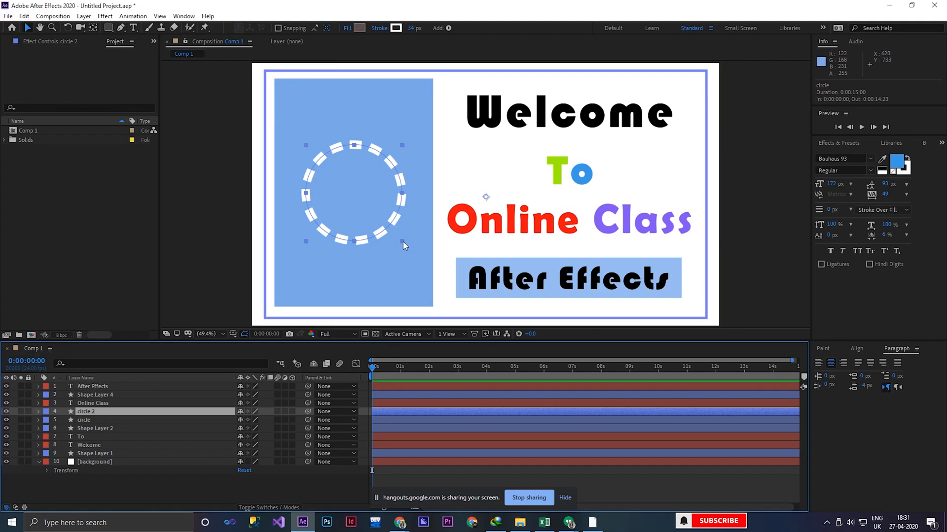
{"action": "left_click", "coordinate": [90, 420]}
{"action": "left_click", "coordinate": [95, 413]}
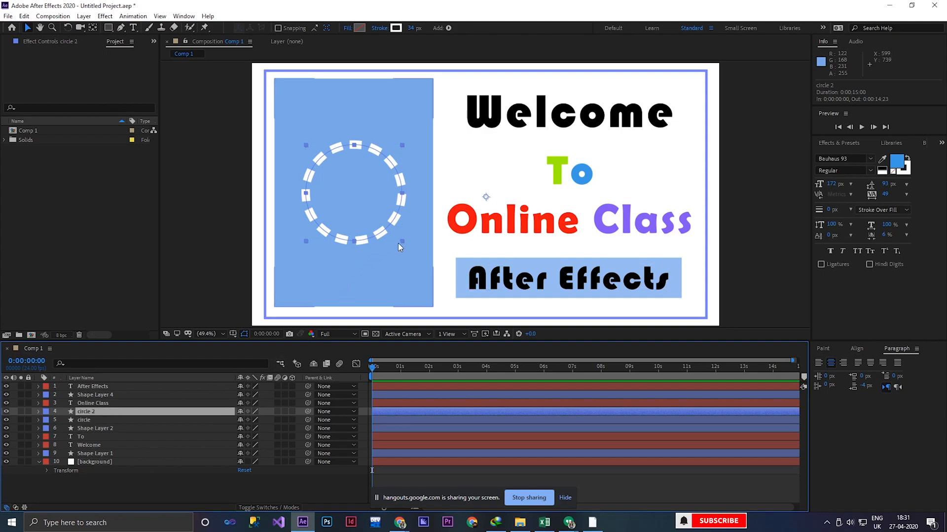
Step: Try to shrink the duplicated circle from its corner and undo the scaling
{"action": "left_click_drag", "start_coordinate": [403, 241], "coordinate": [390, 234]}
{"action": "key", "text": "alt+shift"}
{"action": "key", "text": "ctrl+z"}
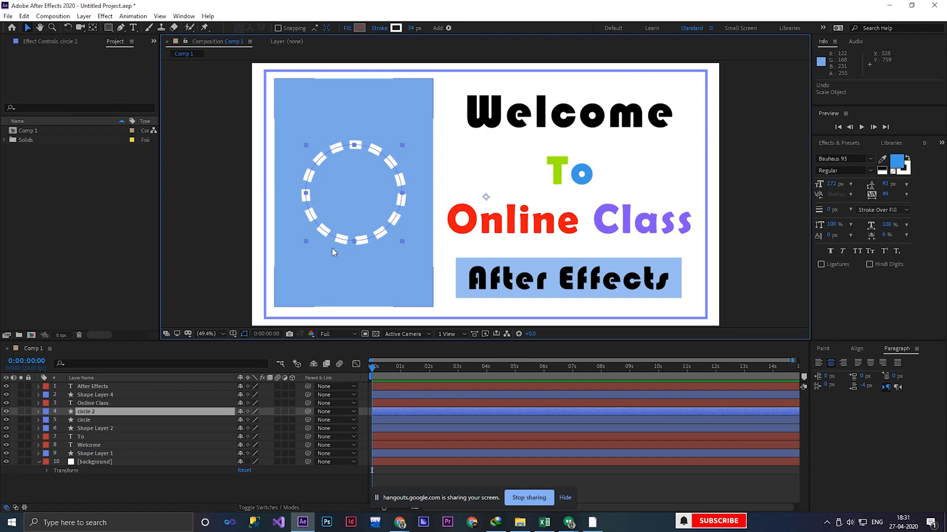
Step: Center the duplicated circle's anchor point on its ring and scale it down to 72% inside the original ring
{"action": "key", "text": "ctrl+alt+Home"}
{"action": "left_click_drag", "start_coordinate": [401, 240], "coordinate": [389, 229]}
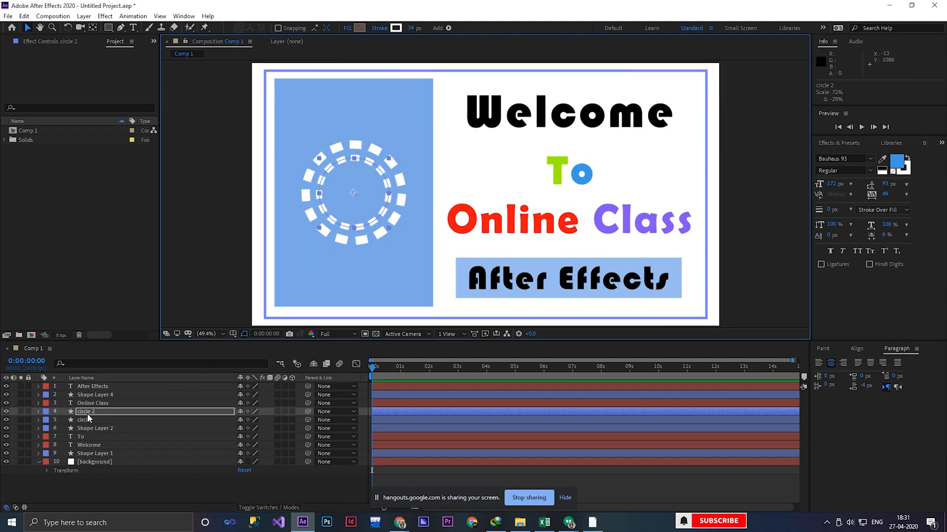
Step: Set the stroke's line cap of the circle 2 layer to Round Cap and collapse the layer's properties
{"action": "left_click", "coordinate": [39, 412]}
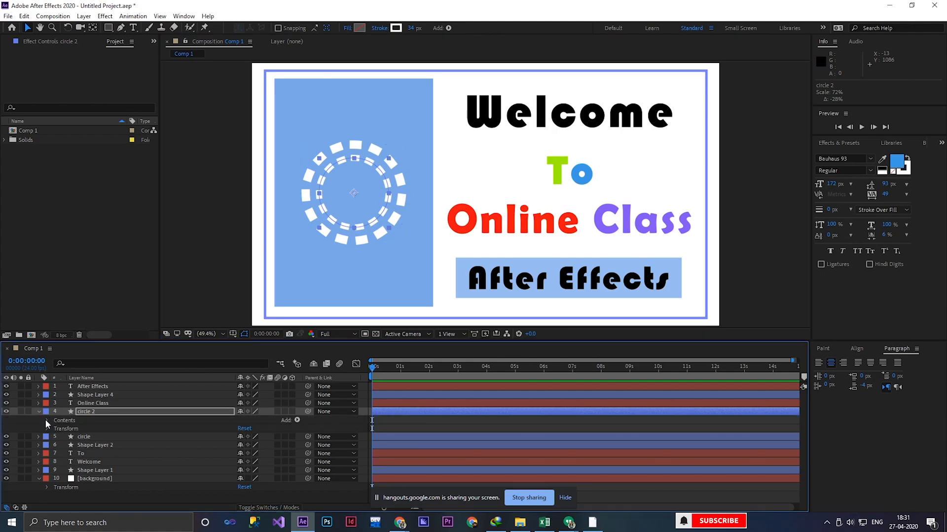
{"action": "left_click", "coordinate": [47, 420]}
{"action": "left_click", "coordinate": [56, 429]}
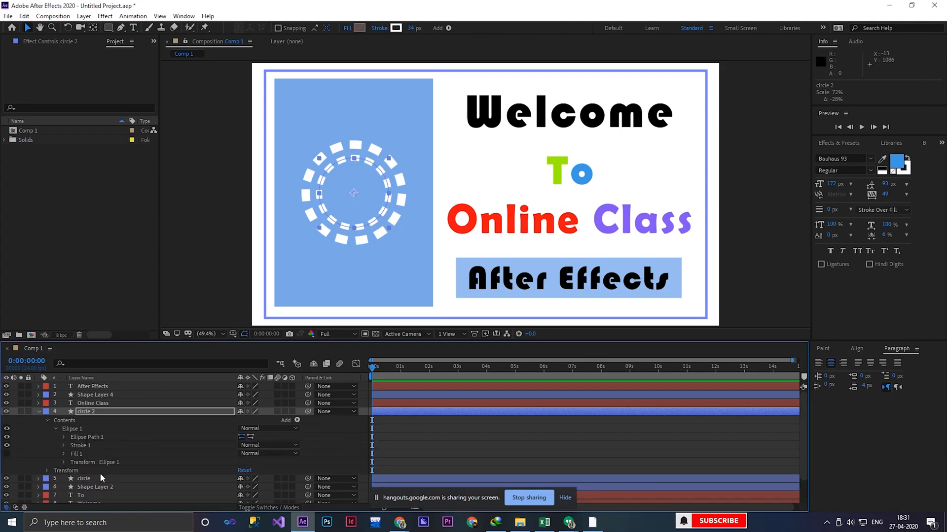
{"action": "left_click", "coordinate": [63, 445]}
{"action": "scroll", "coordinate": [88, 440], "scroll_direction": "down", "scroll_amount": 2}
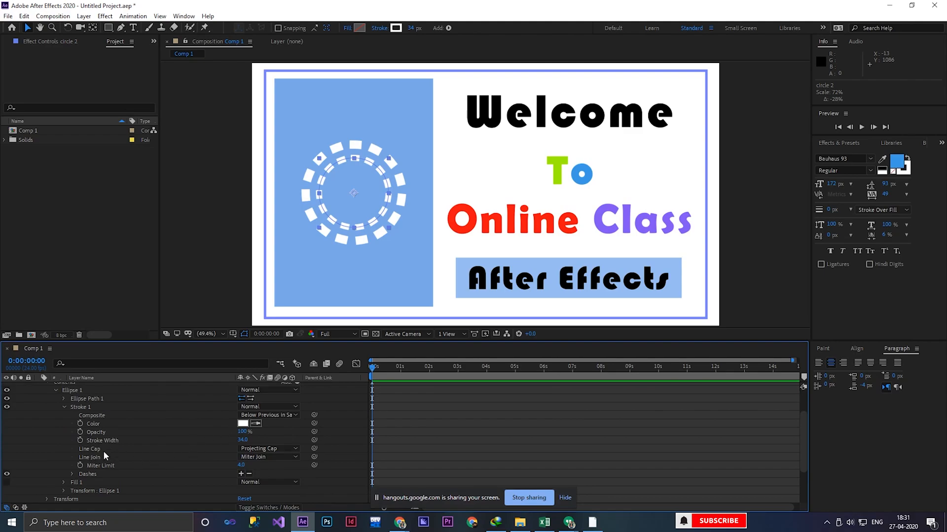
{"action": "left_click", "coordinate": [287, 449]}
{"action": "left_click", "coordinate": [277, 470]}
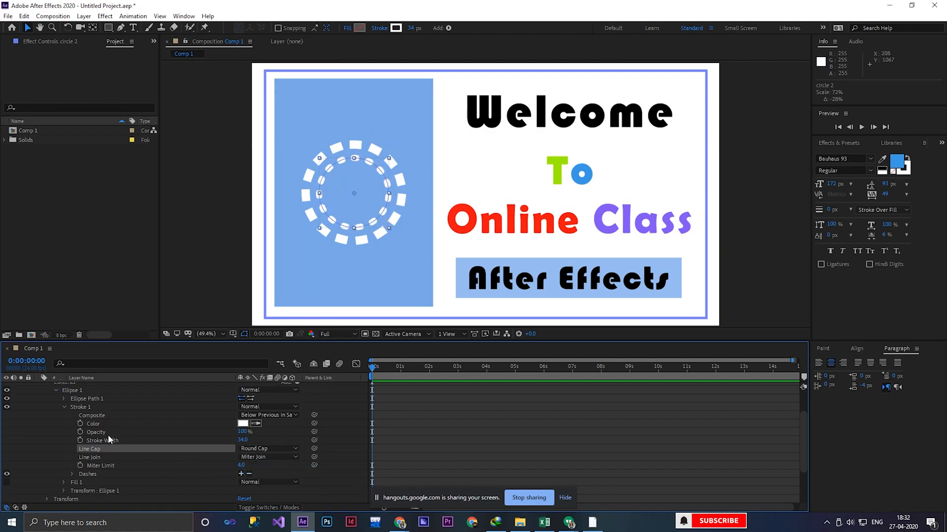
{"action": "left_click", "coordinate": [64, 407]}
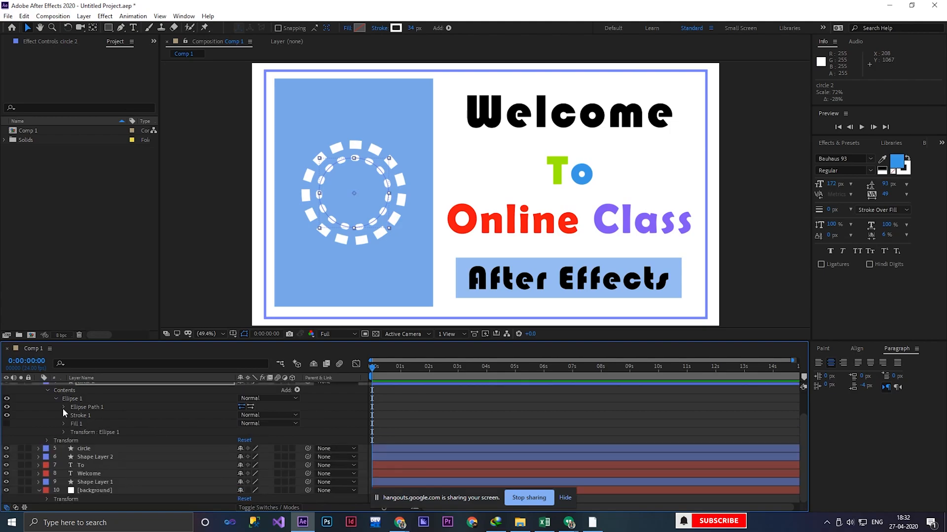
{"action": "left_click", "coordinate": [56, 399]}
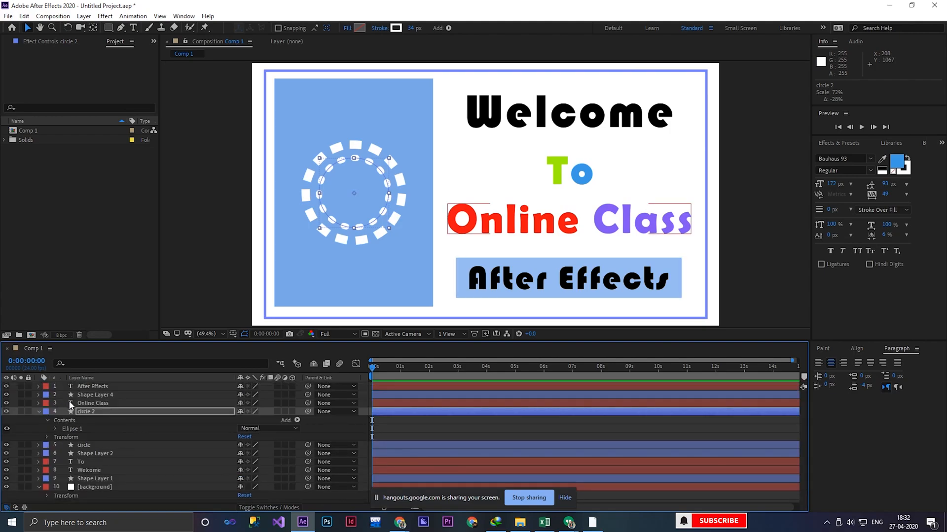
{"action": "left_click", "coordinate": [39, 413]}
Step: Duplicate the circle 2 layer to make a third ring
{"action": "left_click", "coordinate": [93, 413]}
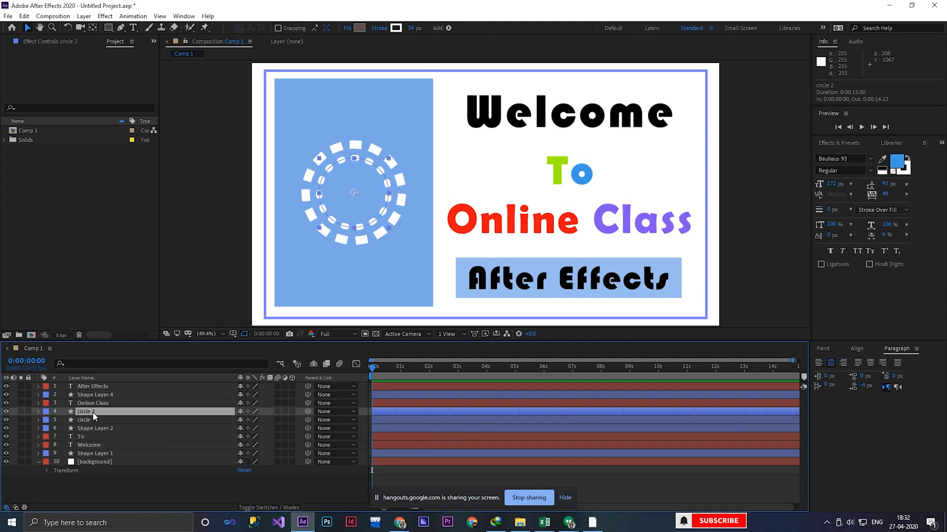
{"action": "key", "text": "ctrl+d"}
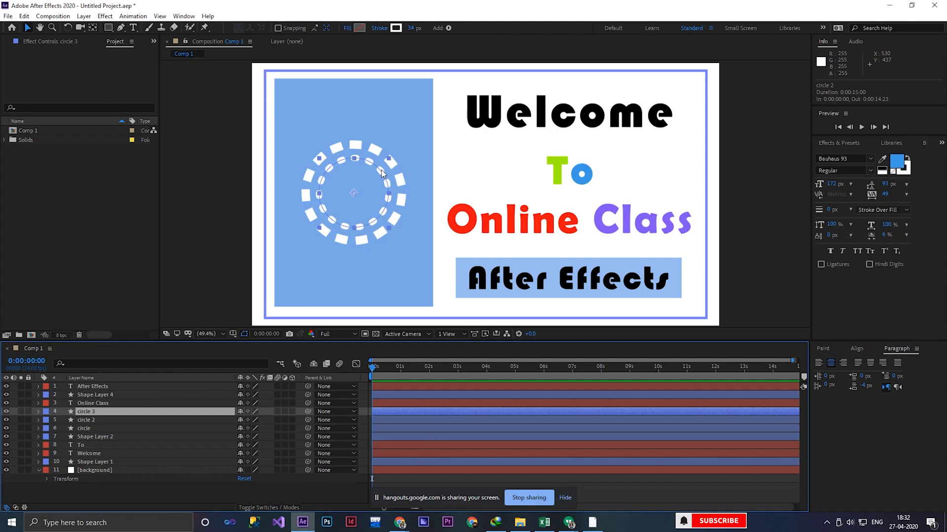
Step: Scale the circle 3 layer up to 130% around the other rings and expand its Ellipse 1 contents
{"action": "left_click_drag", "start_coordinate": [389, 161], "coordinate": [432, 134]}
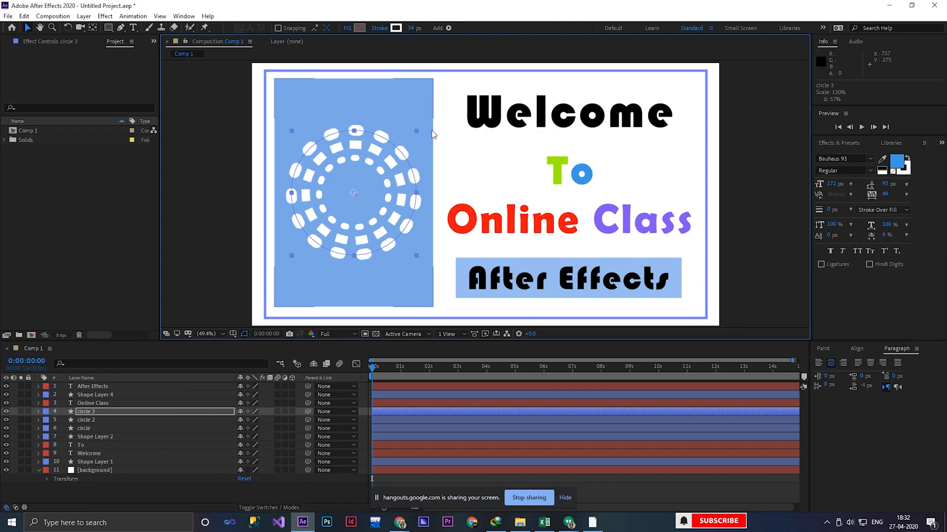
{"action": "left_click", "coordinate": [39, 411]}
{"action": "left_click", "coordinate": [47, 420]}
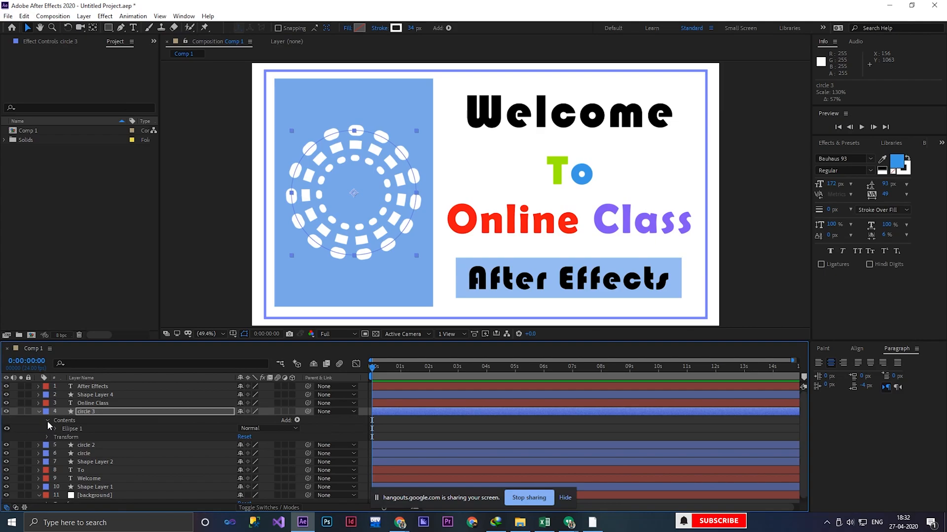
{"action": "left_click", "coordinate": [56, 428]}
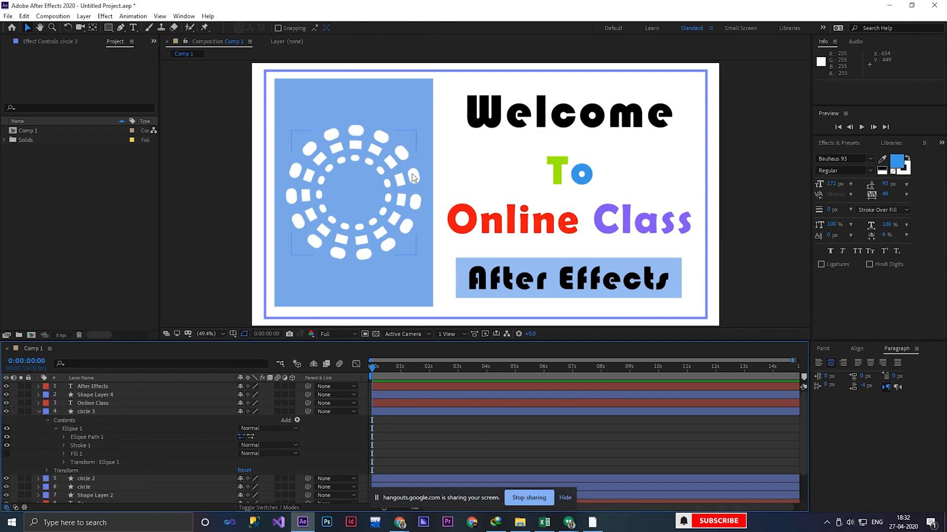
{"action": "left_click", "coordinate": [343, 266]}
{"action": "left_click", "coordinate": [289, 195]}
Step: Remove every dash and gap from the outer circle 3 ring's stroke to make it a solid line
{"action": "left_click", "coordinate": [64, 446]}
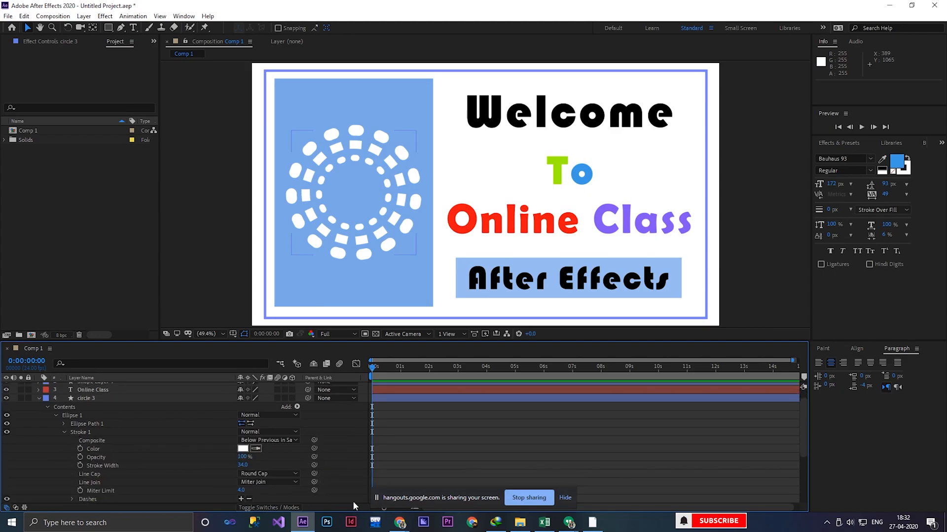
{"action": "scroll", "coordinate": [246, 462], "scroll_direction": "down", "scroll_amount": 1}
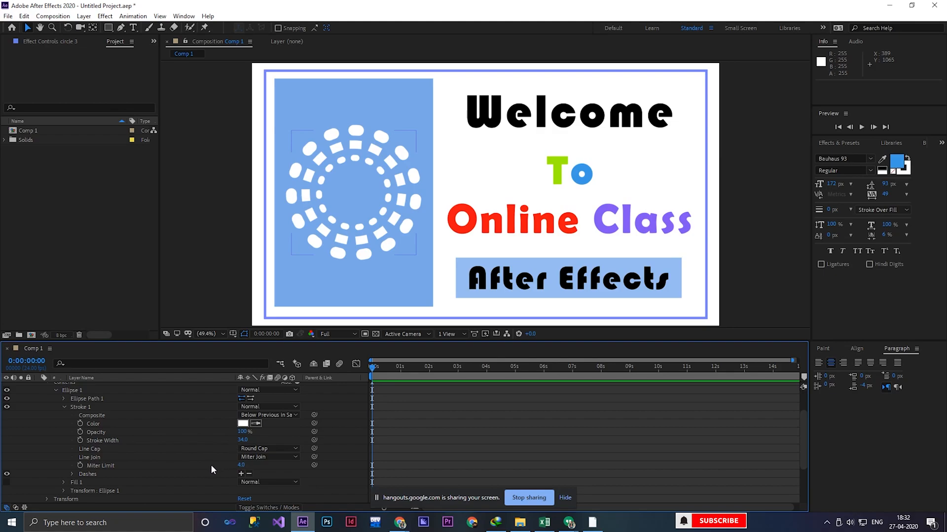
{"action": "left_click", "coordinate": [70, 472]}
{"action": "left_click", "coordinate": [249, 475]}
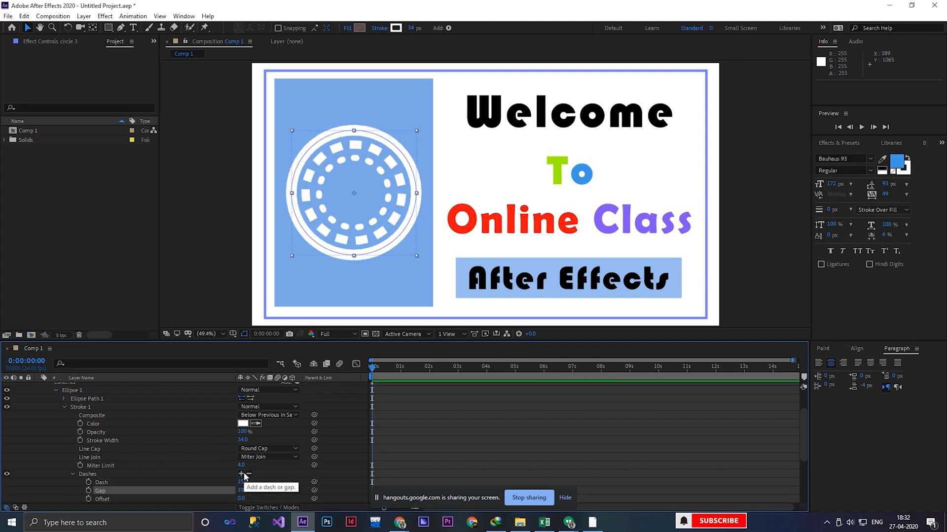
{"action": "left_click", "coordinate": [249, 474]}
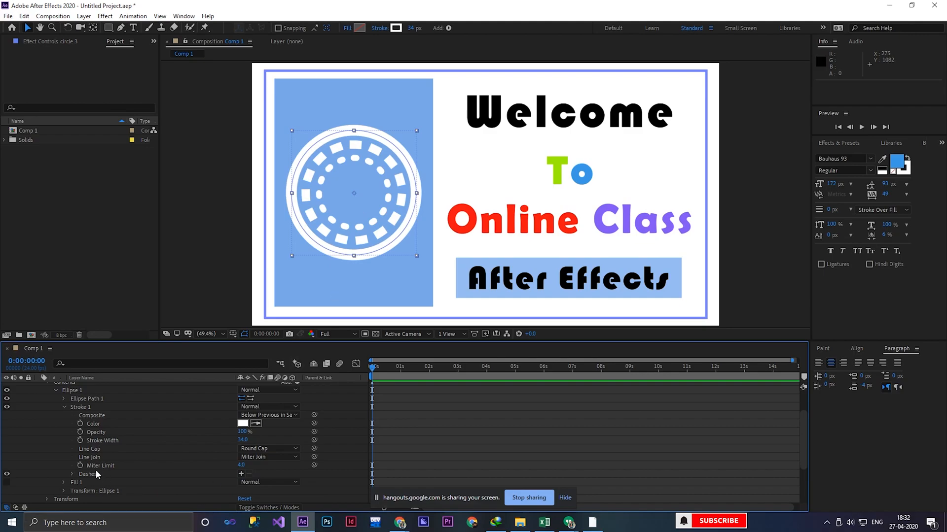
{"action": "left_click", "coordinate": [74, 475]}
{"action": "left_click", "coordinate": [241, 473]}
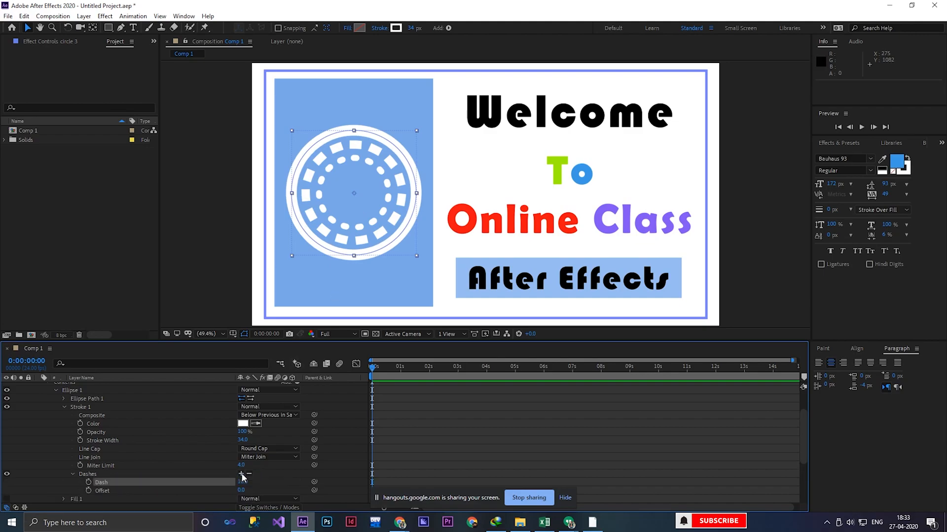
{"action": "left_click", "coordinate": [249, 474]}
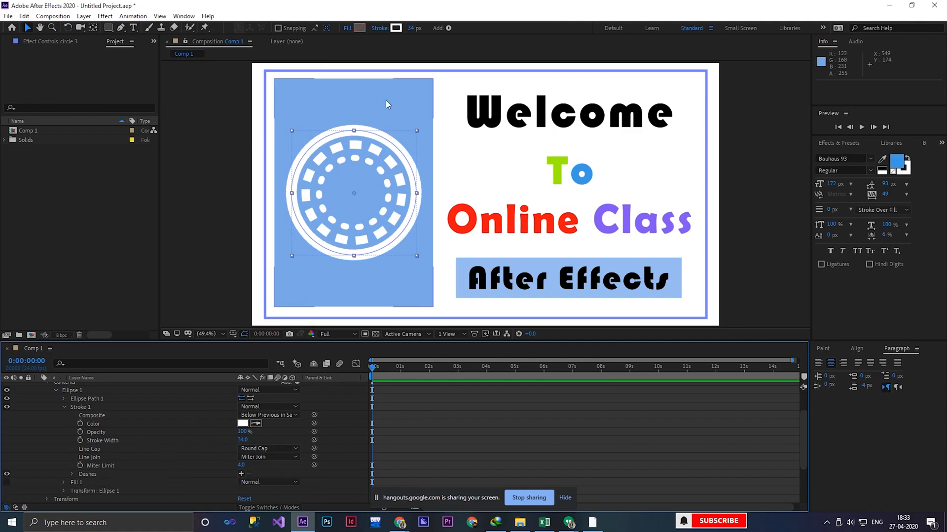
Step: Collapse circle 3's stroke settings and add a Trim Paths operator to its Ellipse 1 group
{"action": "left_click", "coordinate": [65, 407]}
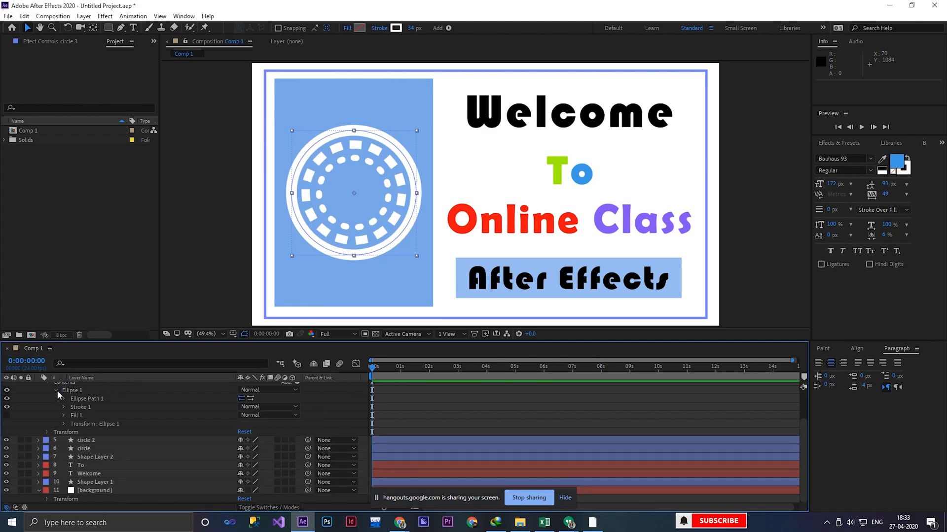
{"action": "left_click", "coordinate": [57, 390]}
{"action": "left_click", "coordinate": [52, 413]}
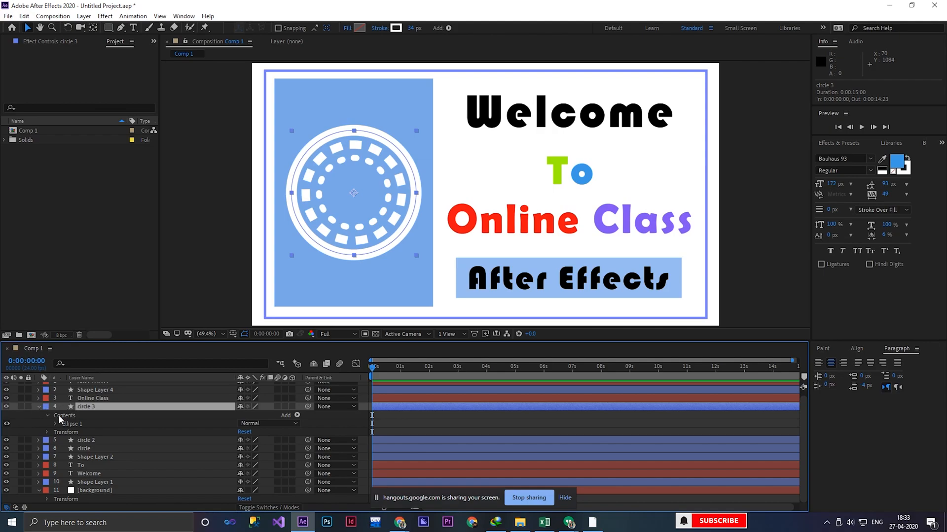
{"action": "left_click", "coordinate": [61, 415]}
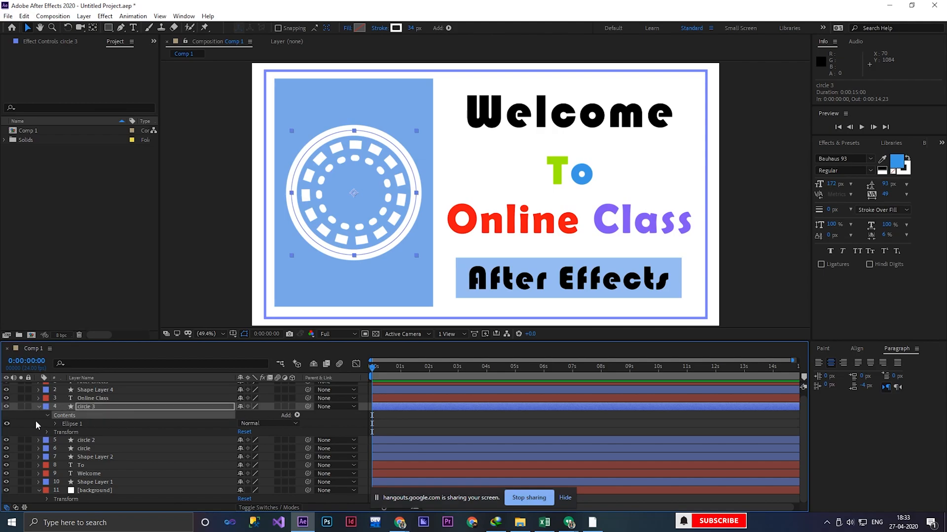
{"action": "left_click", "coordinate": [61, 422]}
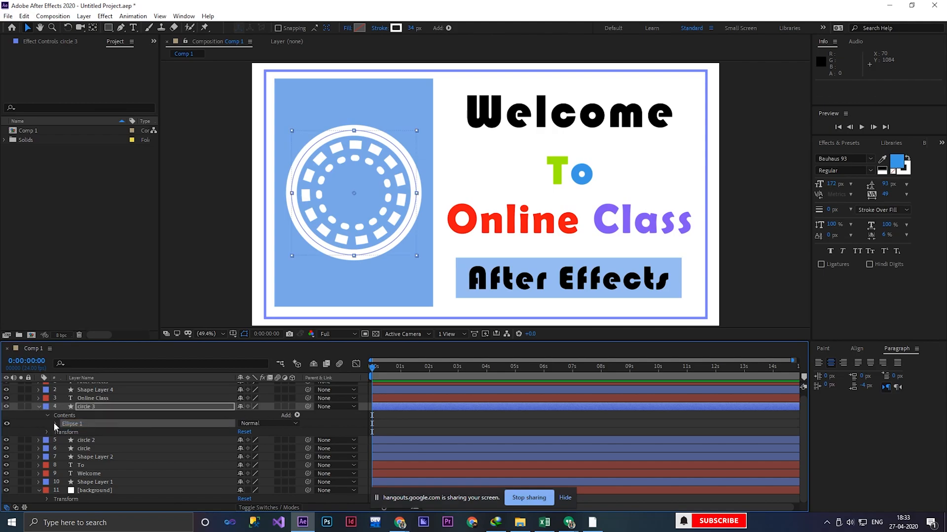
{"action": "left_click", "coordinate": [297, 415]}
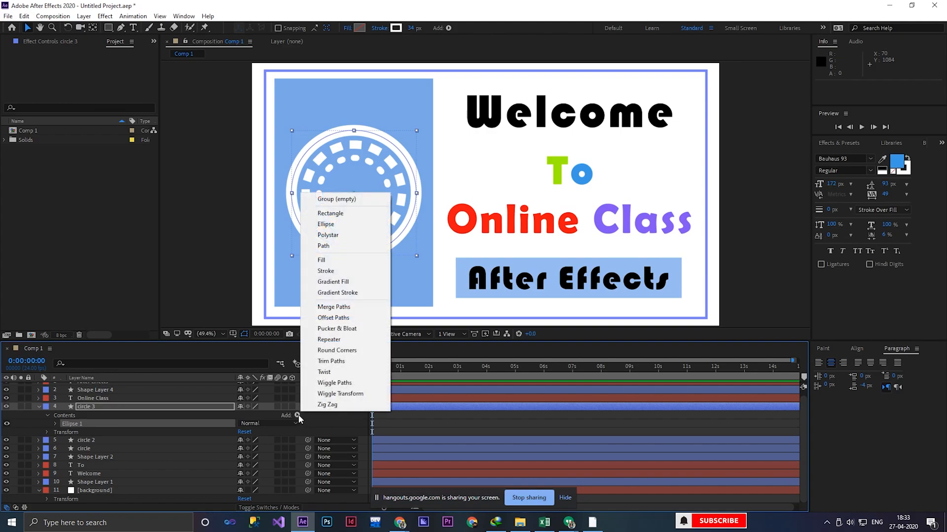
{"action": "left_click", "coordinate": [341, 365]}
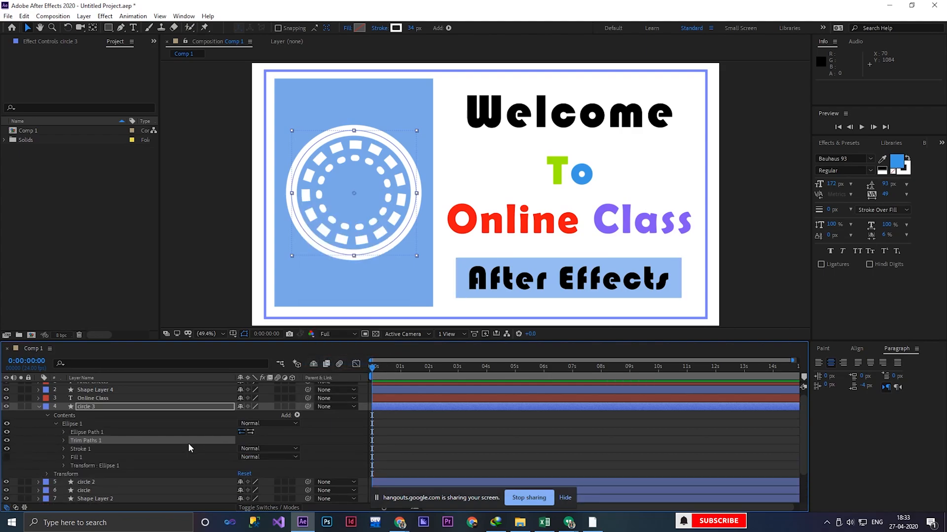
Step: Try a Trim Paths start of 71% on the circle 3 ring
{"action": "left_click", "coordinate": [63, 440]}
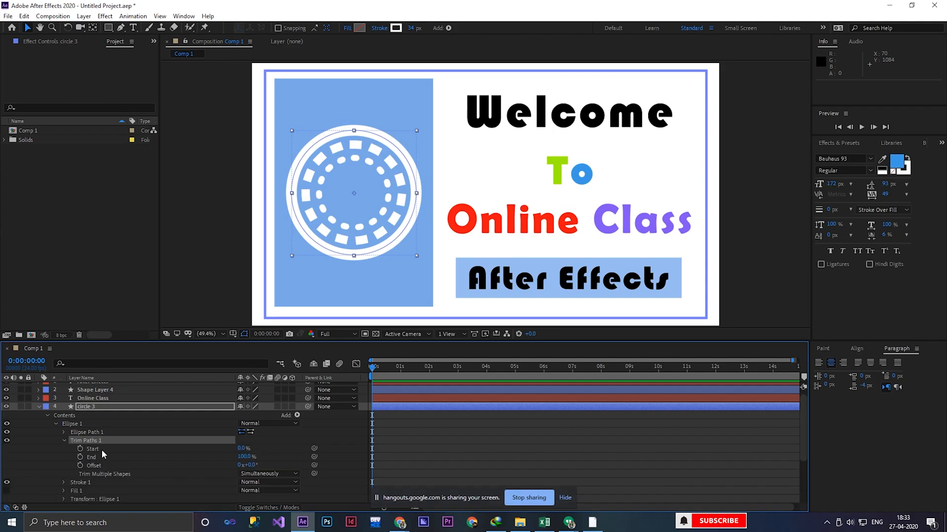
{"action": "left_click_drag", "start_coordinate": [242, 448], "coordinate": [273, 449]}
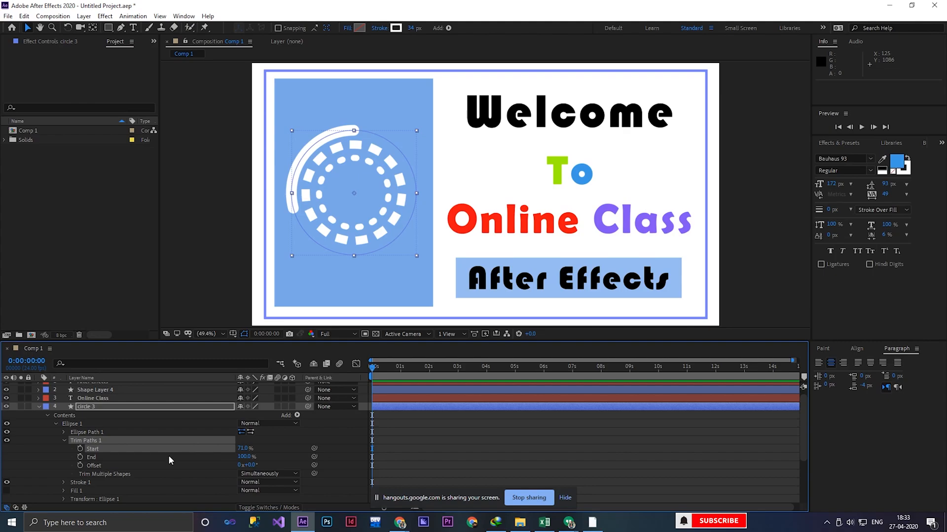
Step: Try Butt Cap as the line cap of circle 3's stroke and switch it back to Round Cap
{"action": "left_click", "coordinate": [64, 483]}
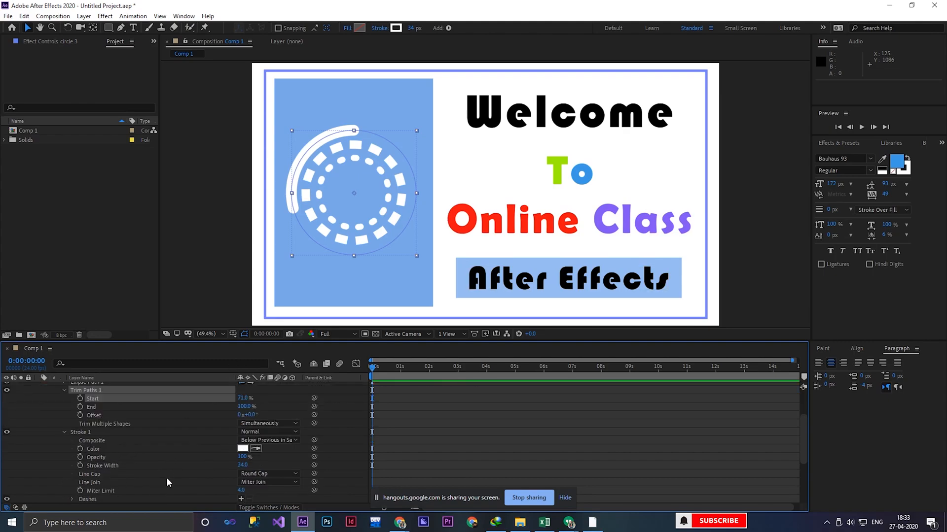
{"action": "left_click", "coordinate": [277, 475]}
{"action": "left_click", "coordinate": [280, 441]}
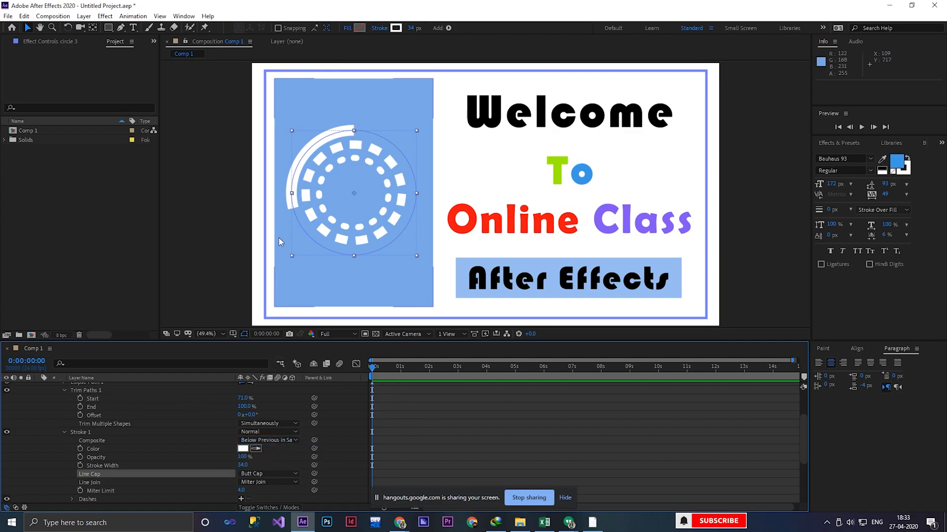
{"action": "left_click", "coordinate": [276, 474]}
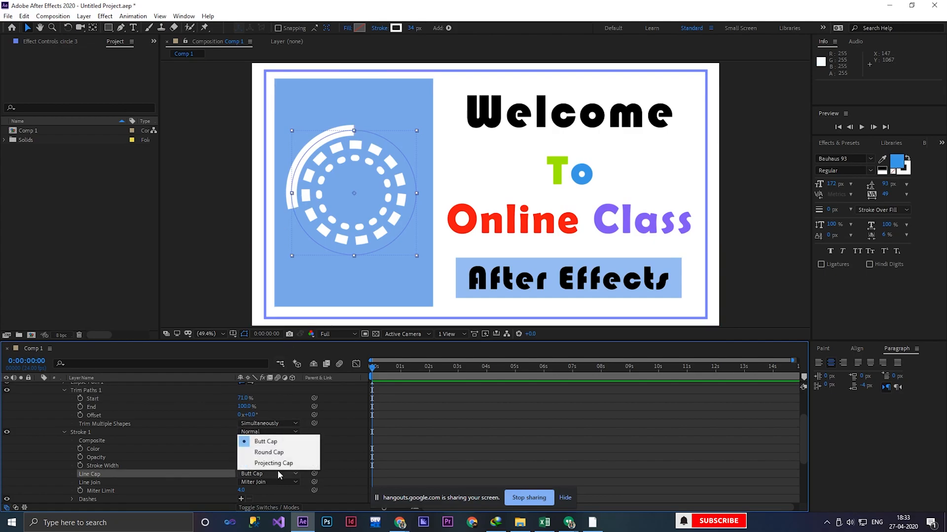
{"action": "left_click", "coordinate": [270, 452]}
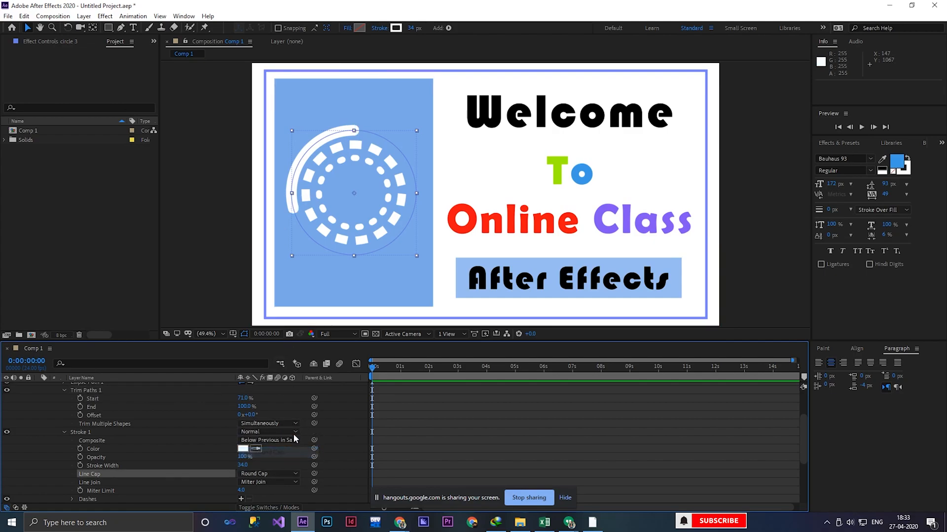
Step: Return circle 3's Trim Paths start to 0% and collapse the stroke and trim settings
{"action": "left_click", "coordinate": [62, 432]}
{"action": "mouse_move", "coordinate": [253, 397]}
{"action": "left_mouse_down"}
{"action": "mouse_move", "coordinate": [268, 397]}
{"action": "mouse_move", "coordinate": [209, 396]}
{"action": "left_mouse_up"}
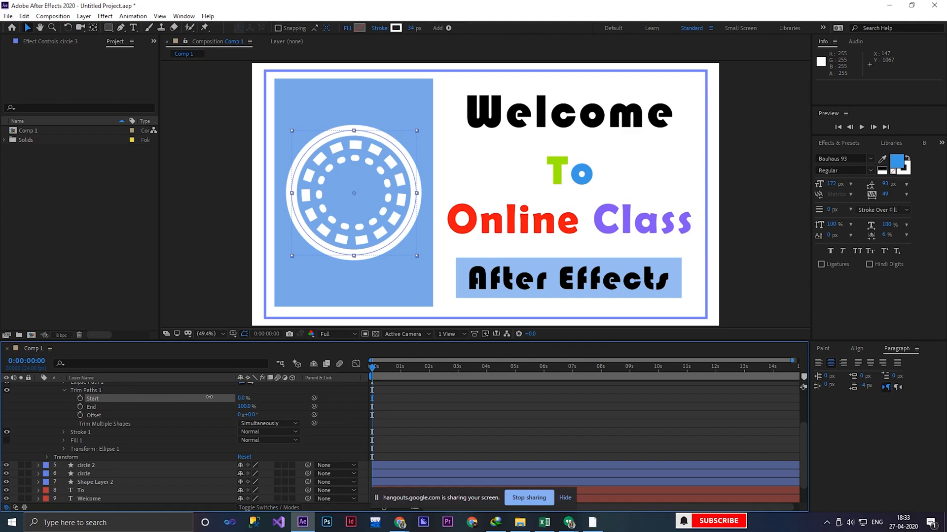
{"action": "left_click", "coordinate": [64, 391]}
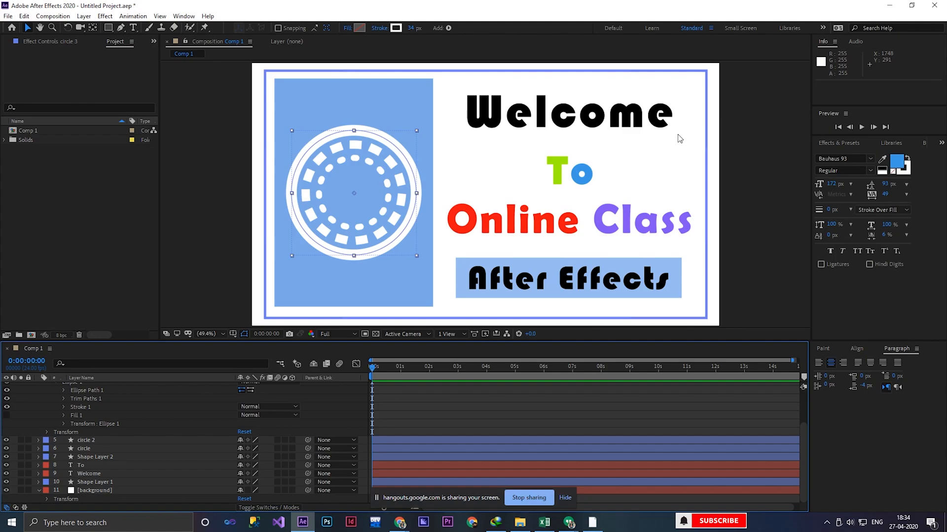
Step: Select Shape Layer 1, the border frame around the composition, and expand its Rectangle 1 contents
{"action": "left_click", "coordinate": [707, 74]}
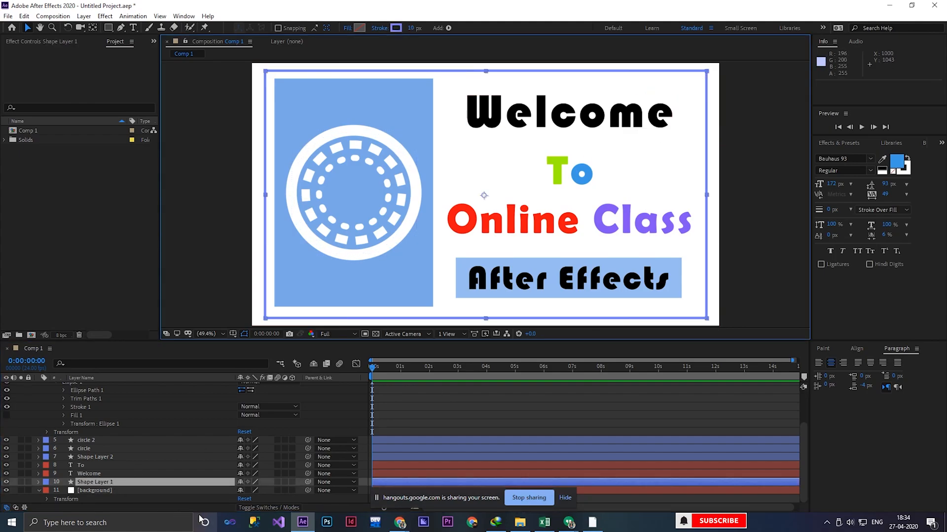
{"action": "left_click", "coordinate": [106, 483]}
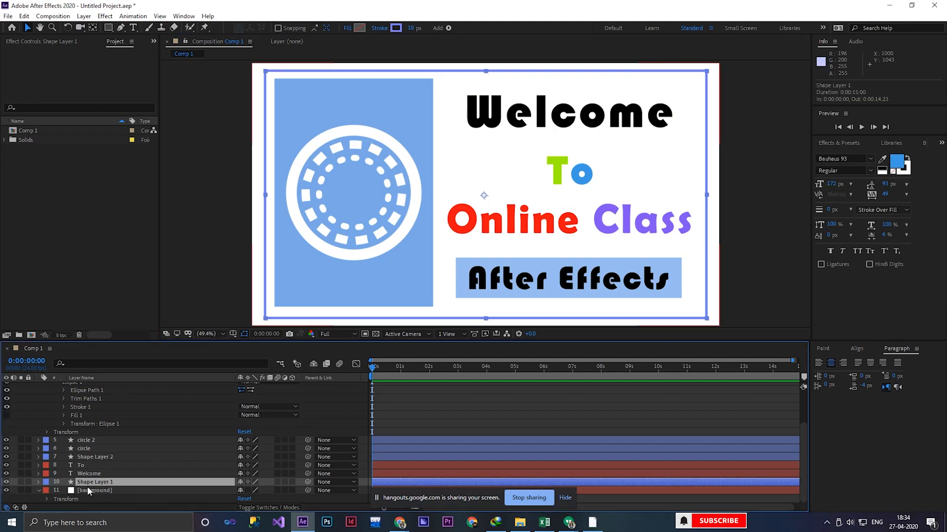
{"action": "left_click", "coordinate": [37, 481]}
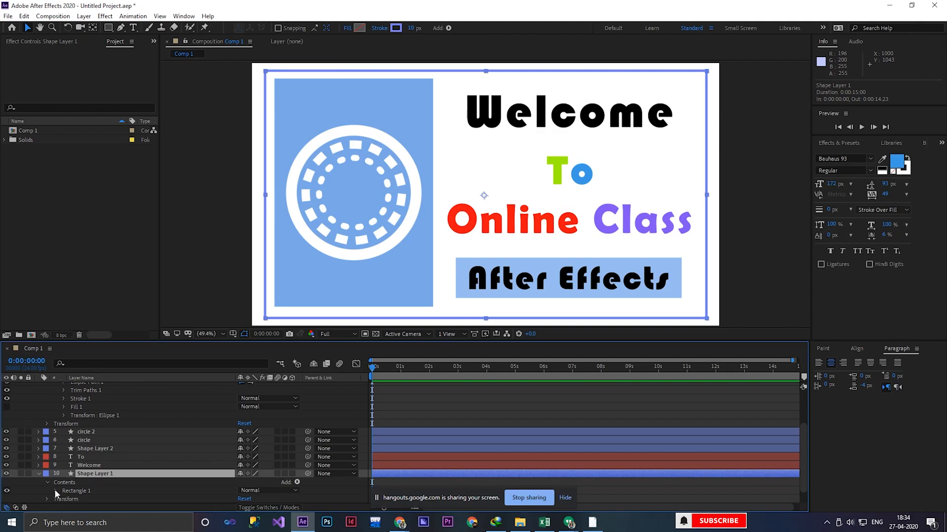
{"action": "left_click", "coordinate": [55, 491]}
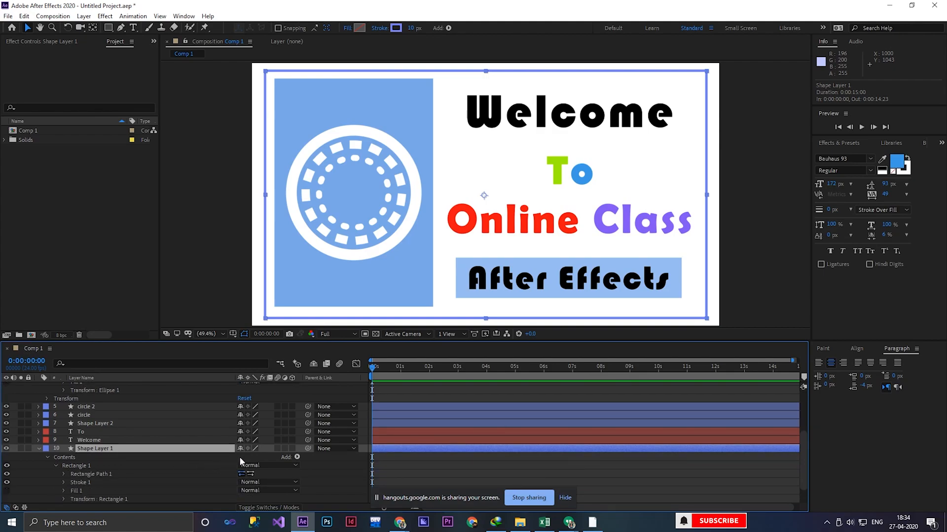
Step: Add Trim Paths to the border frame in Shape Layer 1 and try out its start value
{"action": "left_click", "coordinate": [297, 457]}
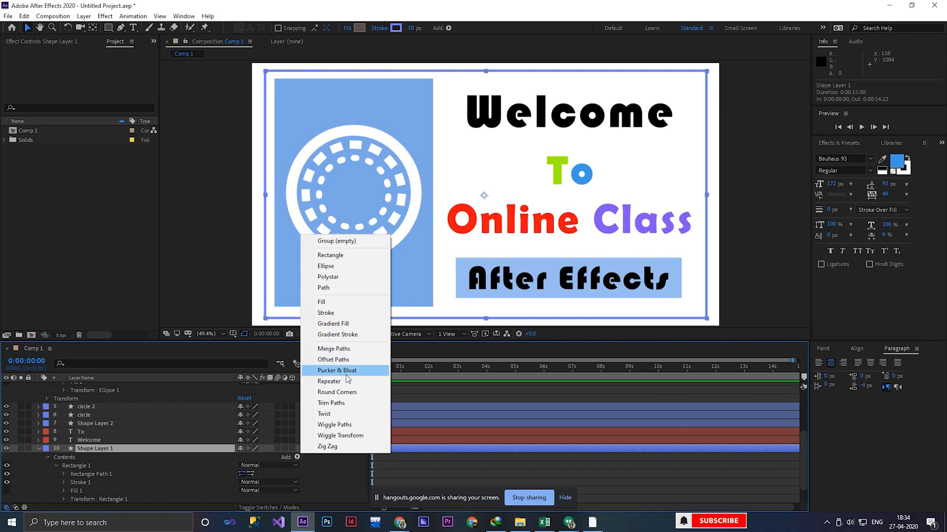
{"action": "left_click", "coordinate": [330, 402]}
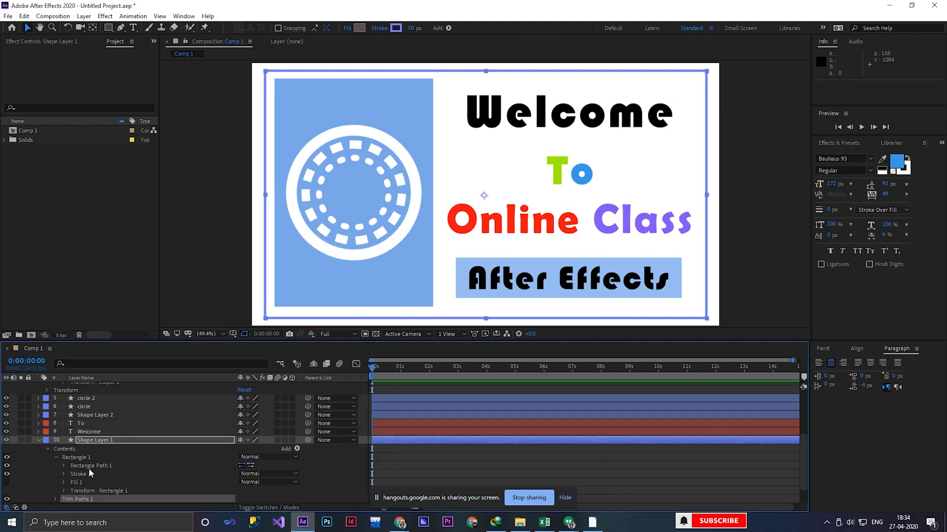
{"action": "scroll", "coordinate": [81, 500], "scroll_direction": "down", "scroll_amount": 1}
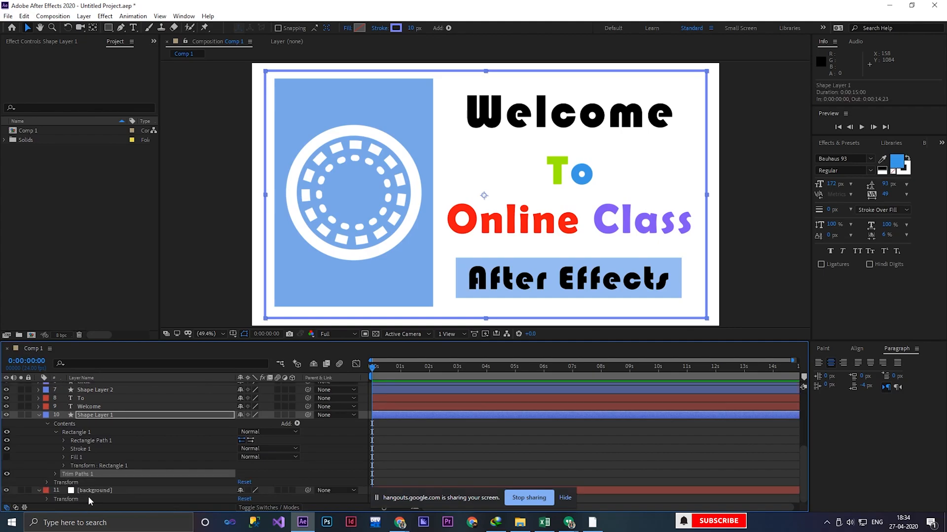
{"action": "left_click", "coordinate": [56, 474]}
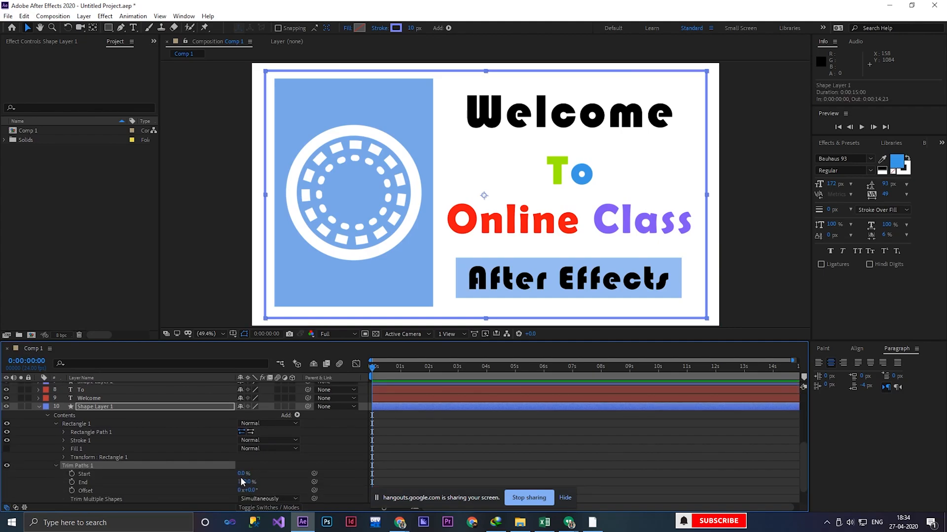
{"action": "mouse_move", "coordinate": [241, 473]}
{"action": "left_mouse_down"}
{"action": "mouse_move", "coordinate": [206, 470]}
{"action": "mouse_move", "coordinate": [264, 473]}
{"action": "left_mouse_up"}
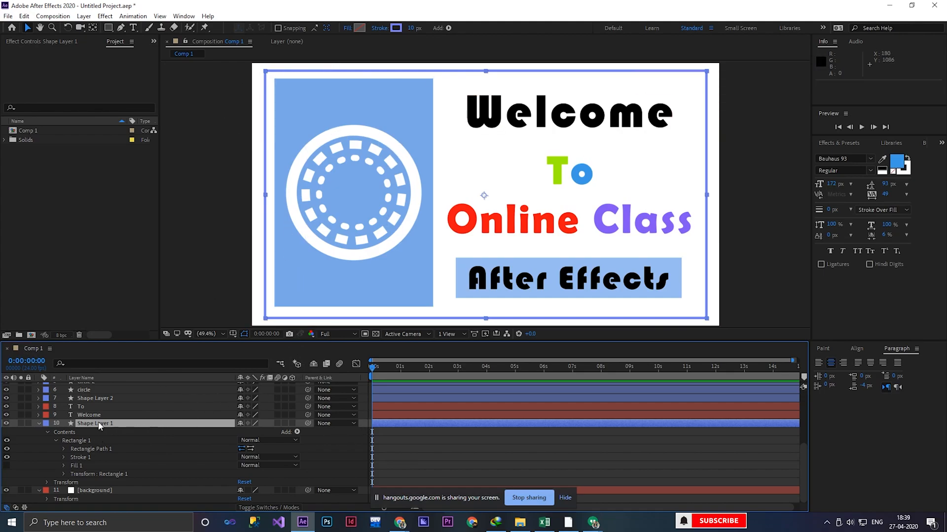
Step: Add a fresh Trim Paths operator to Shape Layer 1's contents and expand its settings
{"action": "left_click", "coordinate": [298, 433]}
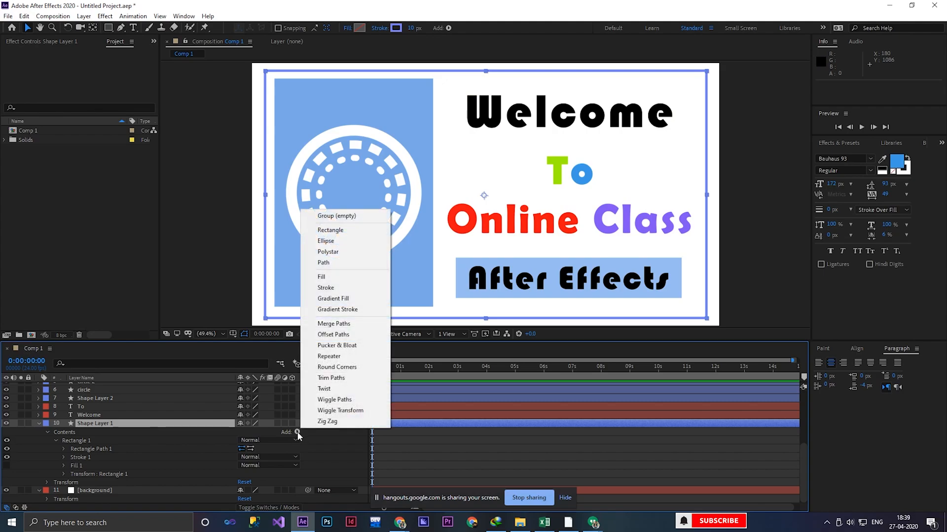
{"action": "left_click", "coordinate": [341, 379]}
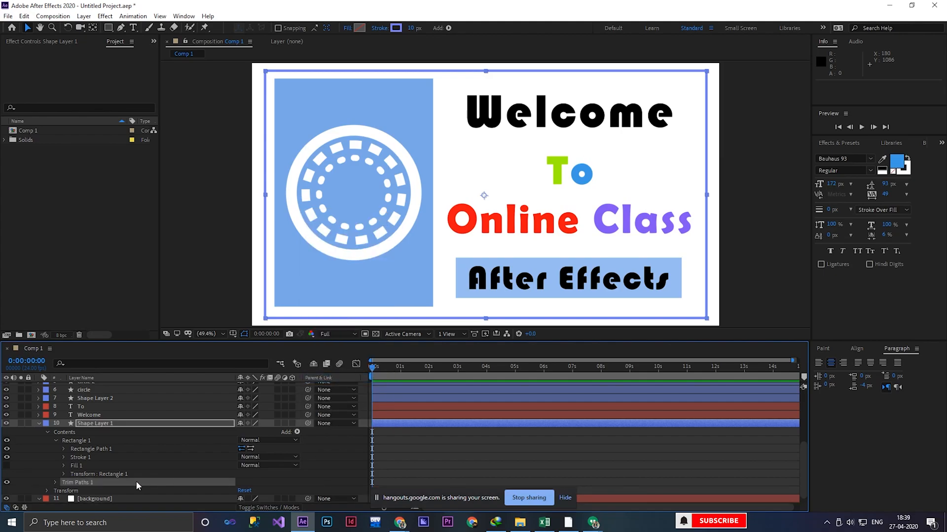
{"action": "left_click", "coordinate": [55, 483]}
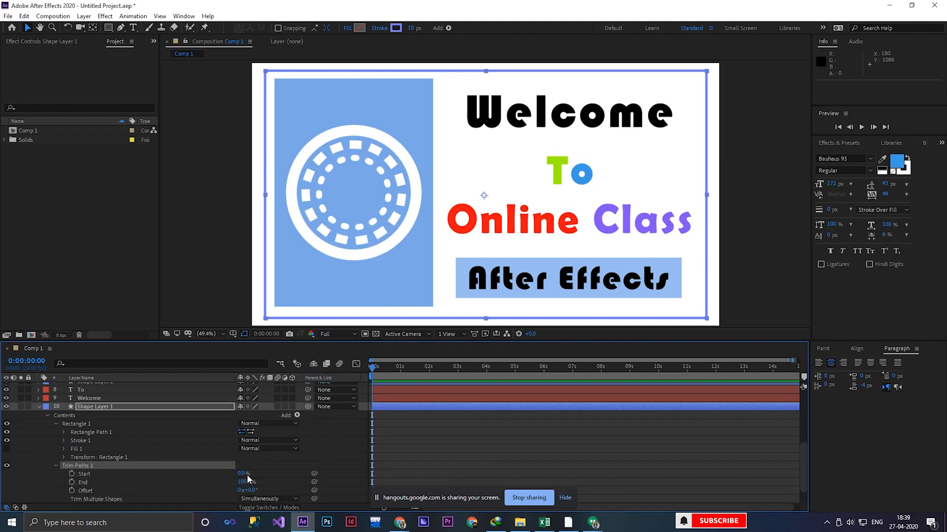
Step: Keyframe the border frame's Trim Paths start at 100% at 0:00:00:00 and lower it to draw the full frame at 0:00:03:00
{"action": "mouse_move", "coordinate": [242, 474]}
{"action": "left_mouse_down"}
{"action": "mouse_move", "coordinate": [291, 478]}
{"action": "mouse_move", "coordinate": [243, 483]}
{"action": "mouse_move", "coordinate": [255, 476]}
{"action": "left_mouse_up"}
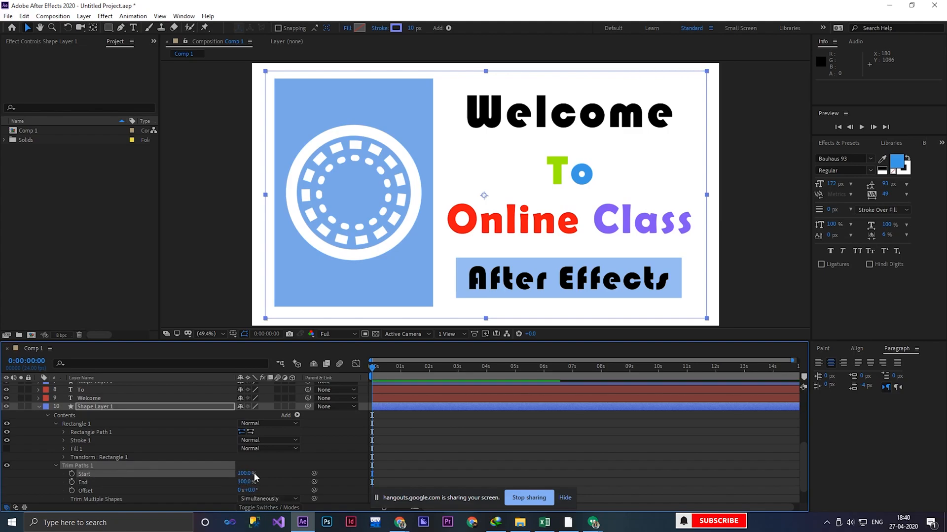
{"action": "left_click", "coordinate": [71, 474]}
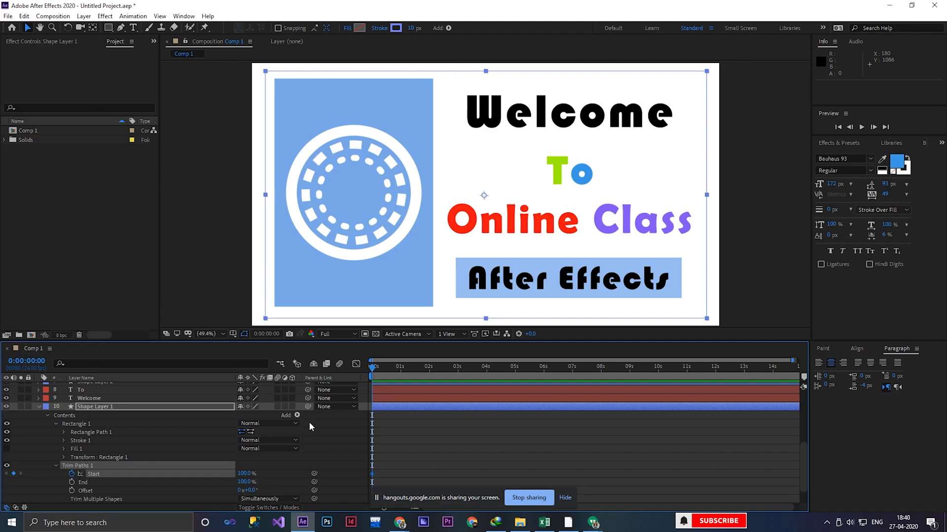
{"action": "left_click_drag", "start_coordinate": [377, 375], "coordinate": [457, 373]}
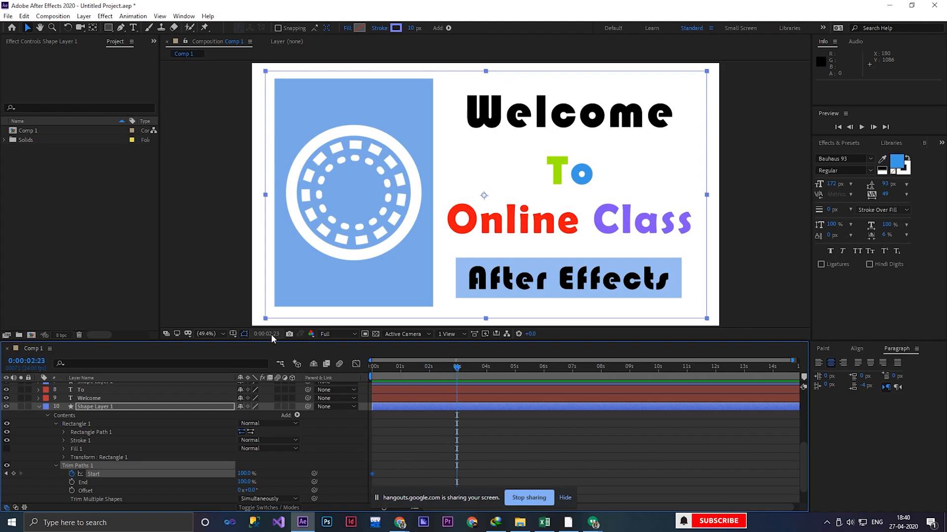
{"action": "left_click", "coordinate": [274, 335]}
{"action": "left_click", "coordinate": [426, 253]}
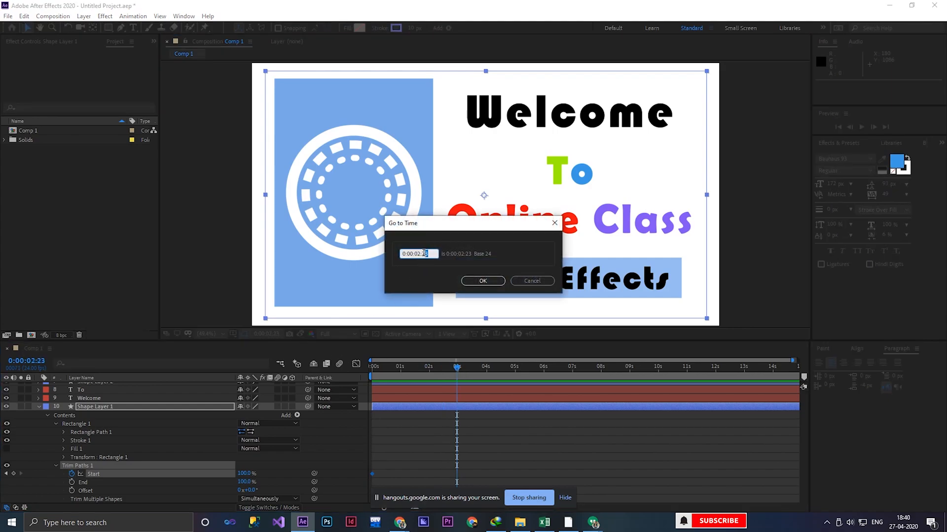
{"action": "key", "text": "BackSpace"}
{"action": "type", "text": "00"}
{"action": "left_click_drag", "start_coordinate": [424, 254], "coordinate": [422, 254]}
{"action": "type", "text": "3"}
{"action": "key", "text": "Return"}
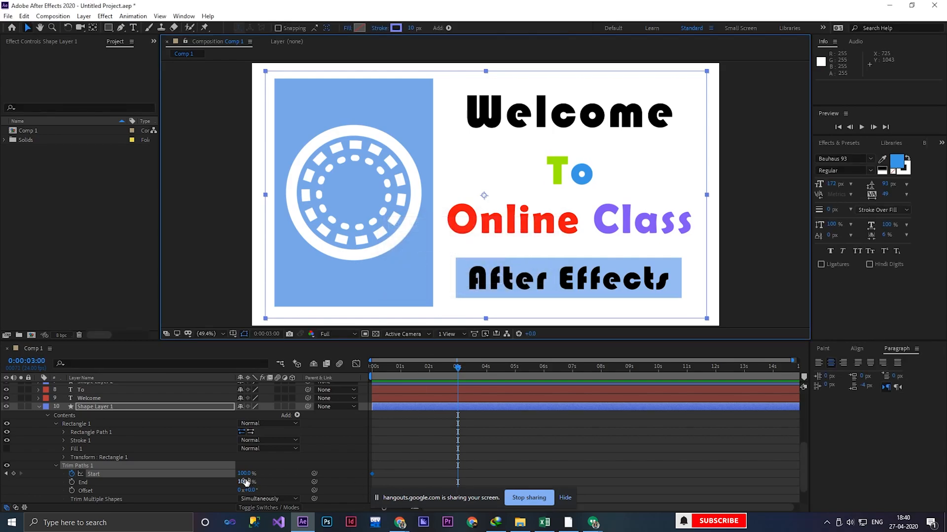
{"action": "left_click_drag", "start_coordinate": [245, 473], "coordinate": [166, 475]}
Step: Preview the border frame's draw-on animation from the beginning and collapse Shape Layer 1
{"action": "left_click_drag", "start_coordinate": [457, 367], "coordinate": [291, 387]}
{"action": "key", "text": "space"}
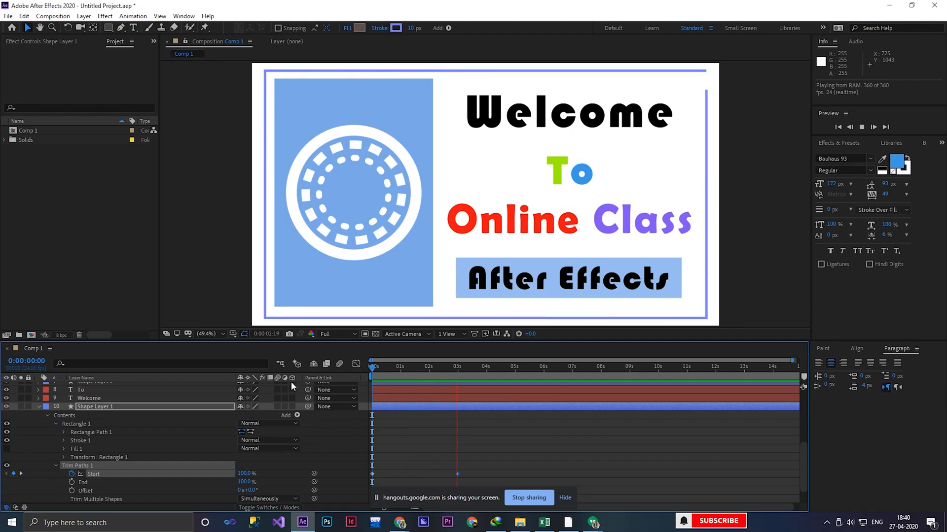
{"action": "key", "text": "space"}
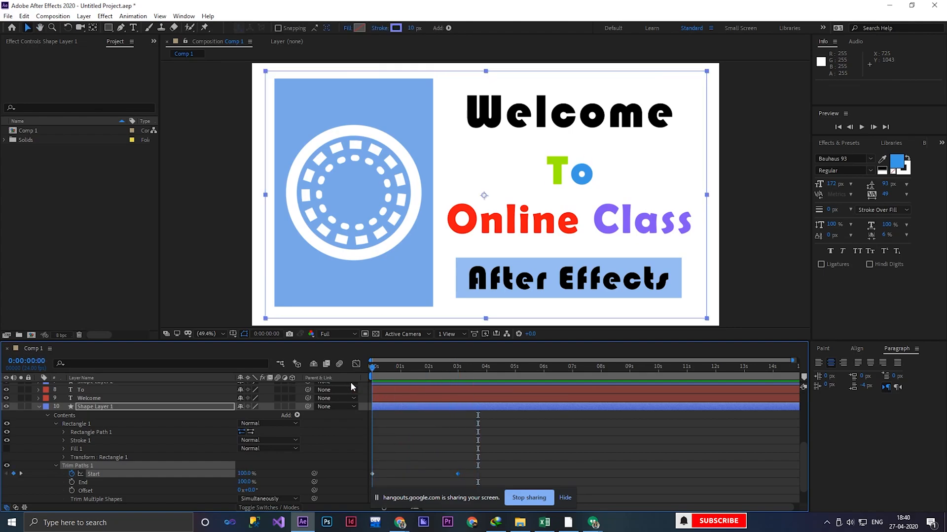
{"action": "left_click", "coordinate": [40, 406]}
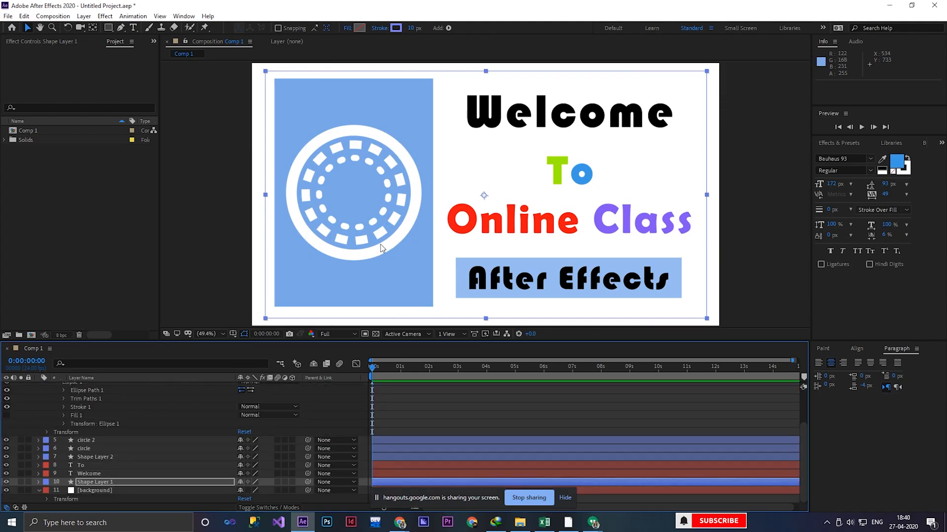
Step: Select the circle layer, expand its Transform properties and center its anchor point in the ring
{"action": "left_click", "coordinate": [84, 449]}
{"action": "left_click", "coordinate": [6, 448]}
{"action": "left_click", "coordinate": [6, 448]}
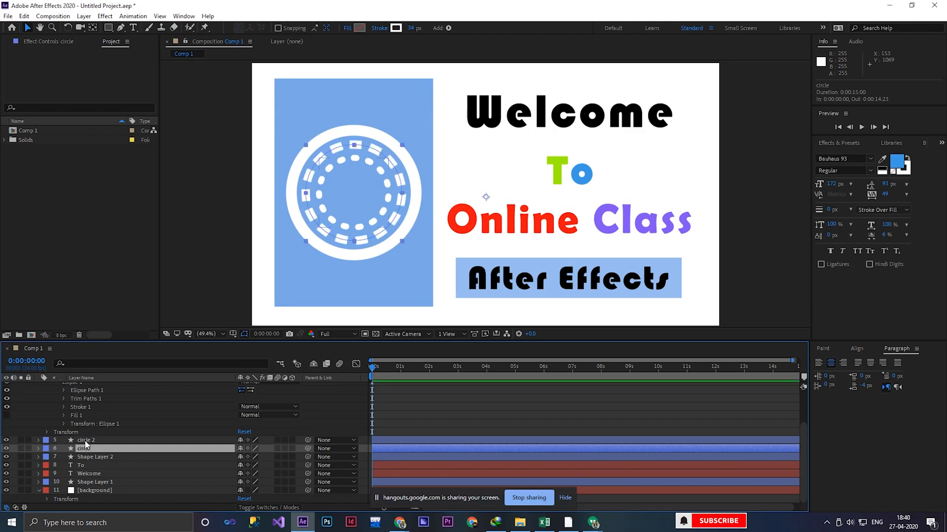
{"action": "left_click", "coordinate": [39, 449]}
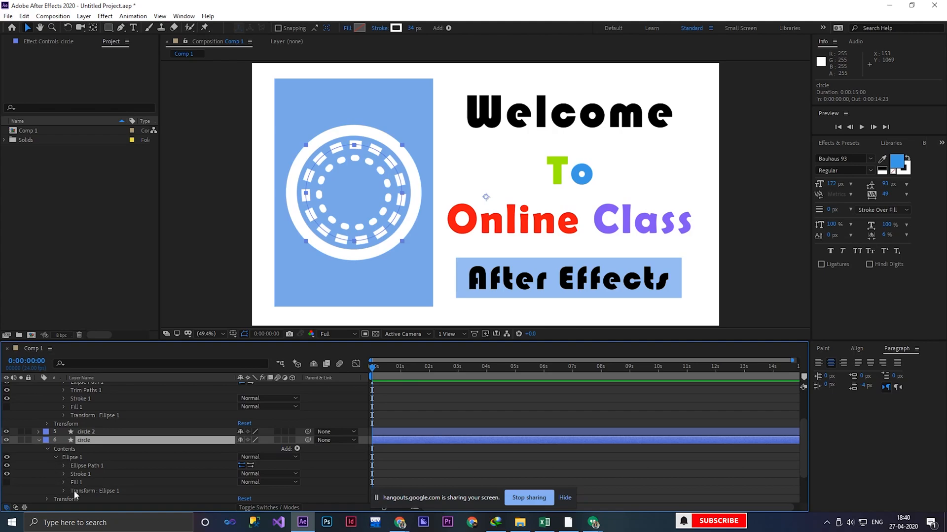
{"action": "scroll", "coordinate": [67, 487], "scroll_direction": "down", "scroll_amount": 1}
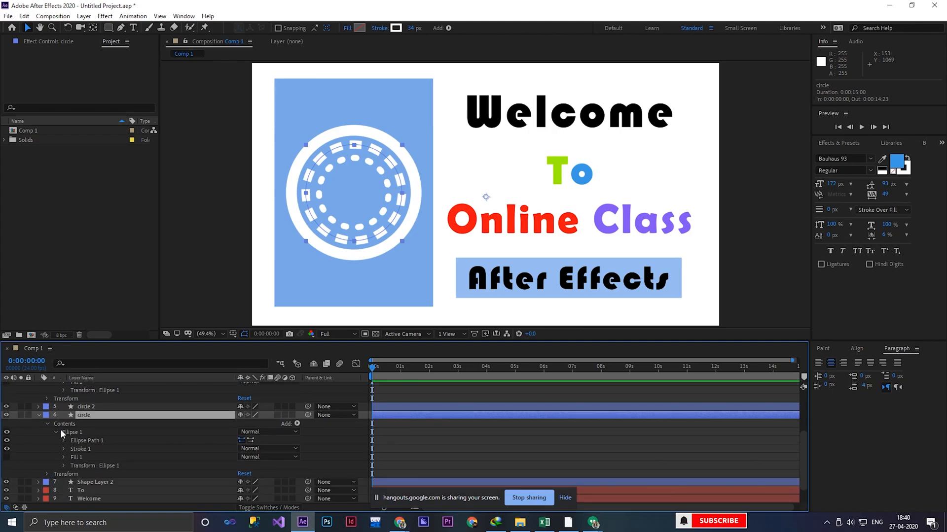
{"action": "left_click", "coordinate": [55, 432]}
{"action": "left_click", "coordinate": [46, 449]}
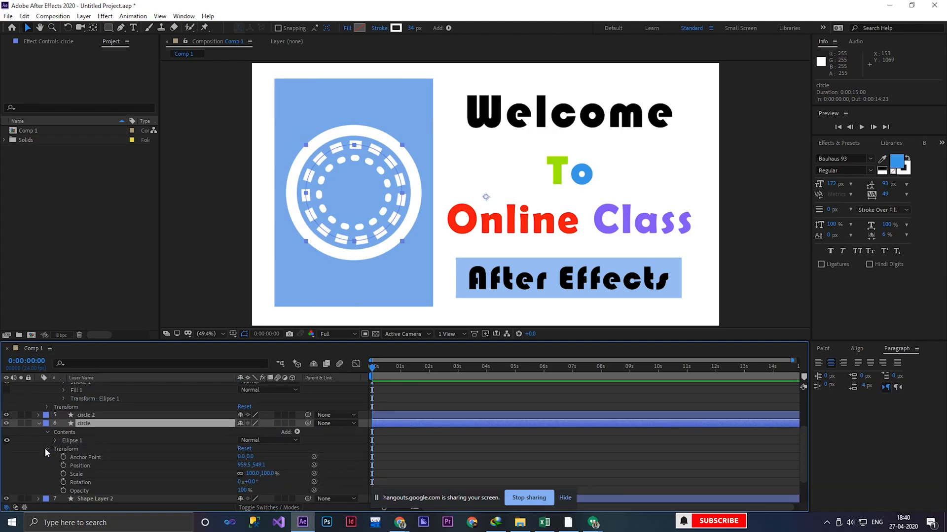
{"action": "left_click", "coordinate": [73, 482]}
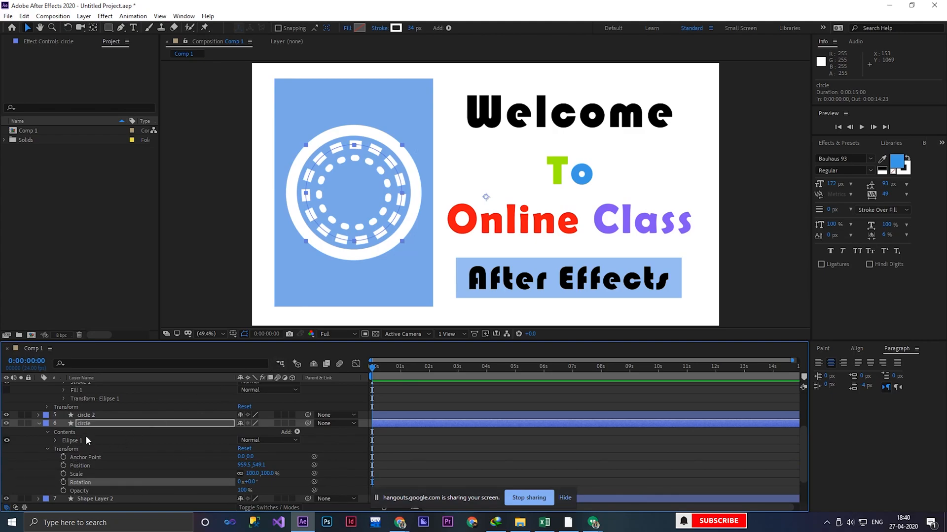
{"action": "left_click", "coordinate": [95, 424]}
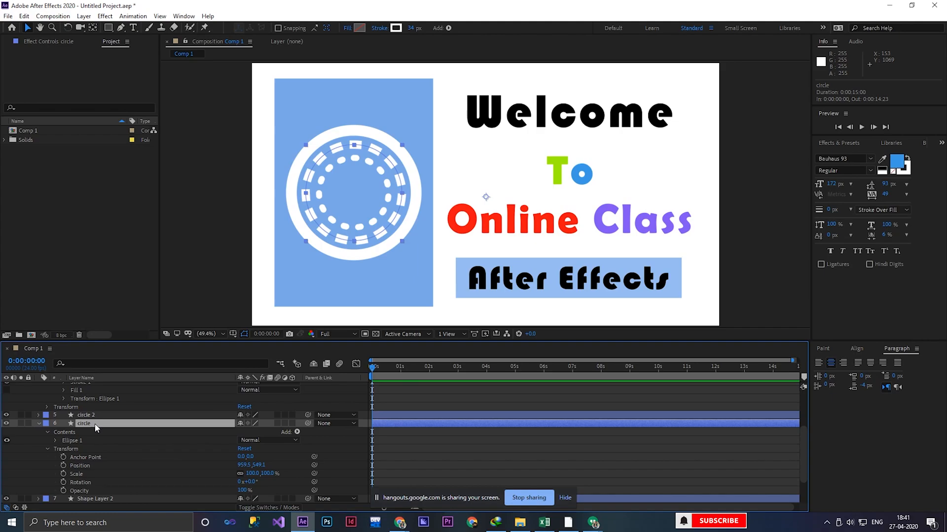
{"action": "key", "text": "ctrl+alt+Home"}
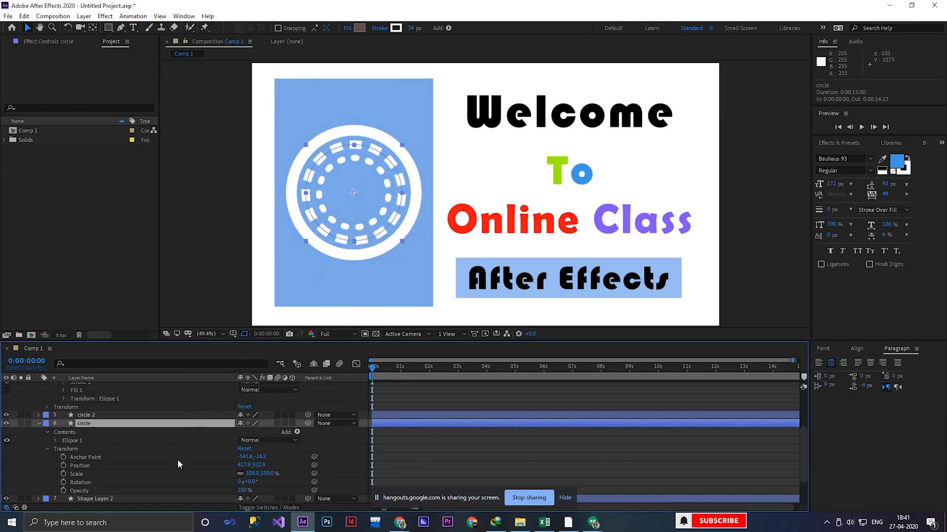
Step: Try rotating the circle layer around an anchor point moved outside the ring, undo the rotation and re-center the anchor point
{"action": "key", "text": "y"}
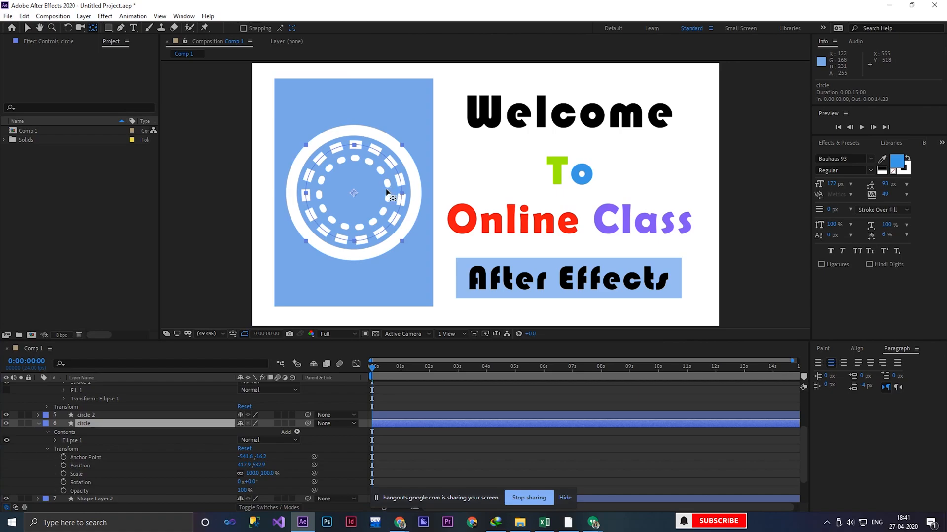
{"action": "left_click", "coordinate": [356, 195]}
{"action": "left_click_drag", "start_coordinate": [462, 187], "coordinate": [469, 188]}
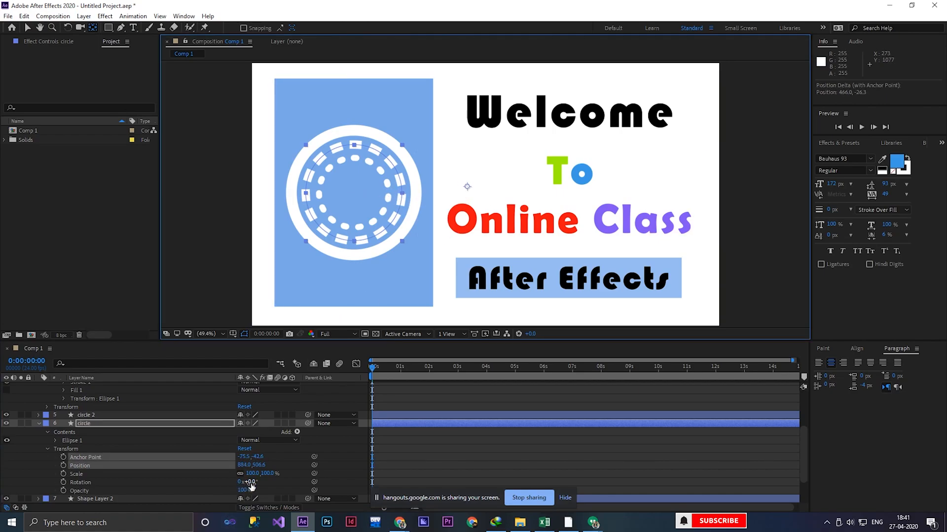
{"action": "left_click_drag", "start_coordinate": [250, 482], "coordinate": [394, 503]}
{"action": "key", "text": "ctrl+z"}
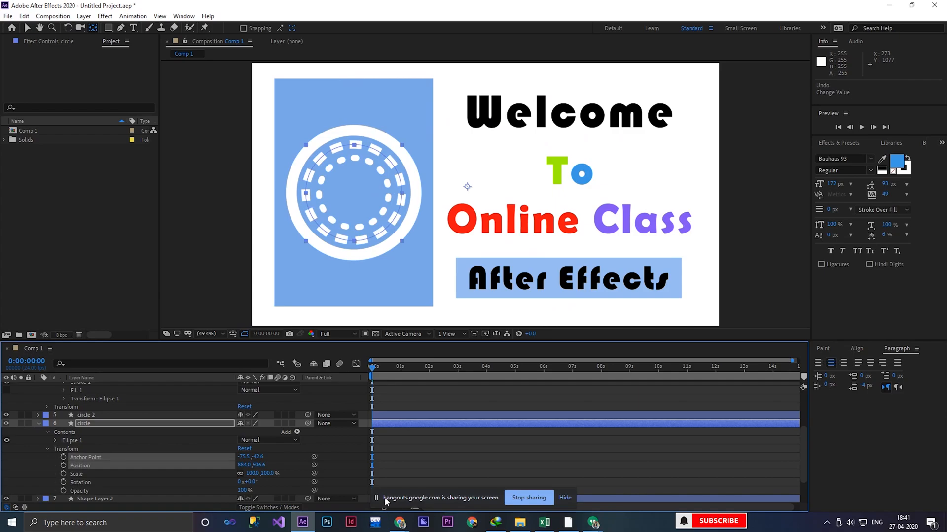
{"action": "key", "text": "ctrl+alt+Home"}
Step: Try out the circle layer's rotation about its centered anchor point and return it to 0°
{"action": "mouse_move", "coordinate": [251, 481]}
{"action": "left_mouse_down"}
{"action": "mouse_move", "coordinate": [281, 477]}
{"action": "mouse_move", "coordinate": [253, 481]}
{"action": "left_mouse_up"}
{"action": "left_click", "coordinate": [252, 481]}
{"action": "type", "text": "0"}
{"action": "key", "text": "Return"}
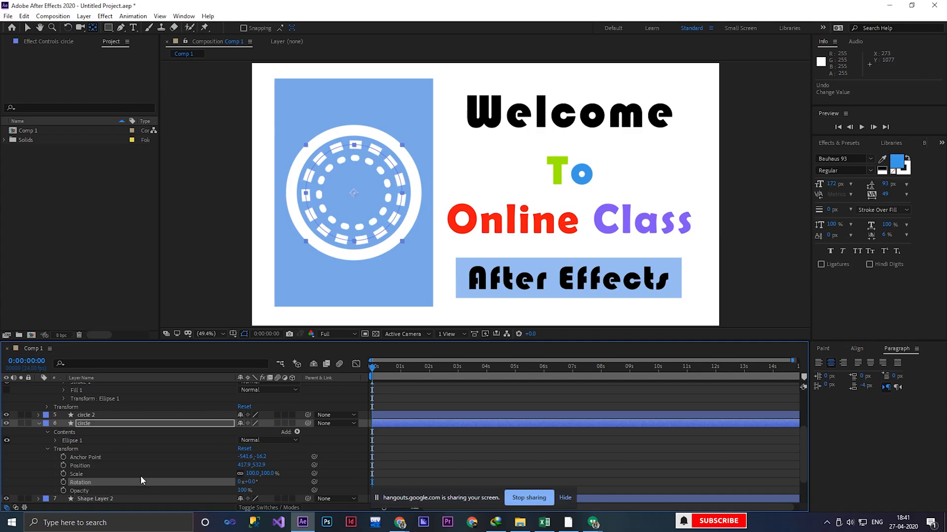
Step: Keyframe the circle layer's rotation at 0° at 0:00:03:00, leaving no rotation keyframe at the composition's start
{"action": "left_click", "coordinate": [63, 482]}
{"action": "mouse_move", "coordinate": [374, 371]}
{"action": "left_mouse_down"}
{"action": "mouse_move", "coordinate": [462, 371]}
{"action": "mouse_move", "coordinate": [368, 377]}
{"action": "mouse_move", "coordinate": [458, 373]}
{"action": "left_mouse_up"}
{"action": "left_click", "coordinate": [63, 482]}
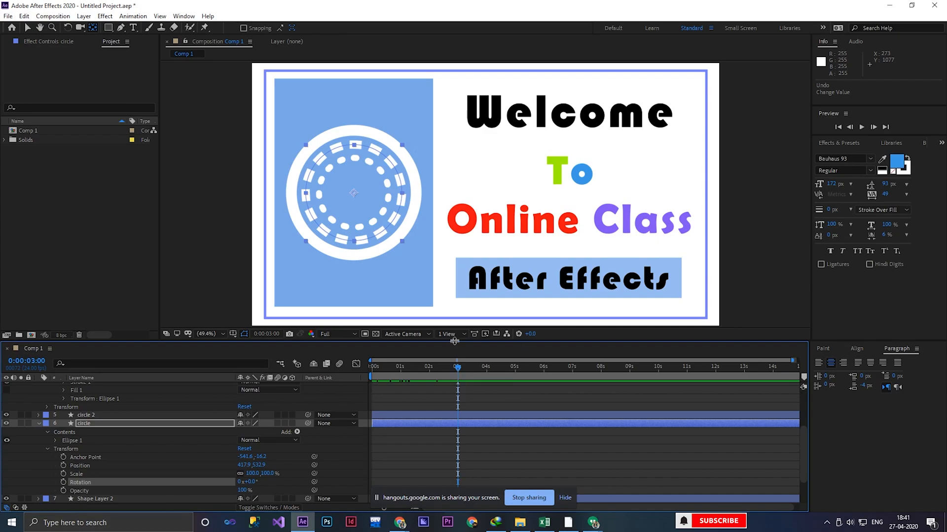
{"action": "left_click", "coordinate": [63, 483]}
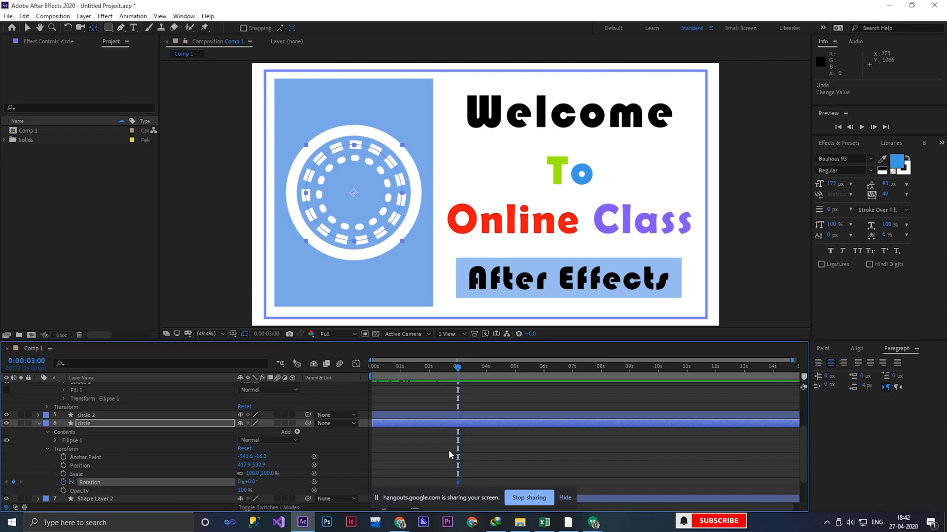
Step: Keyframe the circle layer's rotation at 360° at 0:00:12:00
{"action": "left_click", "coordinate": [461, 368]}
{"action": "left_click_drag", "start_coordinate": [463, 370], "coordinate": [716, 379]}
{"action": "left_click", "coordinate": [251, 481]}
{"action": "type", "text": "360"}
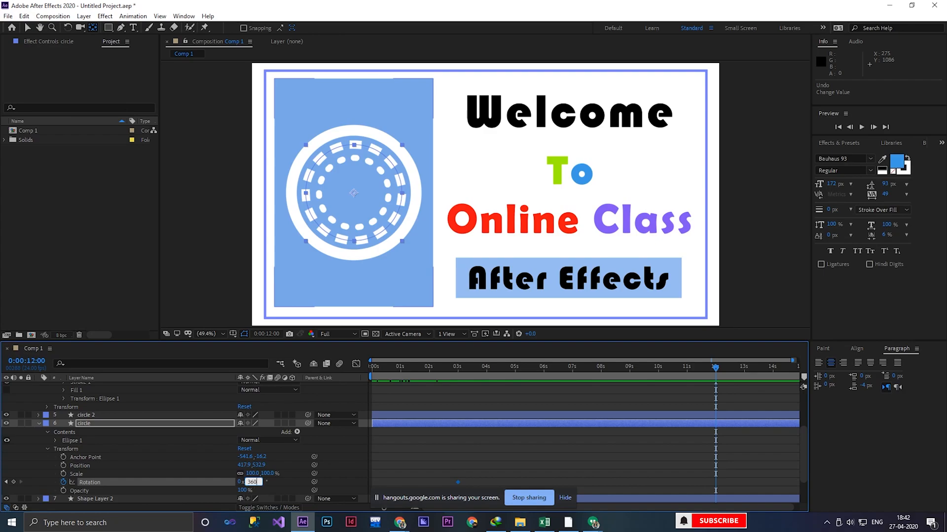
{"action": "key", "text": "Return"}
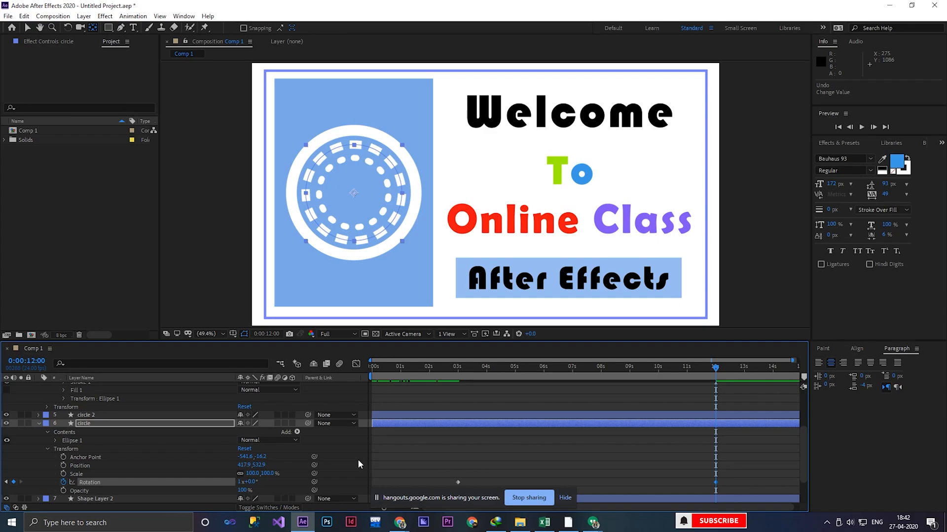
Step: Try 5 revolutions for the circle layer's rotation at 0:00:12:00 and preview the spin from 0:00:03:00
{"action": "left_click", "coordinate": [240, 482]}
{"action": "type", "text": "5"}
{"action": "left_click_drag", "start_coordinate": [715, 367], "coordinate": [457, 401]}
{"action": "key", "text": "space"}
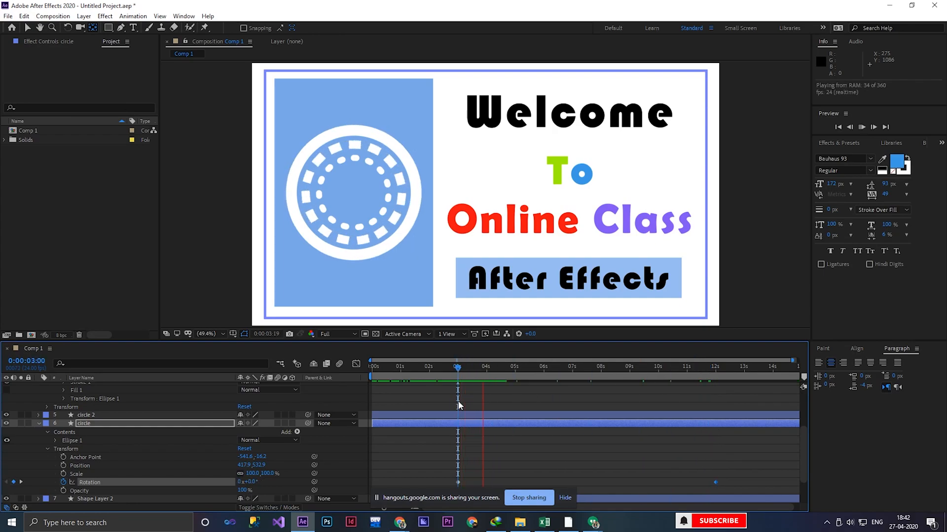
{"action": "key", "text": "space"}
{"action": "left_click_drag", "start_coordinate": [538, 369], "coordinate": [574, 370]}
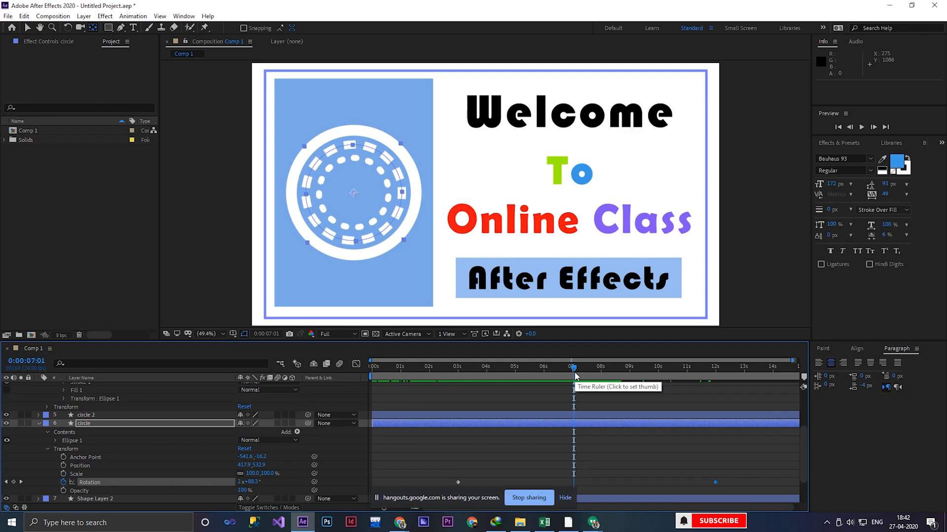
Step: Set the circle layer's rotation keyframe at 0:00:12:00 to 3 revolutions
{"action": "key", "text": "k"}
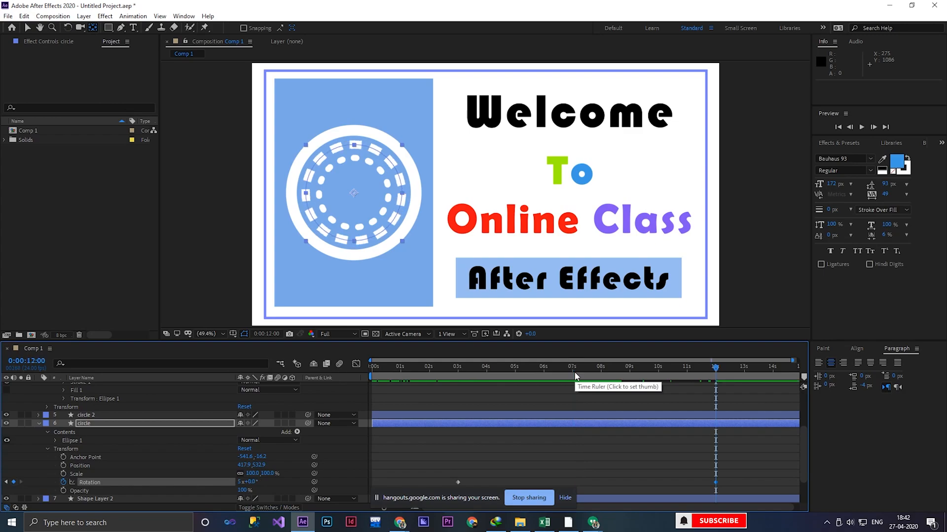
{"action": "key", "text": "j"}
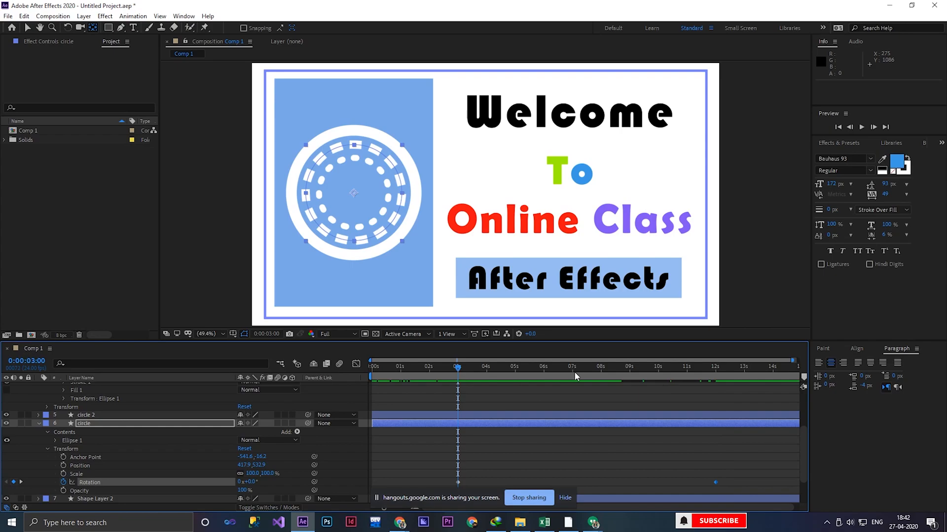
{"action": "key", "text": "k"}
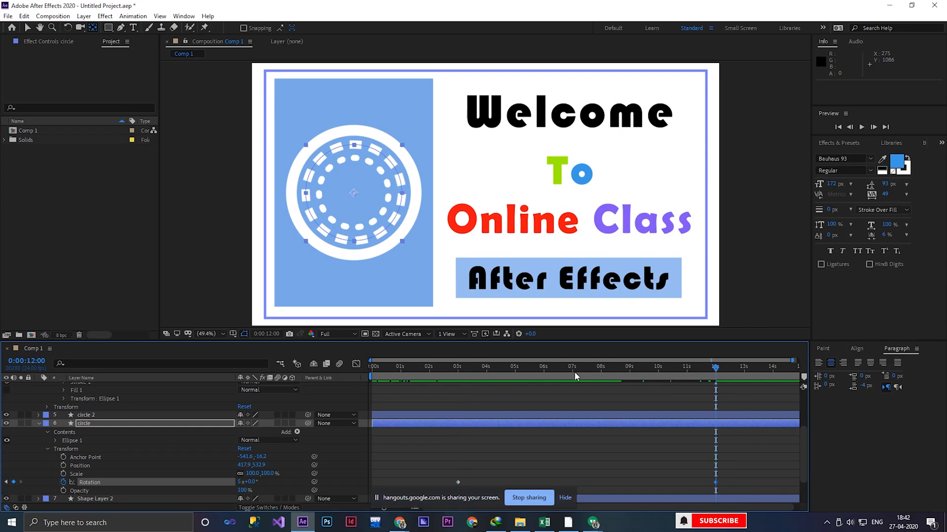
{"action": "left_click", "coordinate": [240, 482]}
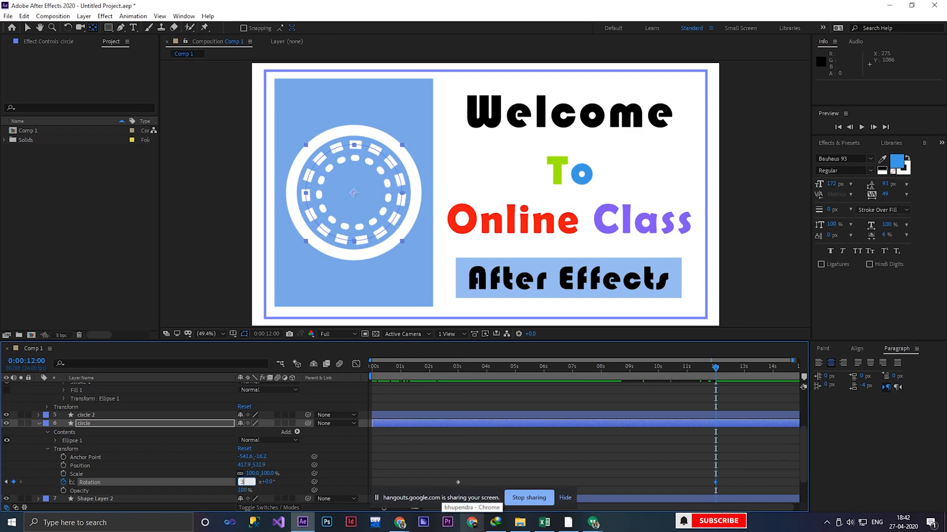
{"action": "key", "text": "Return"}
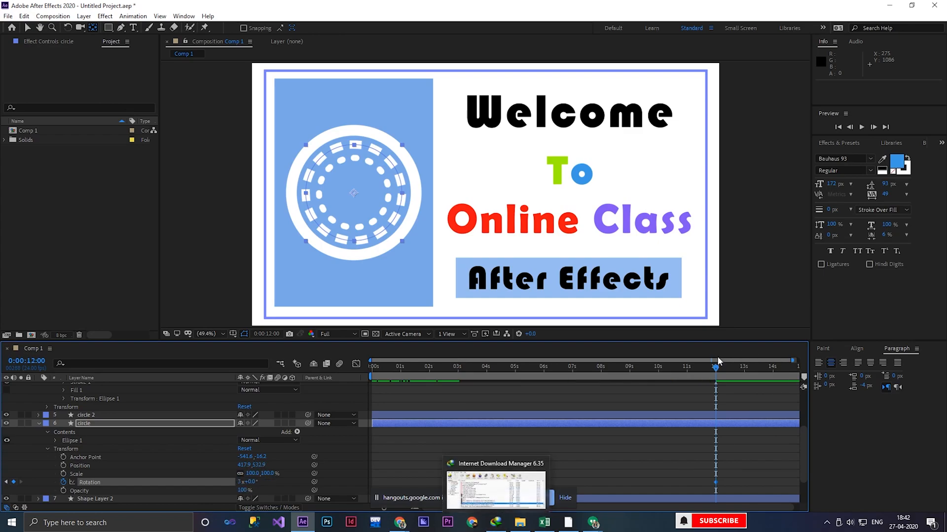
Step: Preview the dashed ring's spin from about 0:00:03:00 and collapse the circle layer
{"action": "left_click_drag", "start_coordinate": [716, 370], "coordinate": [456, 380]}
{"action": "key", "text": "space"}
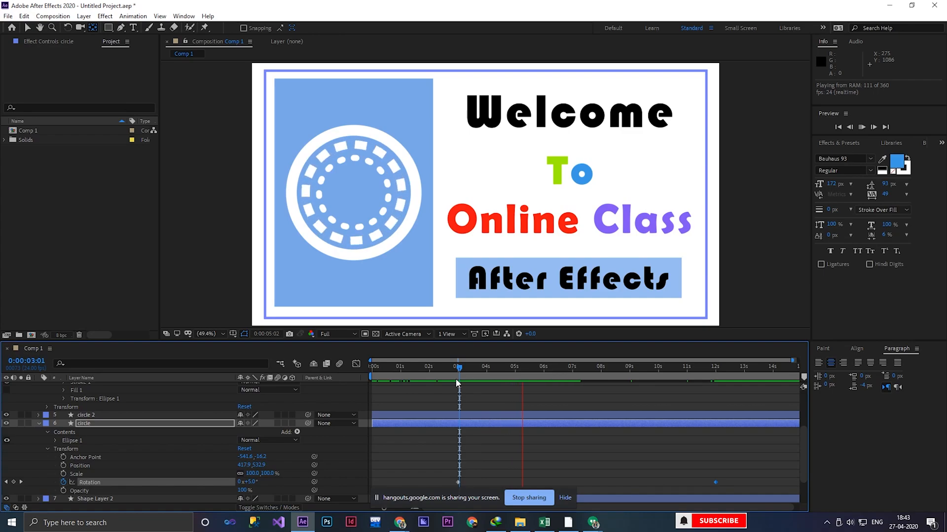
{"action": "key", "text": "space"}
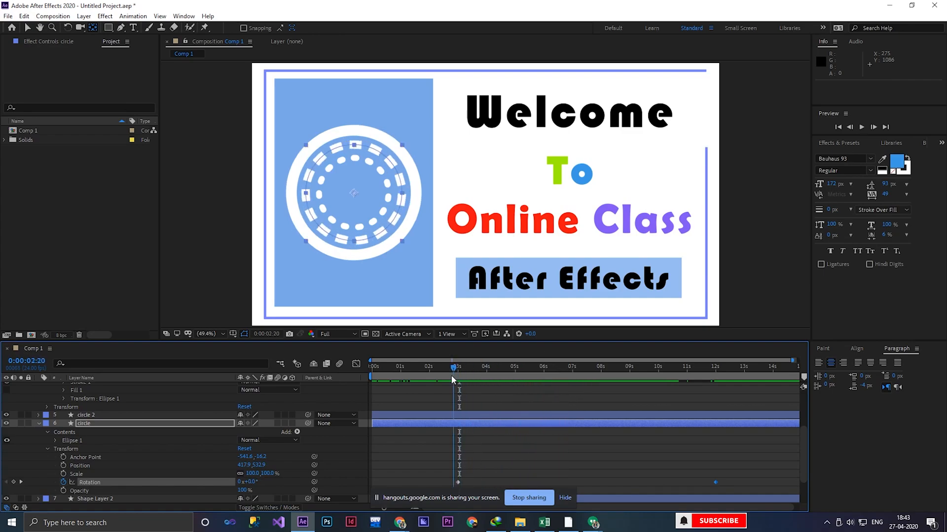
{"action": "left_click", "coordinate": [460, 376]}
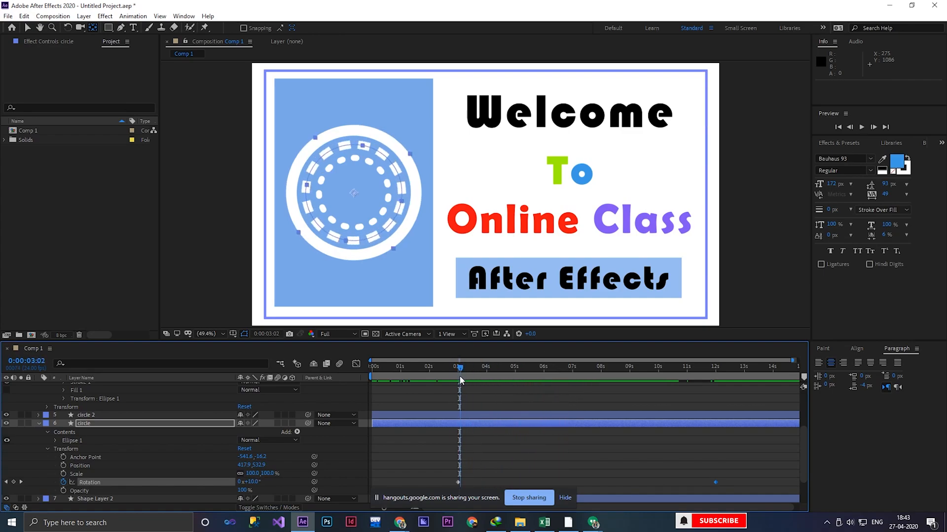
{"action": "left_click", "coordinate": [38, 423]}
Step: Add a starting rotation keyframe to the circle 2 layer at 0:00:03:00
{"action": "left_click", "coordinate": [82, 440]}
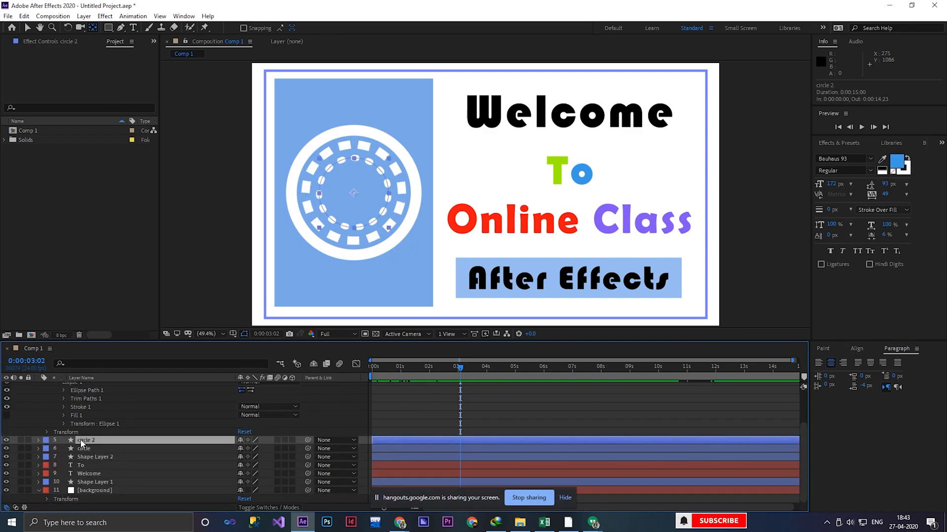
{"action": "left_click", "coordinate": [7, 440]}
{"action": "left_click", "coordinate": [6, 440]}
{"action": "left_click", "coordinate": [38, 440]}
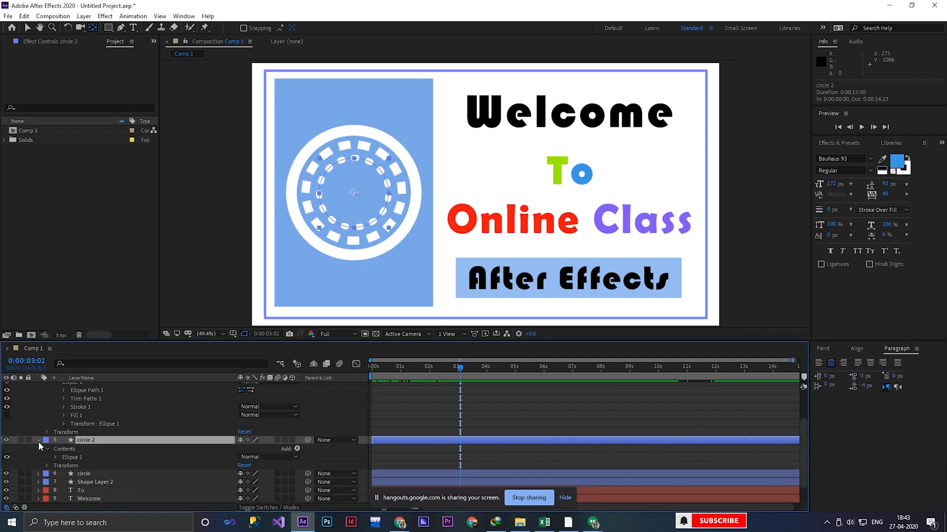
{"action": "left_click", "coordinate": [47, 466]}
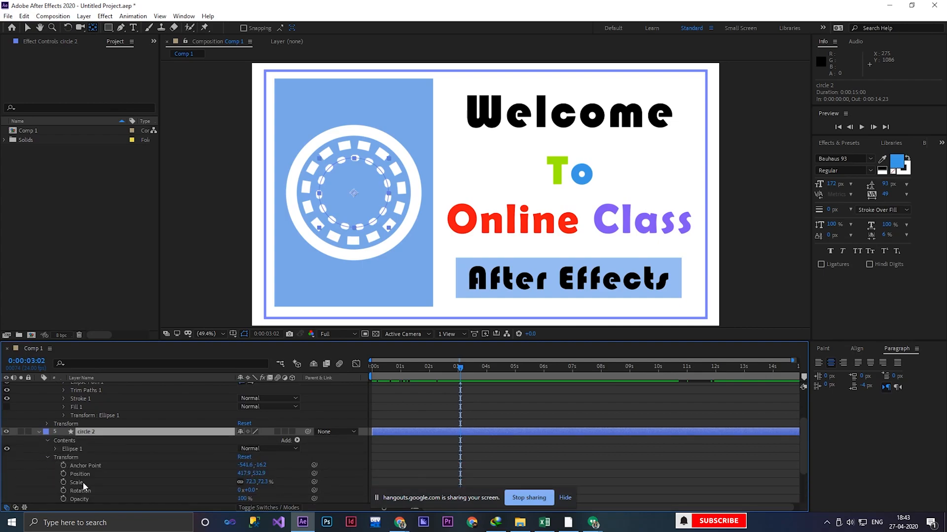
{"action": "scroll", "coordinate": [83, 483], "scroll_direction": "down", "scroll_amount": 1}
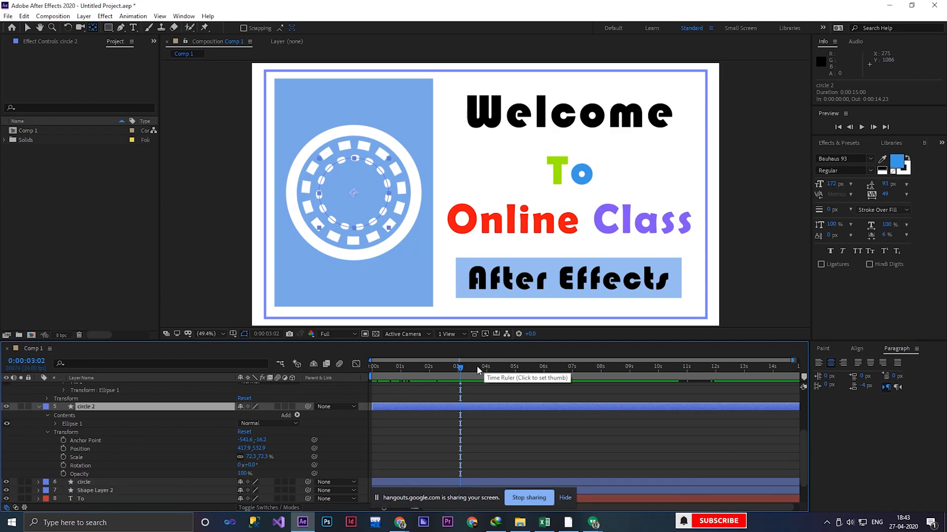
{"action": "left_click", "coordinate": [458, 367]}
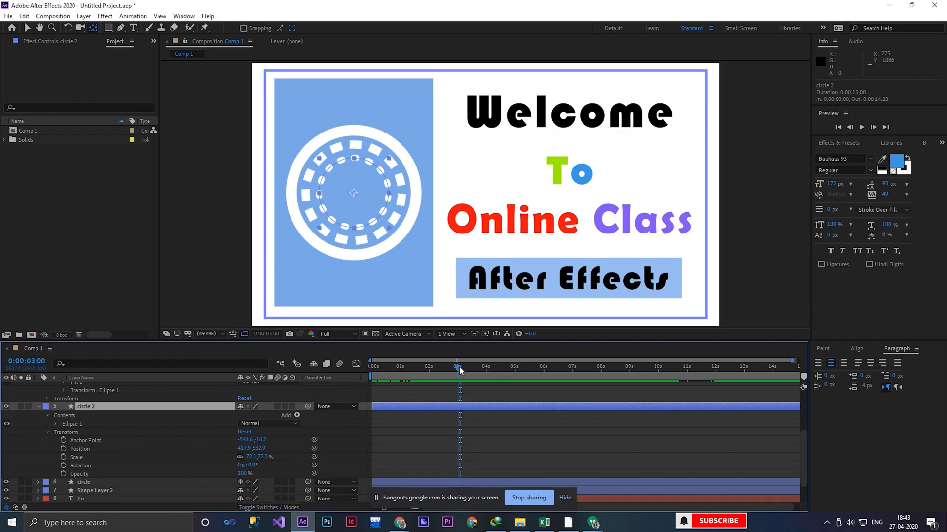
{"action": "left_click", "coordinate": [63, 465]}
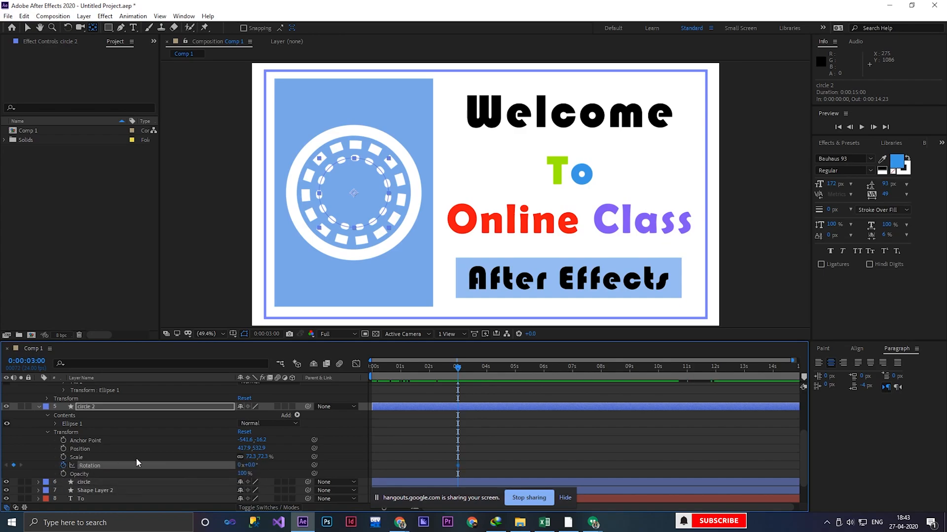
Step: Keyframe the circle 2 layer's rotation at -3 revolutions at 0:00:12:00
{"action": "left_click_drag", "start_coordinate": [458, 368], "coordinate": [716, 371]}
{"action": "left_click_drag", "start_coordinate": [249, 466], "coordinate": [135, 465]}
{"action": "left_click", "coordinate": [253, 465]}
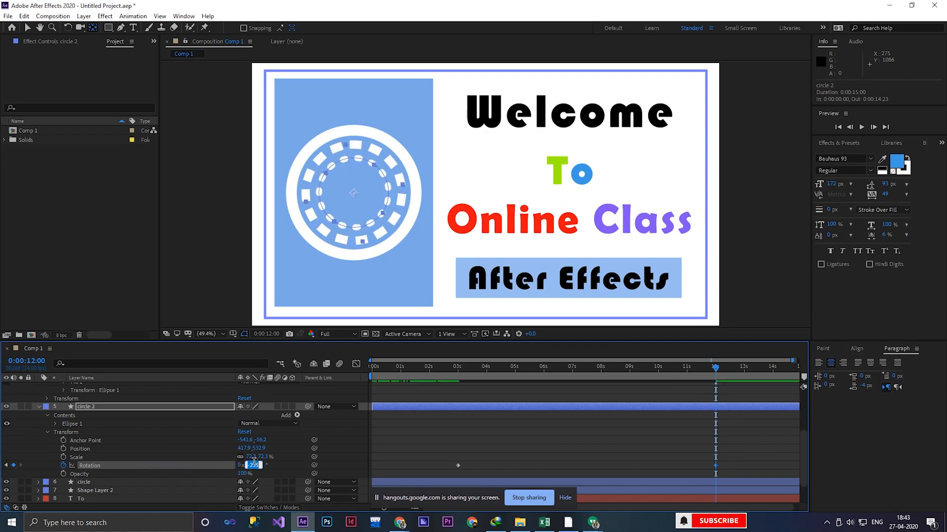
{"action": "type", "text": "-360"}
{"action": "key", "text": "Return"}
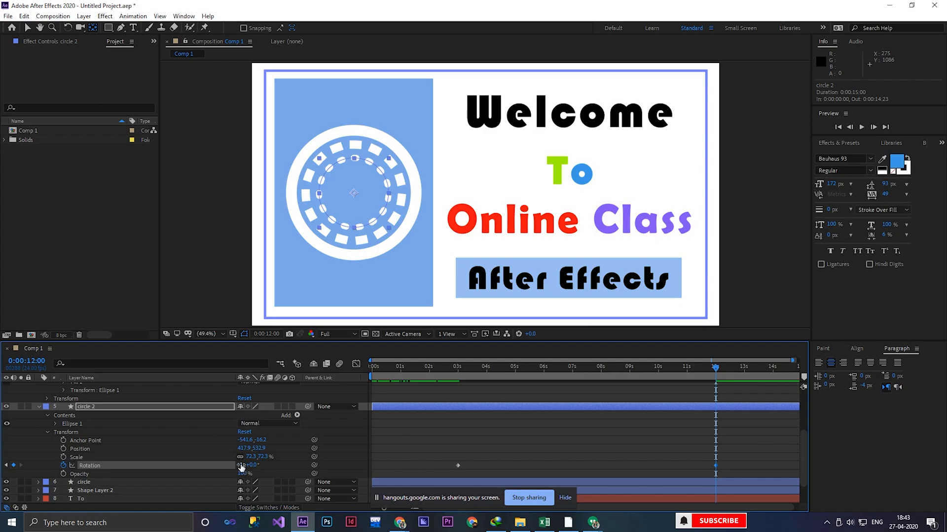
{"action": "left_click", "coordinate": [242, 465]}
{"action": "type", "text": "-3"}
{"action": "key", "text": "Return"}
Step: Preview the opposing ring spins from the start of the composition and collapse the circle 2 layer
{"action": "left_click_drag", "start_coordinate": [711, 373], "coordinate": [362, 397]}
{"action": "key", "text": "space"}
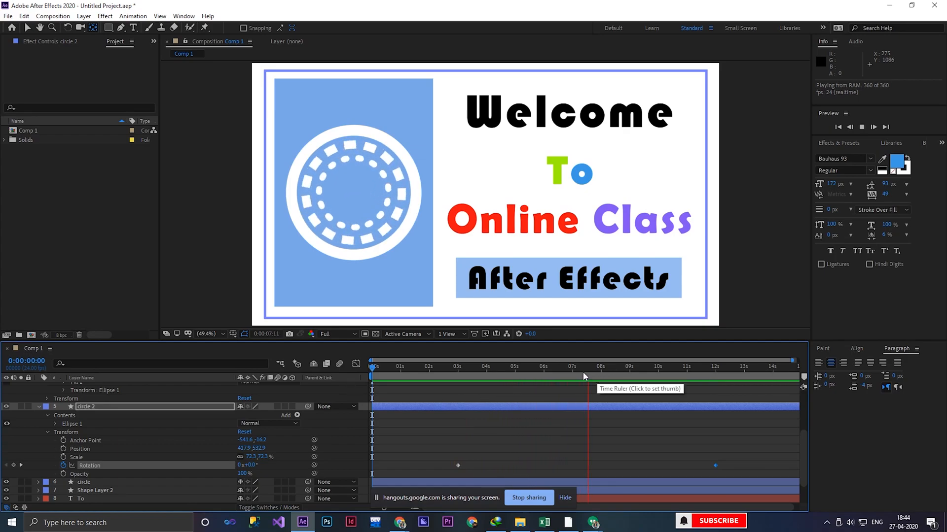
{"action": "left_click", "coordinate": [571, 376]}
{"action": "left_click_drag", "start_coordinate": [569, 377], "coordinate": [559, 377]}
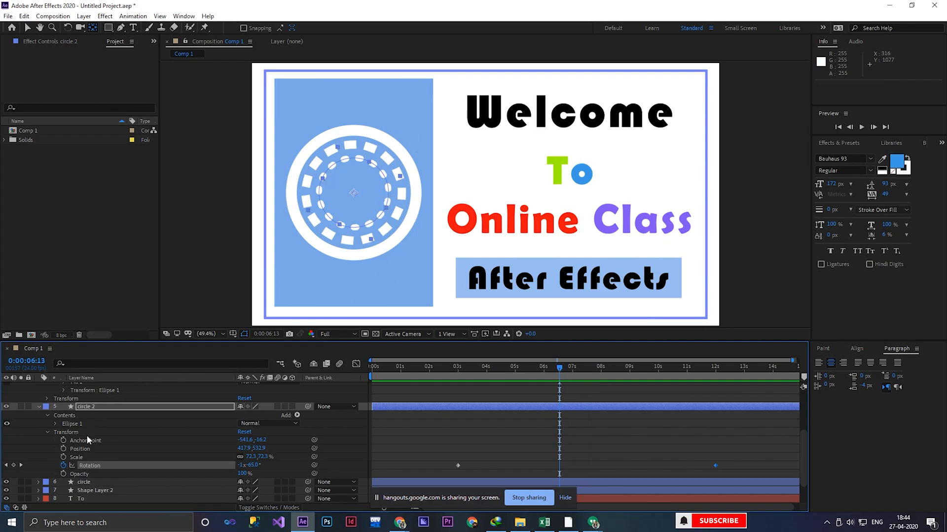
{"action": "scroll", "coordinate": [110, 419], "scroll_direction": "up", "scroll_amount": 2}
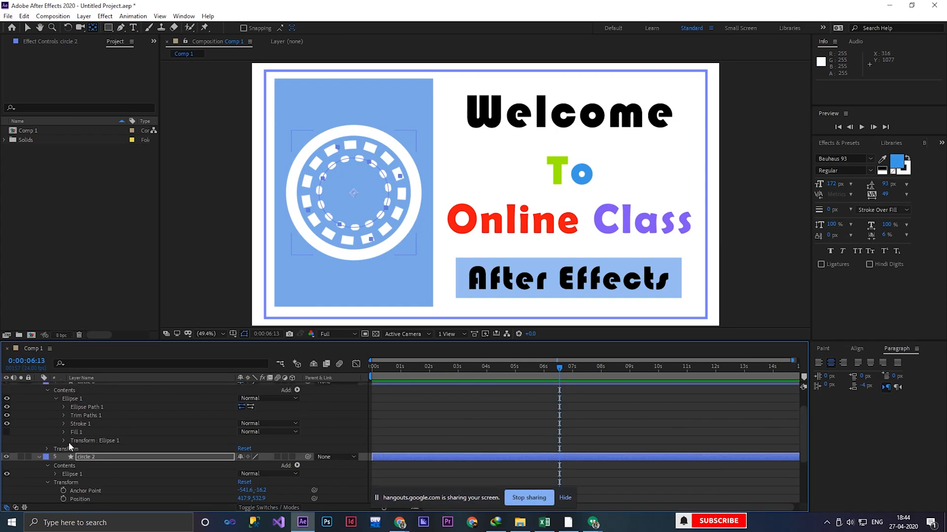
{"action": "left_click", "coordinate": [39, 457]}
Step: Set the circle 3 layer's scale to 0% and keyframe it at 0:00:03:00
{"action": "scroll", "coordinate": [102, 407], "scroll_direction": "up", "scroll_amount": 1}
{"action": "left_click", "coordinate": [83, 407]}
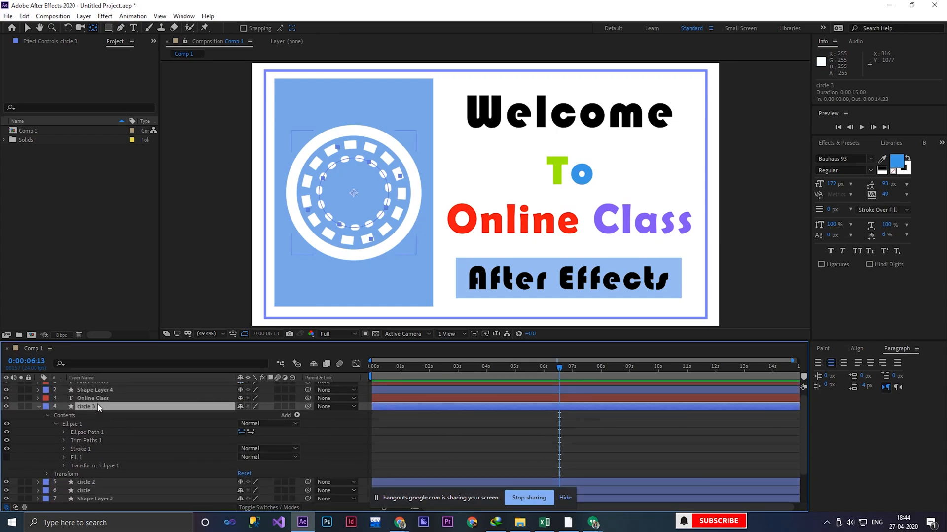
{"action": "left_click", "coordinate": [416, 258]}
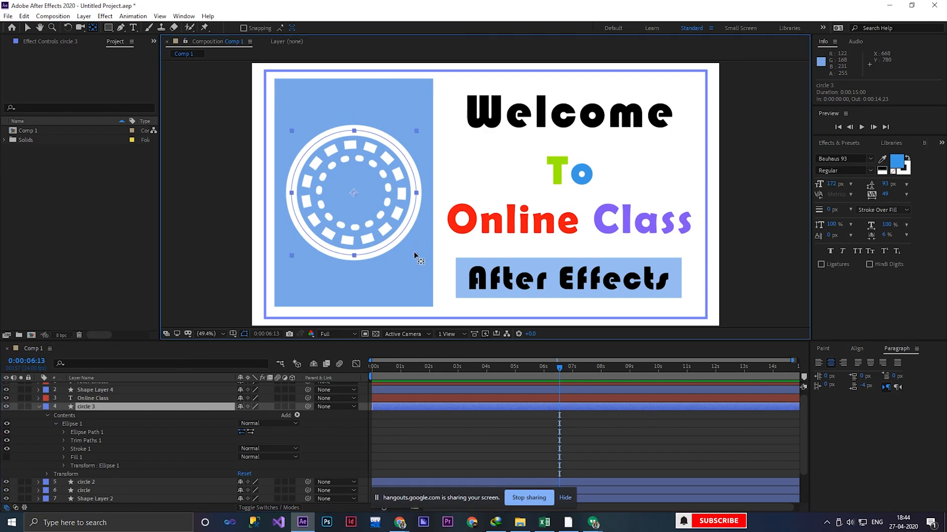
{"action": "left_click", "coordinate": [74, 406]}
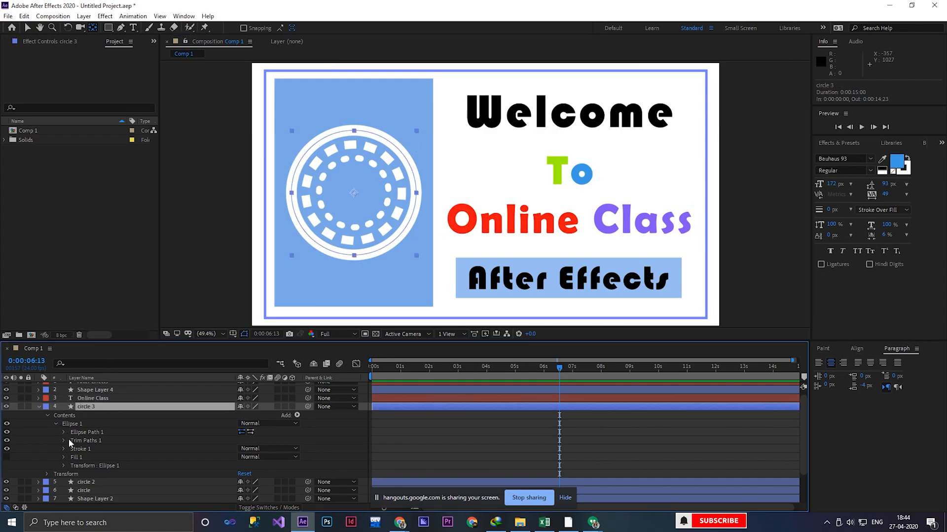
{"action": "left_click", "coordinate": [48, 474]}
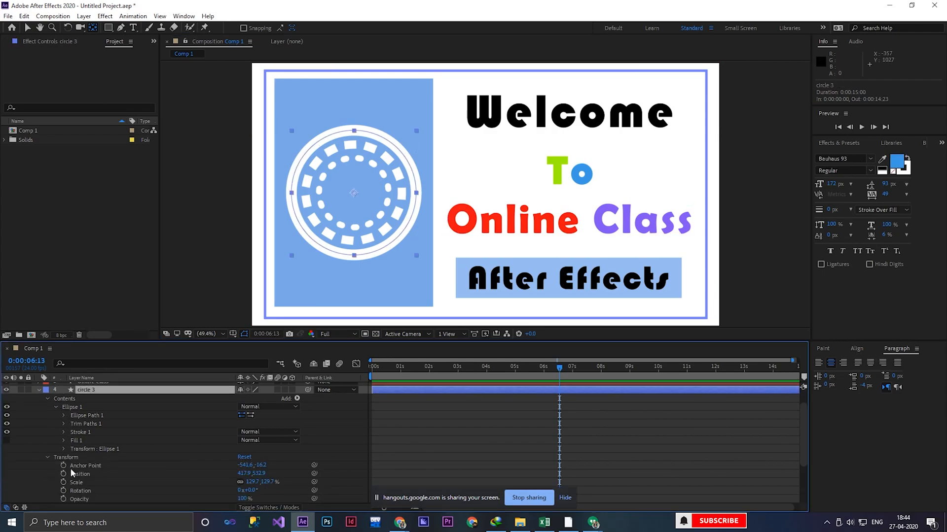
{"action": "left_click_drag", "start_coordinate": [266, 458], "coordinate": [189, 429]}
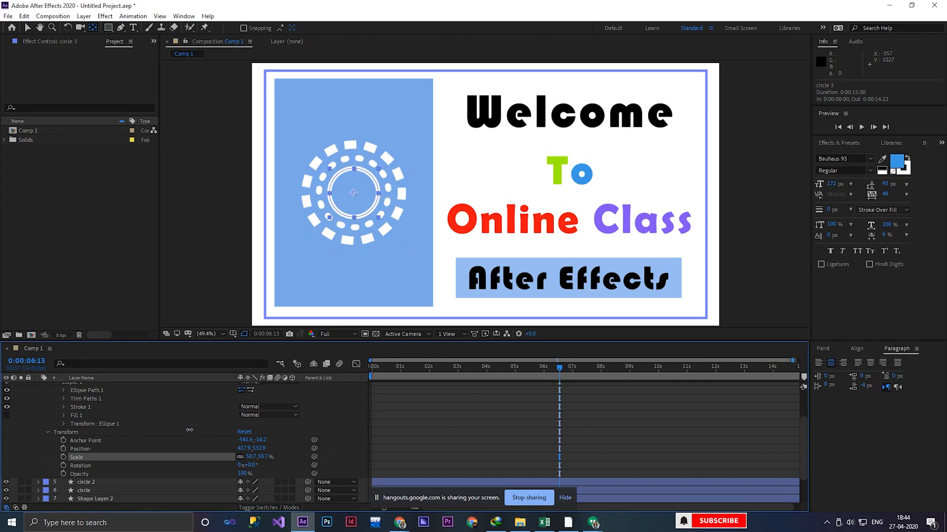
{"action": "left_click", "coordinate": [250, 457]}
{"action": "type", "text": "0"}
{"action": "key", "text": "Return"}
Step: Keyframe the circle 3 layer's scale at 124% at 0:00:05:00
{"action": "left_click_drag", "start_coordinate": [561, 368], "coordinate": [515, 374]}
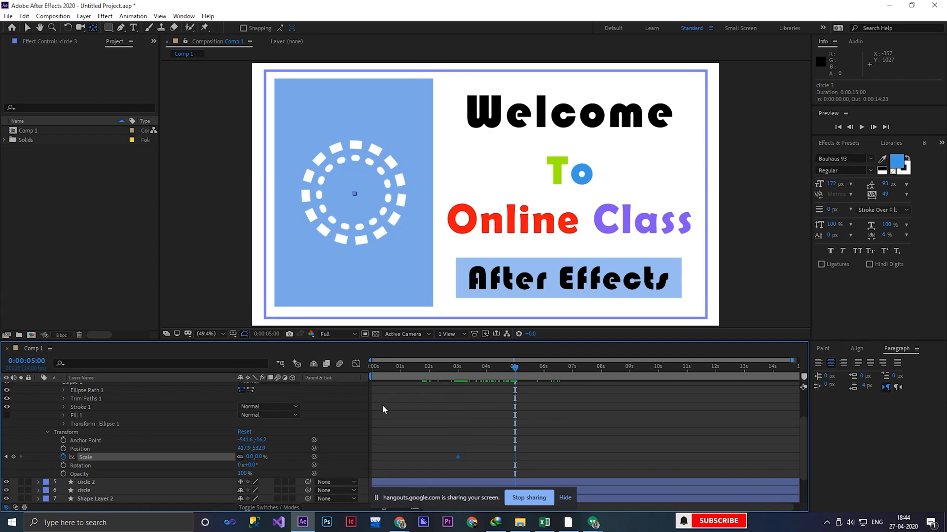
{"action": "left_click", "coordinate": [260, 456]}
{"action": "type", "text": "100"}
{"action": "key", "text": "Return"}
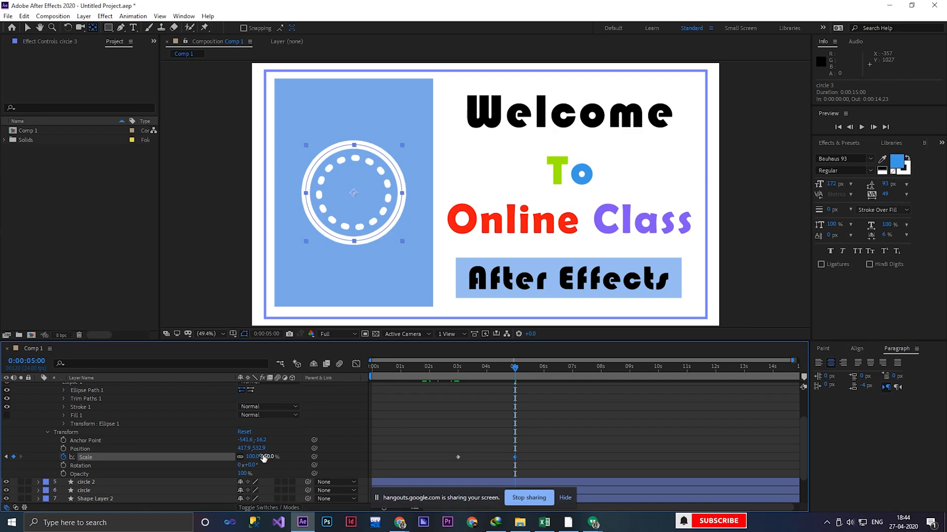
{"action": "left_click_drag", "start_coordinate": [270, 456], "coordinate": [284, 459]}
Step: Preview the outer ring's scale-up from the start of the composition and collapse the circle 3 layer
{"action": "key", "text": "Home"}
{"action": "key", "text": "space"}
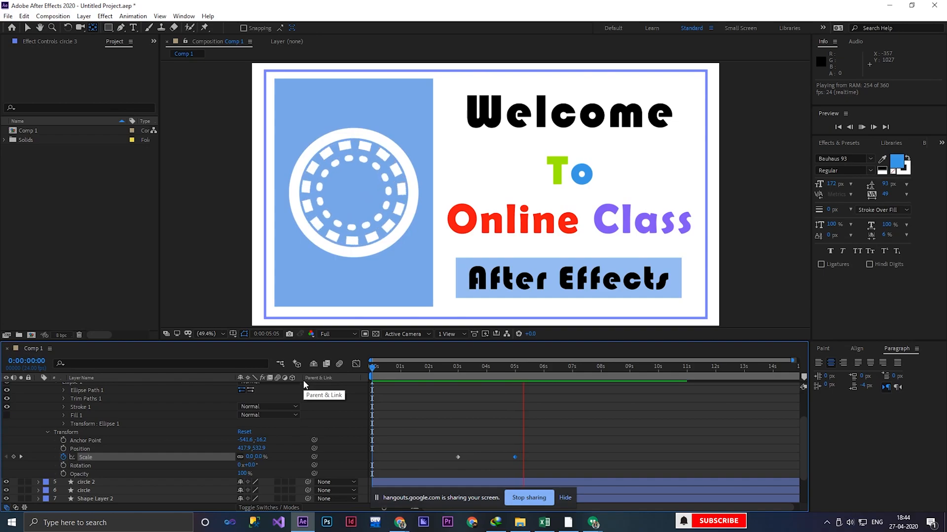
{"action": "key", "text": "space"}
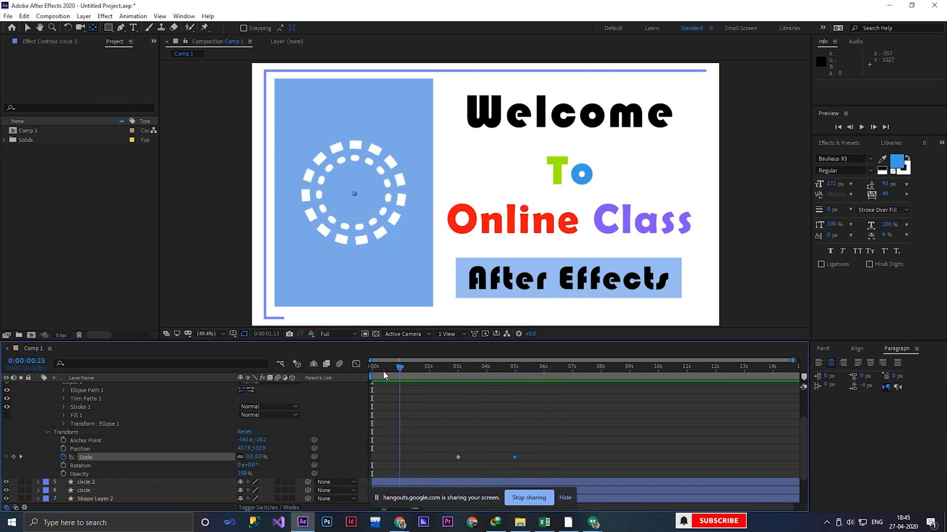
{"action": "key", "text": "space"}
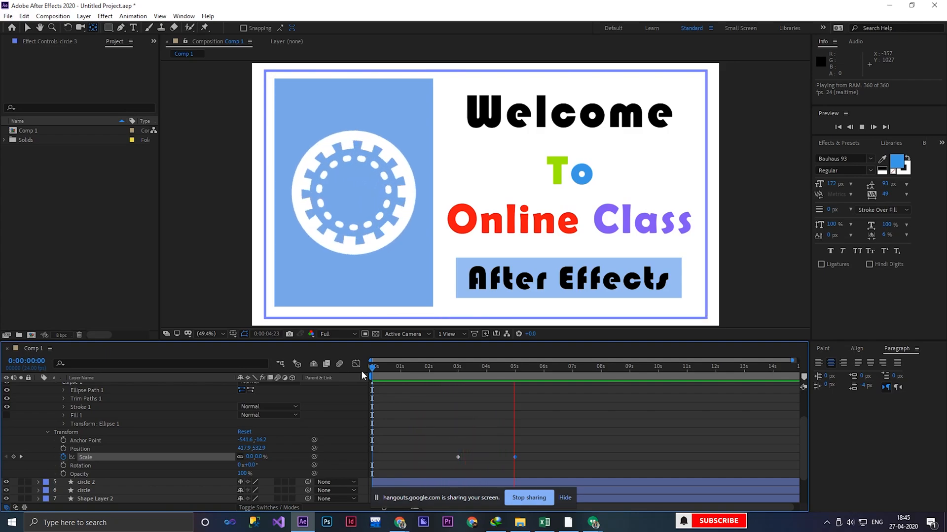
{"action": "key", "text": "space"}
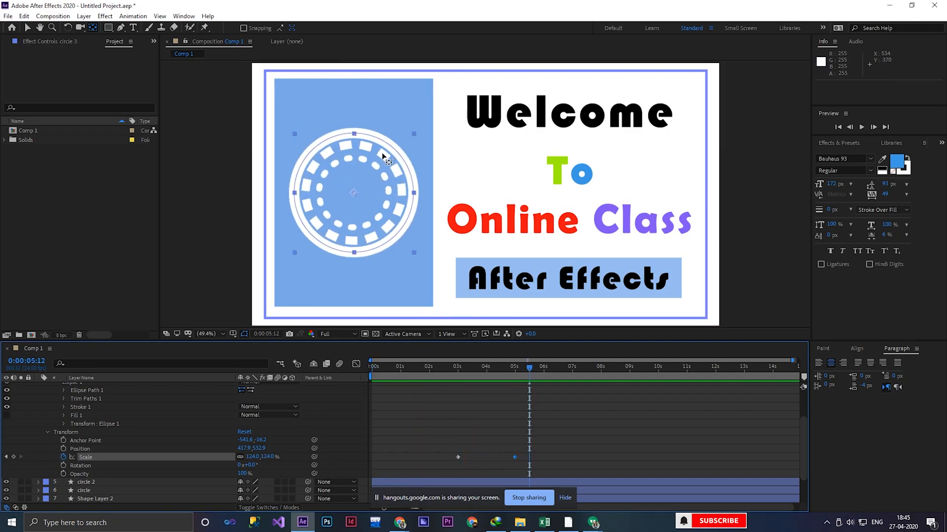
{"action": "scroll", "coordinate": [63, 450], "scroll_direction": "up", "scroll_amount": 3}
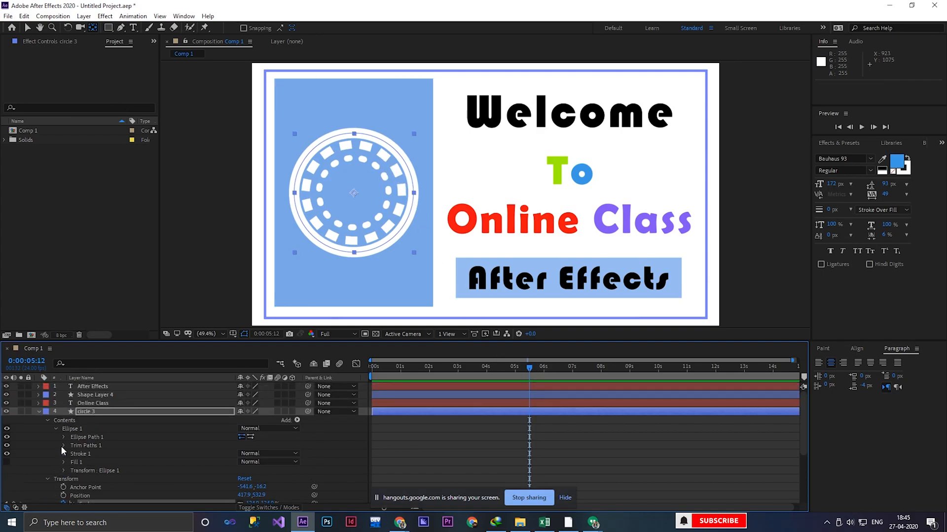
{"action": "left_click", "coordinate": [39, 411]}
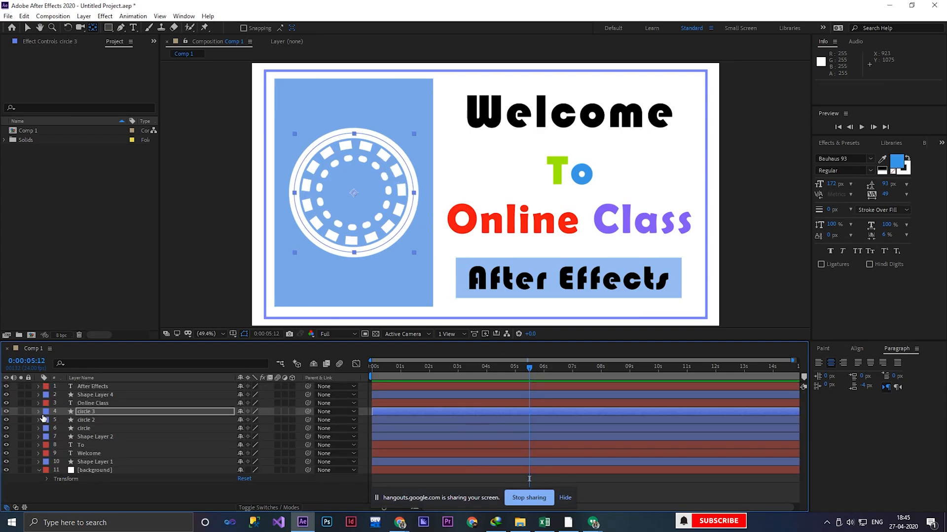
Step: Centre the anchor point of the Welcome text layer within its text
{"action": "left_click", "coordinate": [105, 401]}
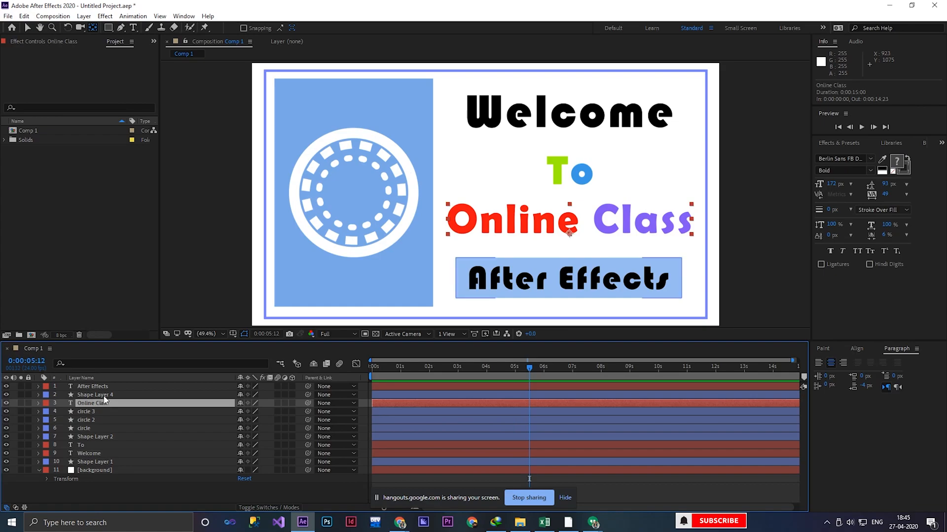
{"action": "left_click", "coordinate": [103, 395]}
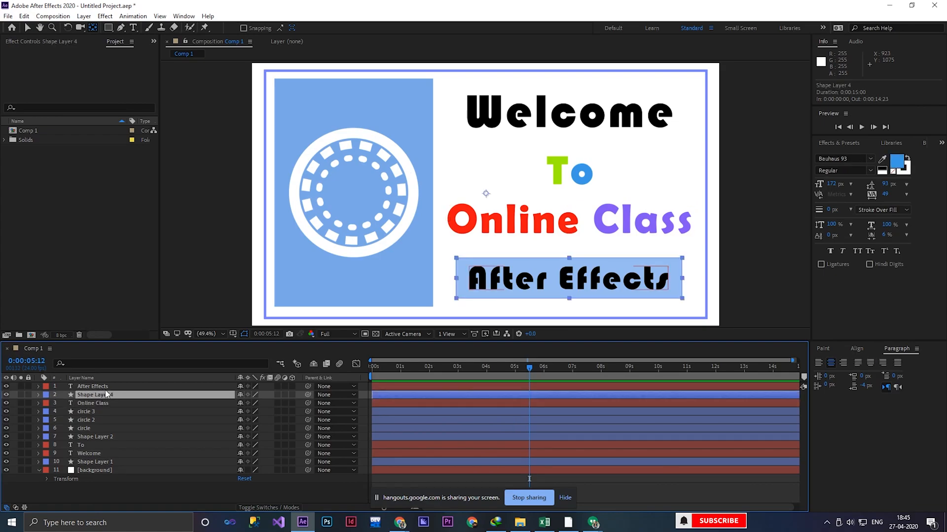
{"action": "key", "text": "ctrl+Up"}
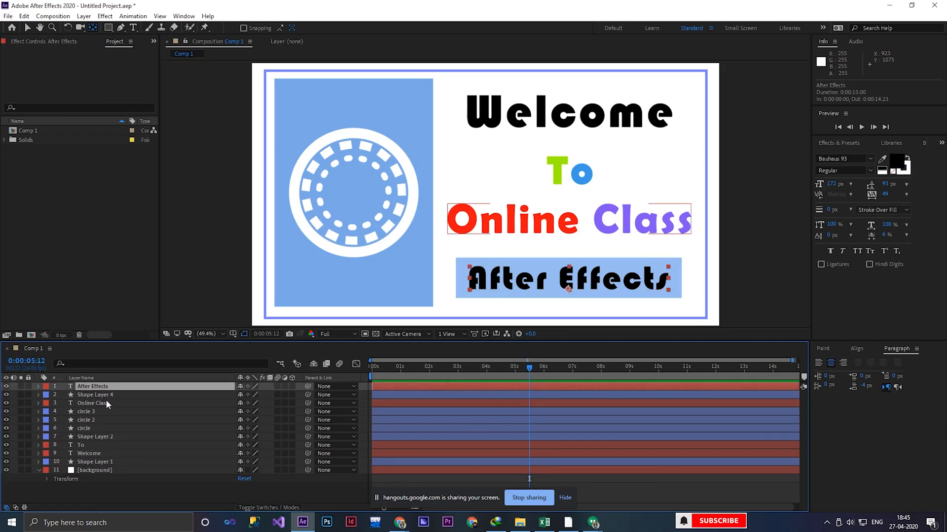
{"action": "left_click", "coordinate": [108, 453]}
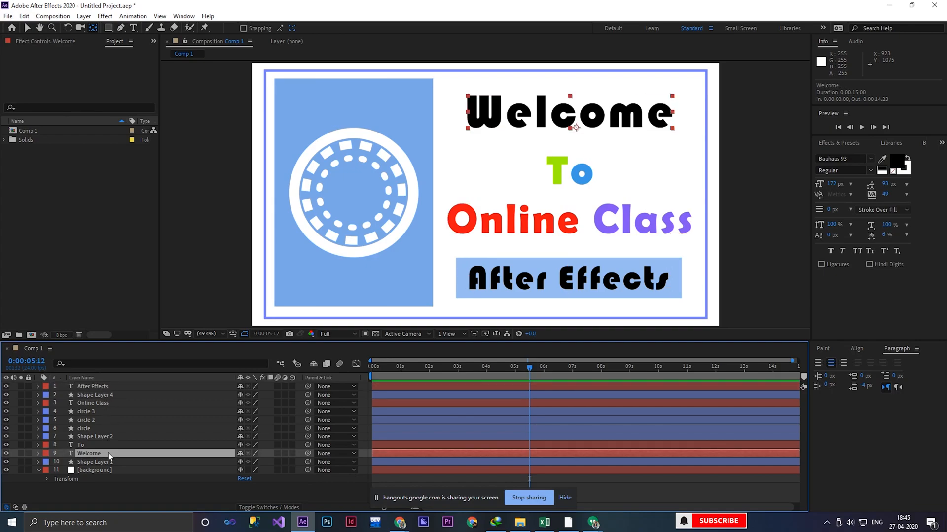
{"action": "key", "text": "ctrl+alt+Home"}
{"action": "left_click", "coordinate": [625, 123]}
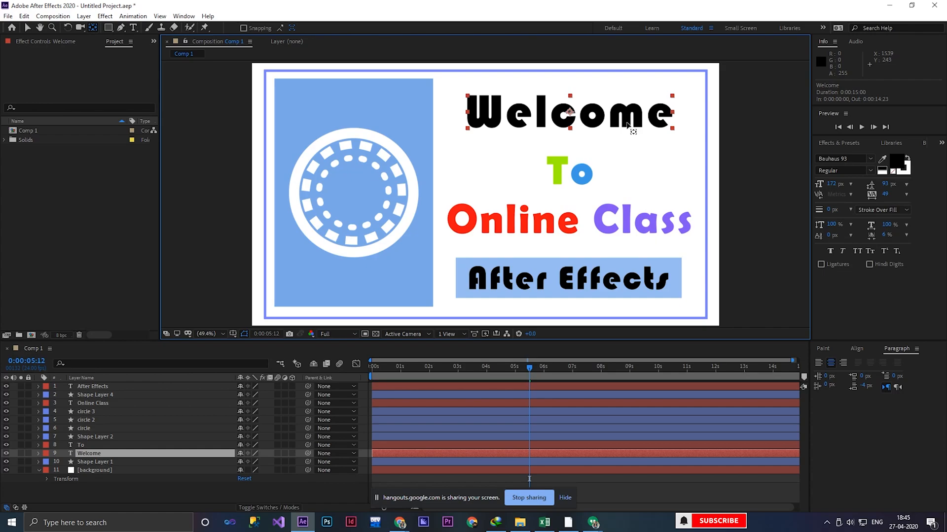
Step: At 0:00:04:00, turn on position keyframing for the Welcome layer and move it above the frame, to a Y position of about -91
{"action": "left_click_drag", "start_coordinate": [529, 367], "coordinate": [487, 366]}
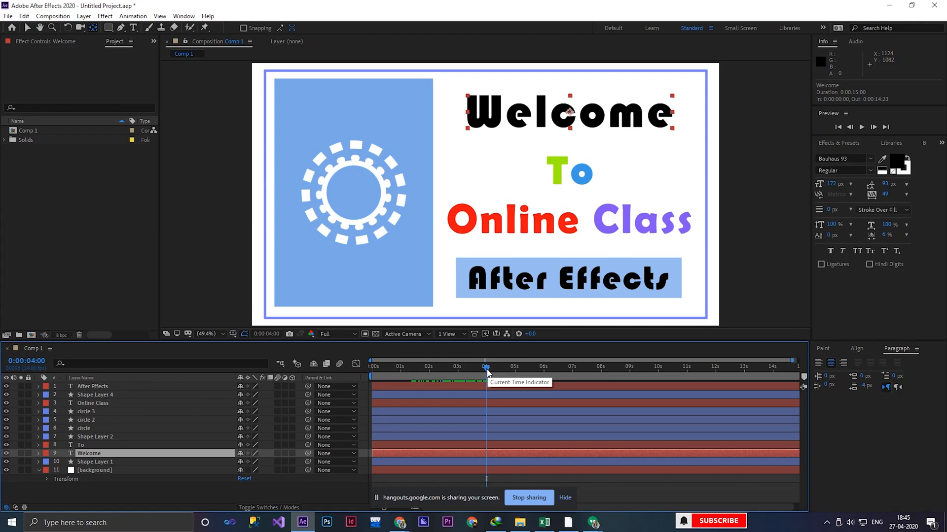
{"action": "left_click", "coordinate": [39, 453]}
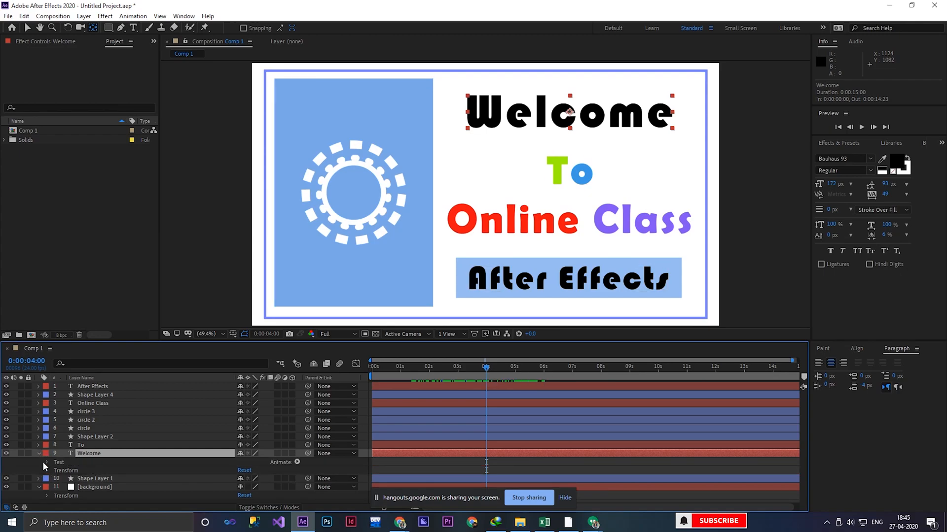
{"action": "left_click", "coordinate": [47, 472]}
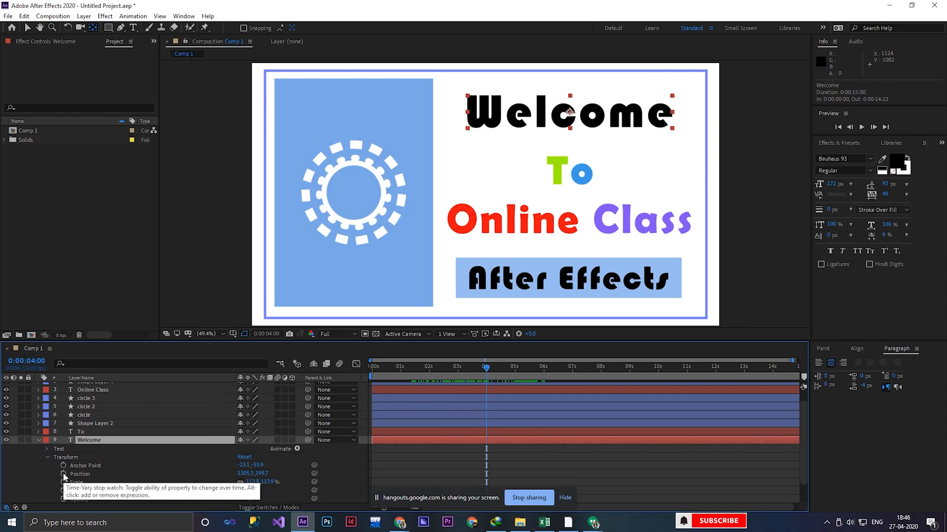
{"action": "left_click", "coordinate": [63, 474]}
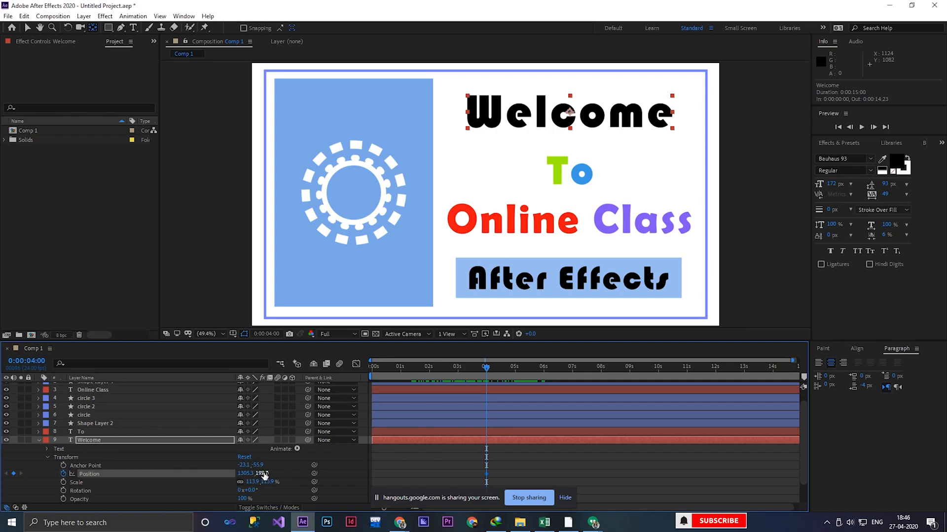
{"action": "left_click_drag", "start_coordinate": [267, 474], "coordinate": [130, 463]}
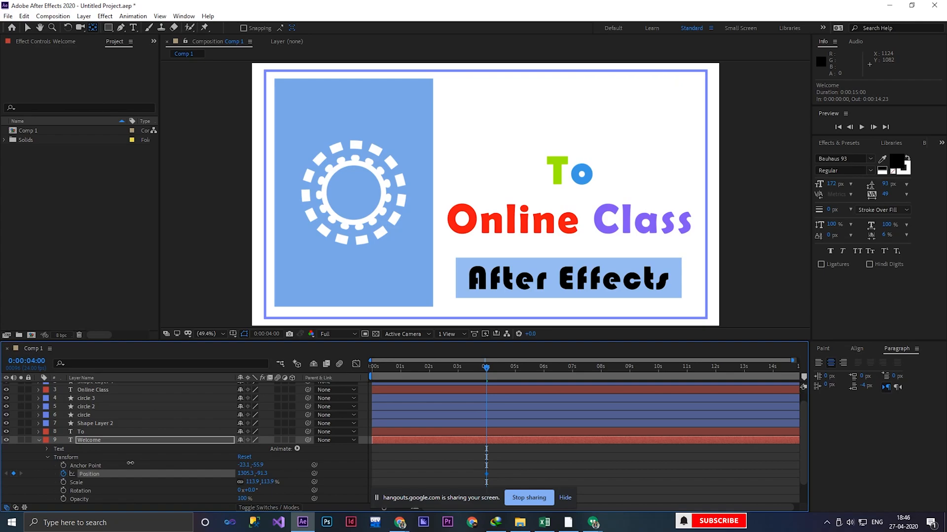
{"action": "scroll", "coordinate": [502, 261], "scroll_direction": "down", "scroll_amount": 2}
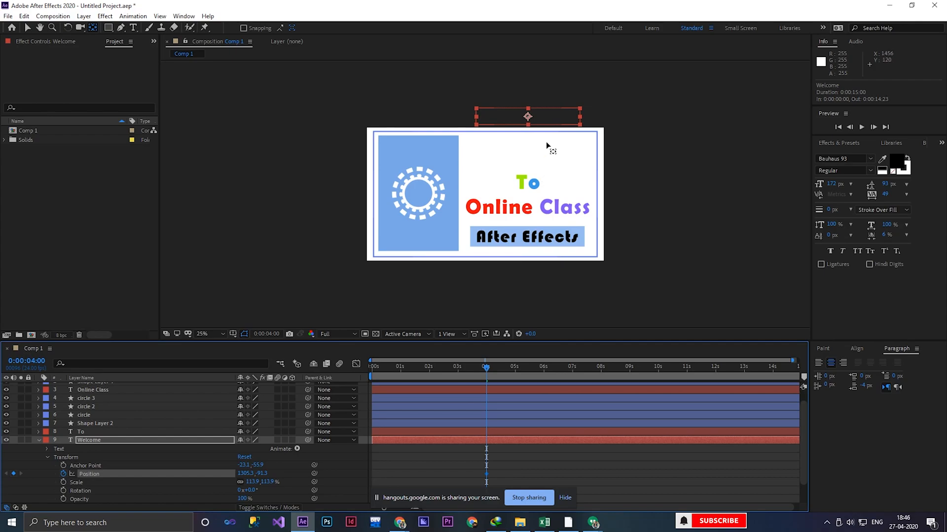
Step: Nudge the Welcome text at 0:00:04:00 with the Selection tool to a Y position of about -87, just above the frame
{"action": "scroll", "coordinate": [545, 142], "scroll_direction": "up", "scroll_amount": 2}
{"action": "scroll", "coordinate": [545, 141], "scroll_direction": "down", "scroll_amount": 2}
{"action": "left_click", "coordinate": [546, 120]}
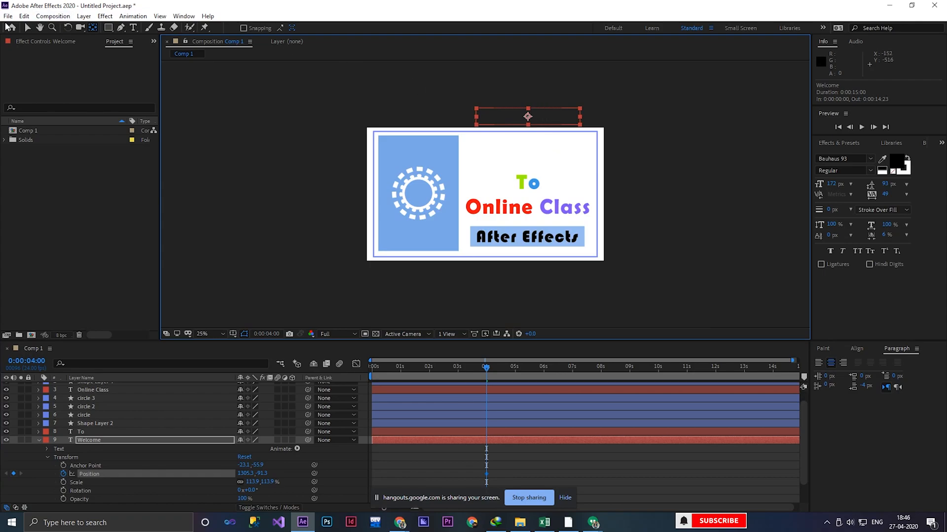
{"action": "left_click", "coordinate": [26, 28]}
{"action": "mouse_move", "coordinate": [556, 119]}
{"action": "left_mouse_down"}
{"action": "mouse_move", "coordinate": [556, 108]}
{"action": "mouse_move", "coordinate": [560, 159]}
{"action": "mouse_move", "coordinate": [555, 119]}
{"action": "left_mouse_up"}
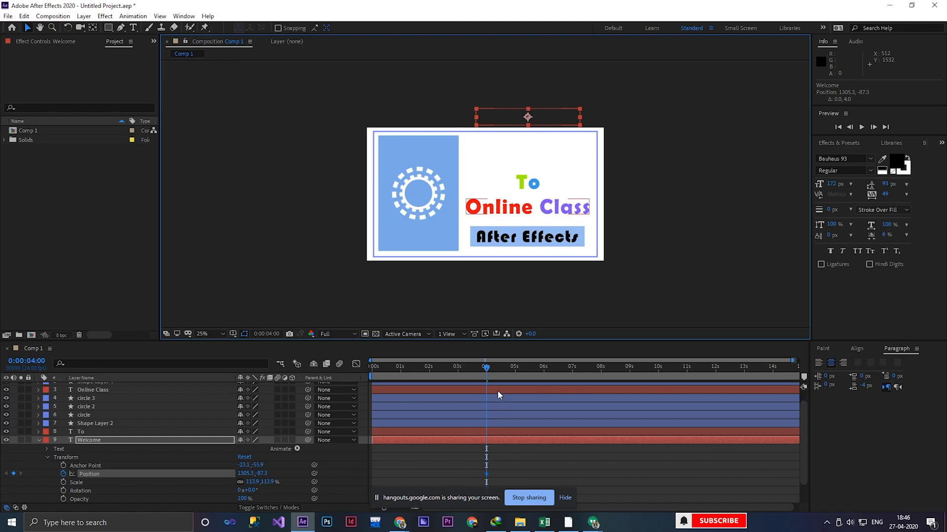
Step: At 0:00:05:01, keyframe the Welcome layer's Y position at about 198 inside the frame and preview the drop-in
{"action": "left_click_drag", "start_coordinate": [491, 373], "coordinate": [518, 369]}
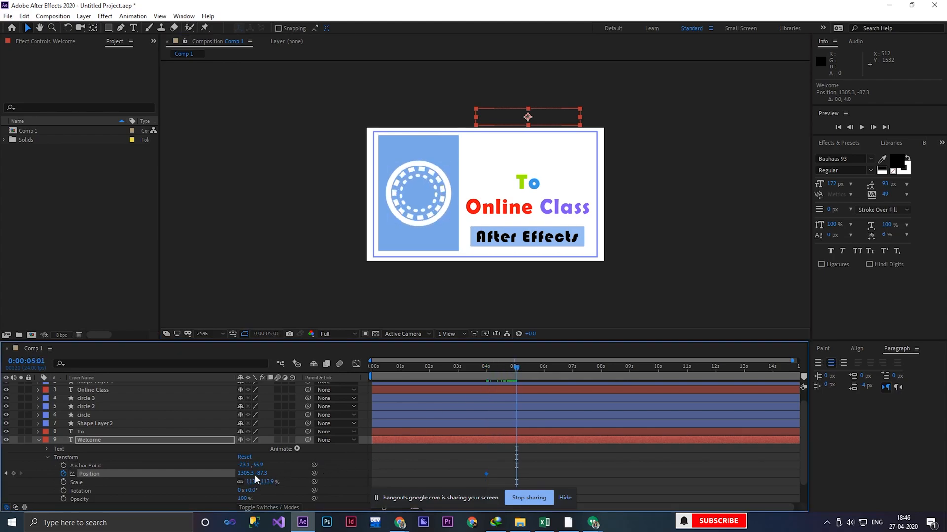
{"action": "left_click_drag", "start_coordinate": [260, 474], "coordinate": [436, 438]}
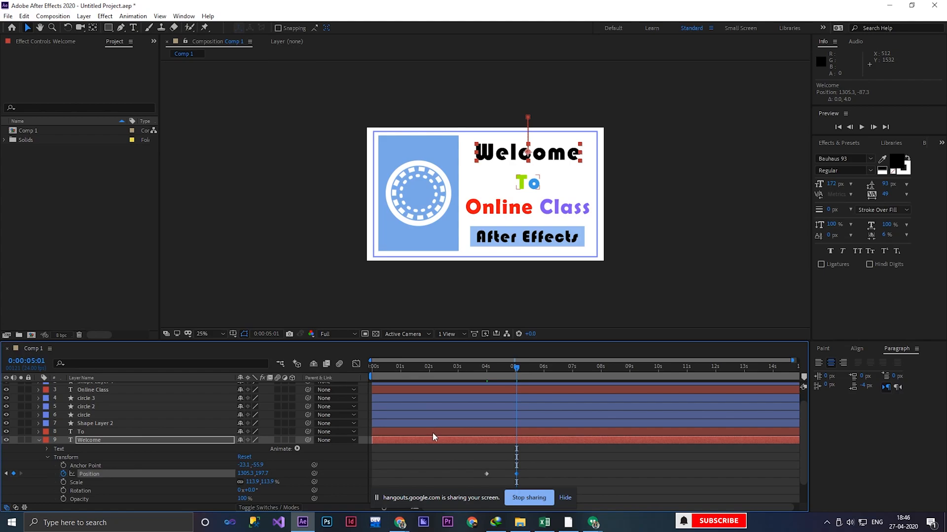
{"action": "left_click_drag", "start_coordinate": [516, 368], "coordinate": [308, 368]}
{"action": "key", "text": "space"}
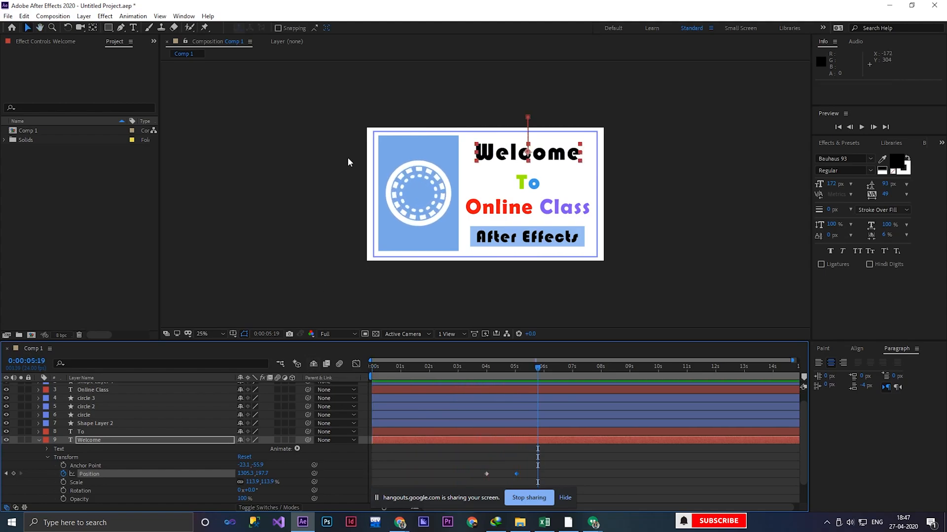
Step: Select the To text layer, collapse the Welcome layer and show the To layer's transform properties
{"action": "left_click", "coordinate": [529, 186]}
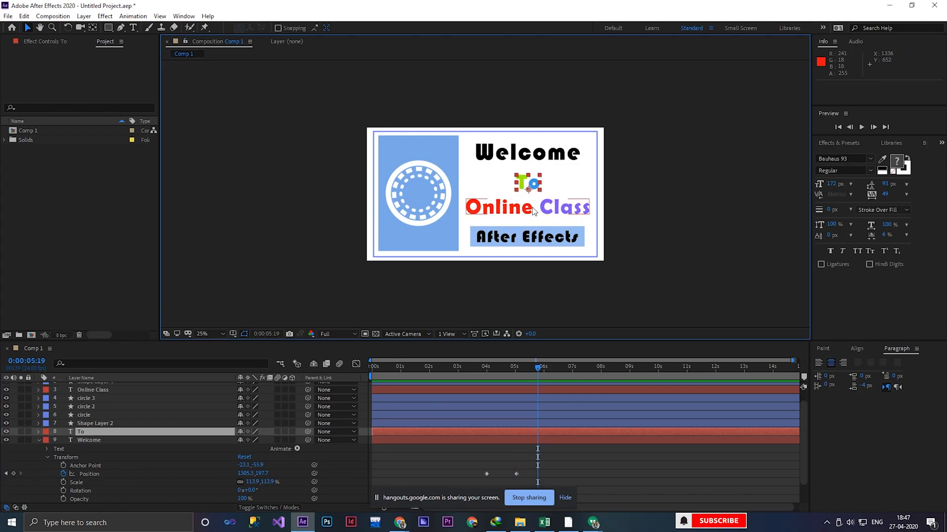
{"action": "left_click_drag", "start_coordinate": [537, 366], "coordinate": [512, 370]}
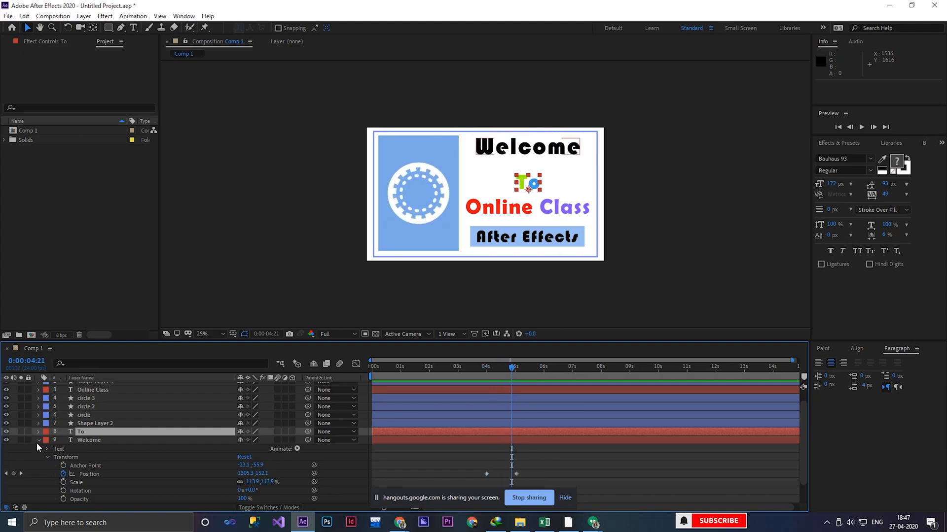
{"action": "left_click", "coordinate": [39, 440]}
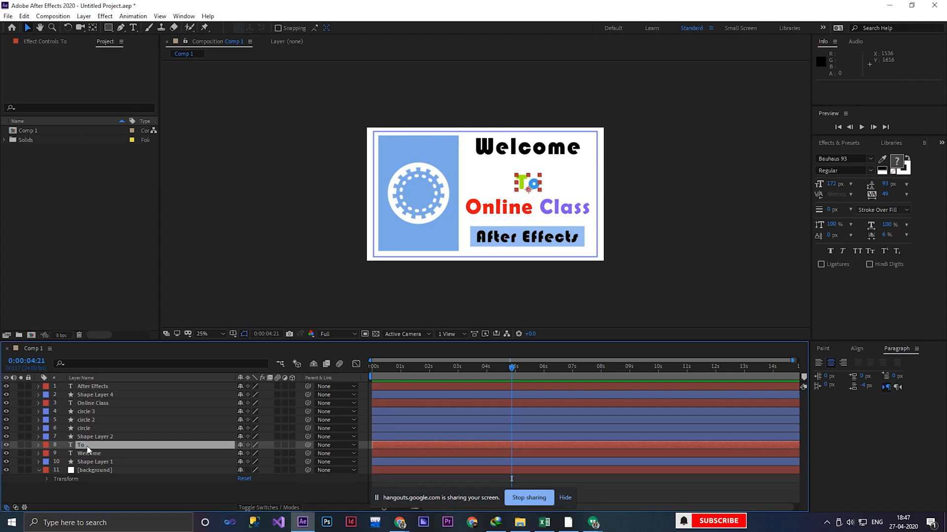
{"action": "left_click", "coordinate": [38, 446]}
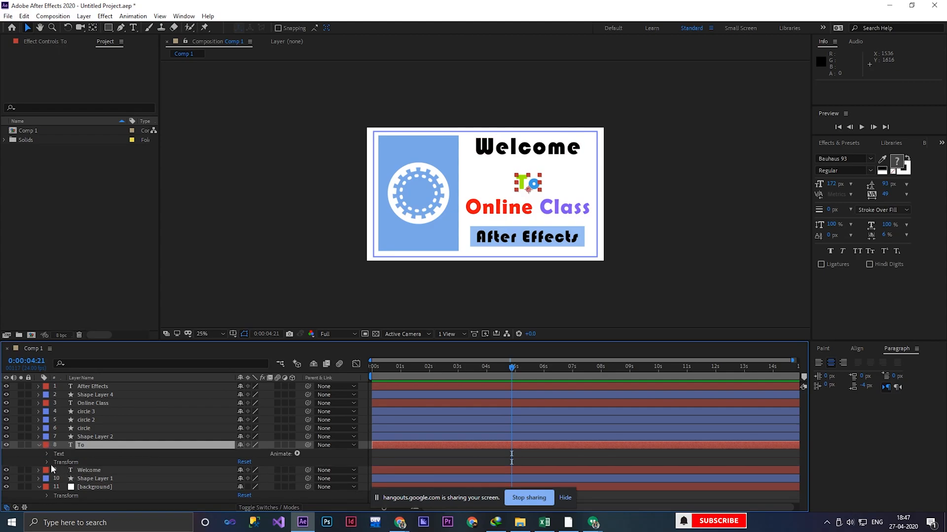
{"action": "left_click", "coordinate": [48, 461]}
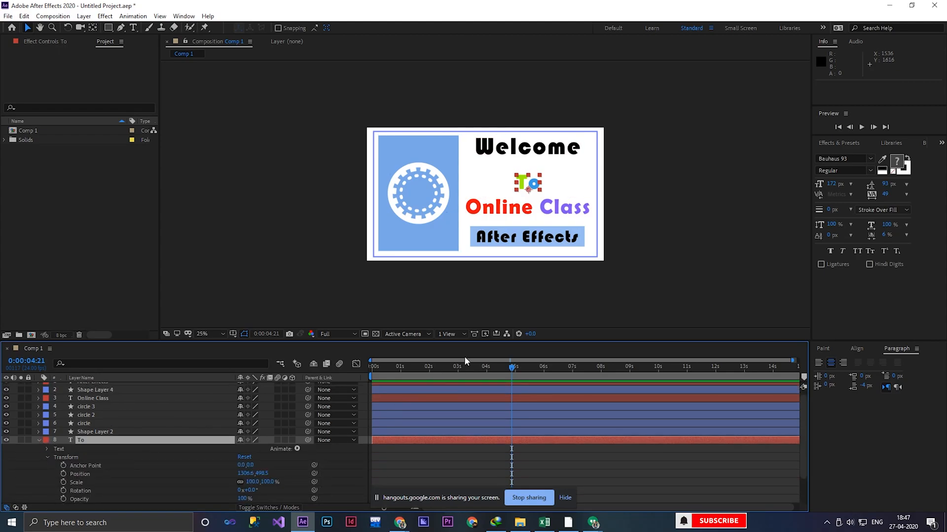
Step: At 0:00:05:02, turn on position keyframing for the To layer and, with its anchor point centred, move it beyond the frame's right edge, X about 2265
{"action": "mouse_move", "coordinate": [510, 373]}
{"action": "left_mouse_down"}
{"action": "mouse_move", "coordinate": [489, 365]}
{"action": "mouse_move", "coordinate": [529, 376]}
{"action": "mouse_move", "coordinate": [508, 373]}
{"action": "mouse_move", "coordinate": [525, 378]}
{"action": "mouse_move", "coordinate": [516, 367]}
{"action": "left_mouse_up"}
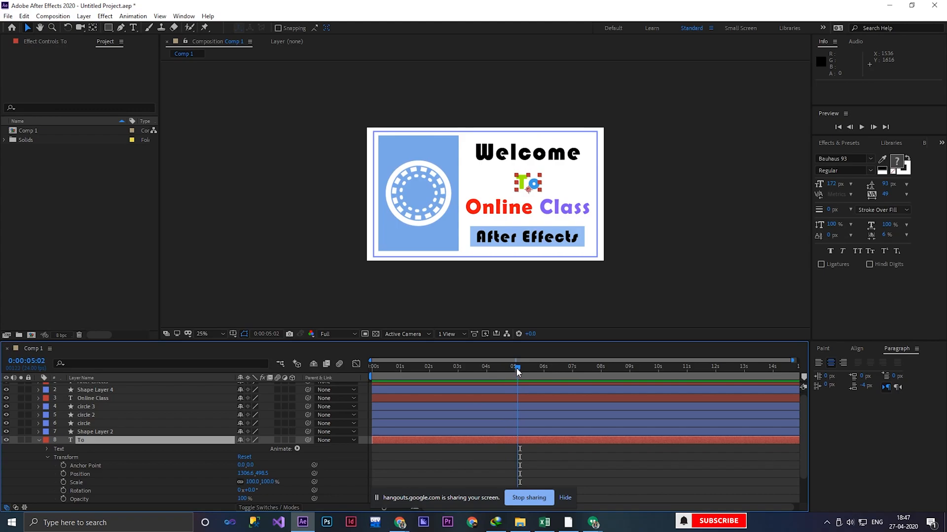
{"action": "left_click", "coordinate": [64, 474]}
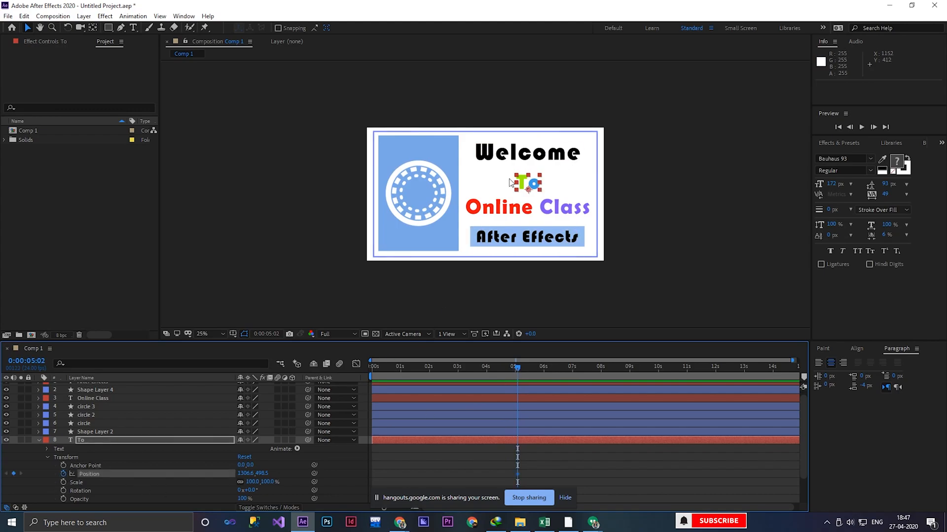
{"action": "key", "text": "ctrl+alt+Home"}
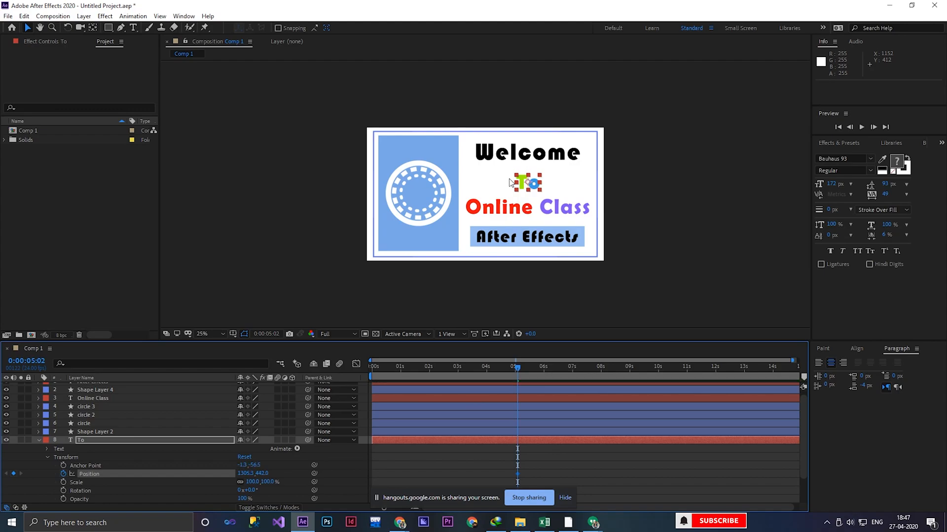
{"action": "left_click_drag", "start_coordinate": [541, 183], "coordinate": [652, 184]}
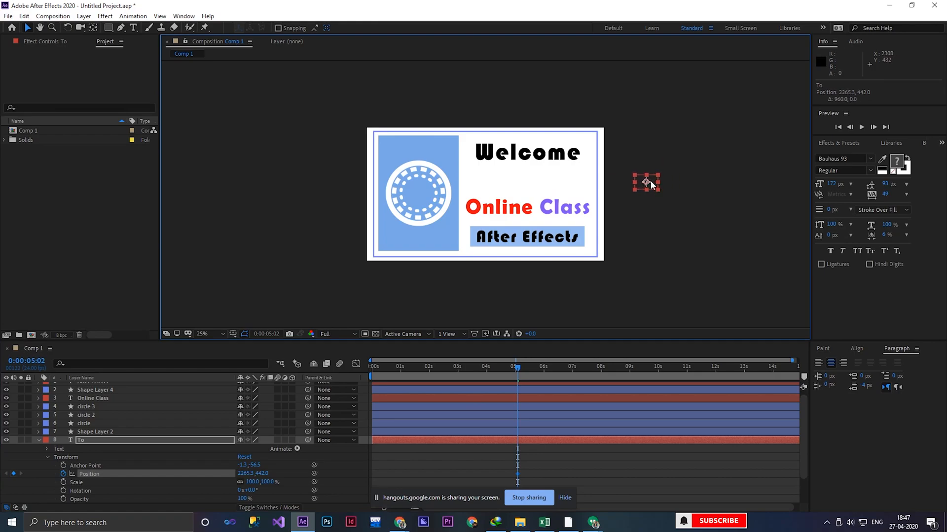
Step: At 0:00:05:14, move the To text back into the frame beneath Welcome, to an X position of about 1341
{"action": "left_click_drag", "start_coordinate": [521, 369], "coordinate": [536, 369]}
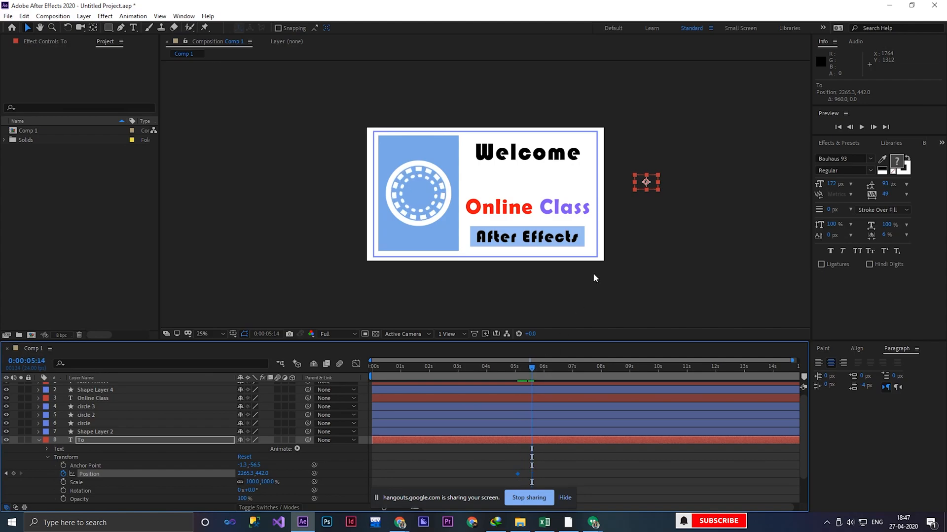
{"action": "left_click", "coordinate": [651, 183]}
{"action": "left_click_drag", "start_coordinate": [646, 180], "coordinate": [535, 187]}
Step: Preview the Welcome and To text animation from 0:00:04:13
{"action": "left_click_drag", "start_coordinate": [532, 367], "coordinate": [500, 368]}
{"action": "key", "text": "space"}
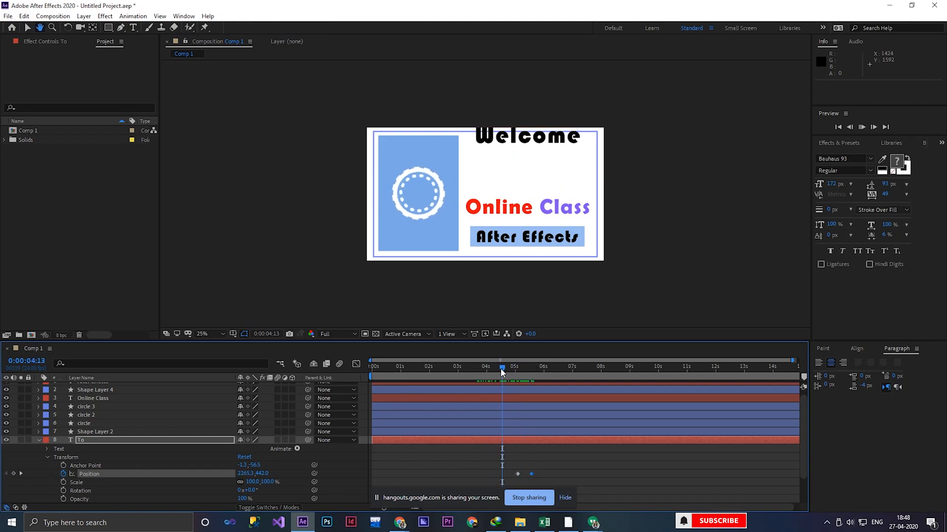
{"action": "key", "text": "space"}
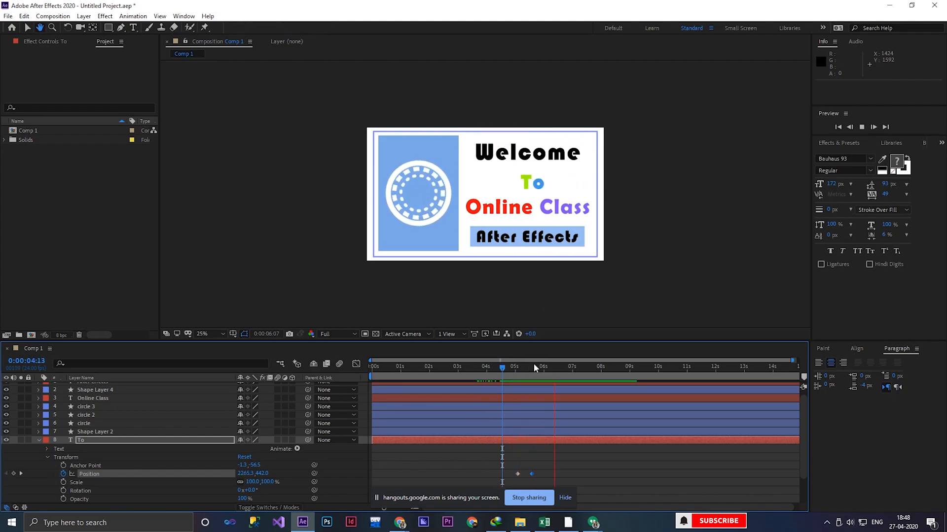
{"action": "left_click_drag", "start_coordinate": [553, 369], "coordinate": [559, 369]}
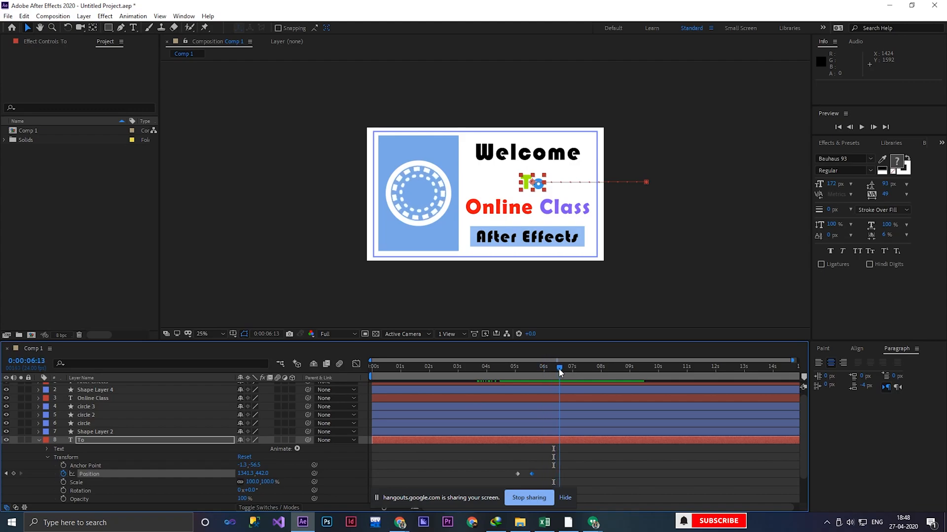
Step: At 0:00:06:03, show the Online Class layer's transform properties and turn on scale keyframing
{"action": "left_click", "coordinate": [542, 206]}
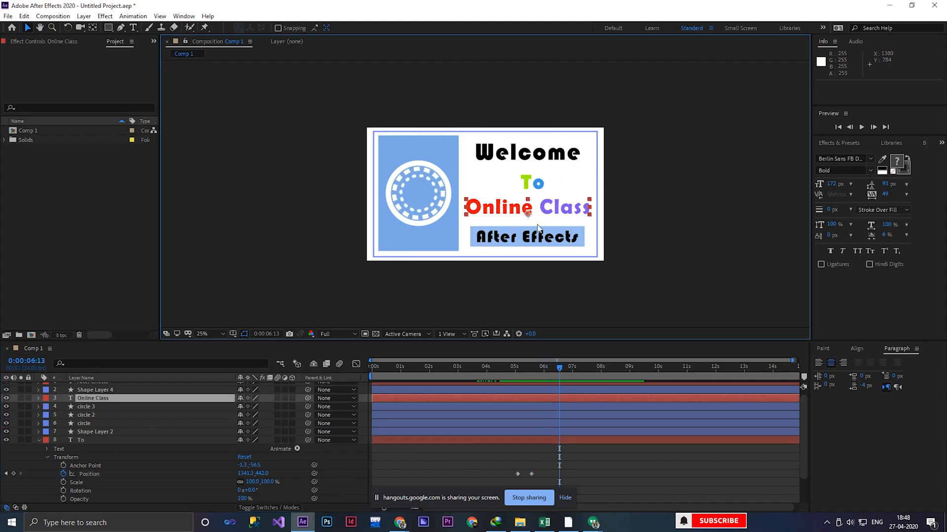
{"action": "left_click_drag", "start_coordinate": [565, 368], "coordinate": [549, 386]}
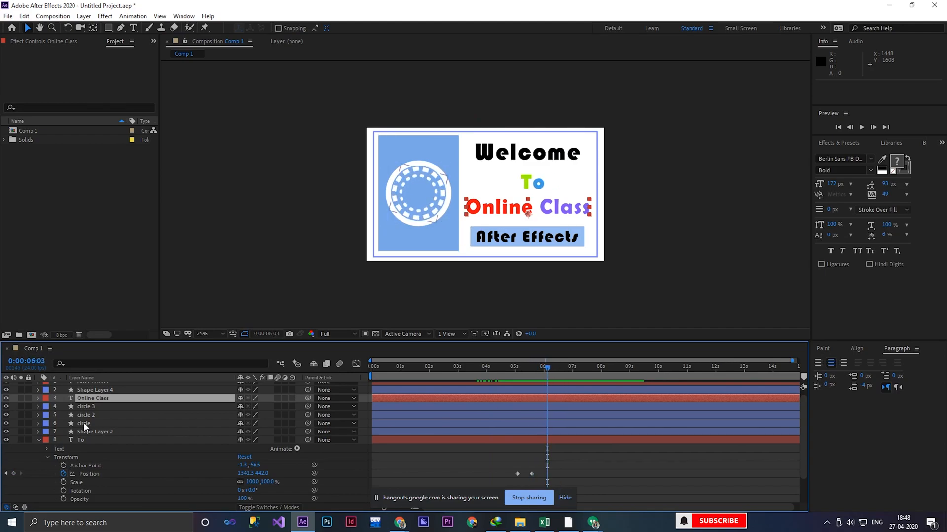
{"action": "left_click", "coordinate": [38, 398]}
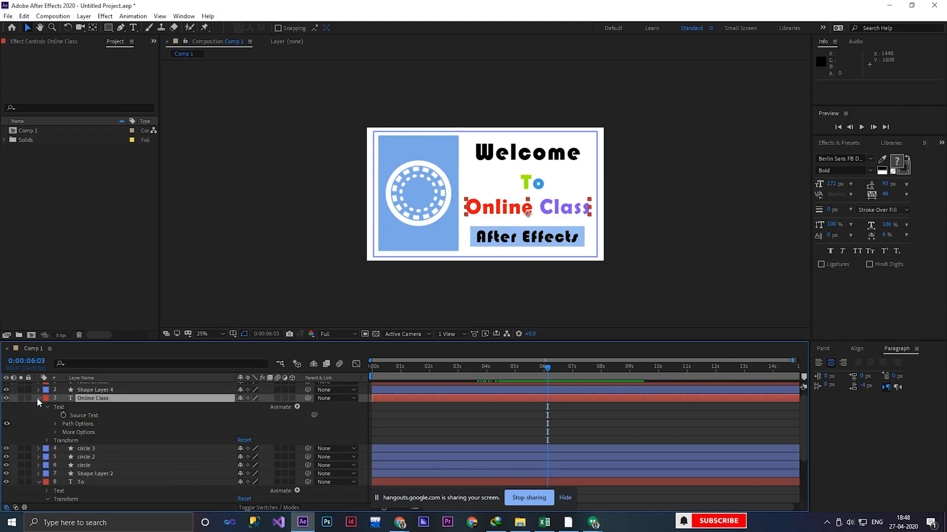
{"action": "left_click", "coordinate": [47, 441]}
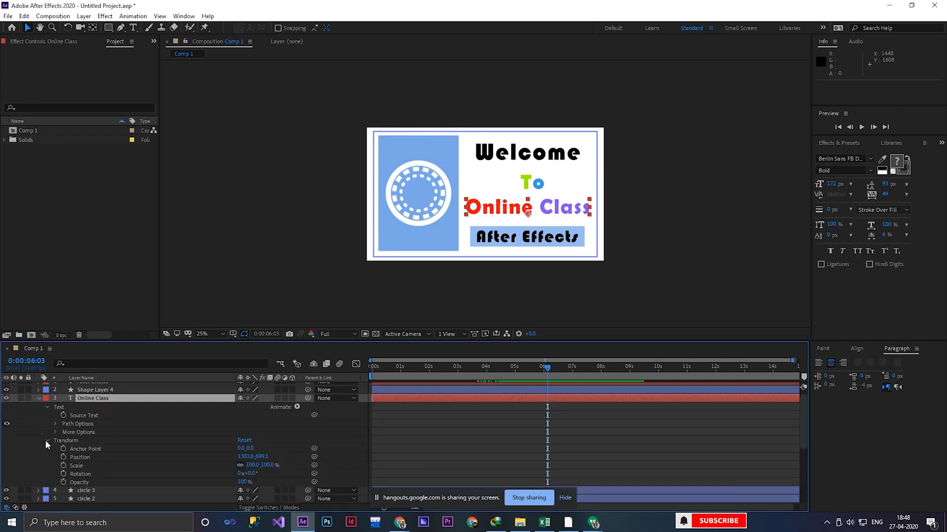
{"action": "left_click", "coordinate": [80, 458]}
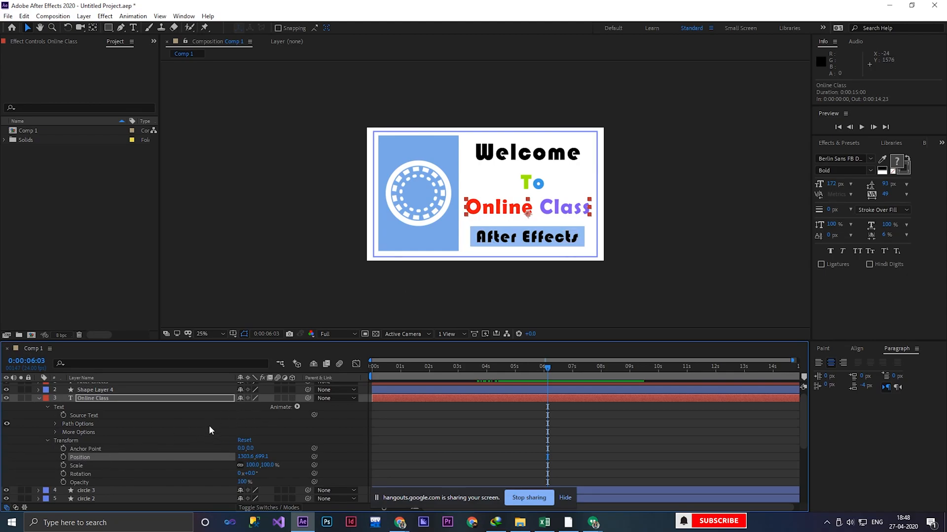
{"action": "left_click", "coordinate": [77, 466]}
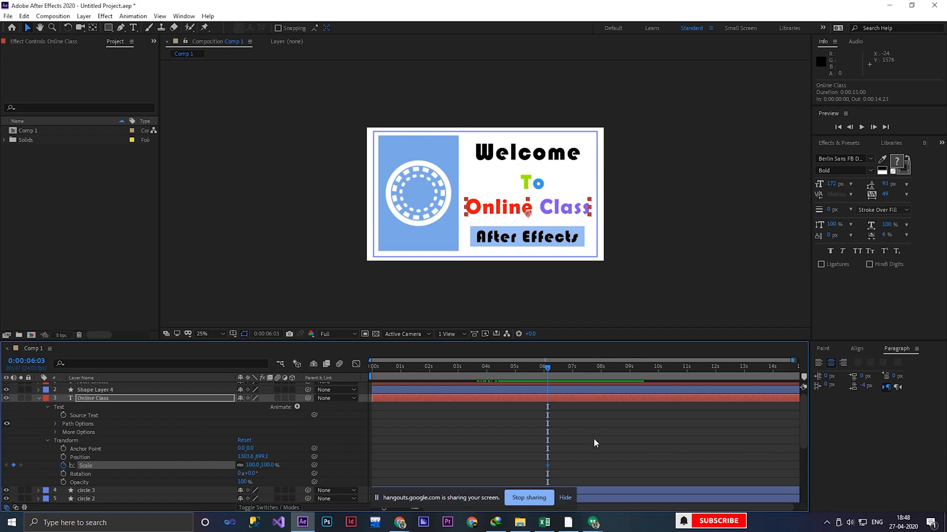
Step: Centre the Online Class layer's anchor point within its text and set its scale keyframe to 0%
{"action": "left_click", "coordinate": [253, 464]}
{"action": "left_click", "coordinate": [93, 399]}
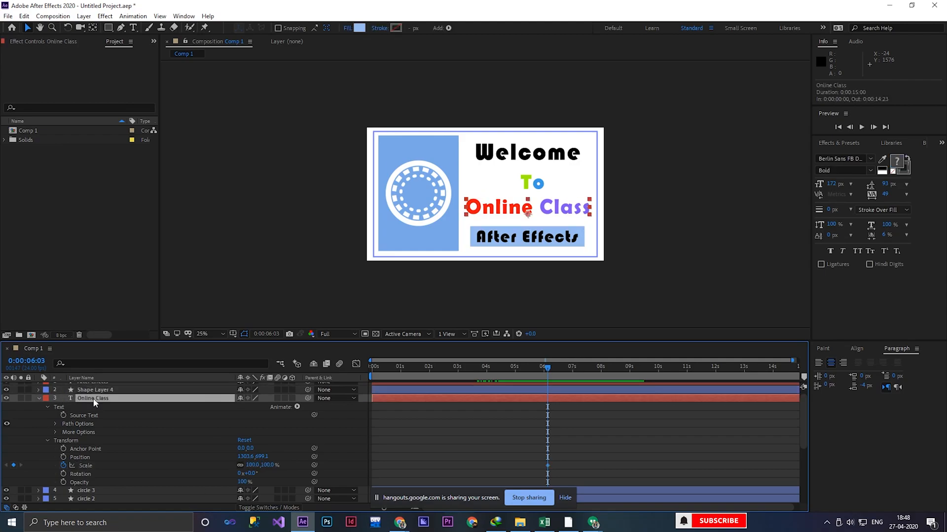
{"action": "key", "text": "ctrl+alt+Home"}
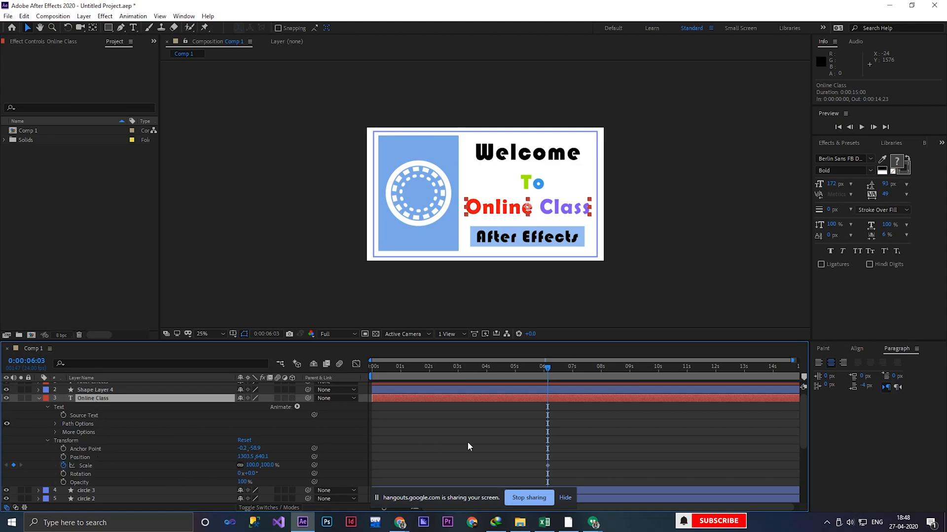
{"action": "left_click", "coordinate": [252, 466]}
{"action": "type", "text": "0"}
{"action": "key", "text": "Return"}
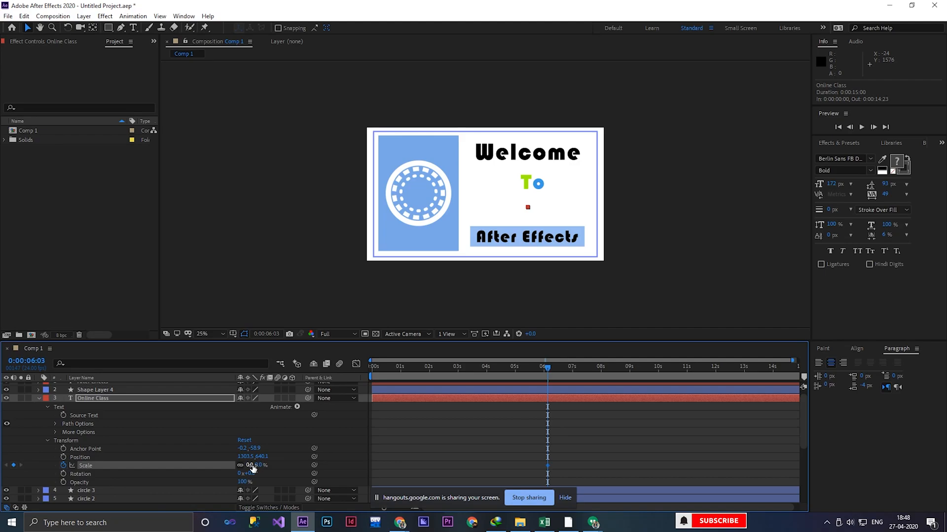
Step: Keyframe the Online Class layer's scale at 100% at 0:00:06:18
{"action": "left_click_drag", "start_coordinate": [548, 367], "coordinate": [567, 371]}
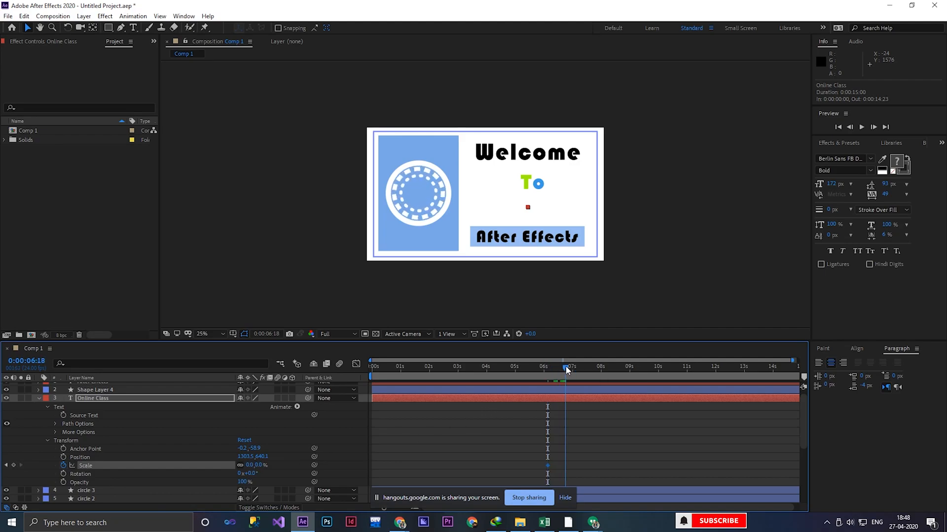
{"action": "left_click", "coordinate": [251, 464]}
{"action": "key", "text": "Return"}
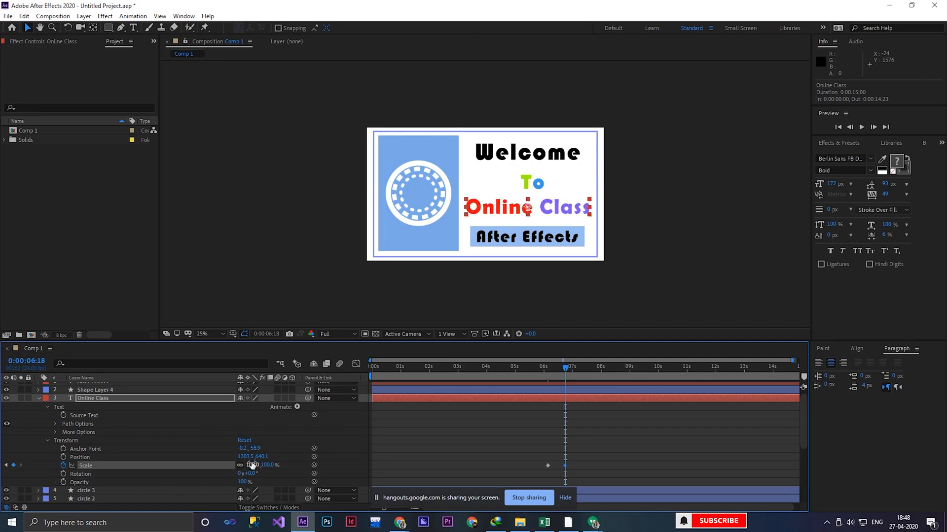
Step: Preview the text animations, including the Online Class scale-up, from 0:00:04:14
{"action": "left_click_drag", "start_coordinate": [565, 372], "coordinate": [501, 374]}
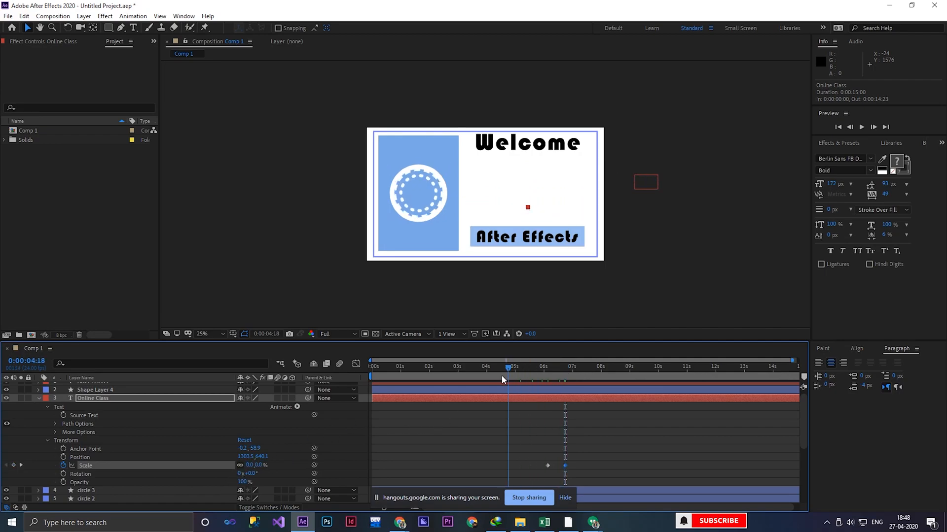
{"action": "key", "text": "space"}
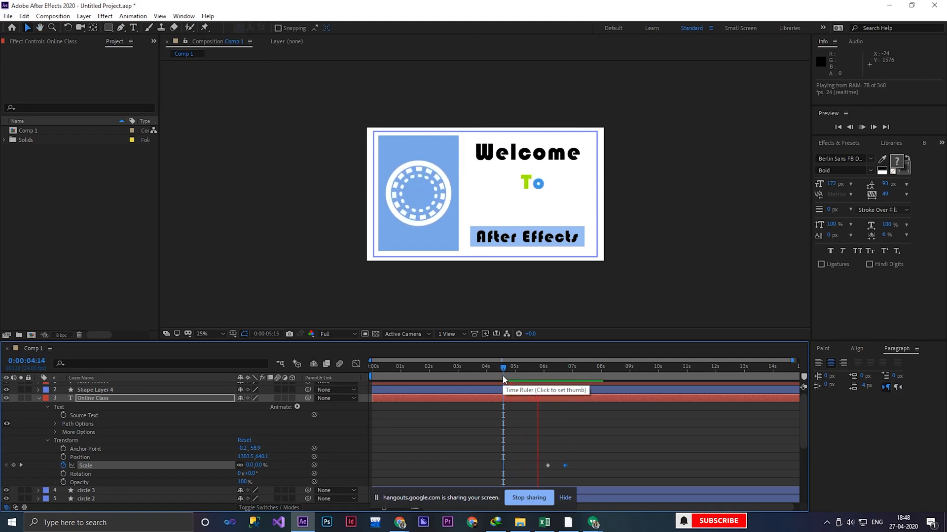
{"action": "left_click_drag", "start_coordinate": [503, 380], "coordinate": [584, 381]}
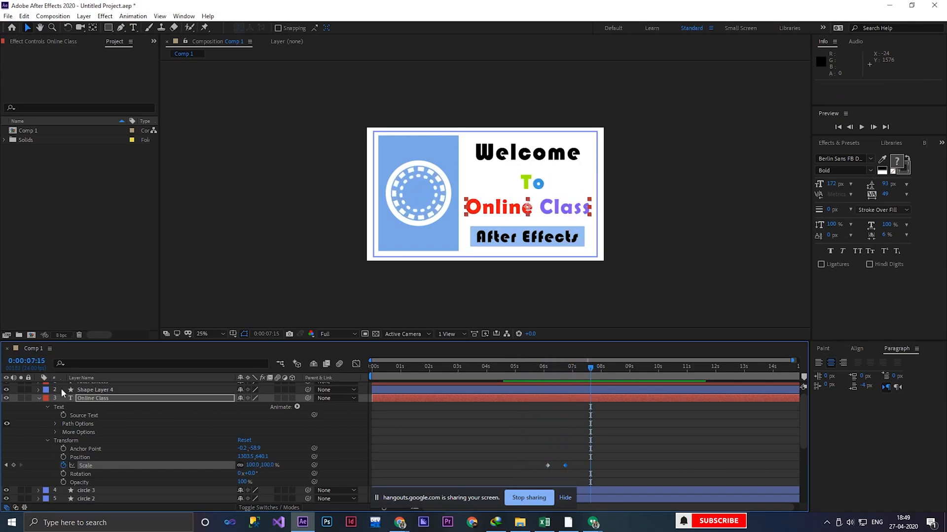
Step: Show the transform properties of Shape Layer 4, the rectangle behind the After Effects text, at 0:00:07:08
{"action": "left_click", "coordinate": [40, 398]}
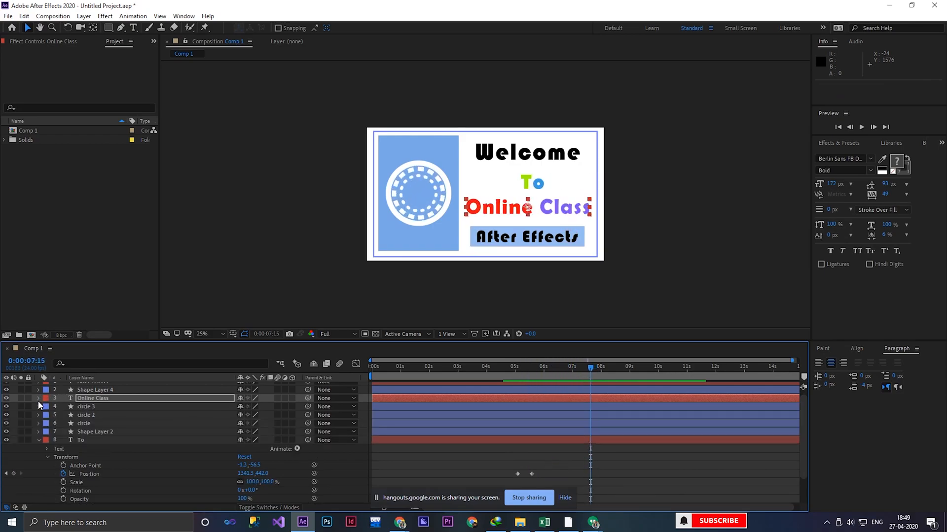
{"action": "left_click", "coordinate": [531, 230]}
{"action": "scroll", "coordinate": [69, 400], "scroll_direction": "up", "scroll_amount": 1}
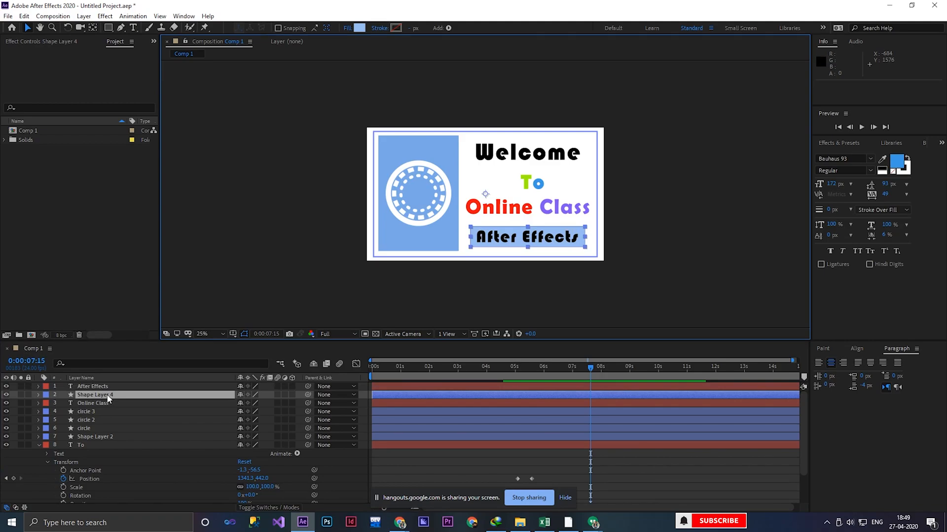
{"action": "left_click", "coordinate": [38, 395]}
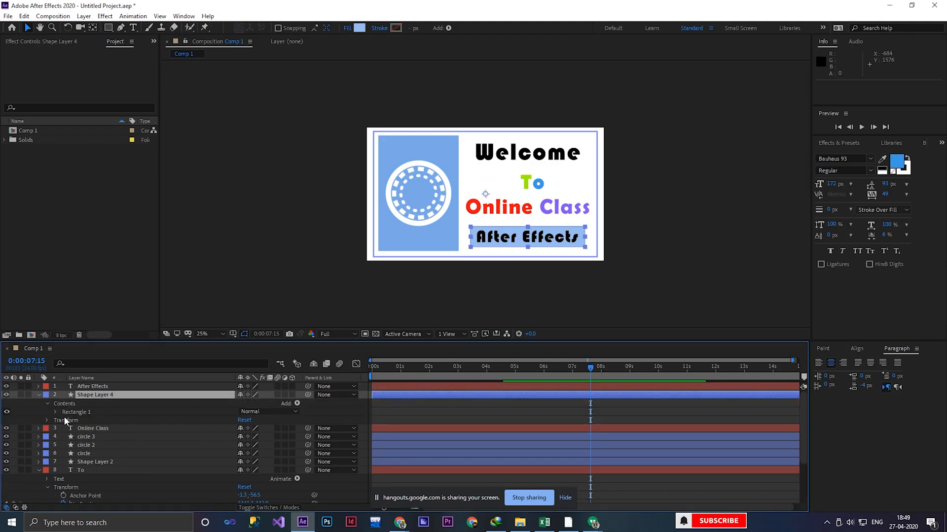
{"action": "mouse_move", "coordinate": [590, 373]}
{"action": "left_mouse_down"}
{"action": "mouse_move", "coordinate": [514, 377]}
{"action": "mouse_move", "coordinate": [585, 378]}
{"action": "mouse_move", "coordinate": [554, 377]}
{"action": "mouse_move", "coordinate": [587, 384]}
{"action": "mouse_move", "coordinate": [554, 386]}
{"action": "mouse_move", "coordinate": [582, 386]}
{"action": "left_mouse_up"}
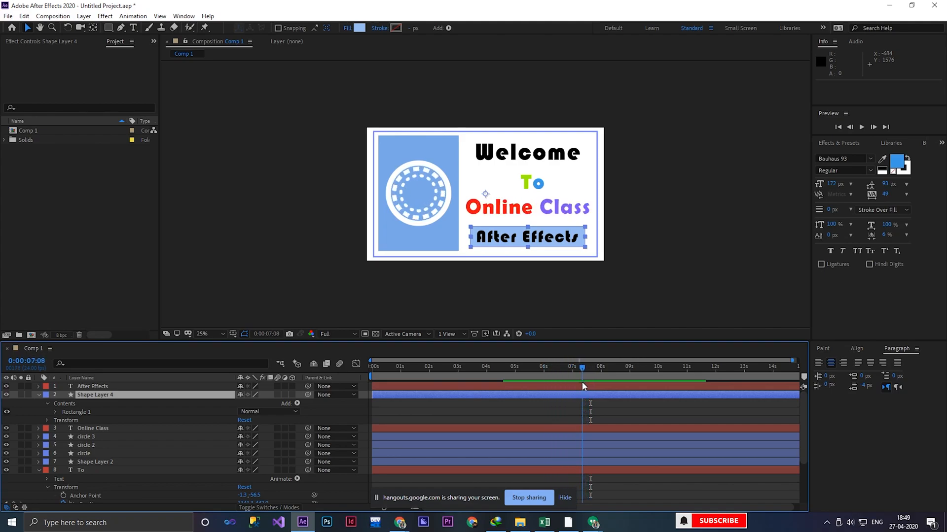
{"action": "left_click", "coordinate": [47, 420]}
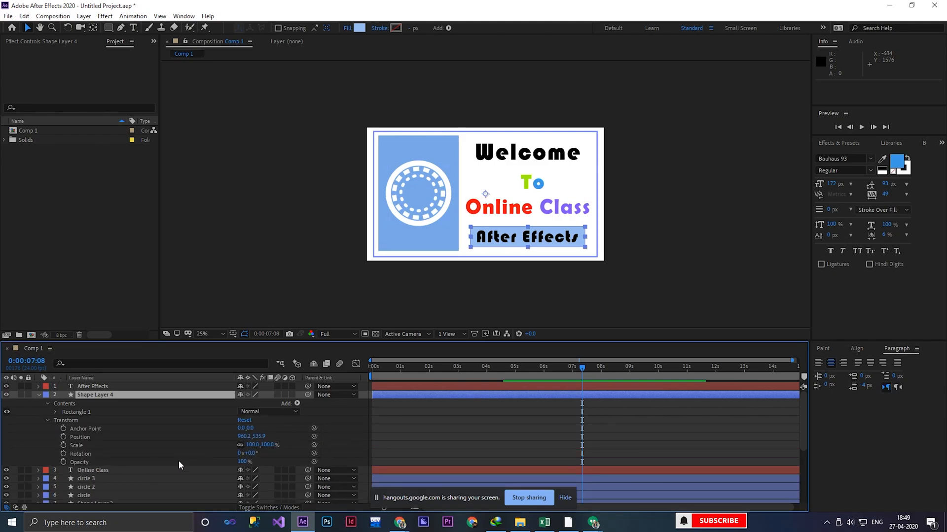
Step: Set Shape Layer 4's opacity to 0% and turn on opacity keyframing at 0:00:07:08
{"action": "left_click", "coordinate": [244, 462]}
{"action": "type", "text": "0"}
{"action": "key", "text": "Return"}
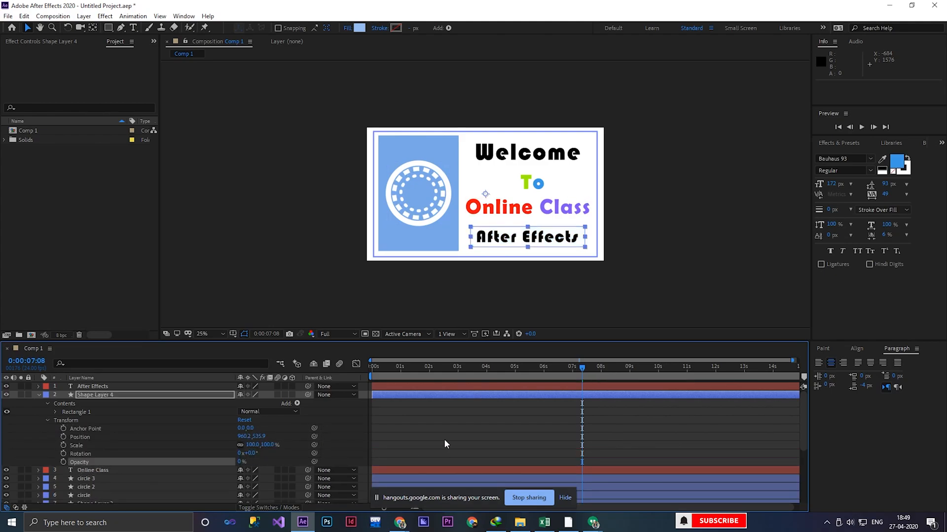
{"action": "left_click", "coordinate": [62, 462]}
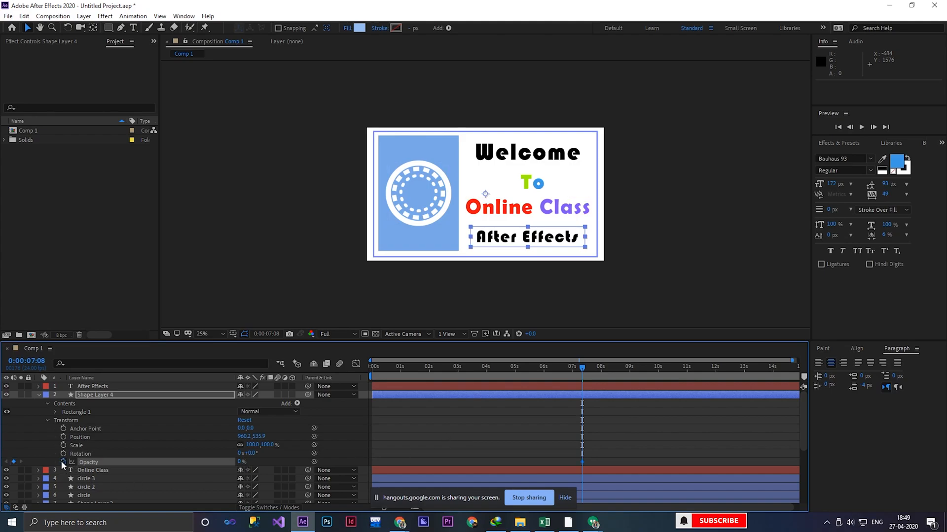
Step: Keyframe Shape Layer 4's opacity at 100% at 0:00:07:20 and collapse its transform properties
{"action": "left_click", "coordinate": [596, 368]}
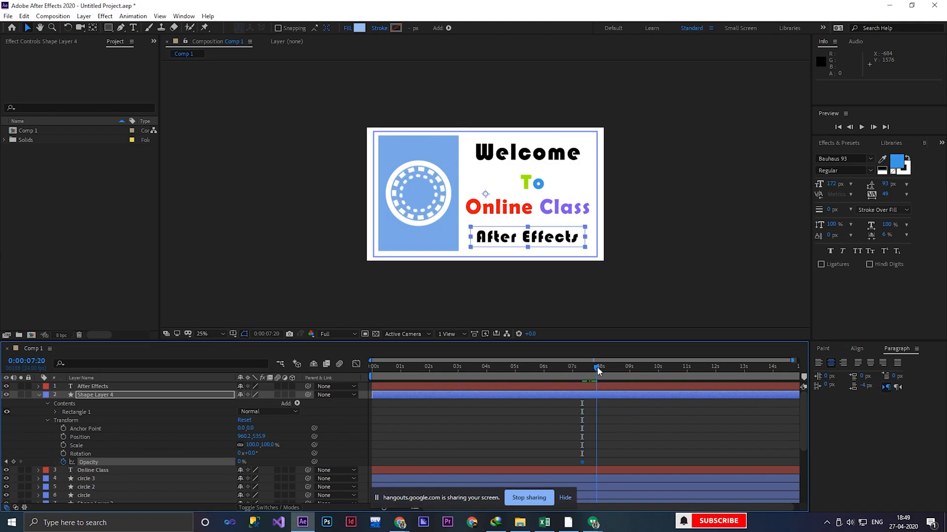
{"action": "left_click_drag", "start_coordinate": [241, 462], "coordinate": [296, 452]}
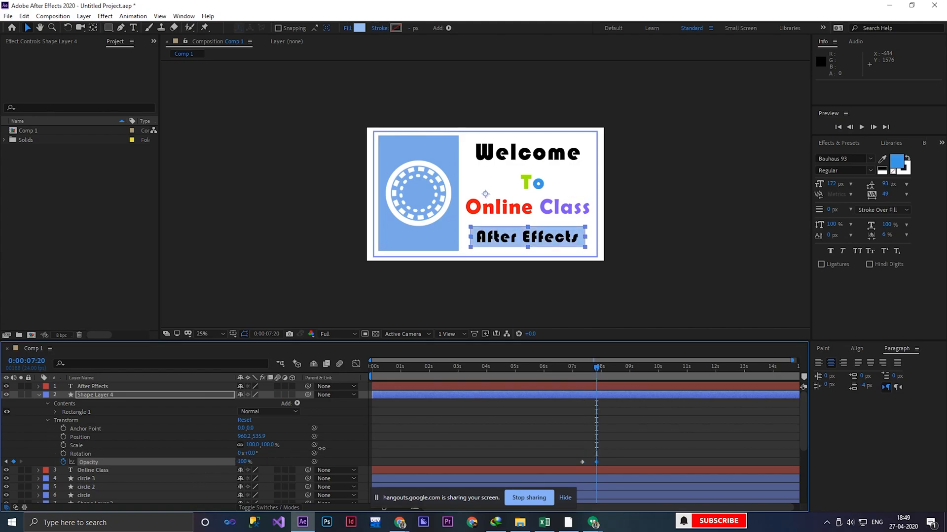
{"action": "left_click", "coordinate": [583, 375]}
{"action": "left_click_drag", "start_coordinate": [583, 375], "coordinate": [593, 377]}
{"action": "left_click", "coordinate": [45, 419]}
Step: At 0:00:07:20, show the After Effects text layer's transform properties and turn on scale keyframing
{"action": "left_click", "coordinate": [80, 387]}
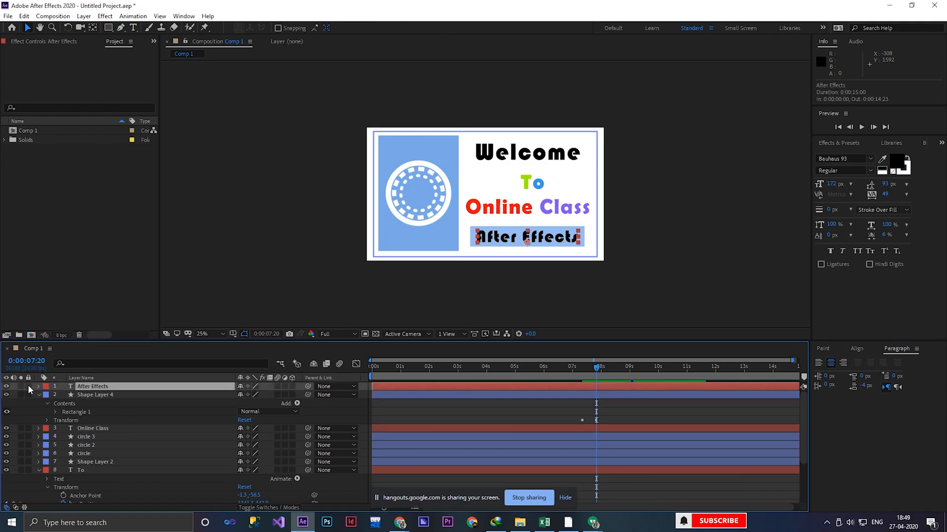
{"action": "left_click", "coordinate": [38, 387]}
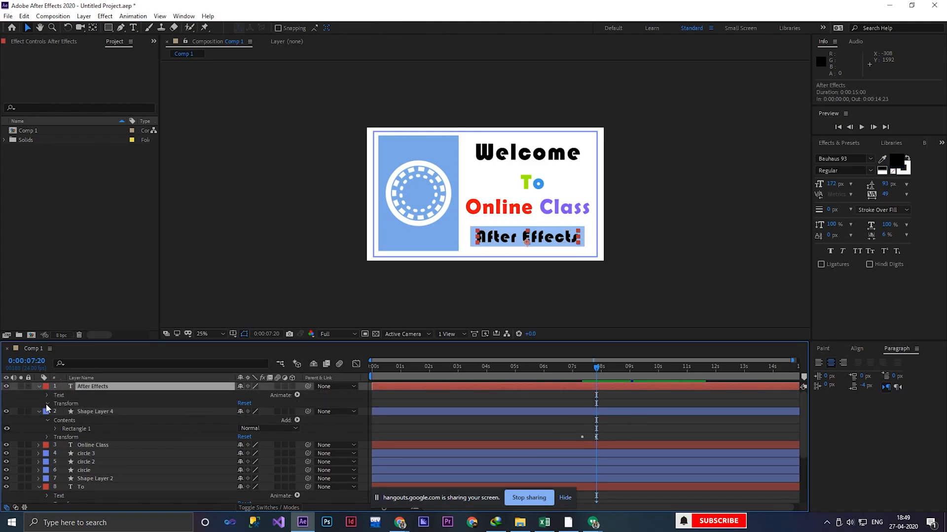
{"action": "left_click", "coordinate": [47, 404]}
{"action": "left_click", "coordinate": [80, 446]}
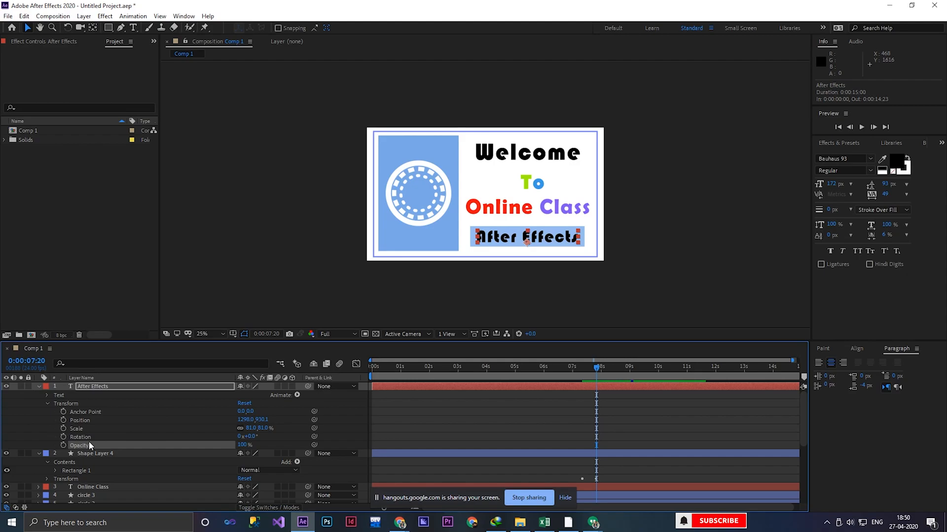
{"action": "left_click", "coordinate": [64, 429]}
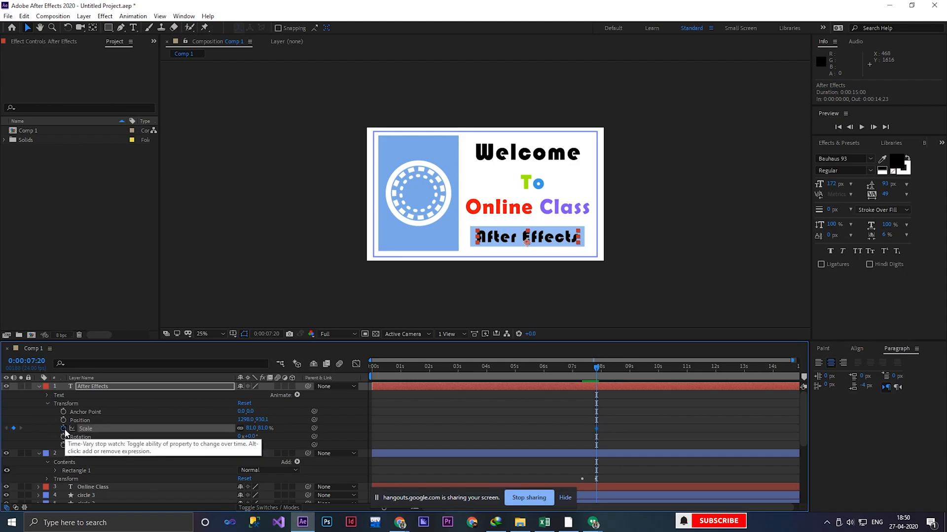
Step: Keyframe the After Effects layer's scale from 0% at 0:00:07:20 to 84% at 0:00:08:15
{"action": "left_click_drag", "start_coordinate": [601, 369], "coordinate": [620, 378]}
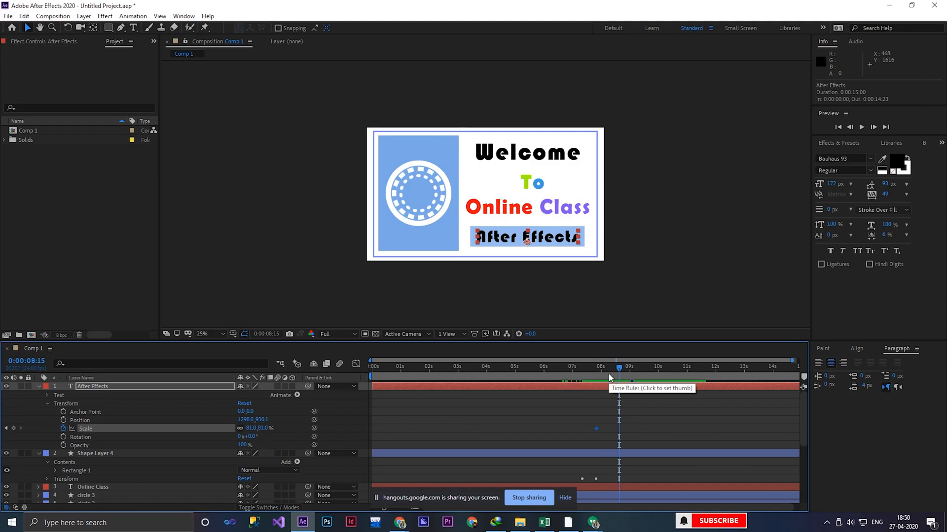
{"action": "key", "text": "j"}
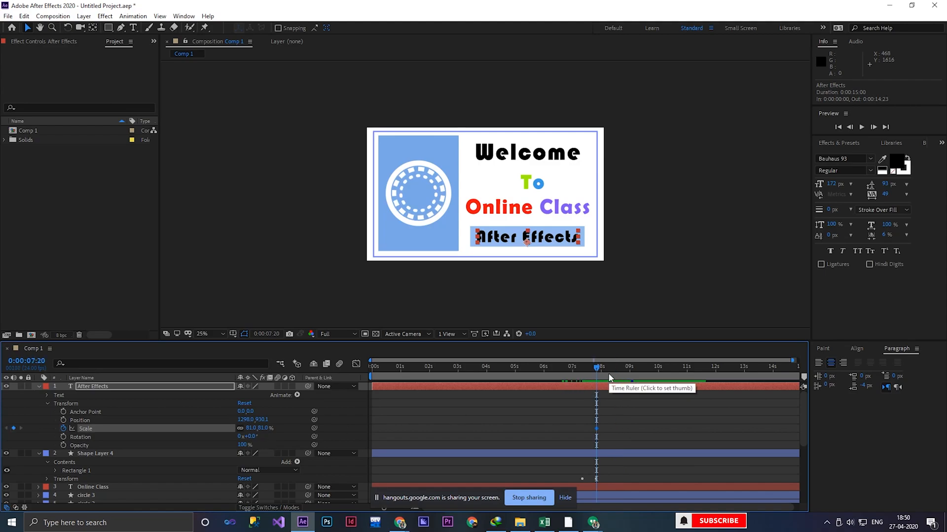
{"action": "left_click", "coordinate": [251, 428]}
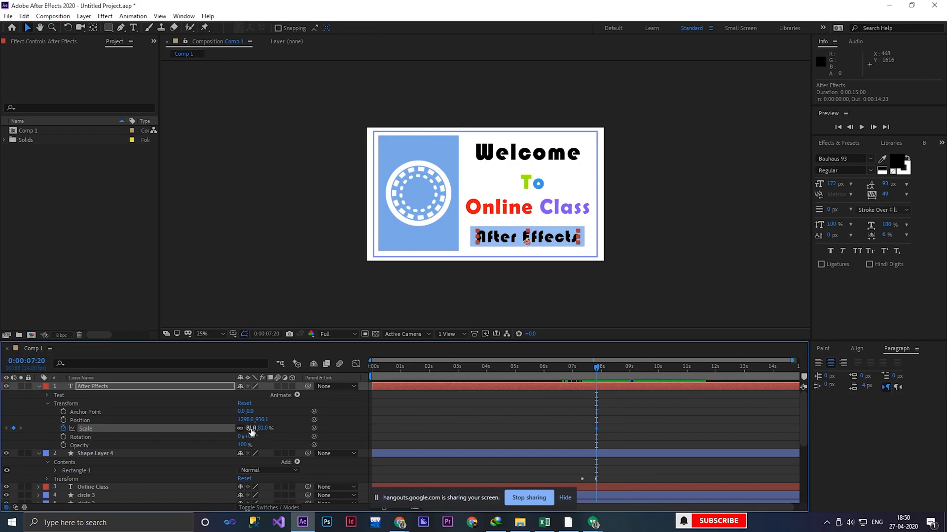
{"action": "type", "text": "0"}
{"action": "key", "text": "Return"}
{"action": "left_click_drag", "start_coordinate": [602, 370], "coordinate": [619, 369]}
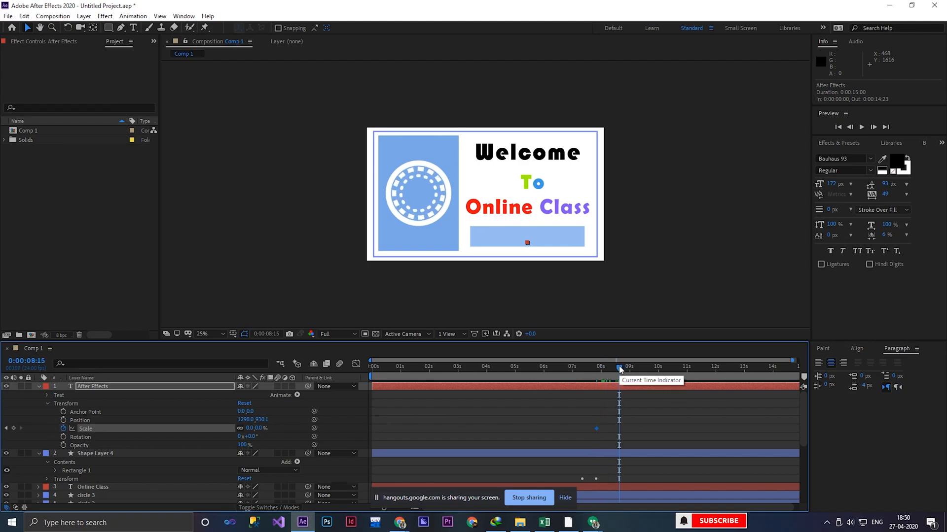
{"action": "left_click_drag", "start_coordinate": [264, 428], "coordinate": [296, 425]}
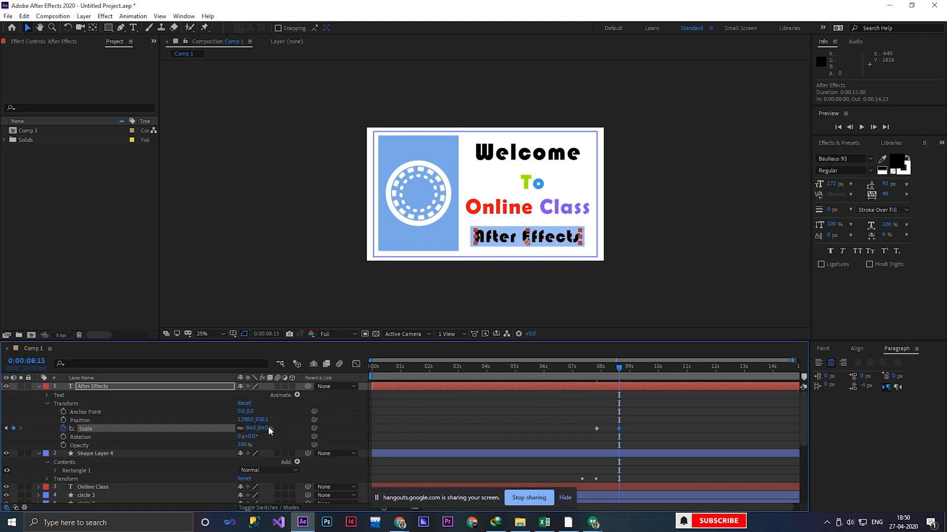
Step: Preview the whole composition from 0:00:00:00 and return to the first frame
{"action": "left_click_drag", "start_coordinate": [620, 368], "coordinate": [357, 377]}
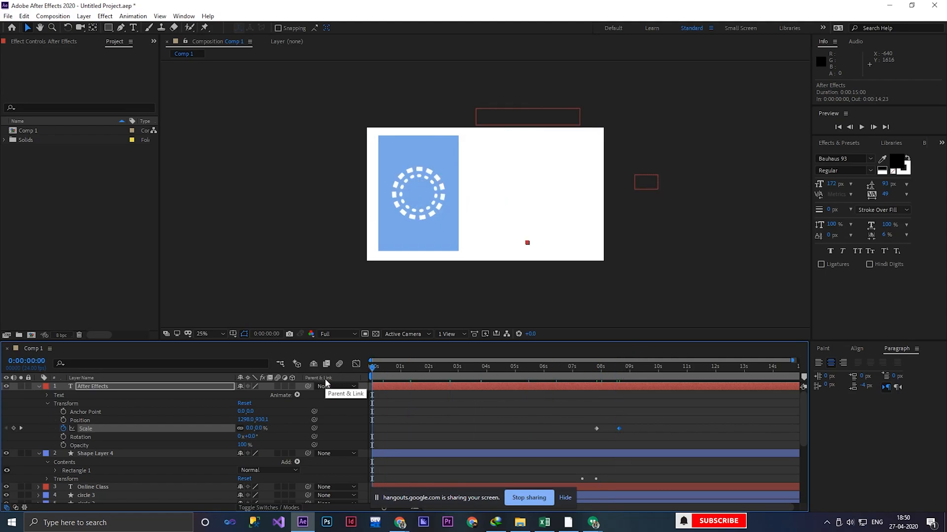
{"action": "key", "text": "space"}
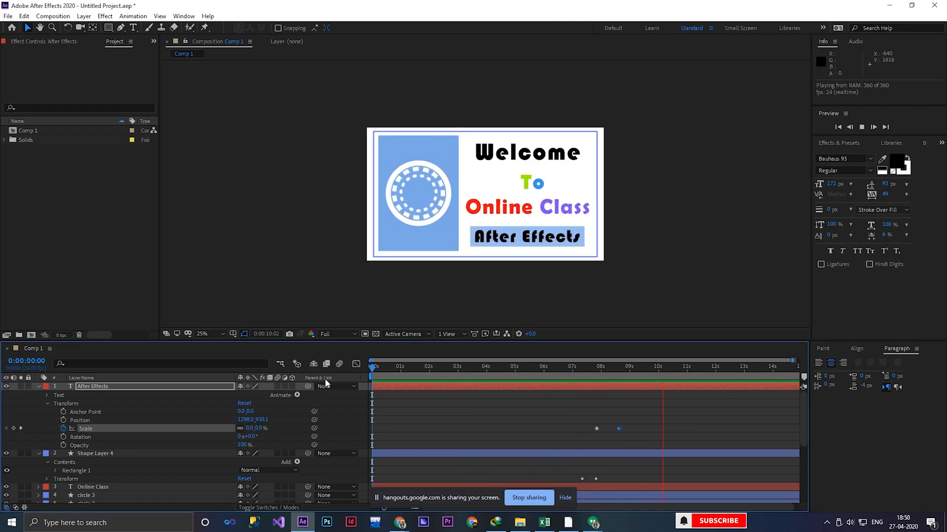
{"action": "left_click_drag", "start_coordinate": [711, 371], "coordinate": [308, 381]}
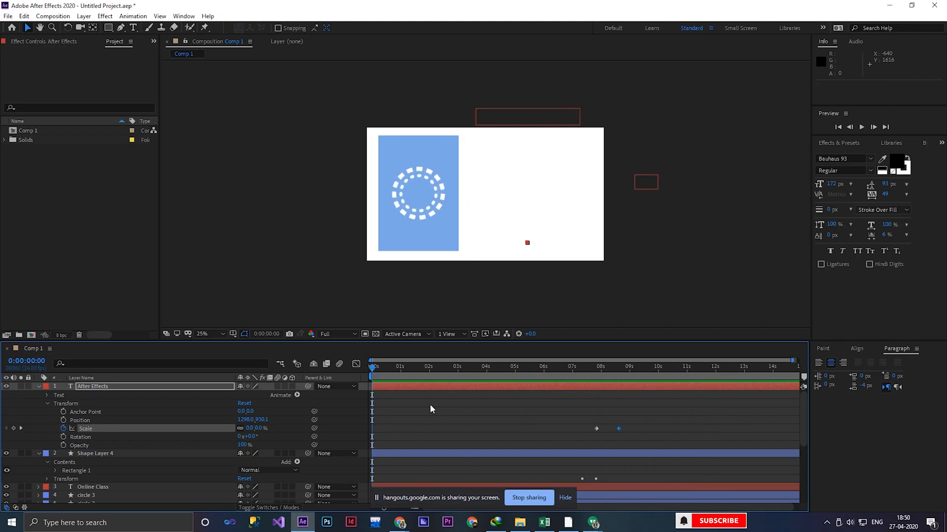
Step: Collapse the properties of the After Effects, Shape Layer 4 and To layers in the timeline
{"action": "left_click", "coordinate": [46, 404]}
{"action": "left_click", "coordinate": [46, 396]}
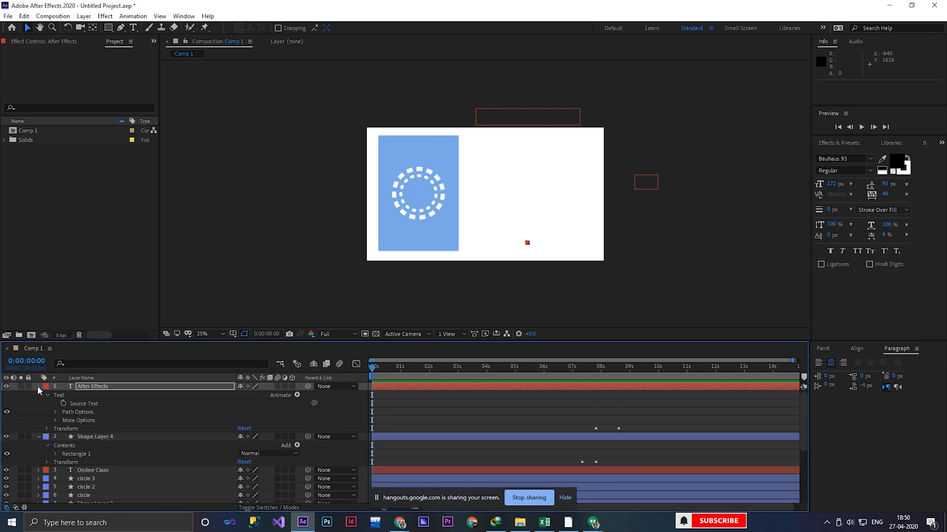
{"action": "left_click", "coordinate": [38, 386]}
{"action": "left_click", "coordinate": [40, 395]}
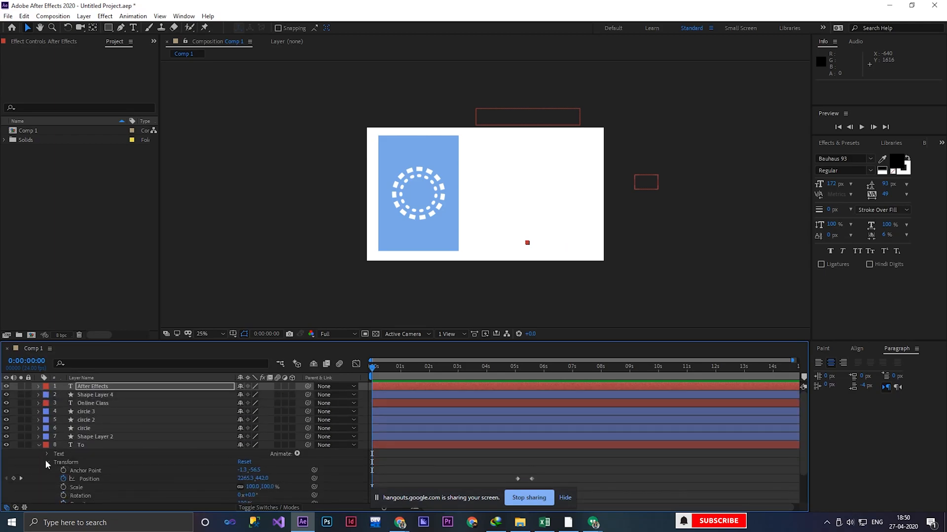
{"action": "left_click", "coordinate": [39, 445]}
{"action": "left_click", "coordinate": [512, 426]}
{"action": "left_click_drag", "start_coordinate": [378, 378], "coordinate": [629, 378]}
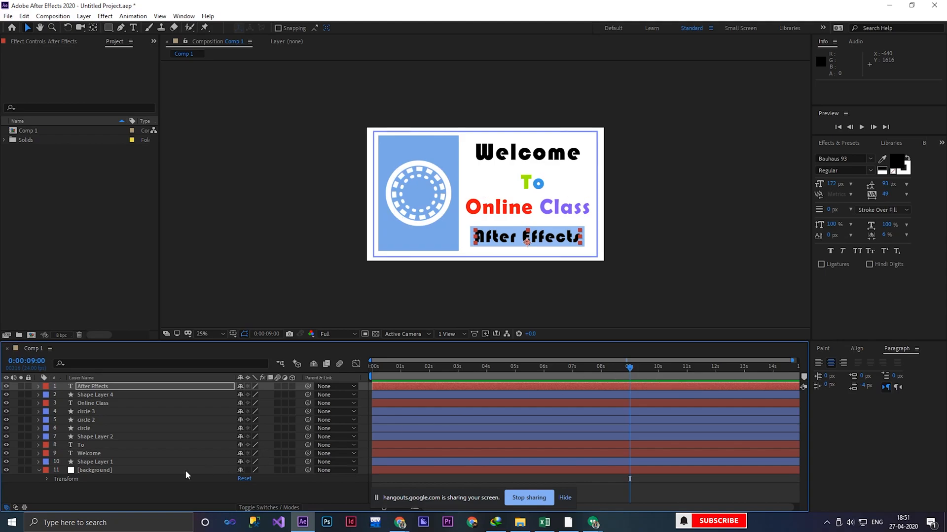
{"action": "left_click", "coordinate": [101, 468]}
{"action": "left_click", "coordinate": [101, 463]}
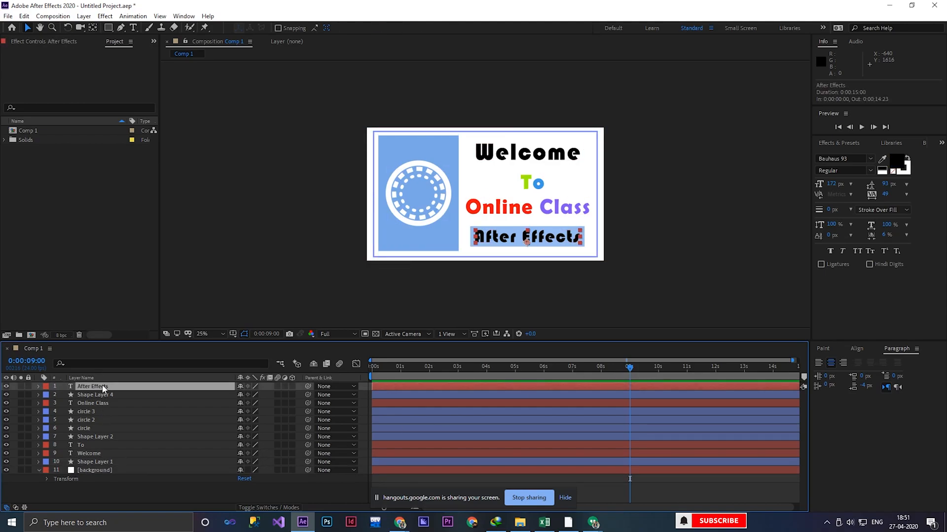
{"action": "left_click", "coordinate": [90, 453]}
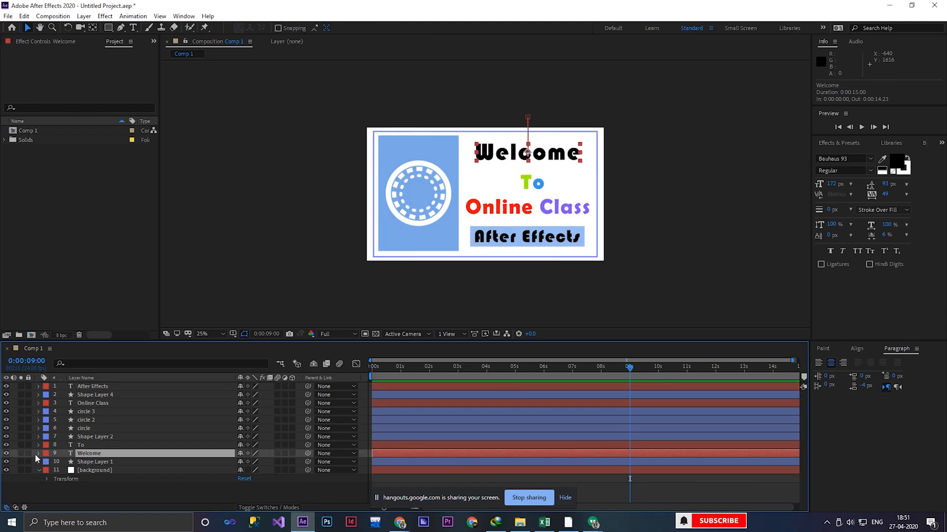
{"action": "left_click", "coordinate": [38, 454]}
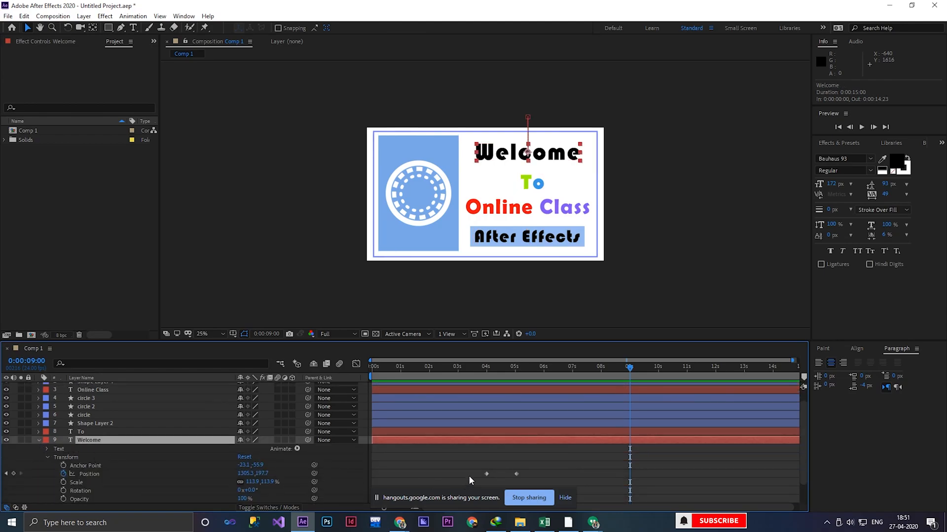
{"action": "left_click_drag", "start_coordinate": [478, 468], "coordinate": [527, 487]}
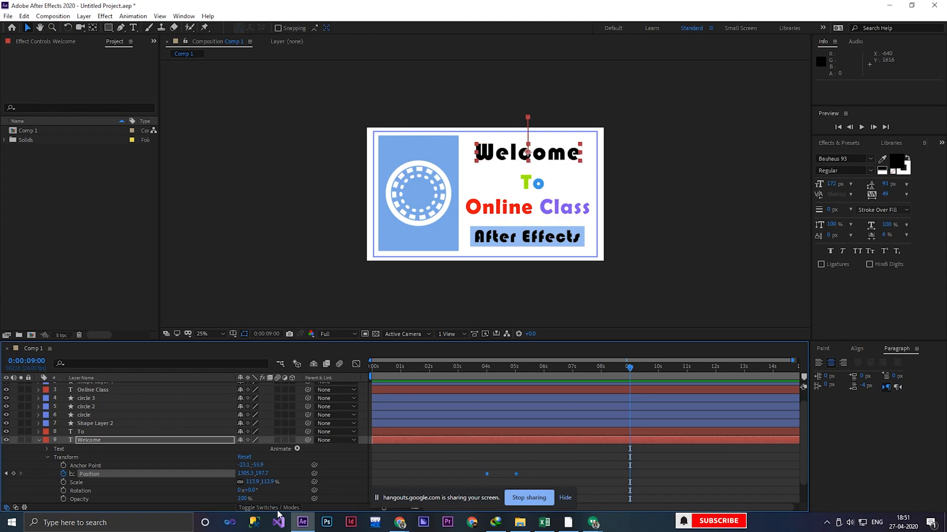
{"action": "left_click", "coordinate": [39, 441]}
Step: Show only the Welcome layer's position property and copy both of its position keyframes
{"action": "left_click", "coordinate": [96, 453]}
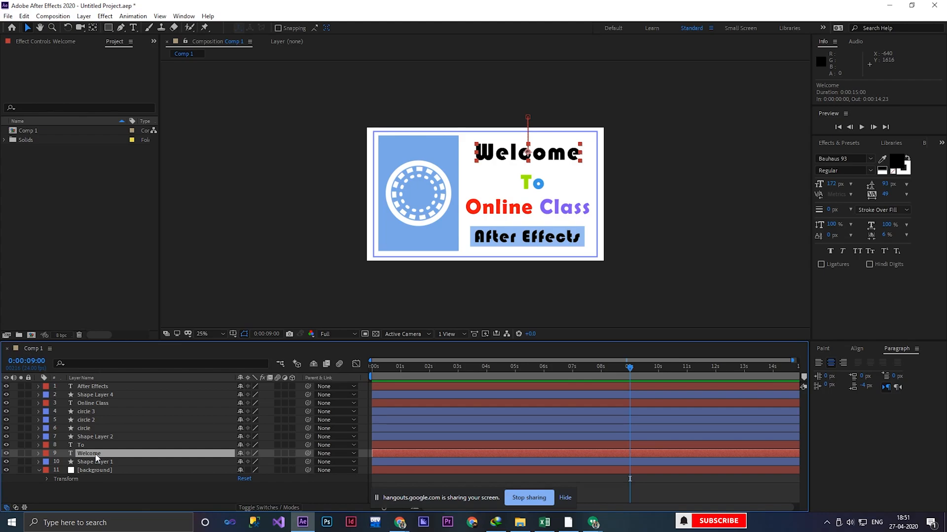
{"action": "key", "text": "p"}
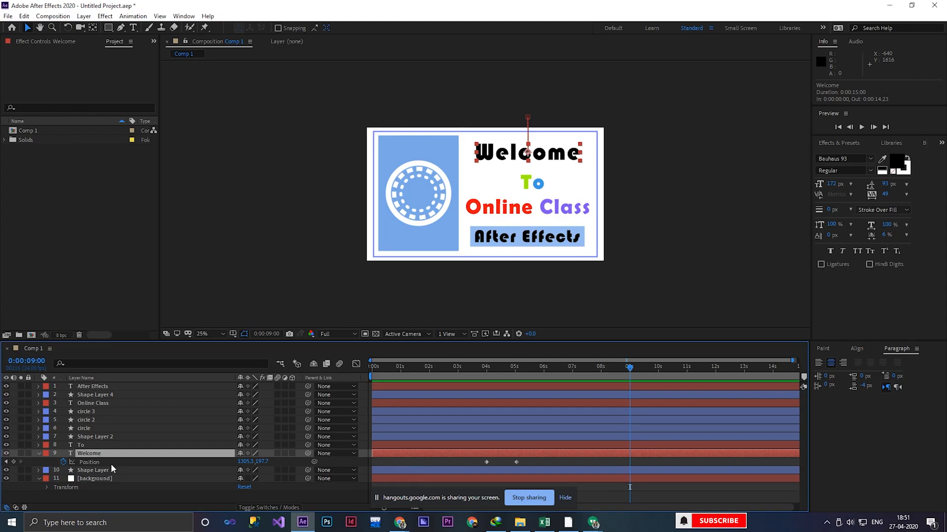
{"action": "left_click_drag", "start_coordinate": [631, 368], "coordinate": [688, 391]}
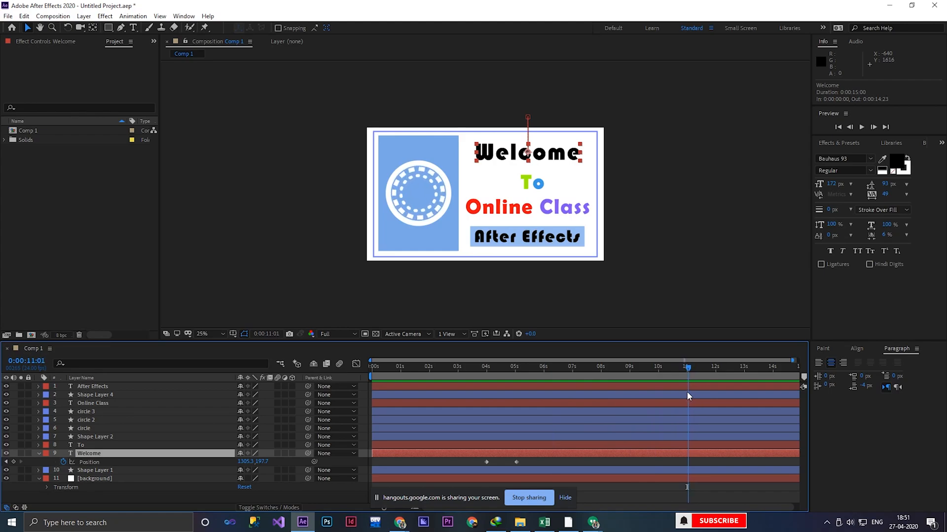
{"action": "left_click", "coordinate": [532, 461]}
{"action": "left_click_drag", "start_coordinate": [533, 463], "coordinate": [475, 468]}
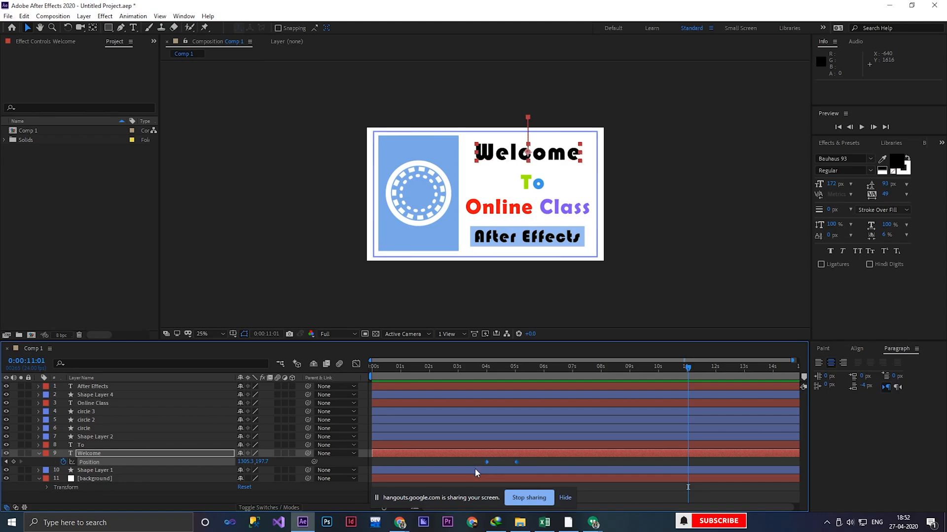
{"action": "key", "text": "ctrl+c"}
Step: Paste the copied position keyframes on the Welcome layer at 0:00:11:01
{"action": "left_click", "coordinate": [673, 367]}
{"action": "left_click_drag", "start_coordinate": [673, 366], "coordinate": [689, 370]}
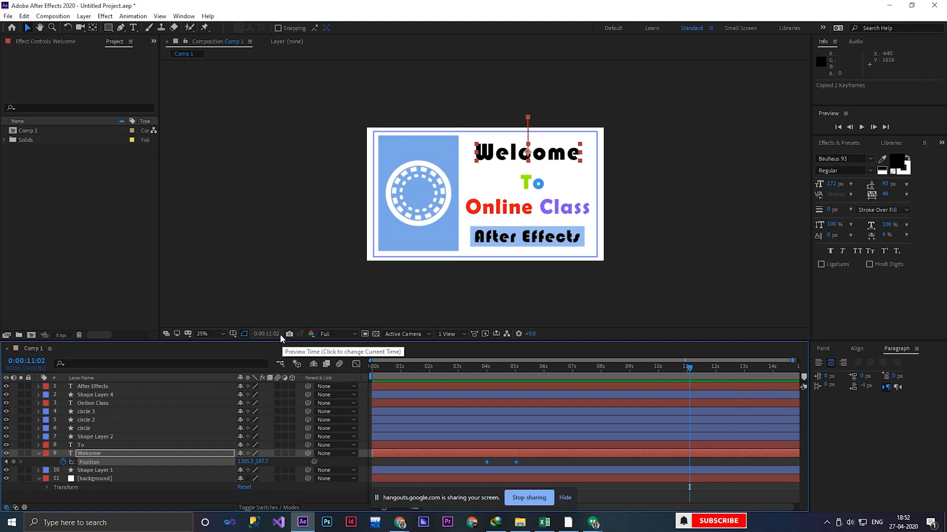
{"action": "left_click", "coordinate": [688, 368]}
{"action": "key", "text": "ctrl+v"}
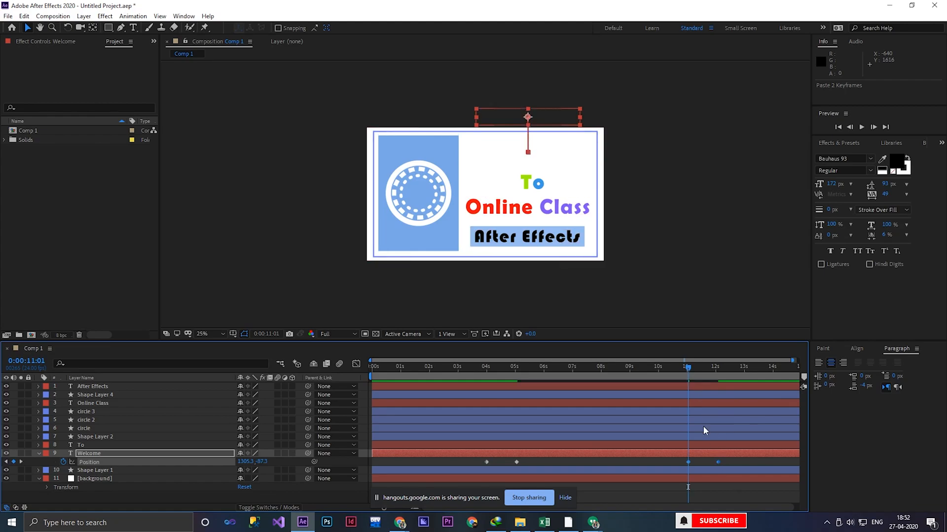
Step: Time-reverse the two pasted position keyframes on the Welcome layer, scrub through to 0:00:12:06 and collapse the layer
{"action": "right_click", "coordinate": [718, 463]}
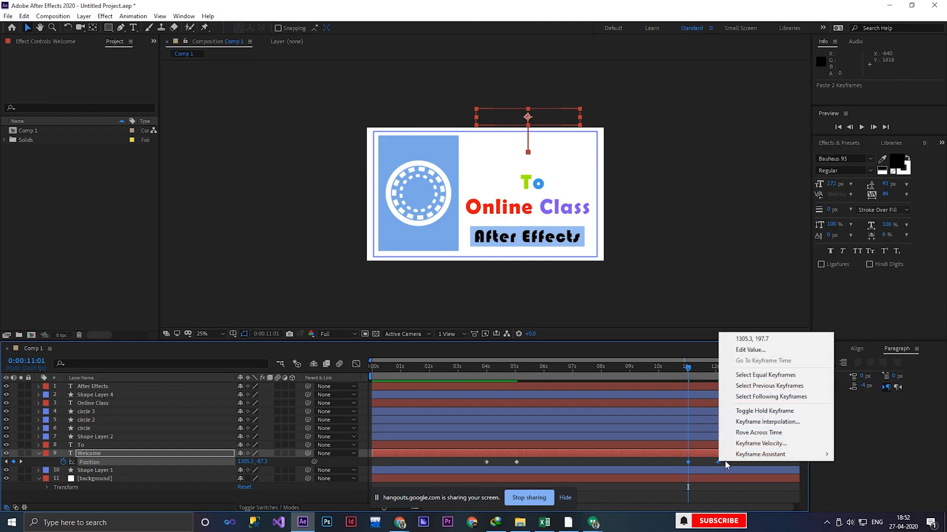
{"action": "mouse_move", "coordinate": [742, 459]}
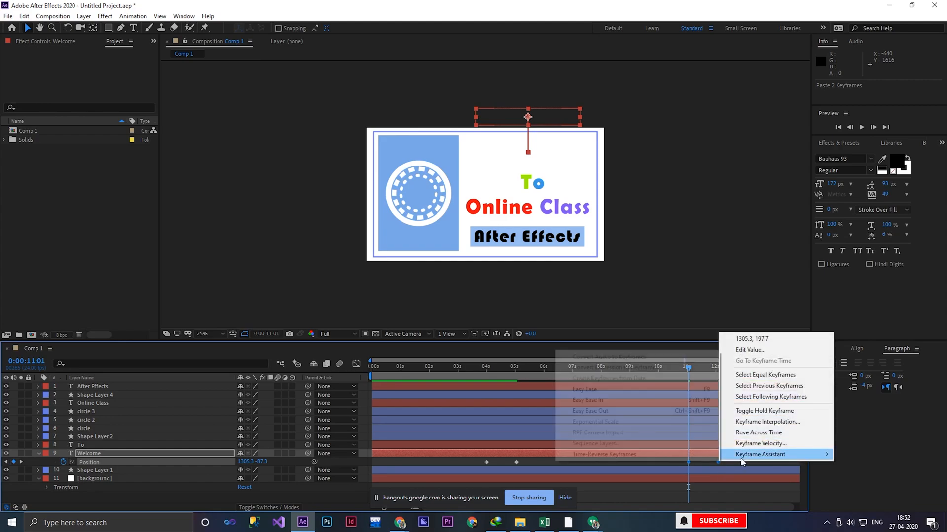
{"action": "left_click", "coordinate": [622, 455]}
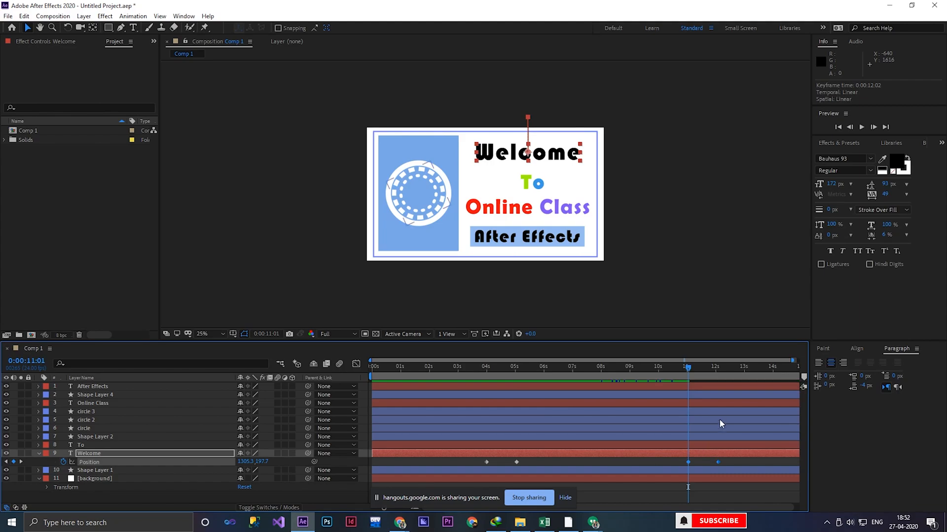
{"action": "left_click_drag", "start_coordinate": [690, 377], "coordinate": [724, 446]}
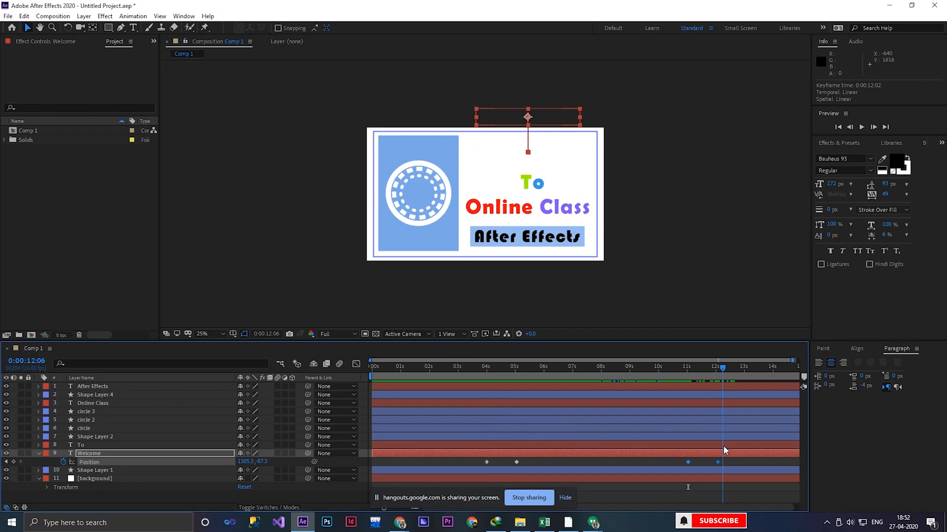
{"action": "left_click", "coordinate": [38, 453]}
Step: Show the To layer's position property and paste a copy of its two position keyframes at 0:00:12:01
{"action": "left_click", "coordinate": [80, 447]}
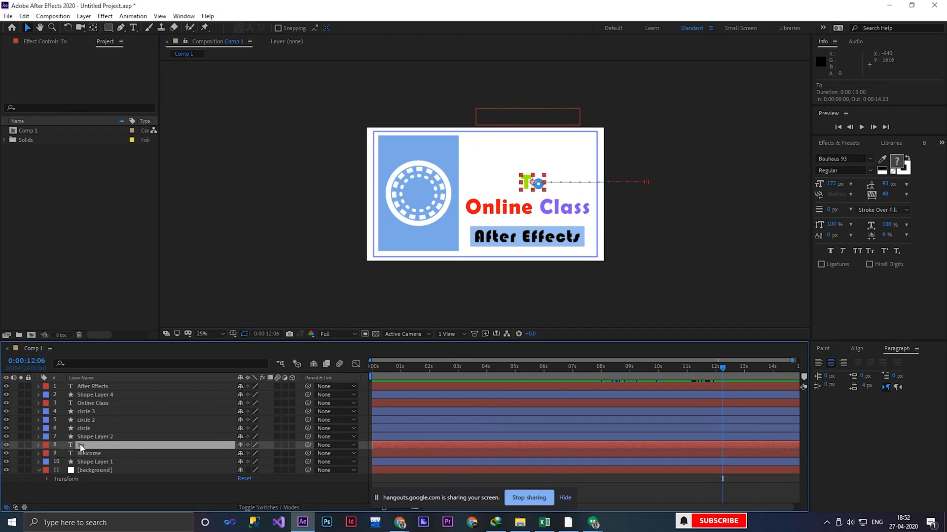
{"action": "key", "text": "p"}
{"action": "left_click_drag", "start_coordinate": [541, 451], "coordinate": [511, 457]}
{"action": "key", "text": "ctrl+c"}
{"action": "mouse_move", "coordinate": [724, 371]}
{"action": "left_mouse_down"}
{"action": "mouse_move", "coordinate": [639, 371]}
{"action": "mouse_move", "coordinate": [714, 374]}
{"action": "left_mouse_up"}
{"action": "key", "text": "ctrl+v"}
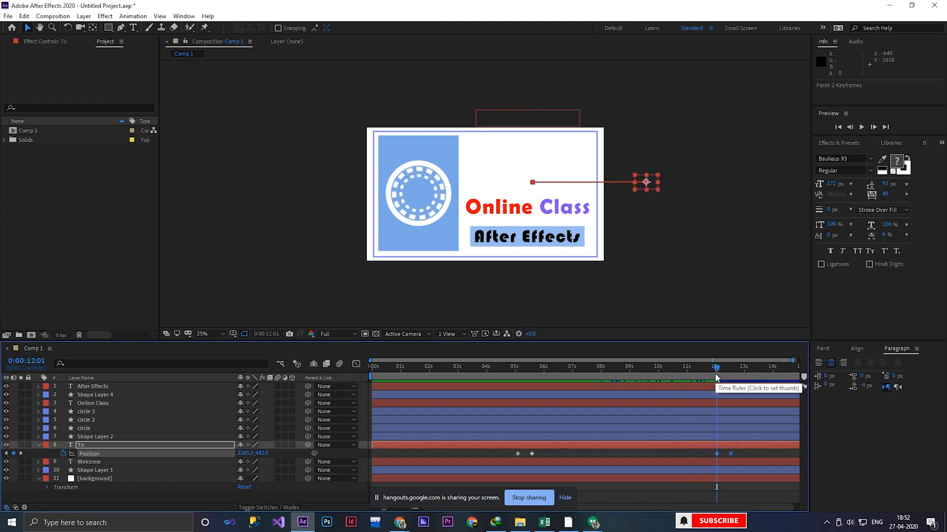
Step: Time-reverse the two pasted position keyframes on the To layer and scrub through to 0:00:12:19
{"action": "right_click", "coordinate": [731, 453]}
{"action": "mouse_move", "coordinate": [751, 446]}
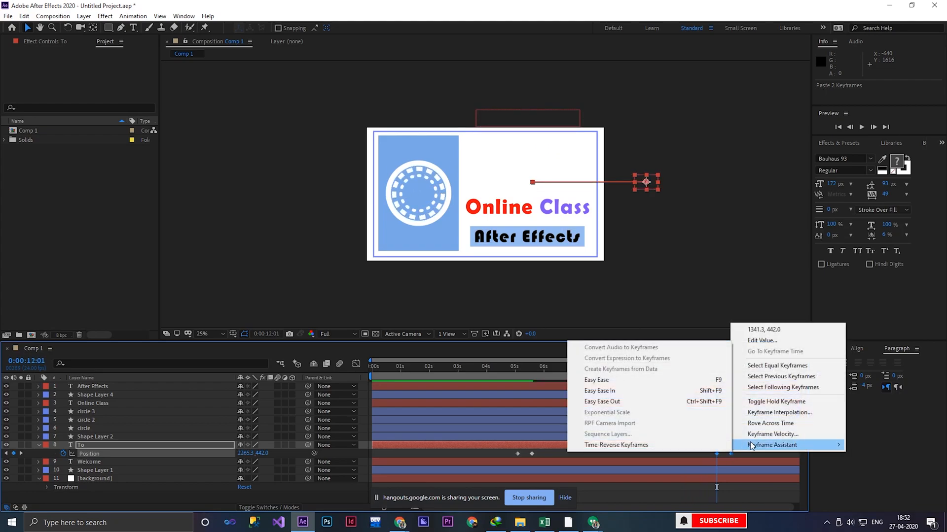
{"action": "left_click", "coordinate": [624, 443]}
{"action": "left_click_drag", "start_coordinate": [719, 368], "coordinate": [739, 373]}
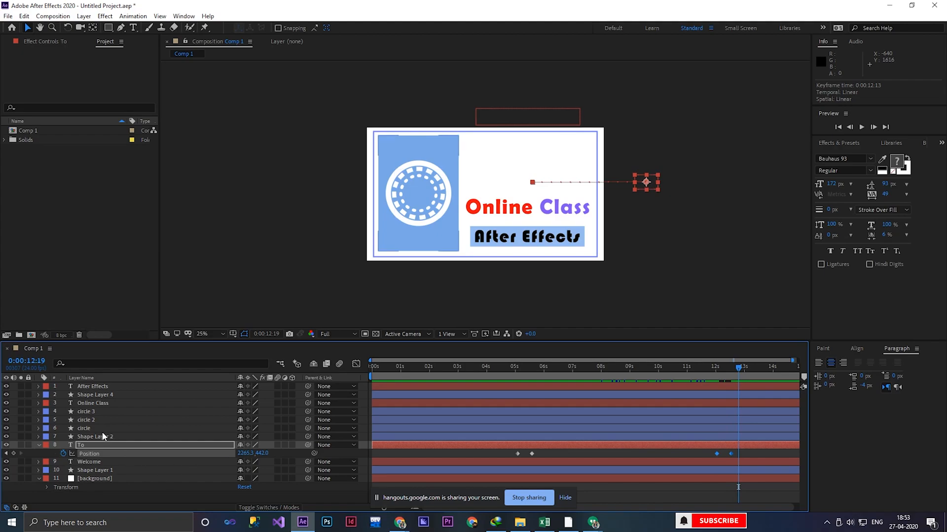
Step: Show the Online Class layer's scale property and paste a copy of its two scale keyframes at 0:00:12:16
{"action": "left_click", "coordinate": [101, 403]}
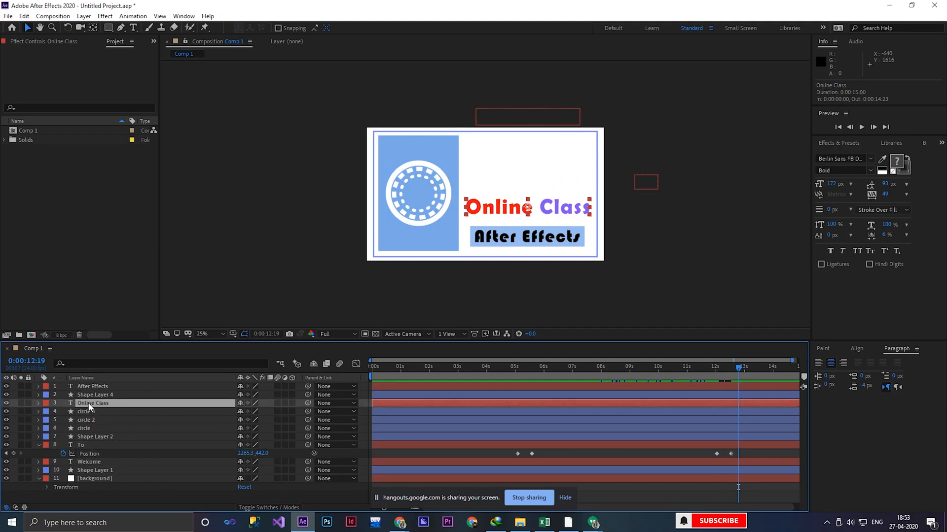
{"action": "key", "text": "s"}
{"action": "left_click_drag", "start_coordinate": [528, 408], "coordinate": [572, 415]}
{"action": "key", "text": "ctrl+c"}
{"action": "left_click", "coordinate": [720, 368]}
{"action": "left_click_drag", "start_coordinate": [719, 371], "coordinate": [738, 380]}
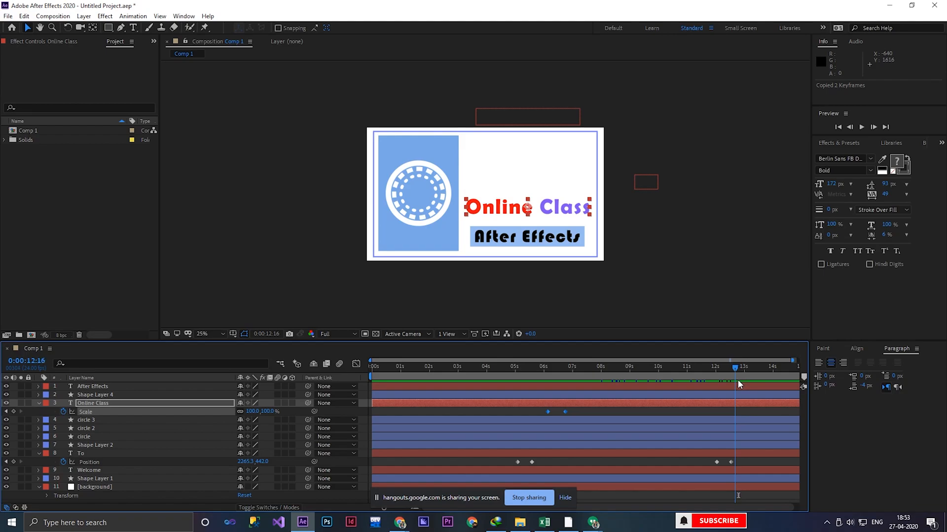
{"action": "key", "text": "ctrl+v"}
Step: Time-reverse the pasted scale keyframes on the Online Class layer, scrub through to 0:00:13:14 and collapse the layer
{"action": "right_click", "coordinate": [736, 414]}
{"action": "mouse_move", "coordinate": [758, 405]}
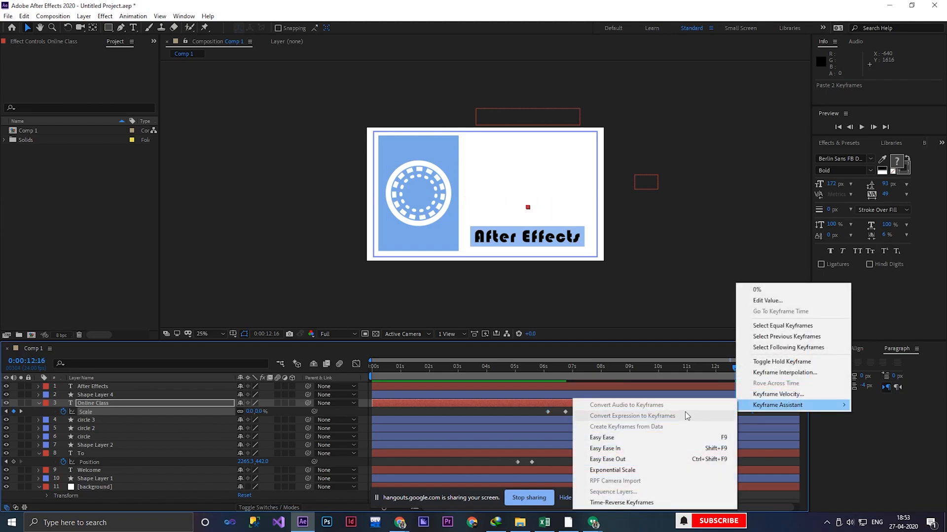
{"action": "left_click", "coordinate": [621, 503]}
{"action": "left_click_drag", "start_coordinate": [736, 377], "coordinate": [762, 378]}
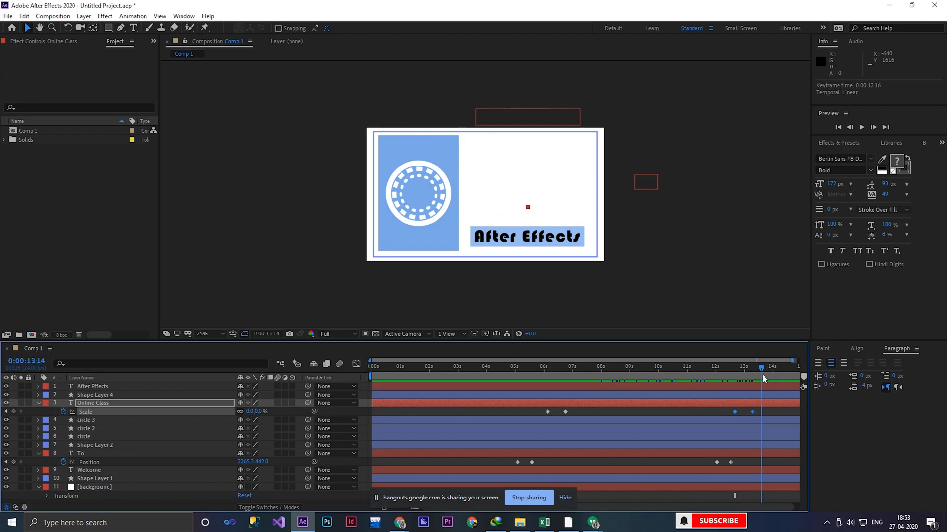
{"action": "left_click", "coordinate": [39, 403]}
Step: Show Shape Layer 4's opacity property and paste a copy of its two opacity keyframes at 0:00:13:09
{"action": "left_click", "coordinate": [57, 395]}
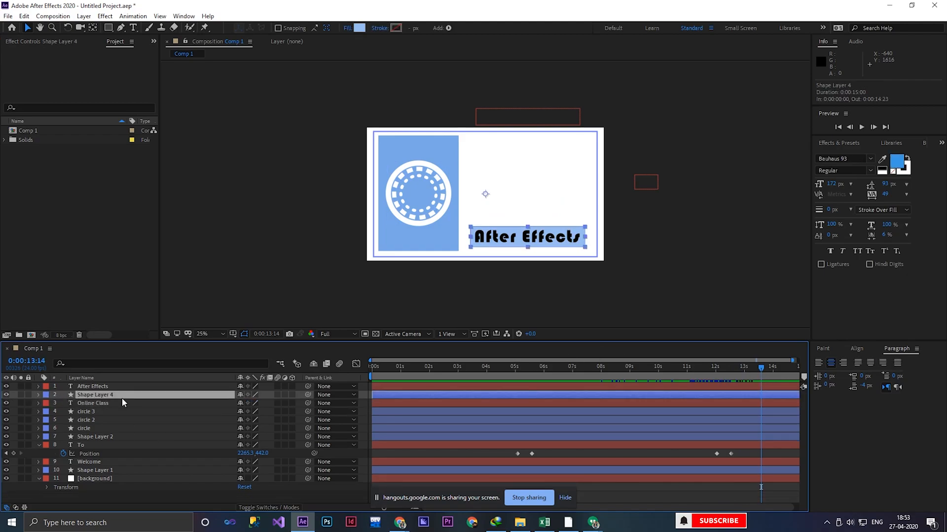
{"action": "key", "text": "t"}
{"action": "left_click_drag", "start_coordinate": [576, 403], "coordinate": [602, 405]}
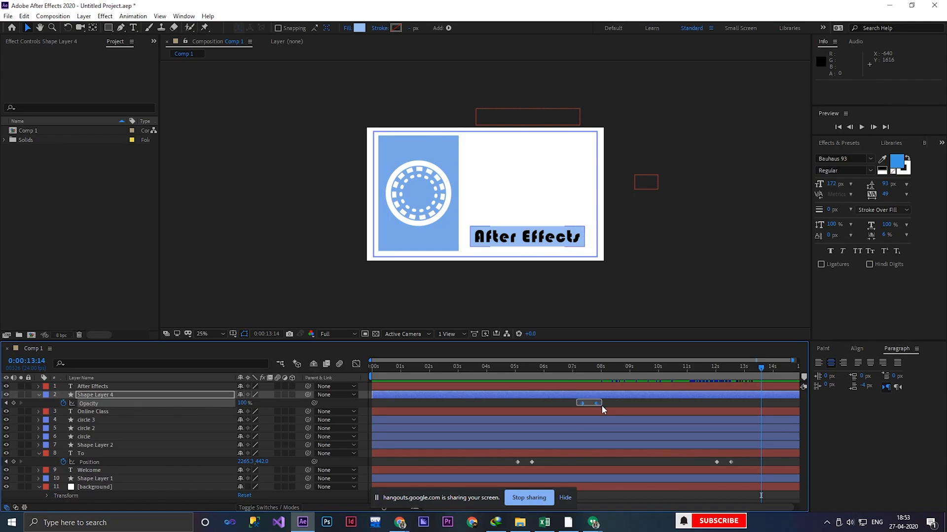
{"action": "key", "text": "ctrl+c"}
{"action": "left_click_drag", "start_coordinate": [759, 369], "coordinate": [753, 392]}
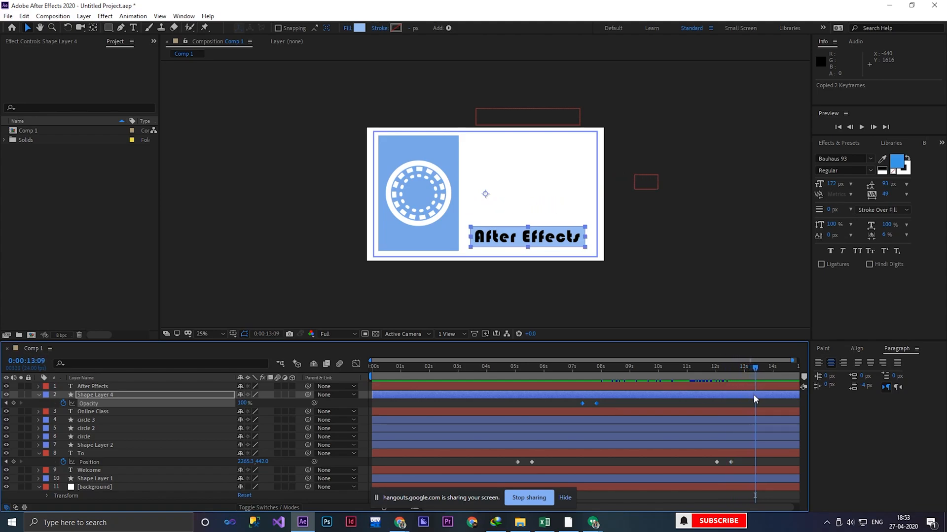
{"action": "key", "text": "ctrl+v"}
Step: Time-reverse the two pasted opacity keyframes on Shape Layer 4 and scrub through to 0:00:14:00
{"action": "right_click", "coordinate": [768, 403]}
{"action": "mouse_move", "coordinate": [809, 395]}
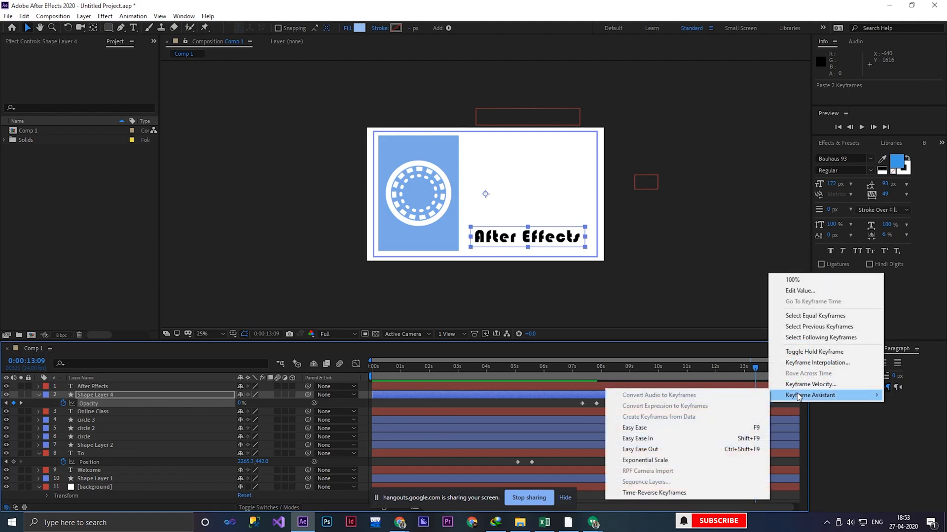
{"action": "left_click", "coordinate": [661, 493]}
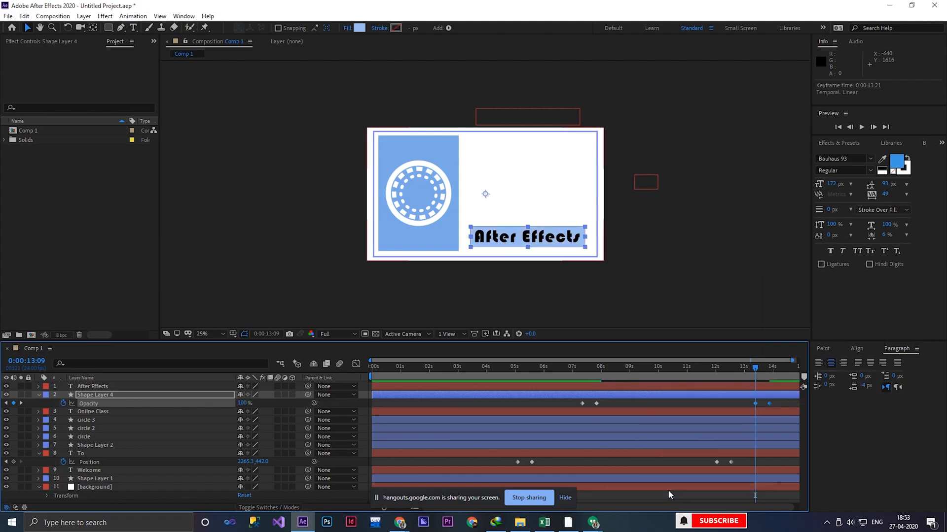
{"action": "left_click", "coordinate": [762, 369]}
{"action": "mouse_move", "coordinate": [762, 371]}
{"action": "left_mouse_down"}
{"action": "mouse_move", "coordinate": [774, 374]}
{"action": "mouse_move", "coordinate": [752, 374]}
{"action": "mouse_move", "coordinate": [774, 384]}
{"action": "left_mouse_up"}
Step: Show the After Effects layer's scale property and paste a copy of its two scale keyframes at 0:00:14:01
{"action": "left_click", "coordinate": [82, 389]}
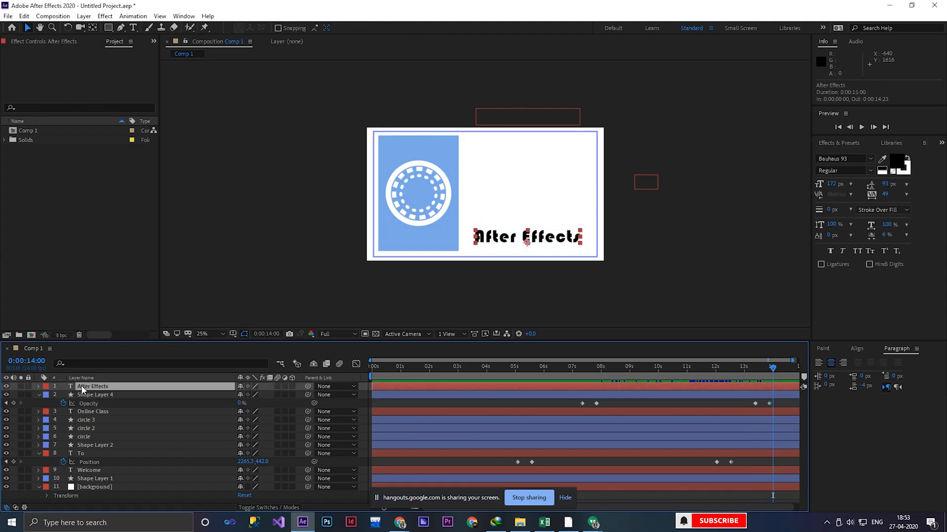
{"action": "key", "text": "s"}
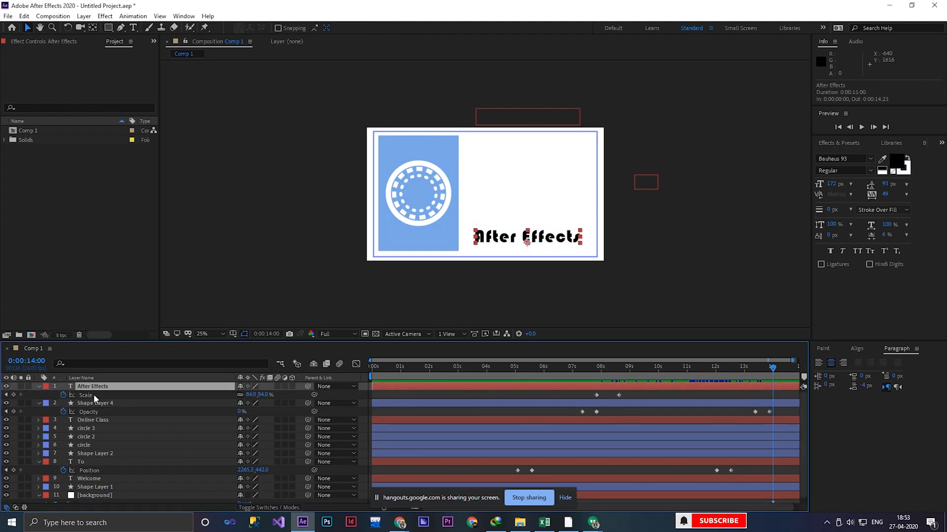
{"action": "left_click", "coordinate": [93, 395]}
{"action": "left_click_drag", "start_coordinate": [568, 395], "coordinate": [631, 402]}
{"action": "key", "text": "ctrl+c"}
{"action": "mouse_move", "coordinate": [772, 369]}
{"action": "left_mouse_down"}
{"action": "mouse_move", "coordinate": [750, 372]}
{"action": "mouse_move", "coordinate": [773, 378]}
{"action": "left_mouse_up"}
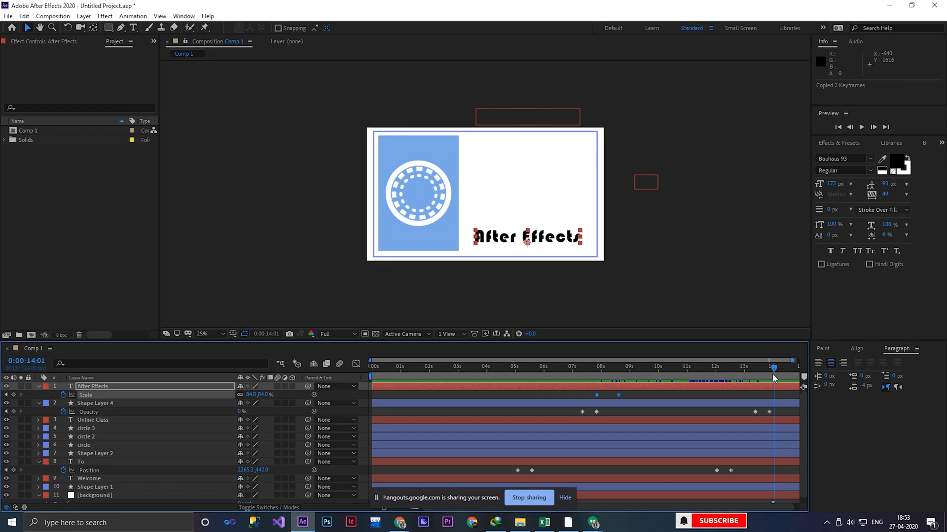
{"action": "key", "text": "ctrl+v"}
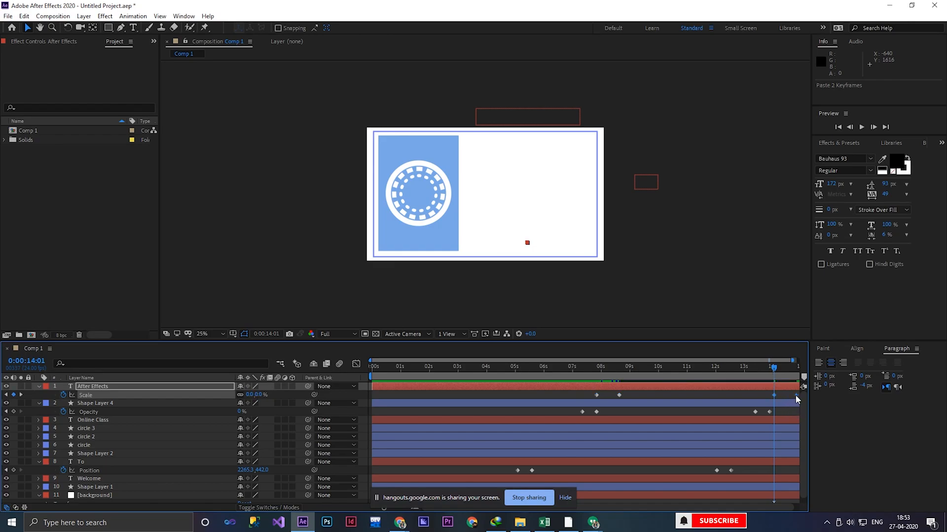
Step: Time-reverse the two pasted scale keyframes on the After Effects text layer
{"action": "right_click", "coordinate": [796, 400]}
{"action": "mouse_move", "coordinate": [838, 388]}
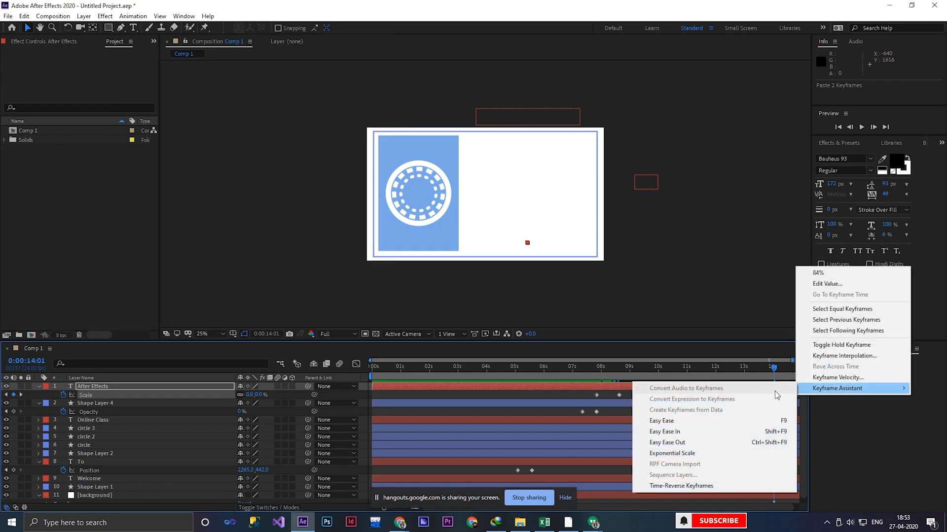
{"action": "left_click", "coordinate": [681, 487]}
Step: Return to 0:00:00:00 and collapse the After Effects, Shape Layer 4 and To layers in the timeline
{"action": "left_click_drag", "start_coordinate": [774, 369], "coordinate": [1, 423]}
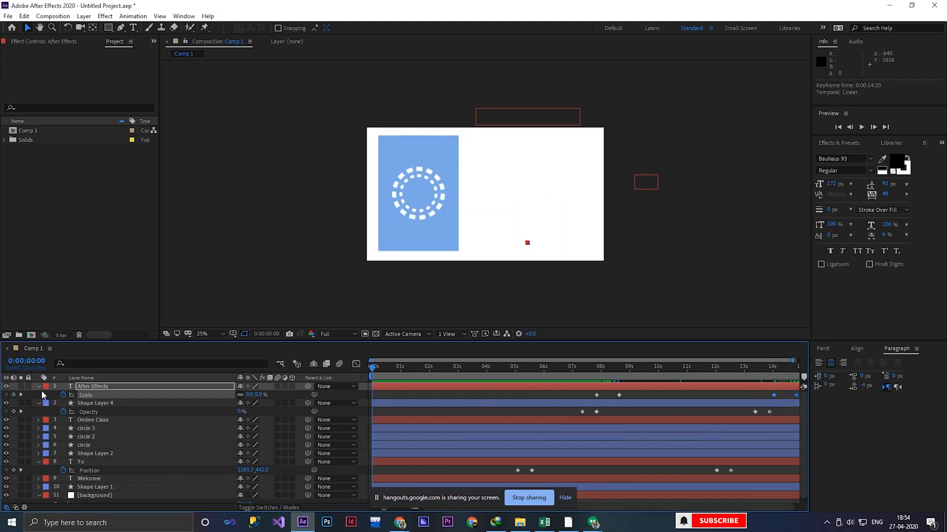
{"action": "left_click", "coordinate": [39, 386]}
{"action": "left_click", "coordinate": [39, 395]}
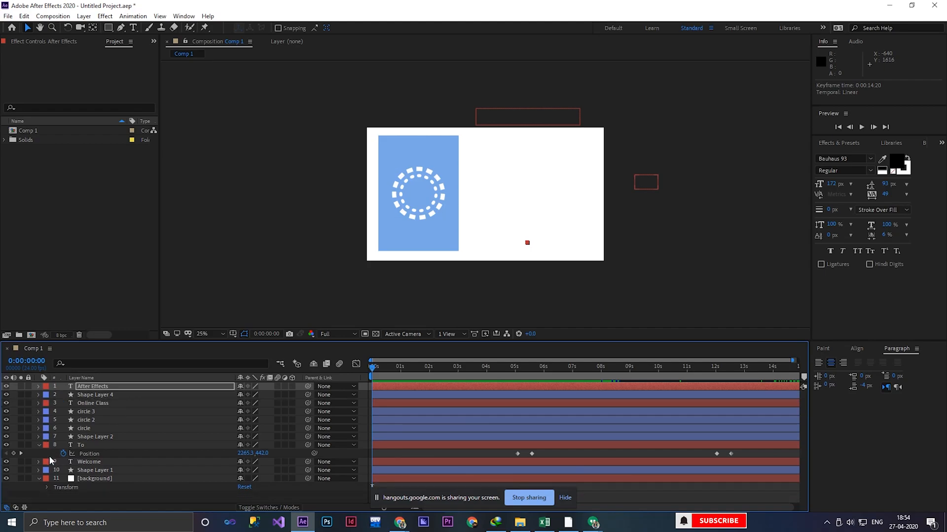
{"action": "left_click", "coordinate": [40, 445]}
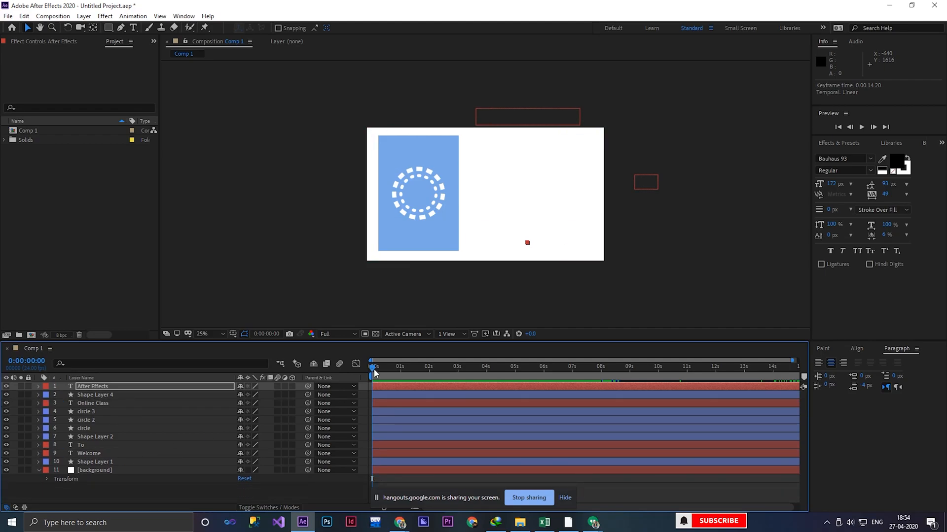
Step: Preview the finished composition, restart the playback from the first frame and stop it
{"action": "key", "text": "space"}
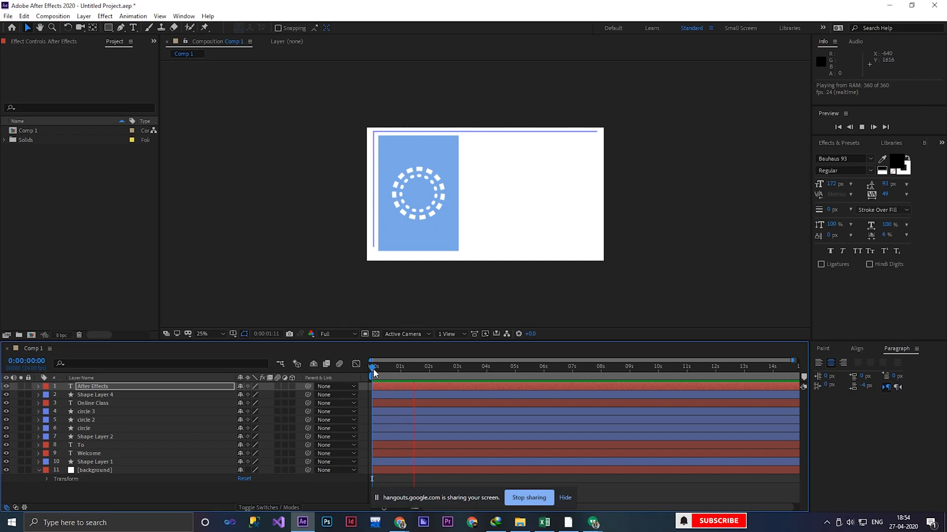
{"action": "key", "text": "space"}
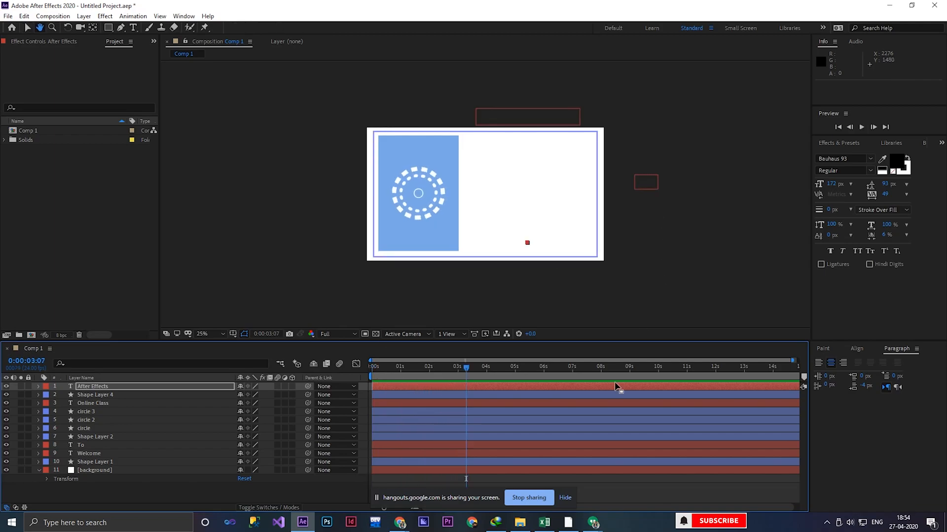
{"action": "key", "text": "Home"}
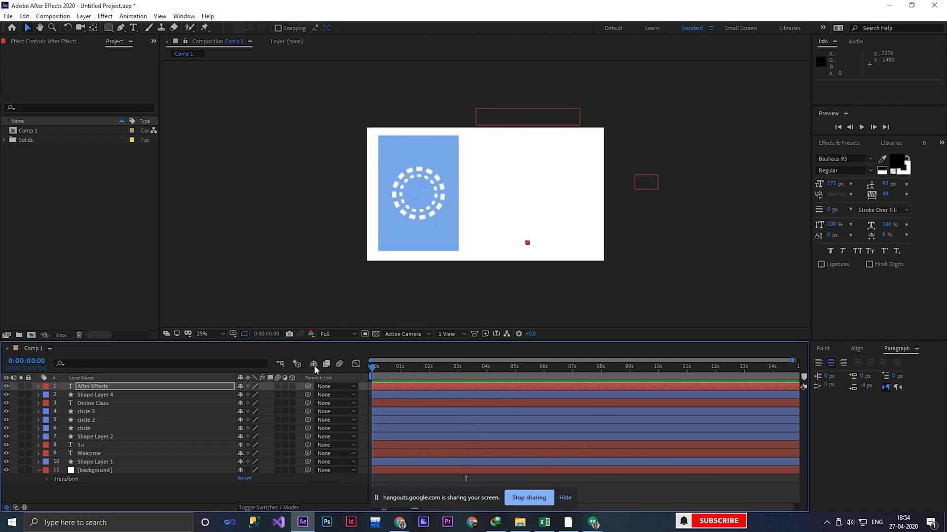
{"action": "left_click", "coordinate": [863, 127]}
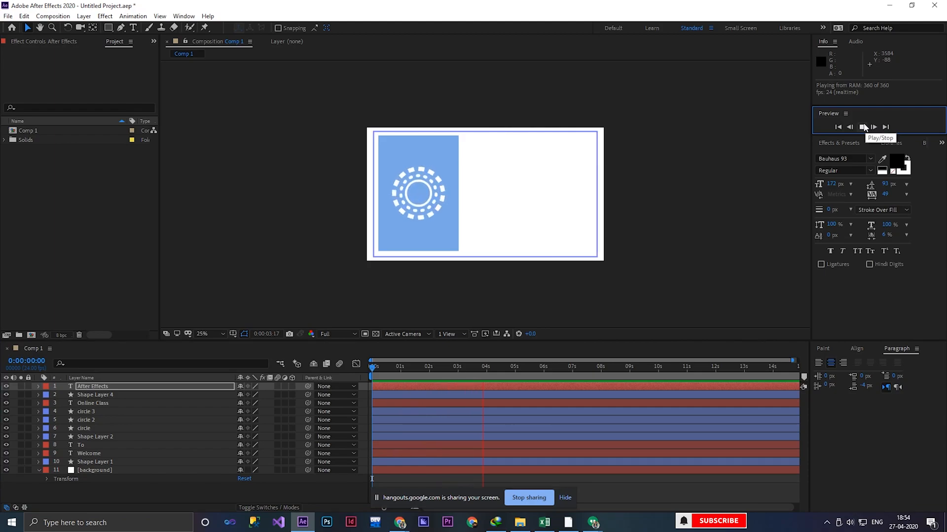
{"action": "left_click", "coordinate": [862, 127]}
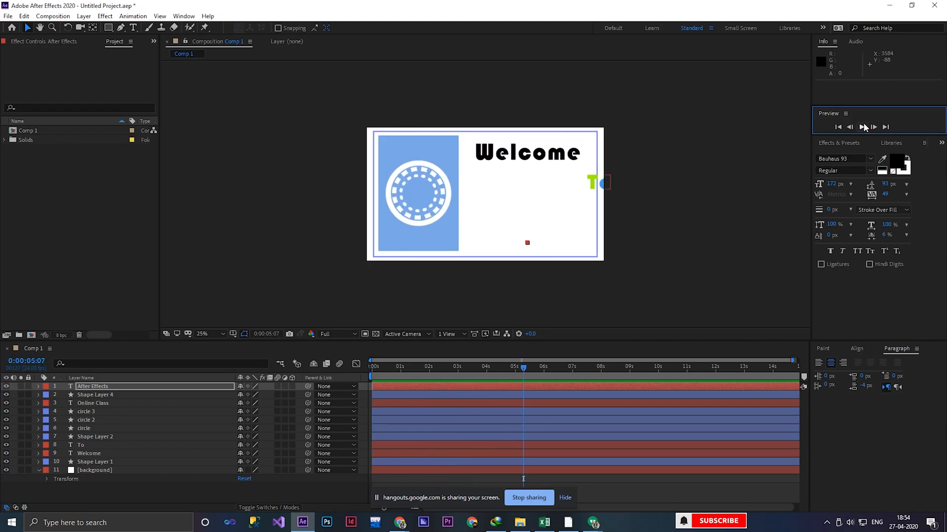